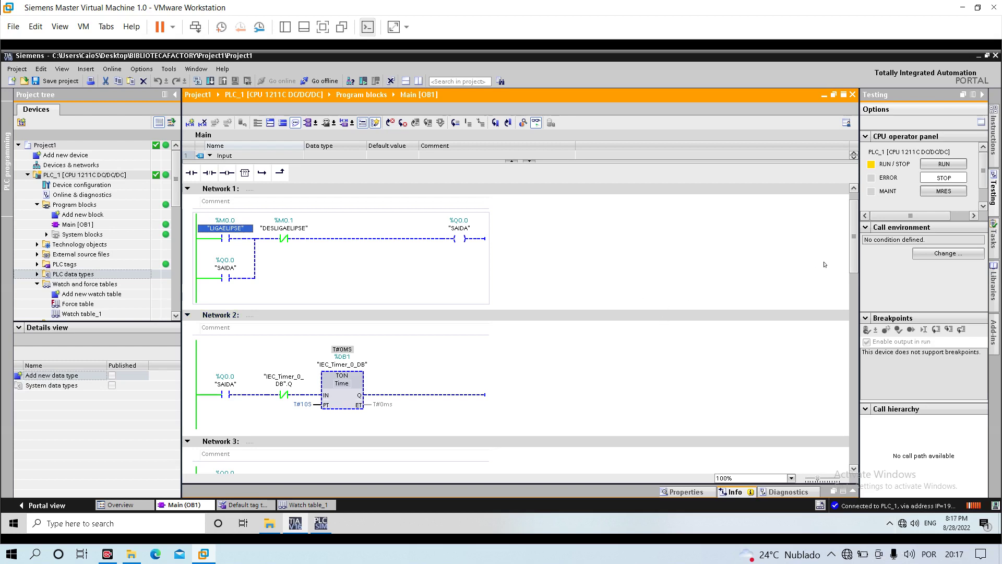
# Examine the SAIDA latch in Network 1, the TON timer in Network 2 and the MOVE block in Network 3
pyautogui.scroll(1, 856, 255)
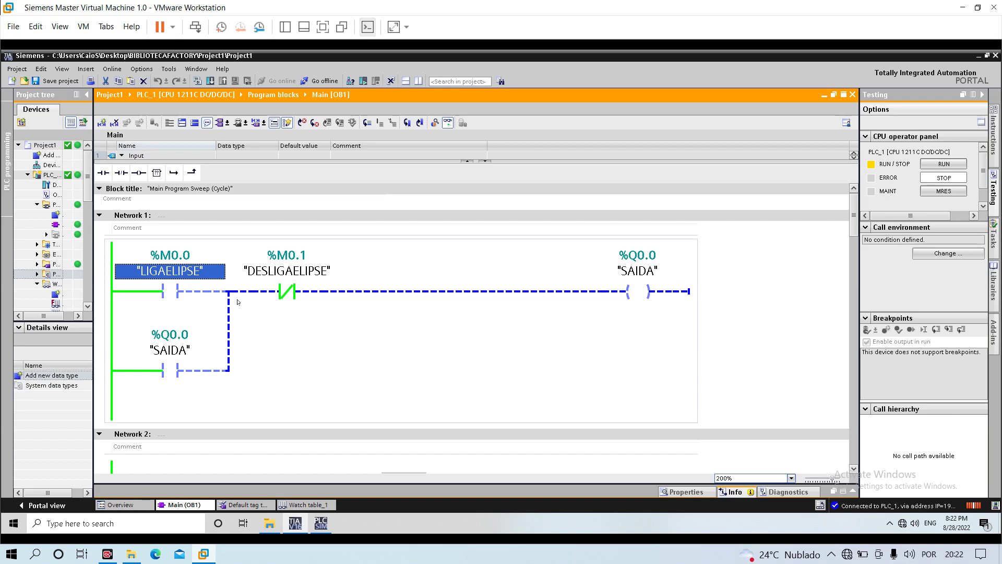
pyautogui.click(854, 469)
pyautogui.scroll(-5, 854, 468)
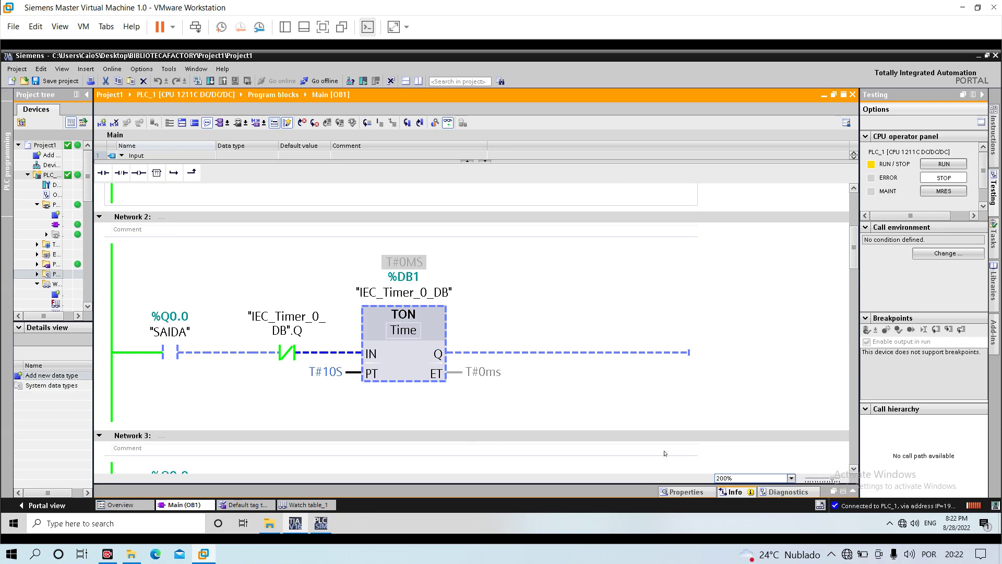
pyautogui.scroll(-5, 856, 470)
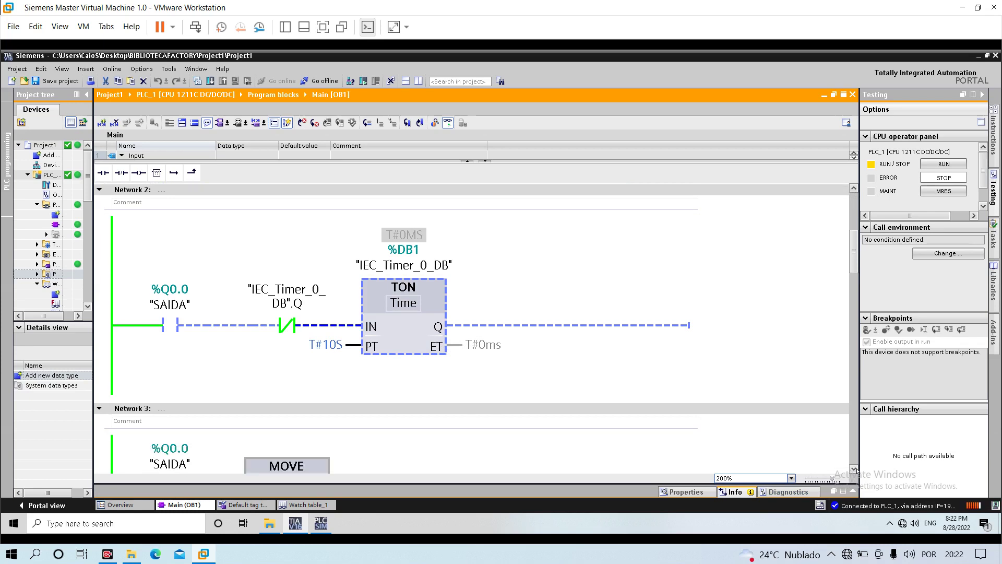
pyautogui.click(854, 469)
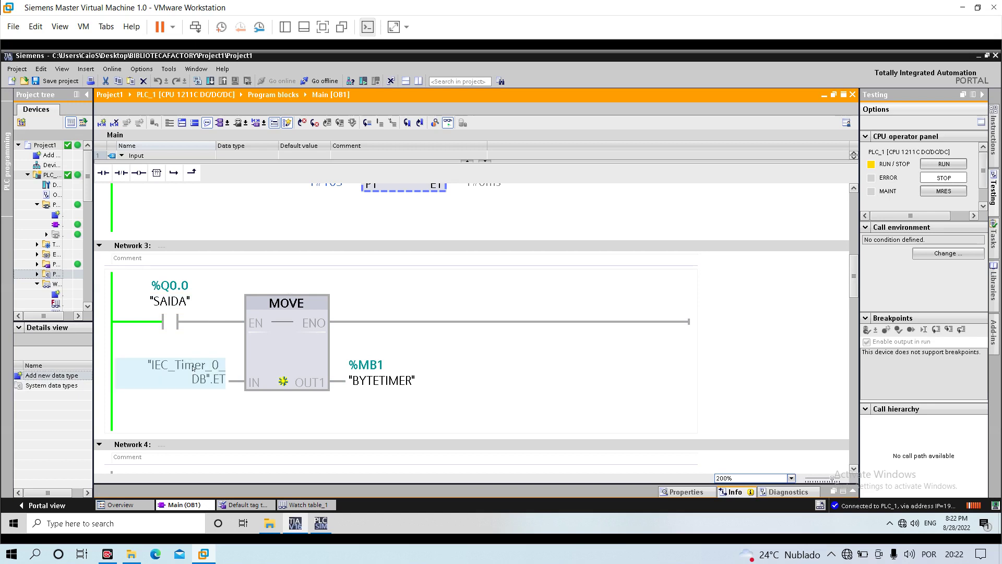
pyautogui.click(854, 189)
pyautogui.click(854, 188)
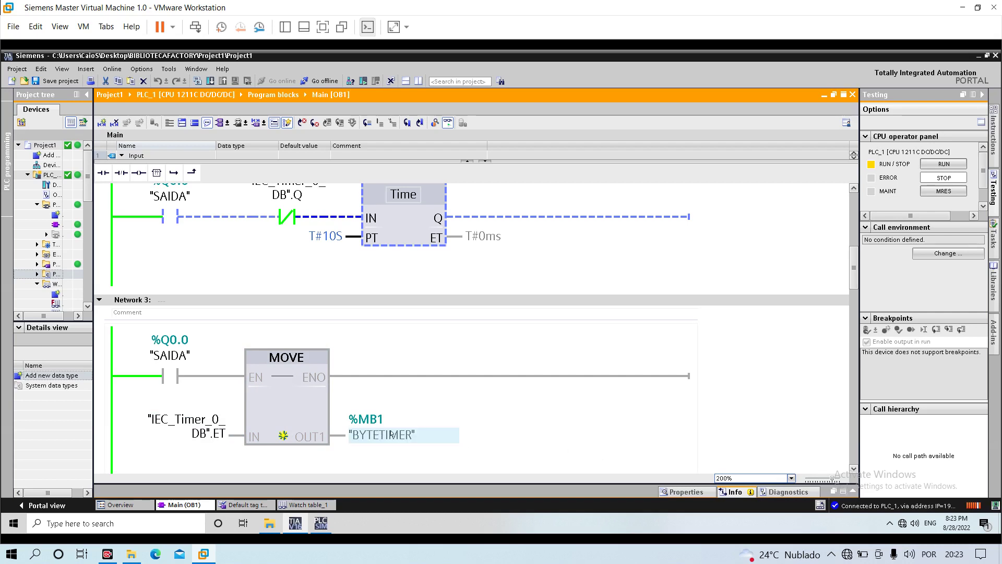
# Examine the MOVE blocks in Networks 4 to 8 and the tags that receive the timer's elapsed time
pyautogui.click(854, 469)
pyautogui.click(854, 468)
pyautogui.click(854, 469)
pyautogui.click(854, 469)
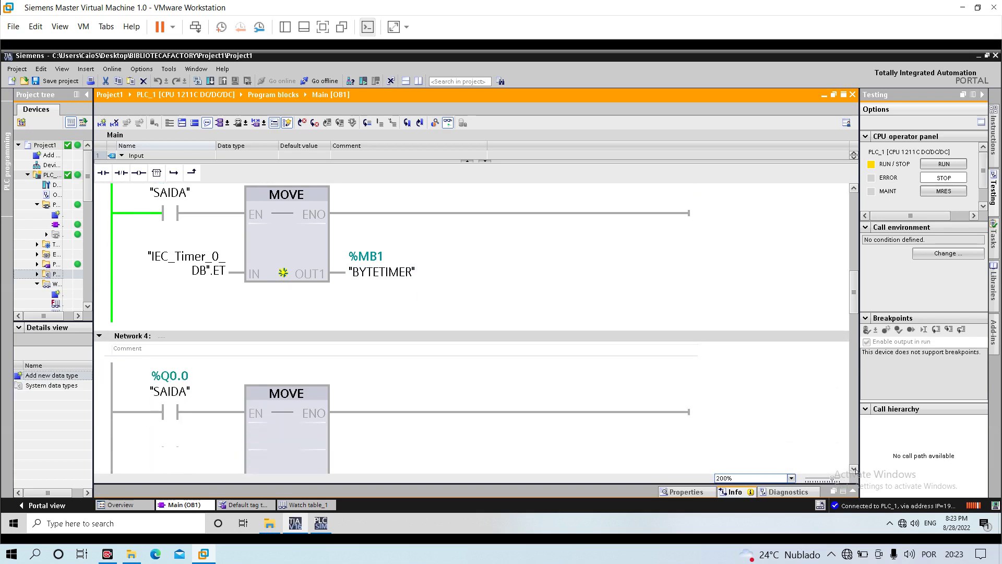
pyautogui.click(854, 468)
pyautogui.click(854, 468)
pyautogui.click(854, 468)
pyautogui.click(854, 469)
pyautogui.click(854, 469)
pyautogui.click(854, 469)
pyautogui.click(854, 468)
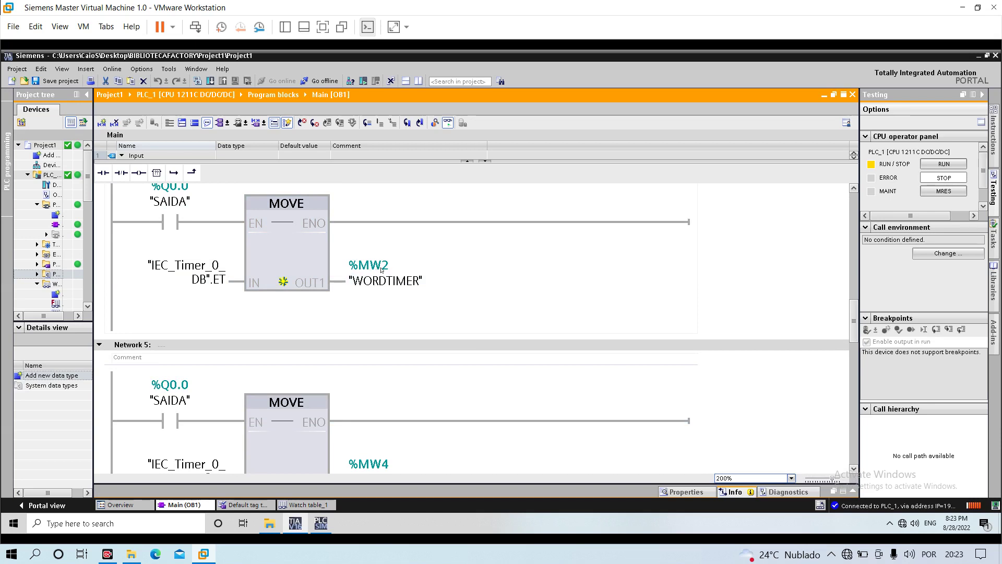
pyautogui.scroll(-4, 855, 470)
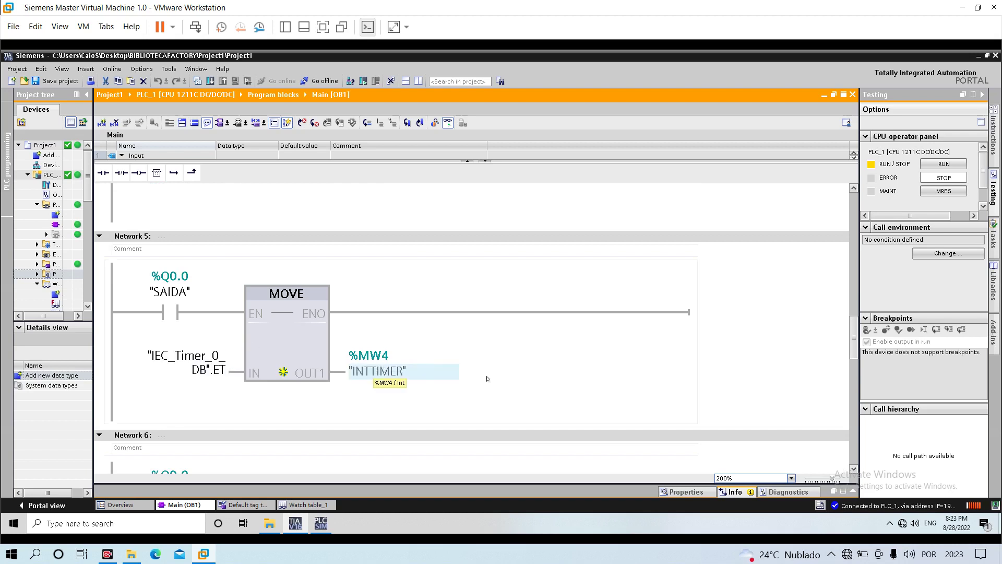
pyautogui.click(854, 469)
pyautogui.click(855, 469)
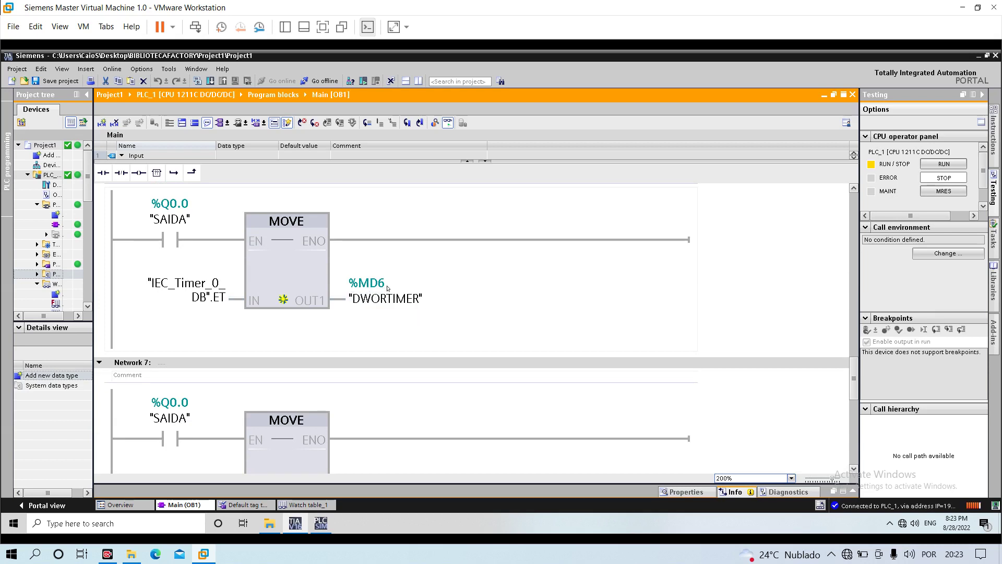
pyautogui.click(854, 469)
pyautogui.moveTo(854, 469); pyautogui.dragTo(854, 469)
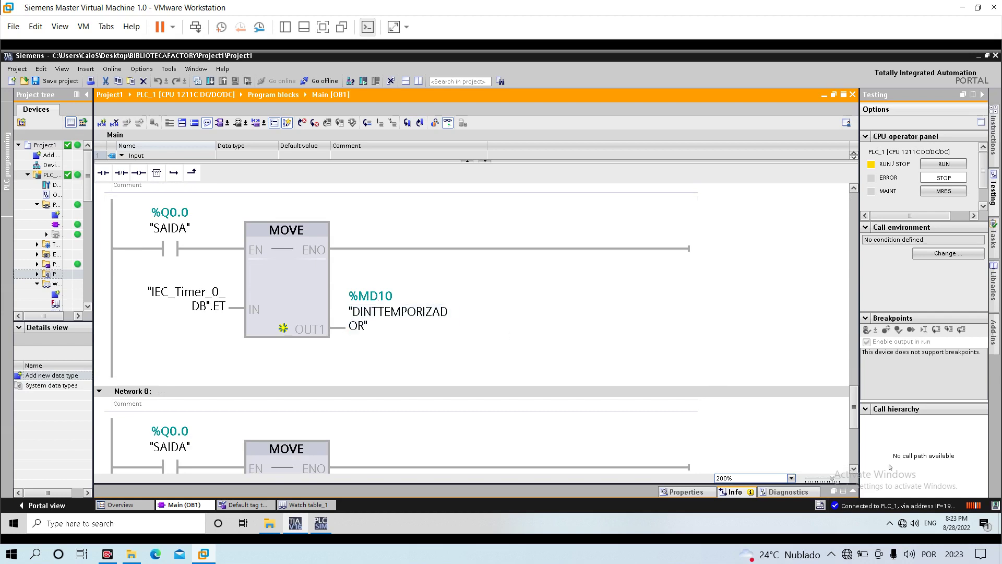
pyautogui.moveTo(854, 469); pyautogui.dragTo(854, 469)
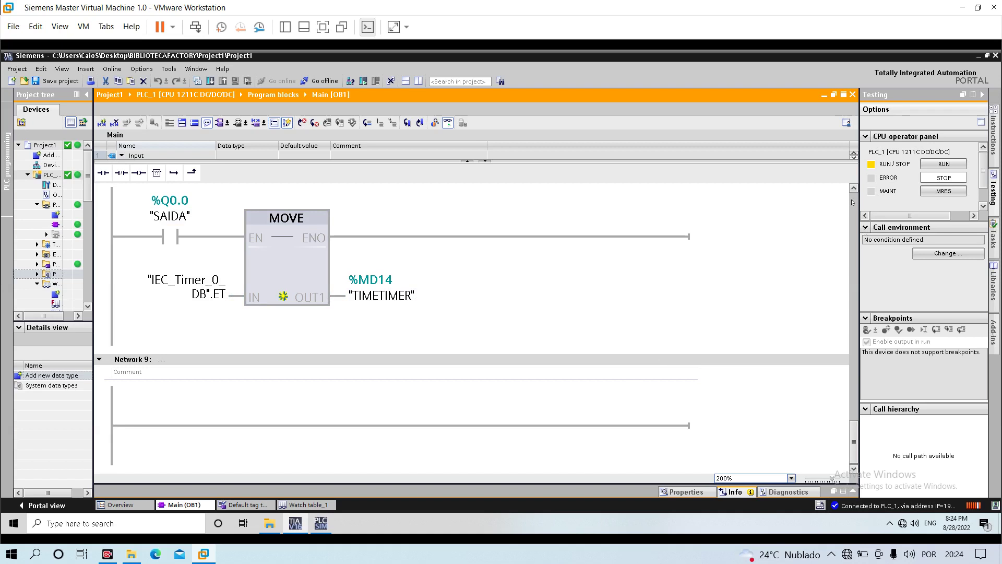
# Review the program again from Network 1, following the timer's elapsed time through the MOVE networks
pyautogui.scroll(15, 852, 202)
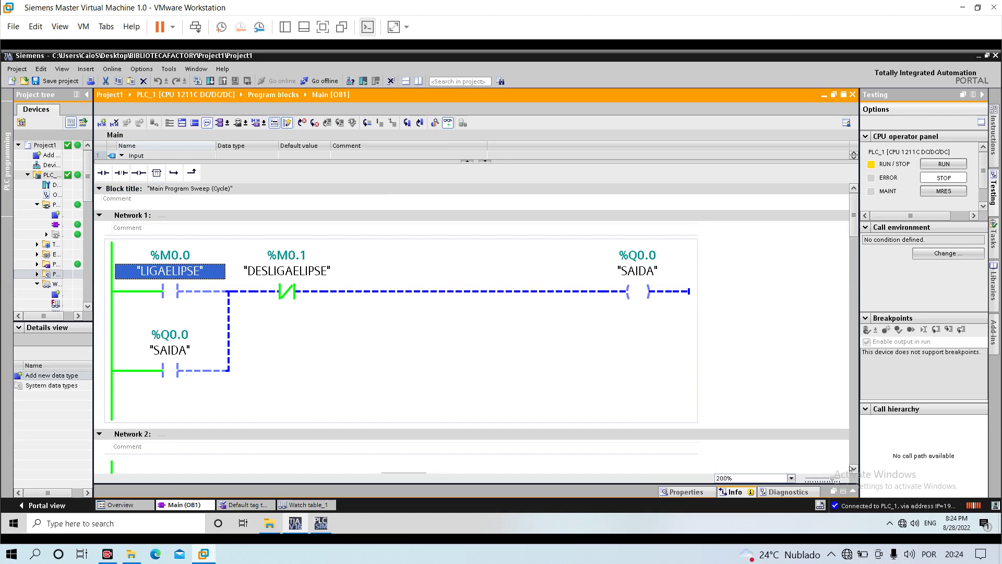
pyautogui.scroll(-8, 852, 468)
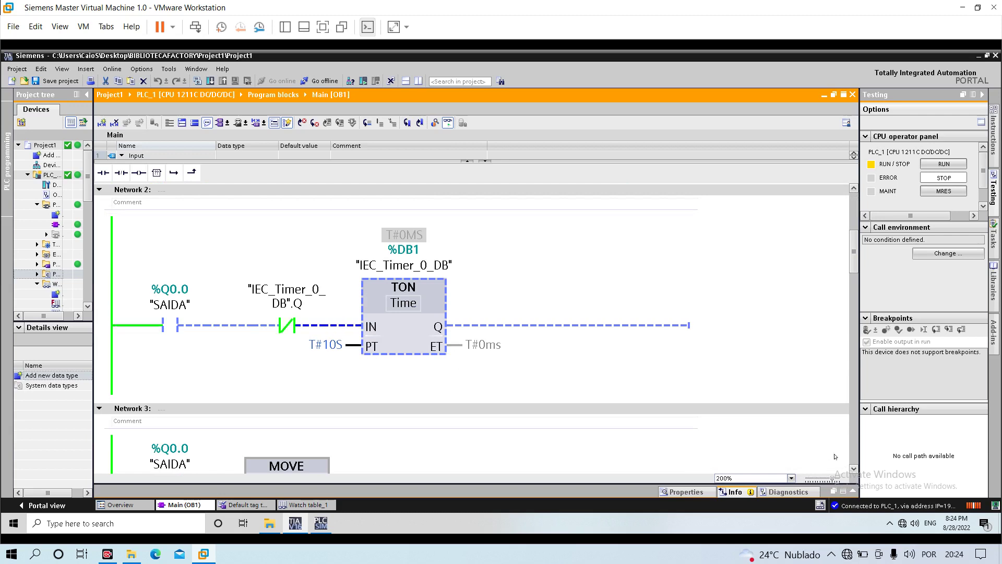
pyautogui.scroll(-5, 853, 470)
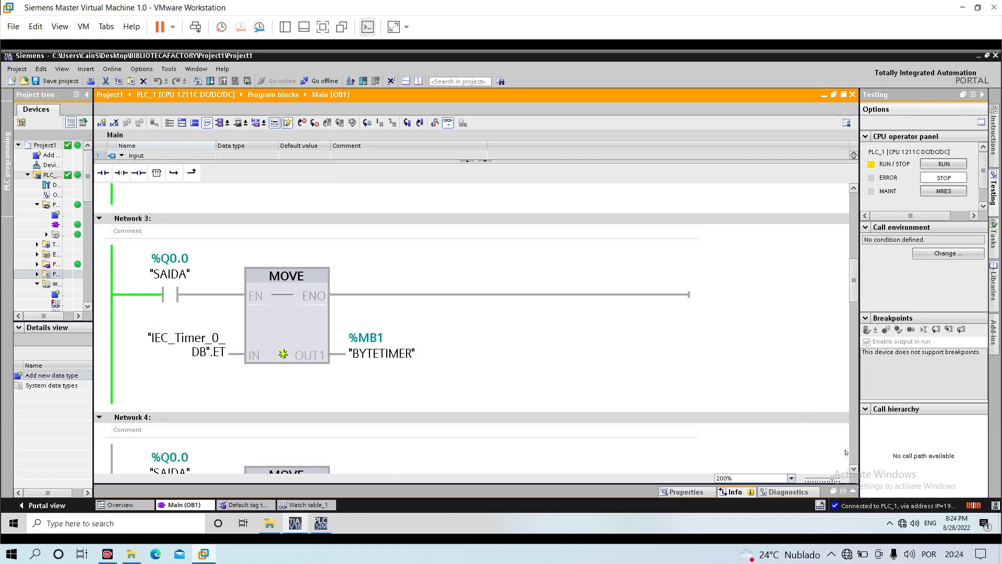
pyautogui.scroll(-2, 854, 471)
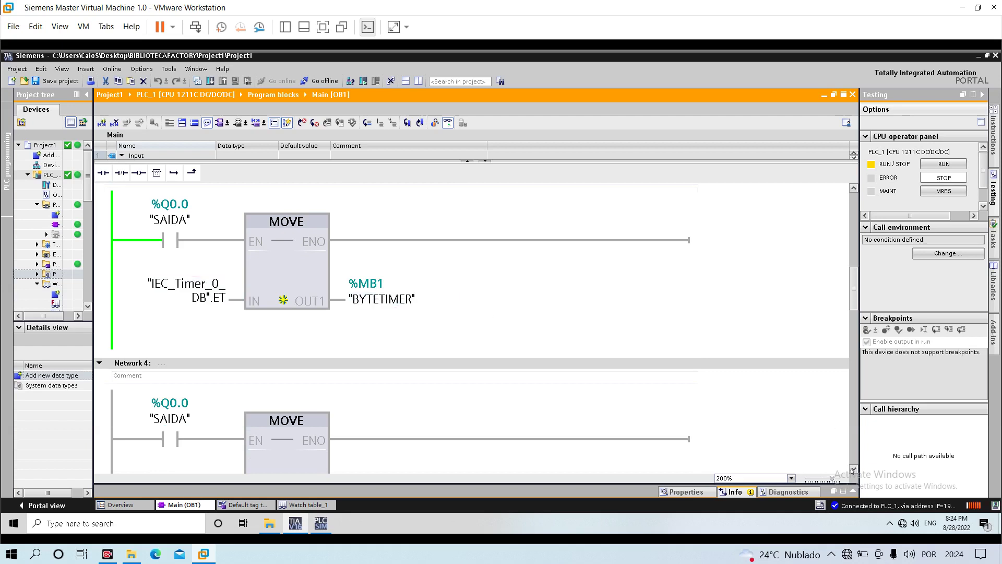
pyautogui.scroll(-2, 852, 471)
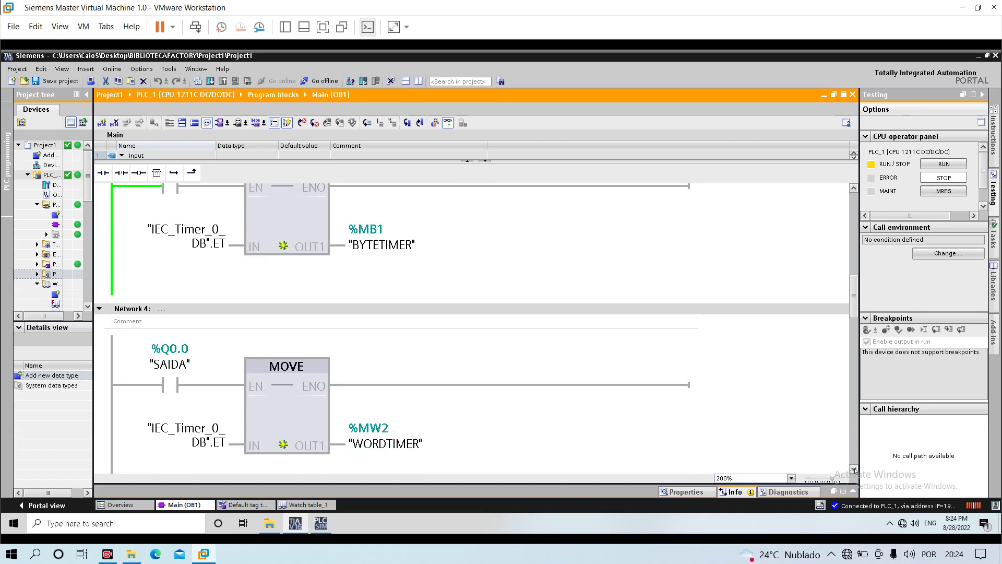
pyautogui.scroll(-7, 854, 469)
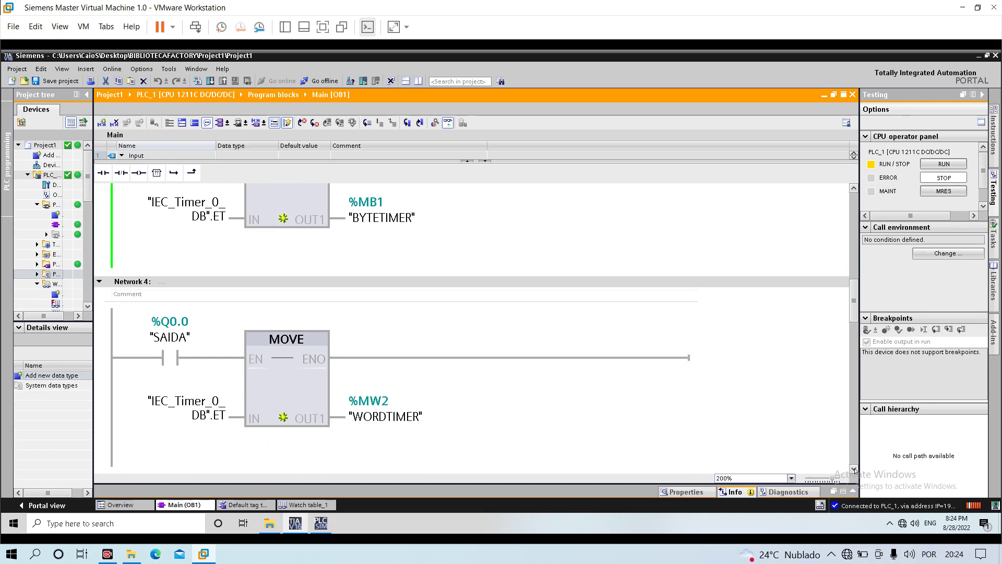
pyautogui.scroll(-5, 854, 470)
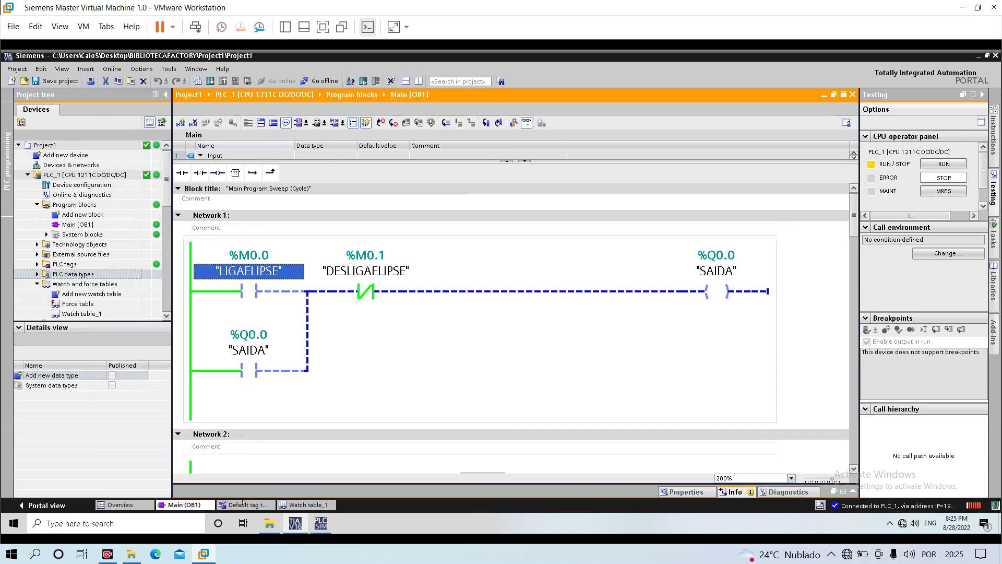
# Open the default tag table and examine the names, data types and addresses of the LIGAELIPSE, DESLIGAELIPSE, SAIDA and BYTETIMER tags
pyautogui.click(243, 505)
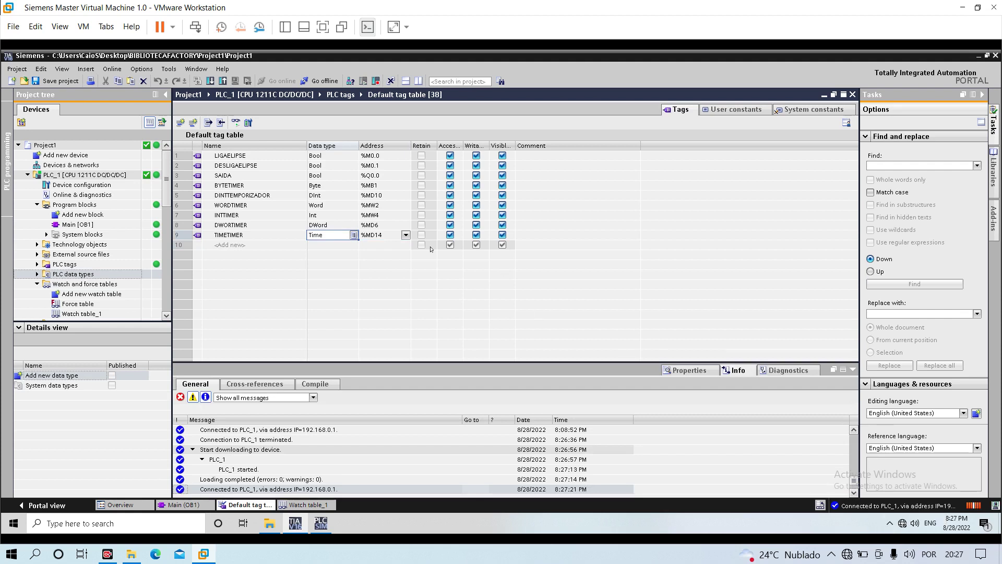
pyautogui.click(280, 194)
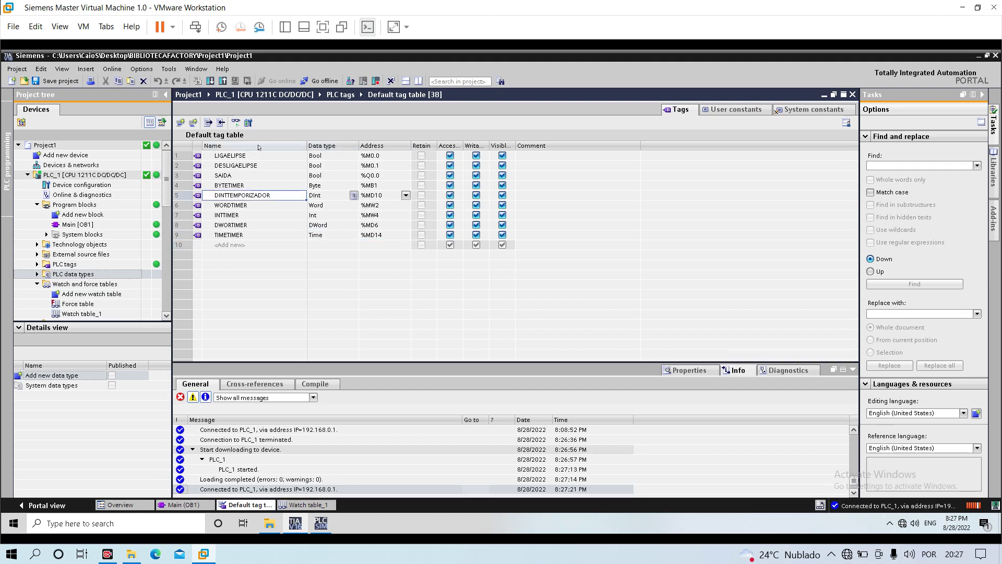
pyautogui.click(298, 164)
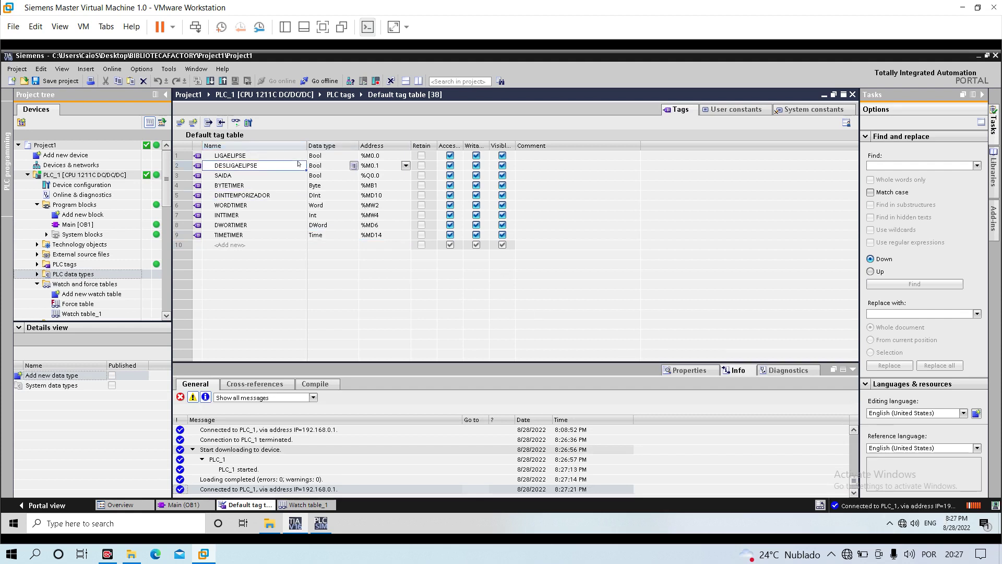
pyautogui.click(301, 155)
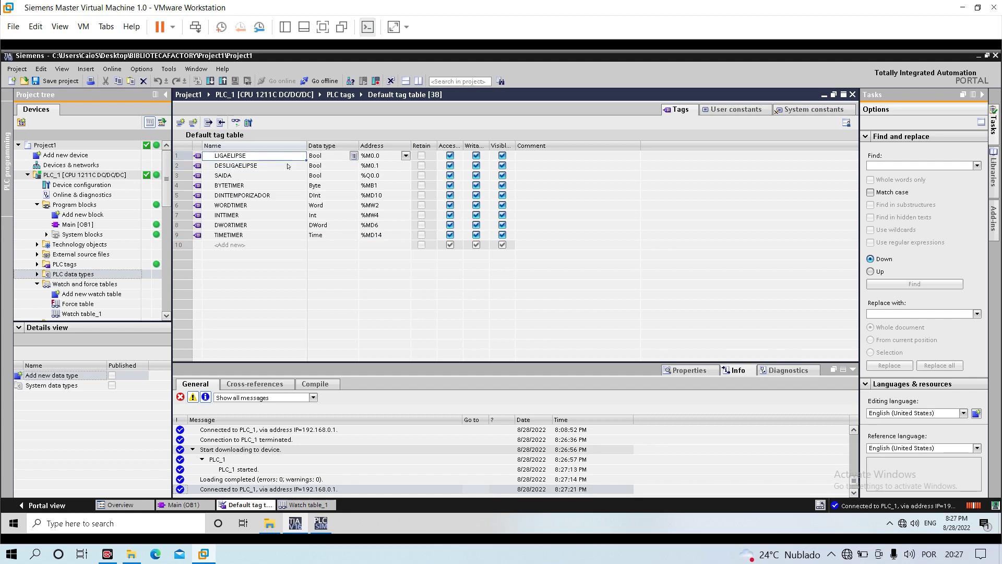
pyautogui.press('F2')
pyautogui.press('Return')
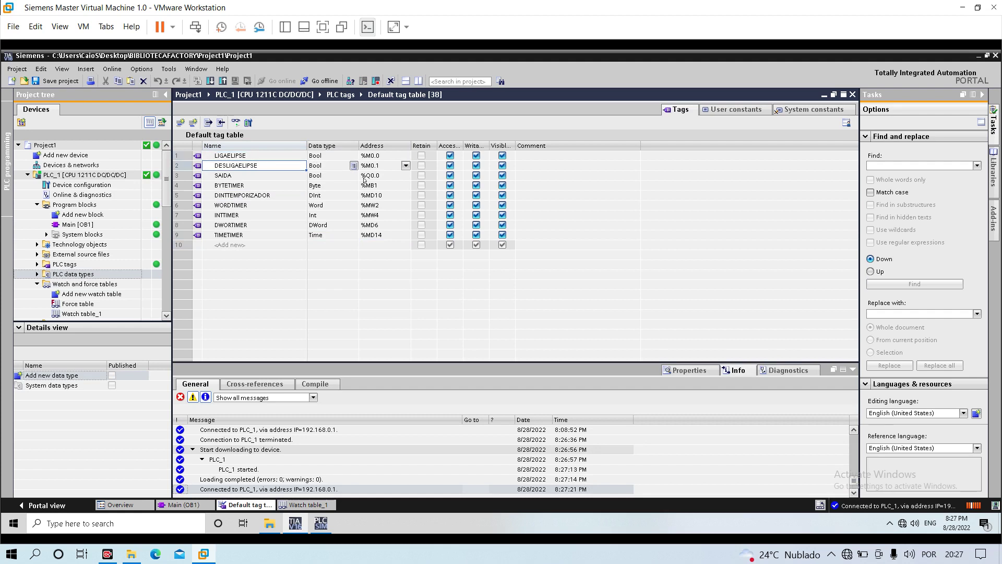
pyautogui.click(364, 178)
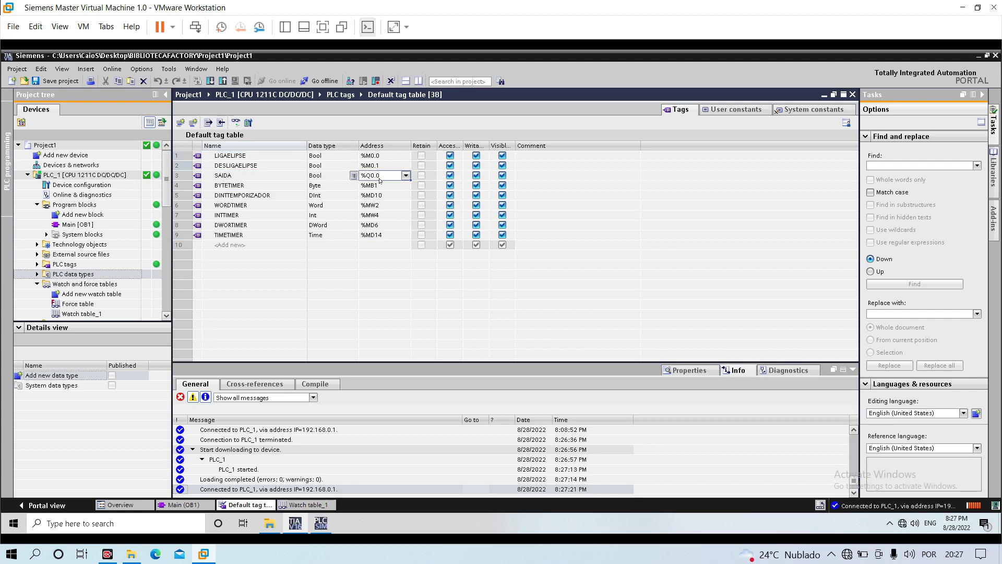
pyautogui.click(286, 176)
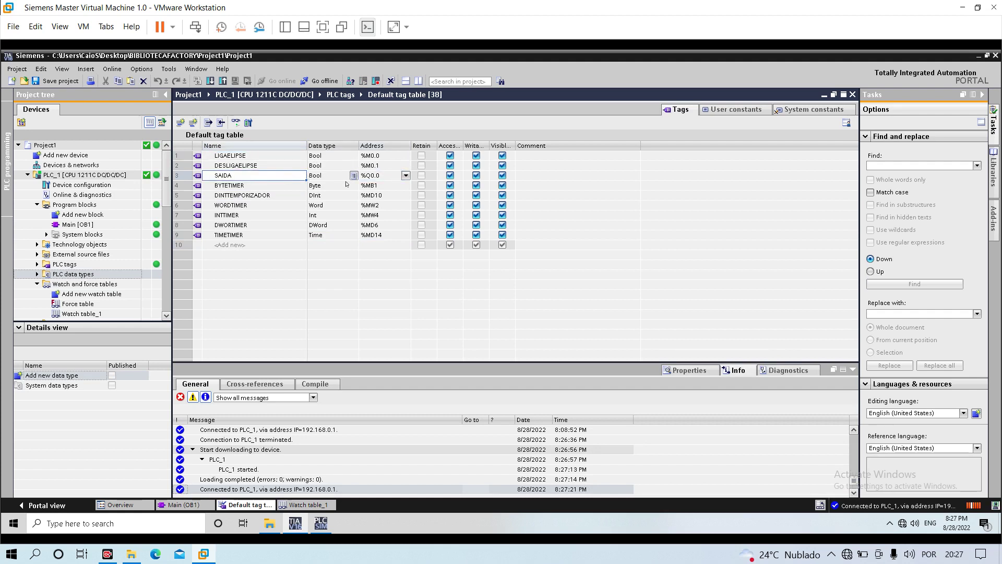
pyautogui.click(279, 189)
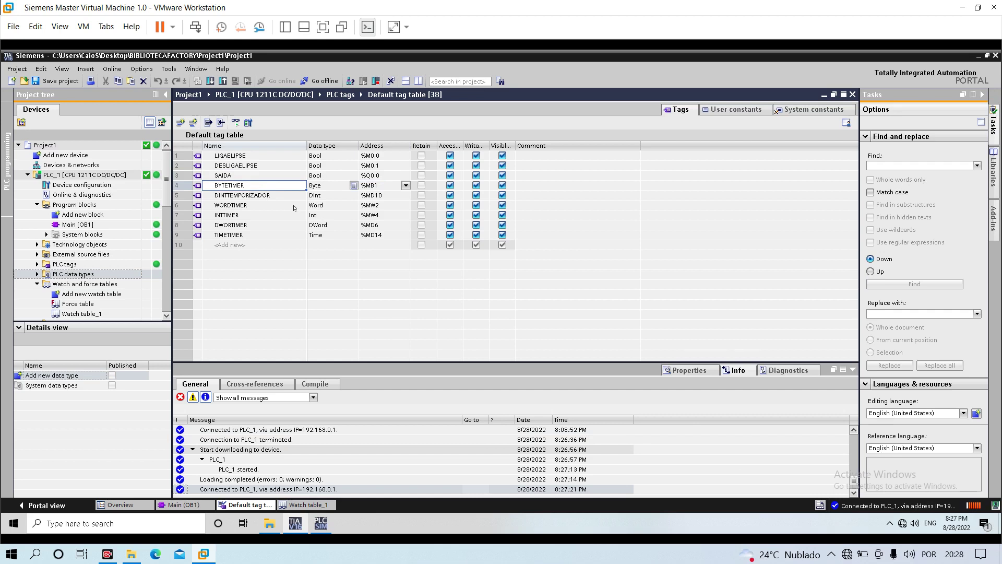
pyautogui.click(274, 225)
pyautogui.click(267, 236)
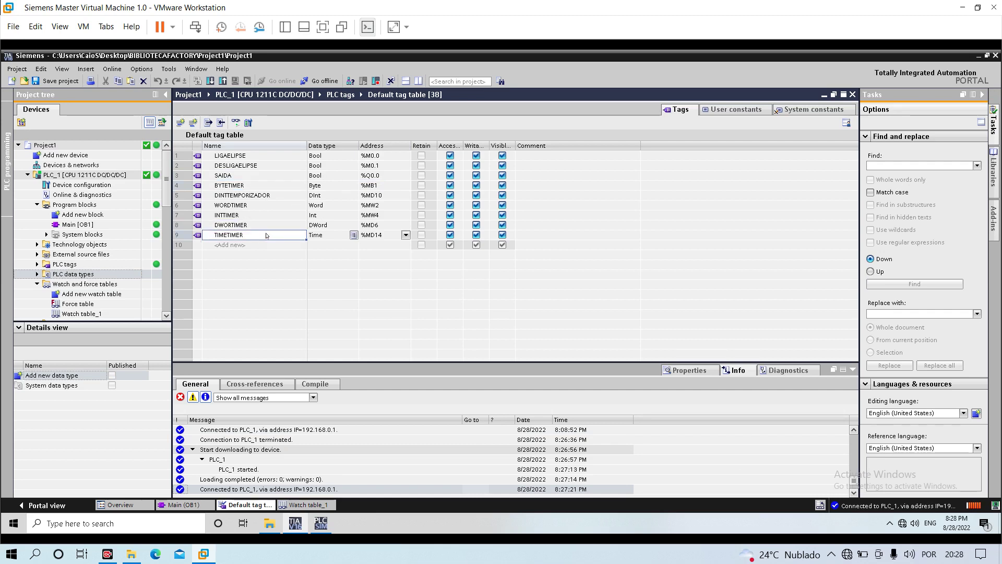
# Go through the timer value tags from BYTETIMER to TIMETIMER, comparing their data types and addresses
pyautogui.click(282, 190)
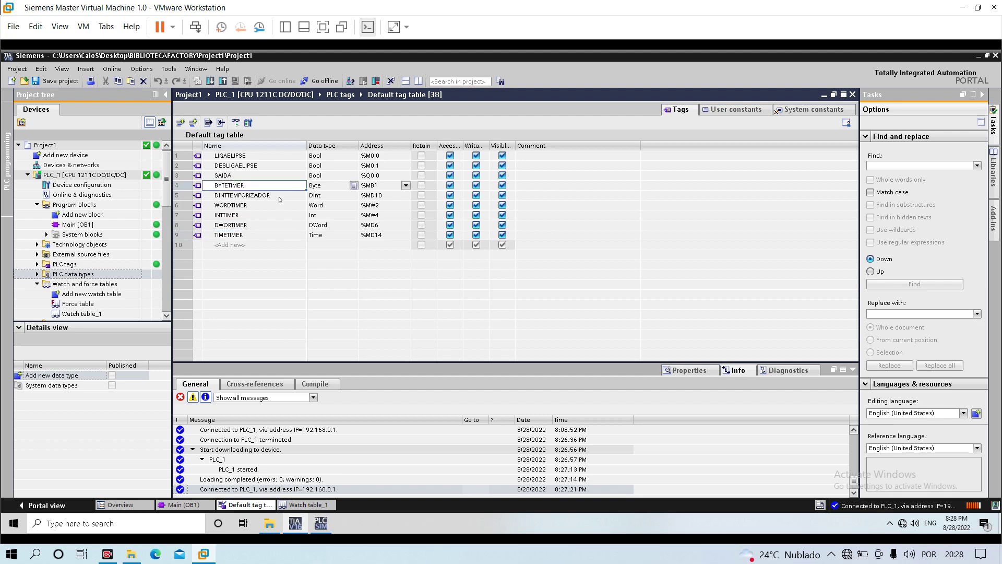
pyautogui.click(279, 198)
pyautogui.click(273, 206)
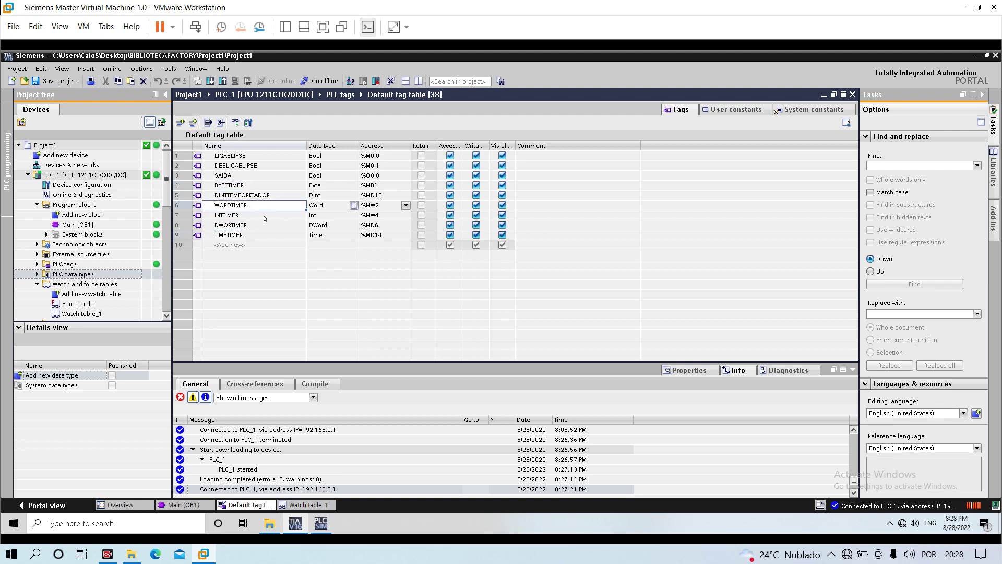
pyautogui.click(264, 217)
pyautogui.click(253, 226)
pyautogui.click(246, 236)
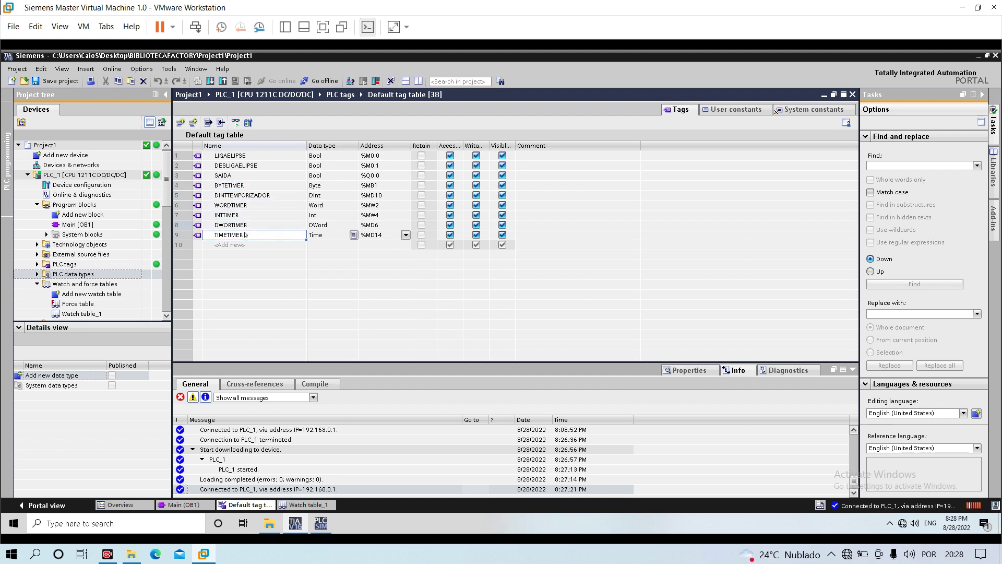
pyautogui.click(259, 187)
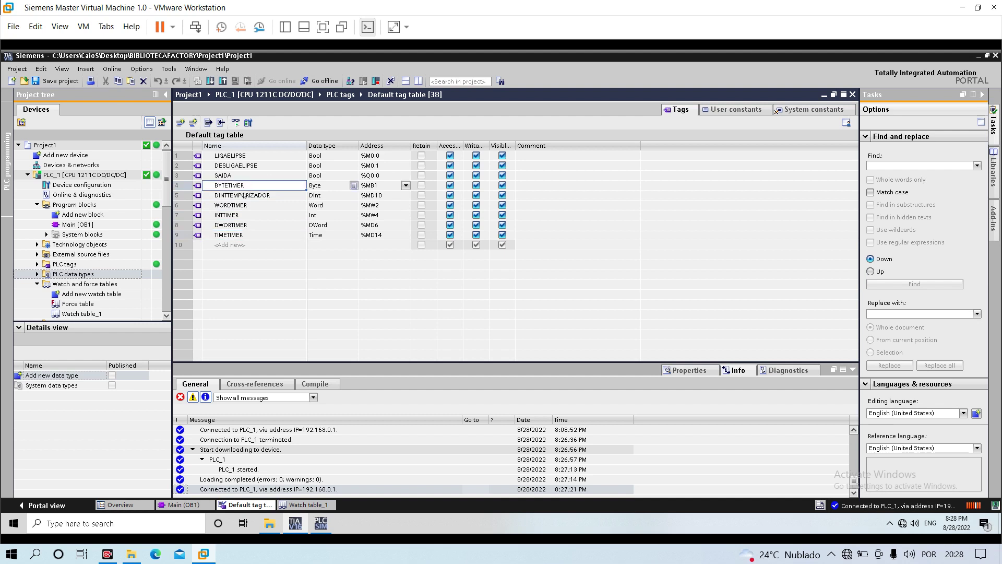
pyautogui.click(243, 196)
pyautogui.click(235, 206)
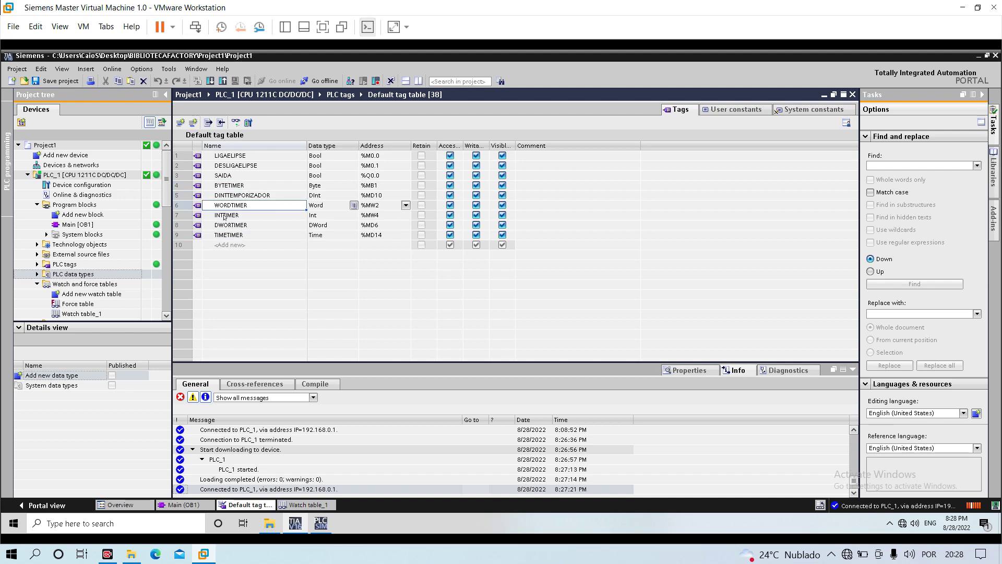
pyautogui.click(225, 217)
pyautogui.click(222, 227)
pyautogui.click(219, 237)
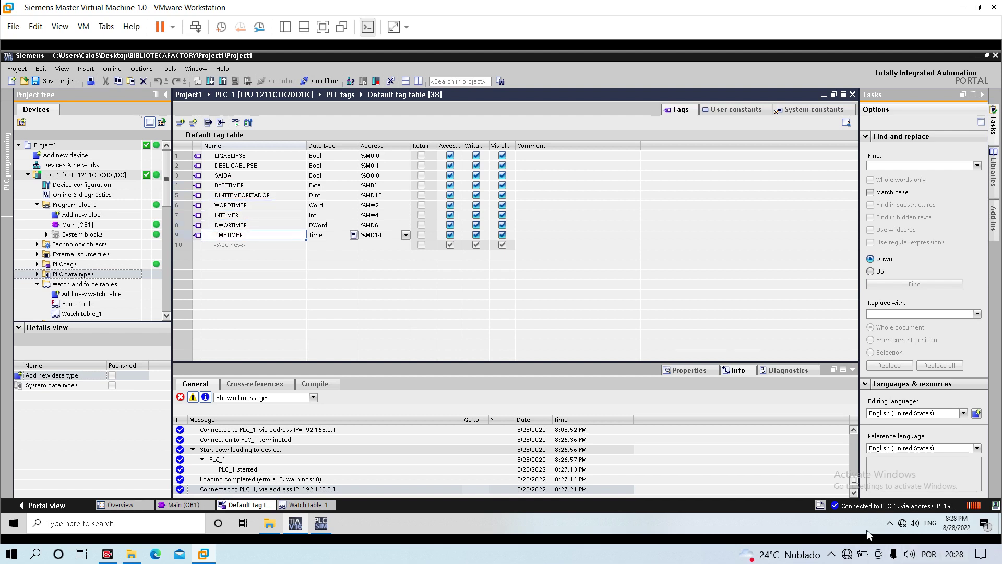
# Return to the Main [OB1] block and modify the LIGAELIPSE contact in Network 1 to 1
pyautogui.click(184, 505)
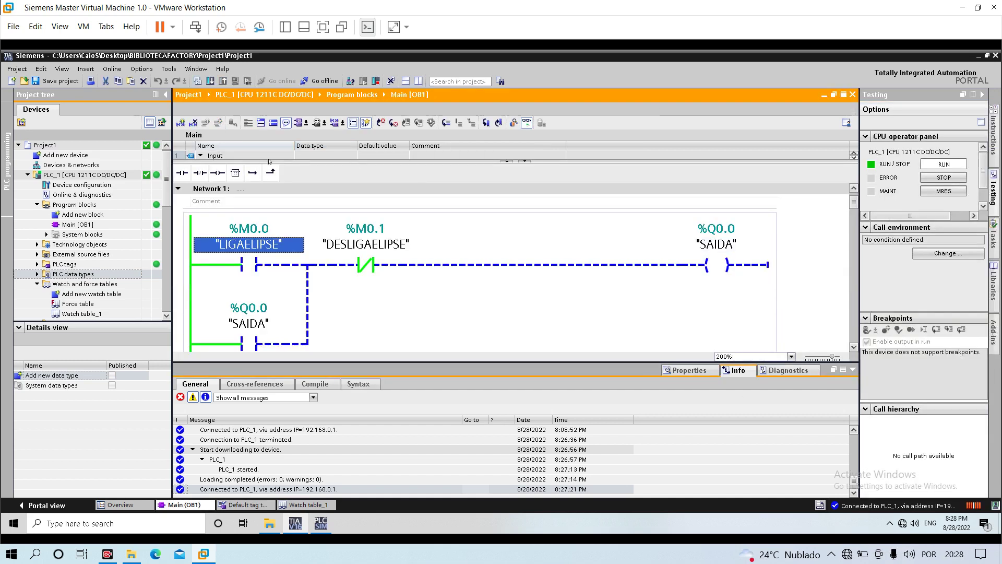
pyautogui.click(251, 261)
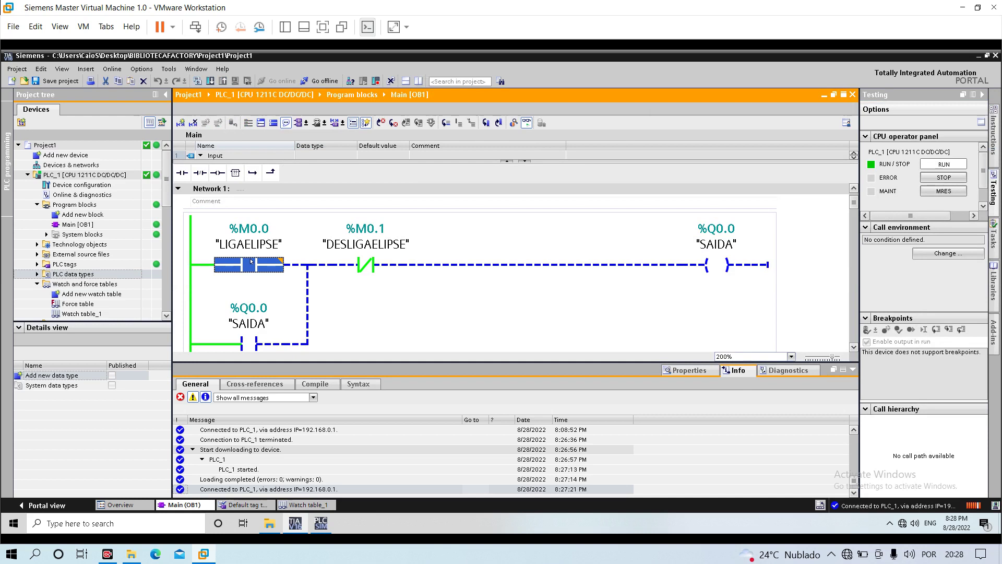
pyautogui.hotkey('ctrl', 'F2')
pyautogui.click(743, 307)
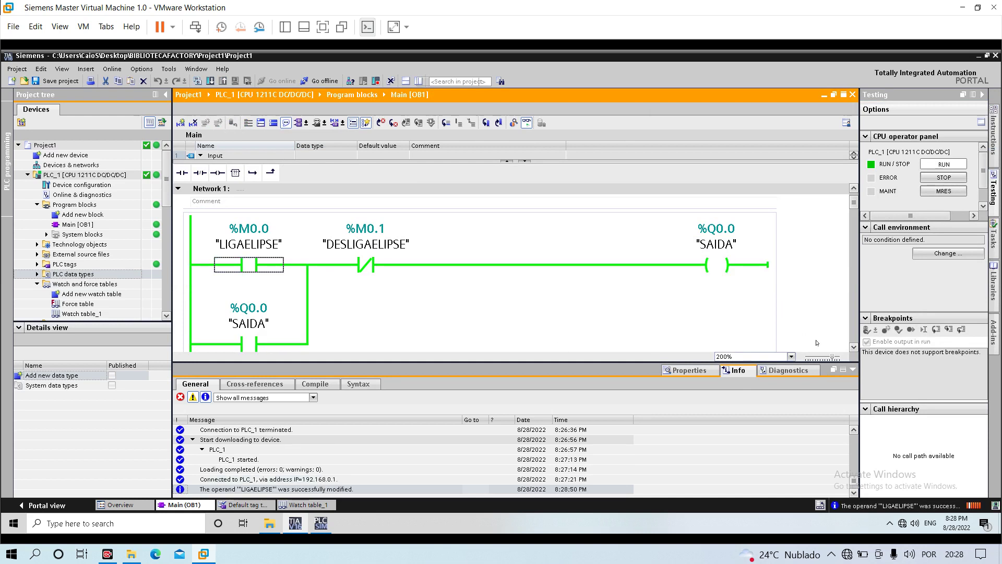
# Enlarge the ladder view and examine the running TON timer and the elapsed-time values moved into BYTETIMER and WORDTIMER in Networks 2 to 4
pyautogui.click(854, 370)
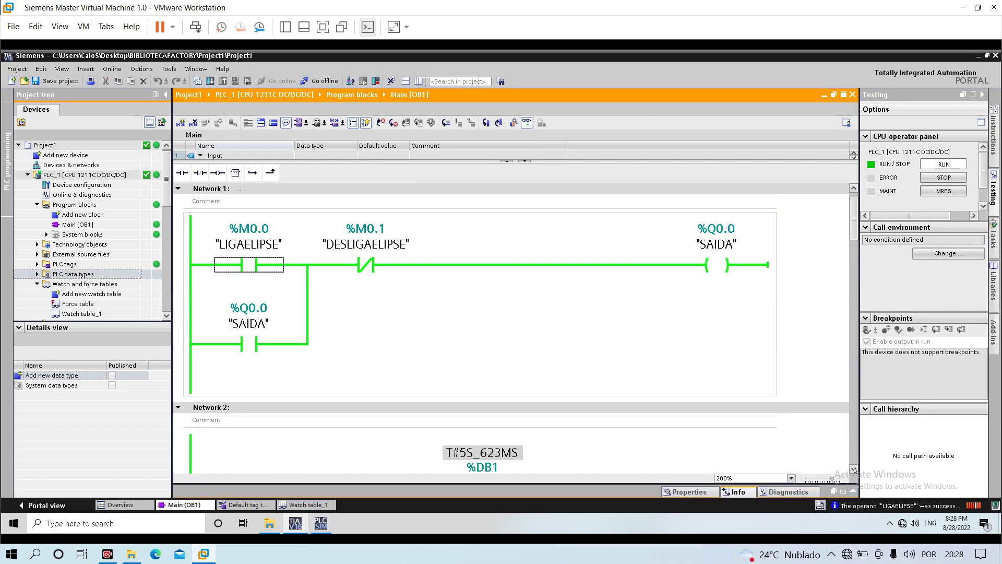
pyautogui.scroll(-5, 854, 469)
pyautogui.scroll(-3, 854, 469)
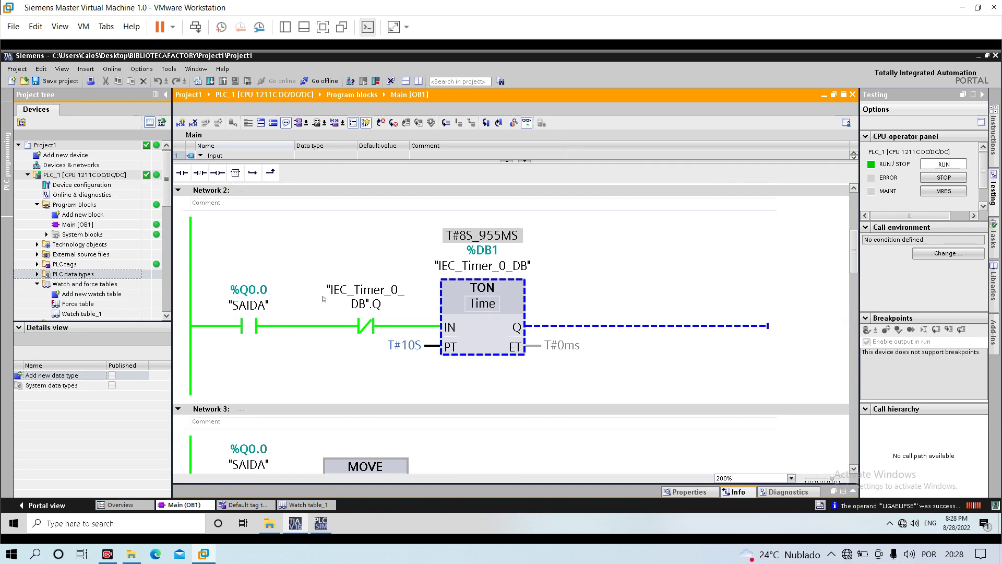
pyautogui.click(476, 329)
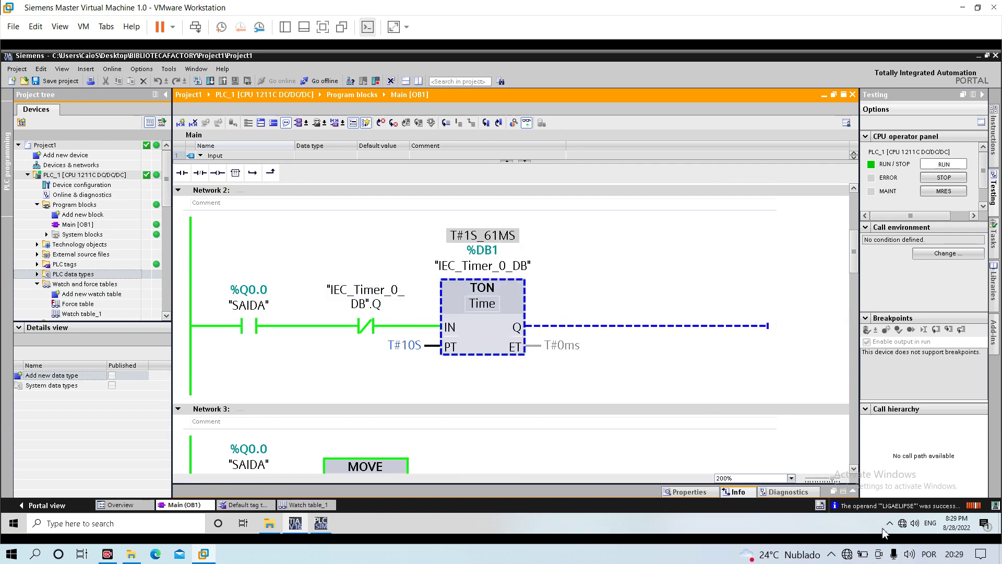
pyautogui.scroll(-1, 854, 470)
pyautogui.scroll(-7, 854, 468)
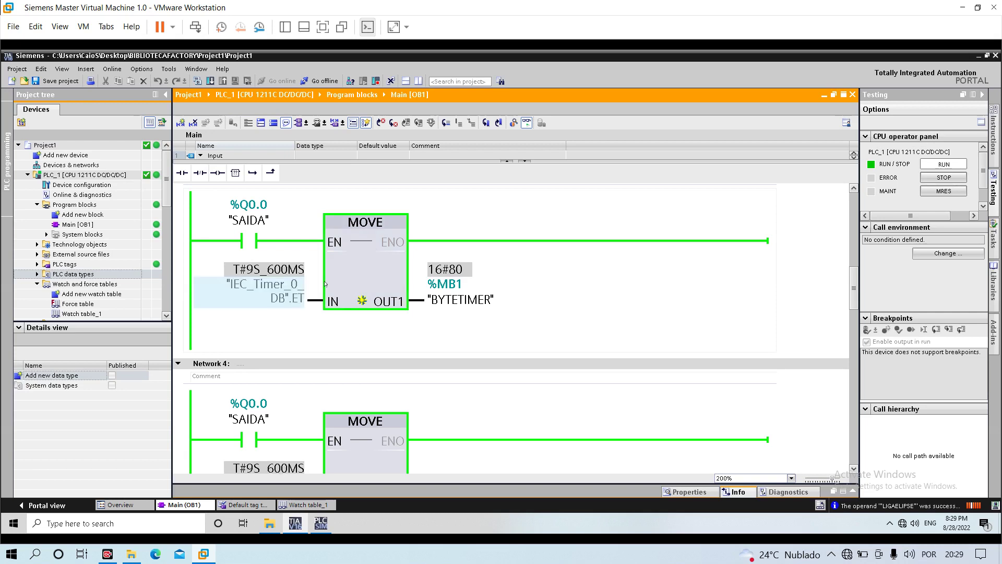
pyautogui.click(854, 188)
pyautogui.click(854, 188)
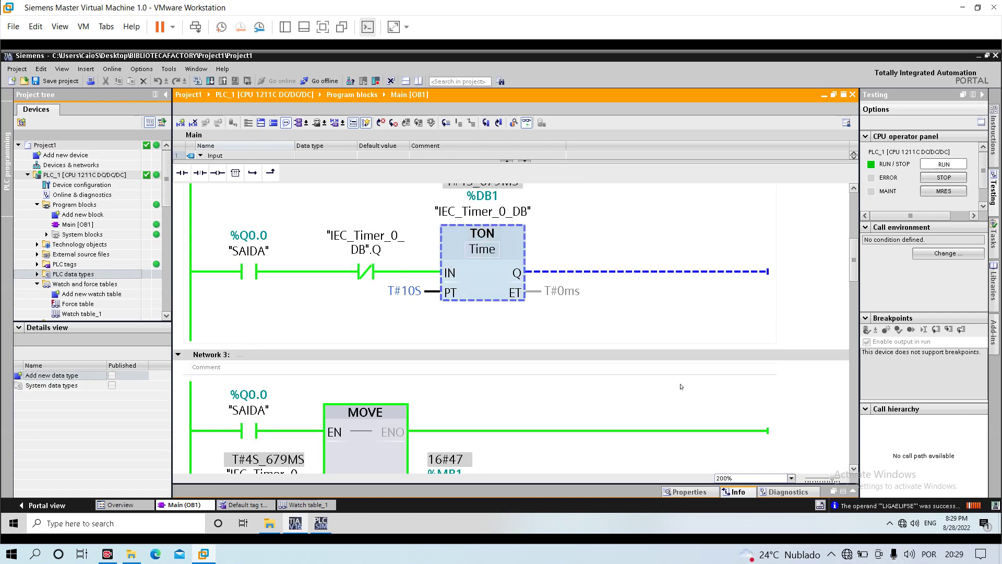
pyautogui.click(855, 468)
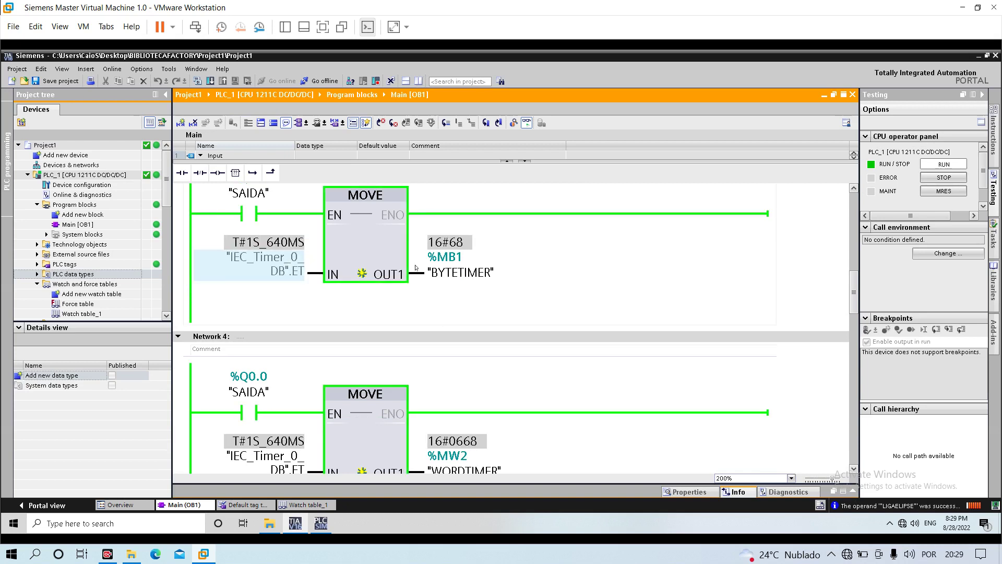
pyautogui.click(854, 468)
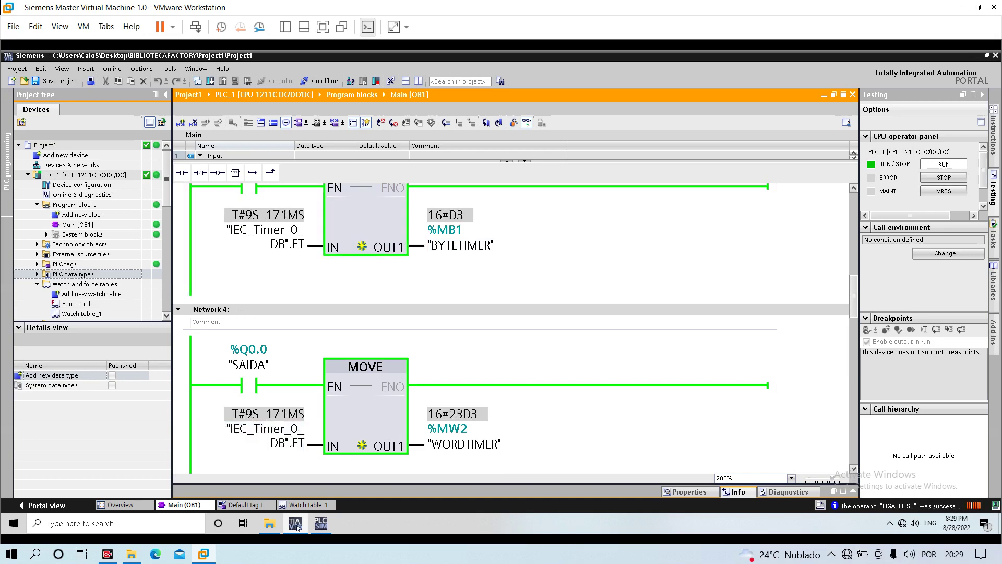
# Bring up the PLCSIM window of PLC_1 and move it clear of the ladder networks to check the simulated CPU
pyautogui.moveTo(321, 526)
pyautogui.click(254, 385)
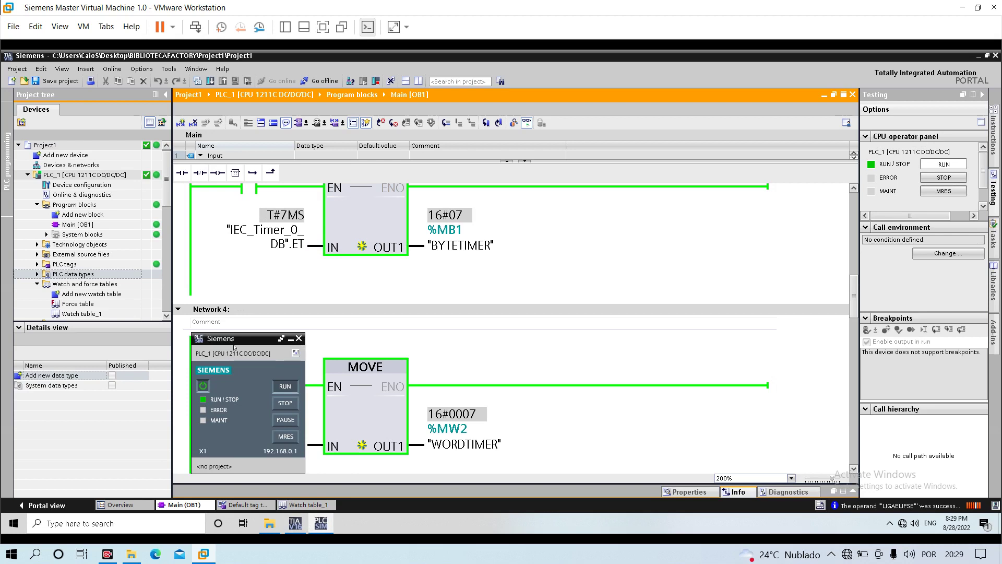
pyautogui.moveTo(243, 345); pyautogui.dragTo(87, 117)
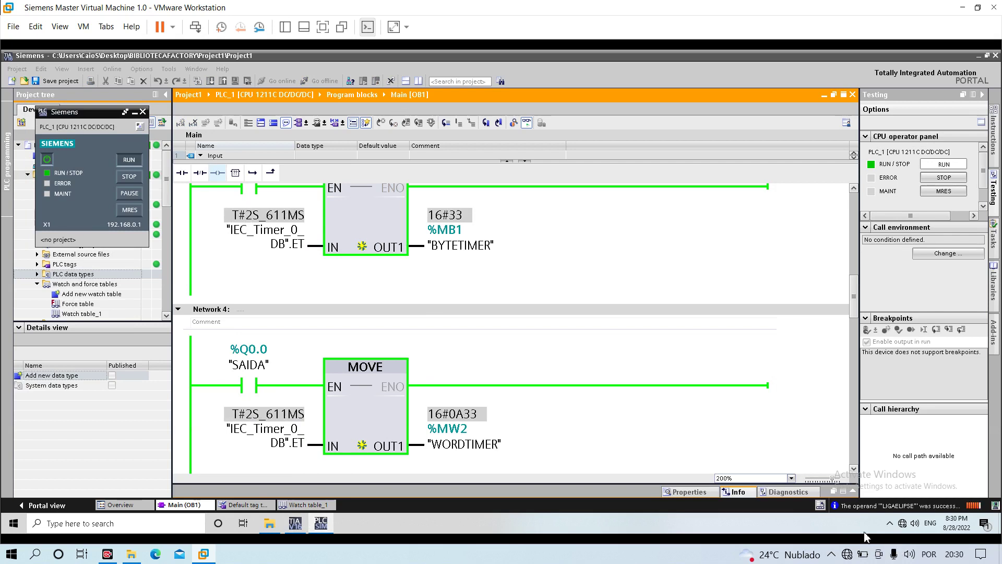
# Switch to File Explorer and open the bin folder inside the extracted Nettoplcsim-S7o-v-1-2-4-0 folder
pyautogui.click(271, 524)
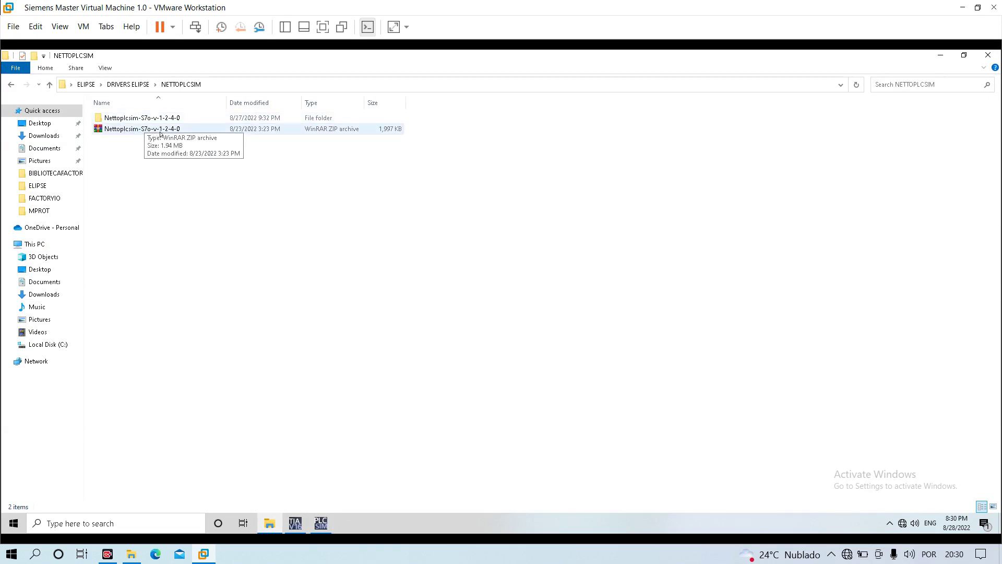
pyautogui.click(132, 130)
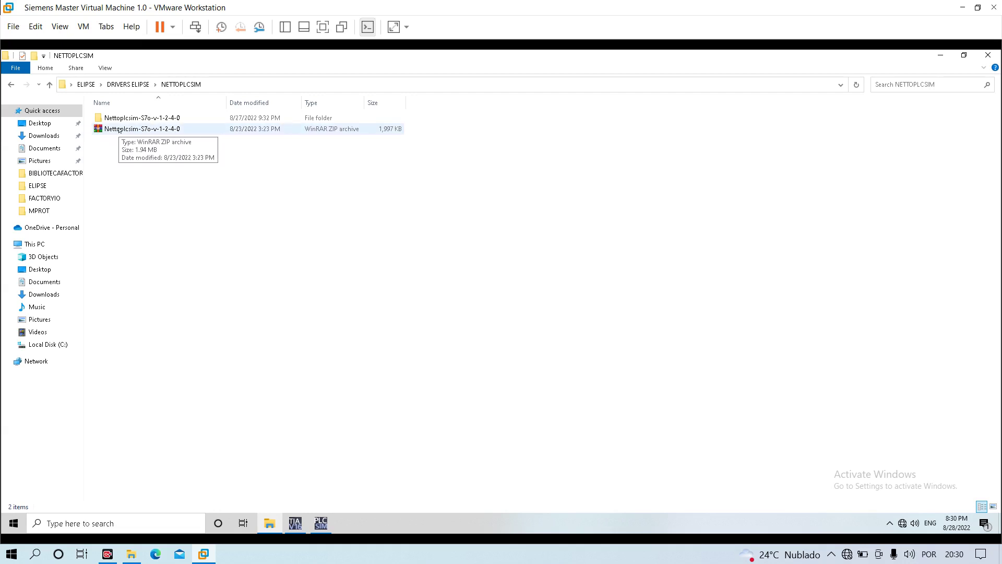
pyautogui.click(116, 119)
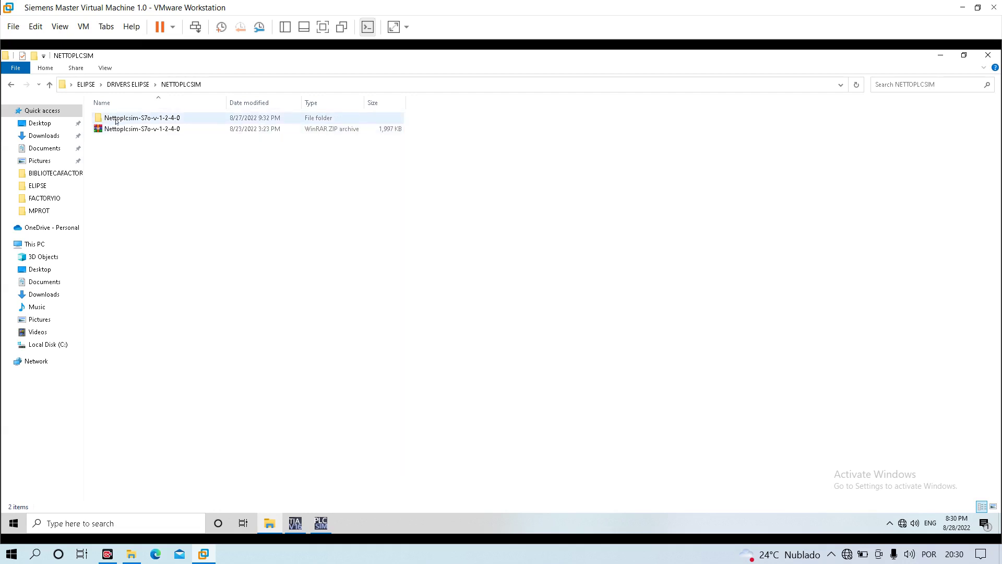
pyautogui.doubleClick(116, 119)
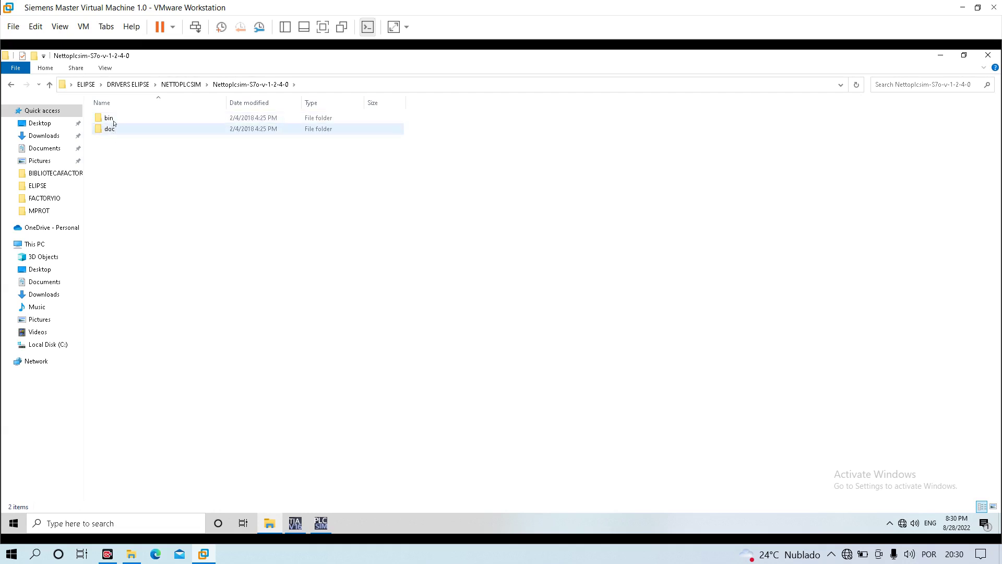
pyautogui.doubleClick(111, 118)
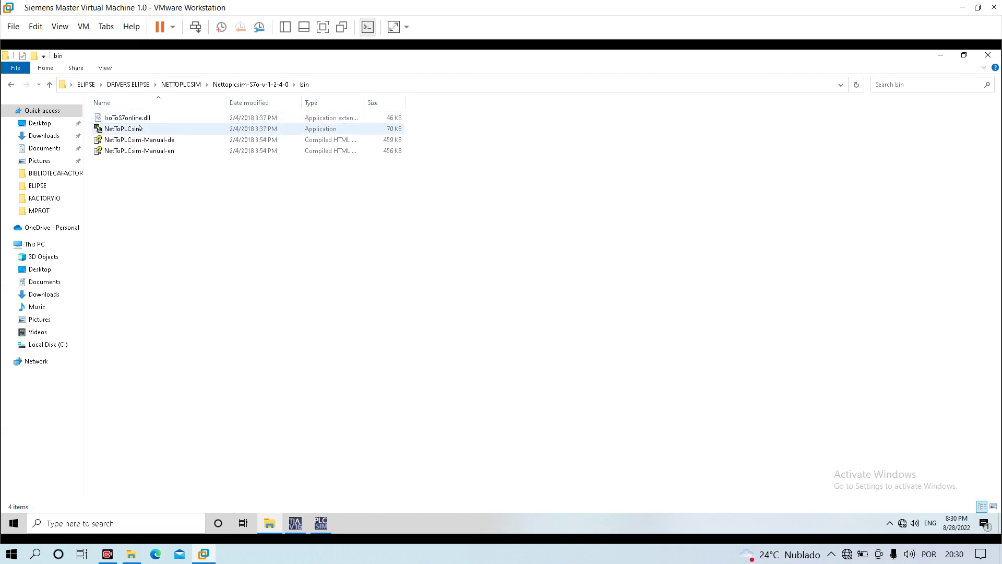
# Run the NetToPLCsim application as administrator
pyautogui.rightClick(194, 131)
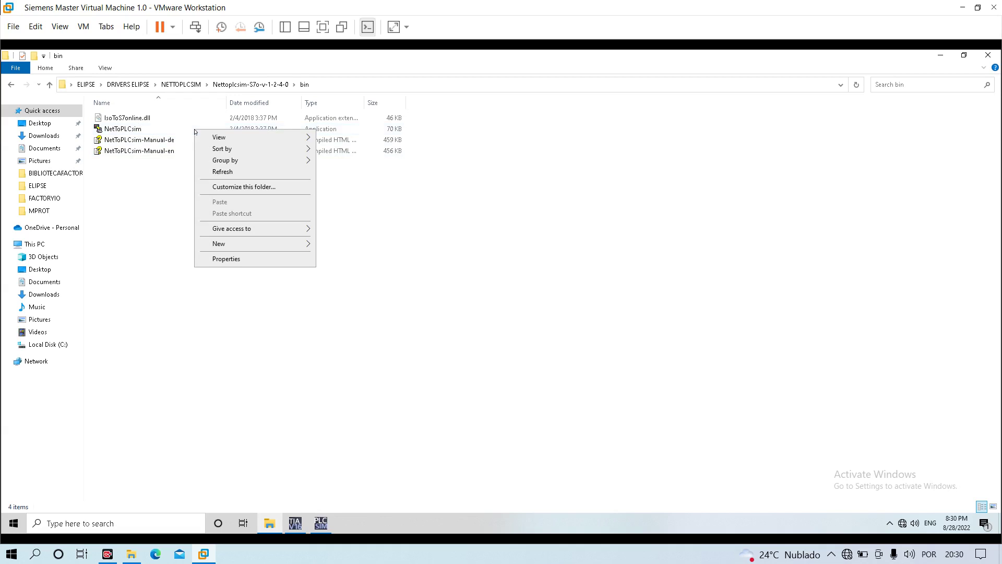
pyautogui.doubleClick(117, 126)
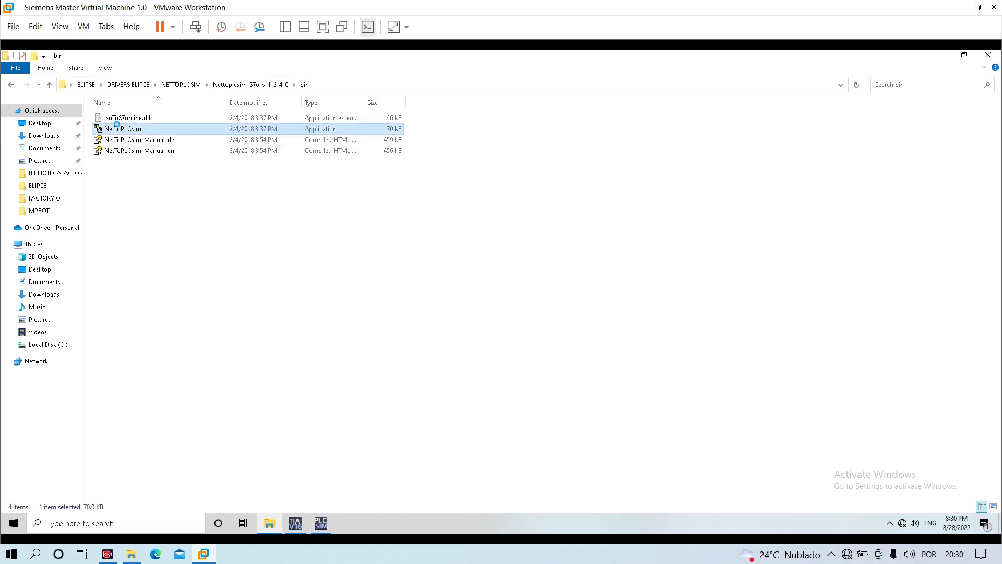
pyautogui.rightClick(118, 126)
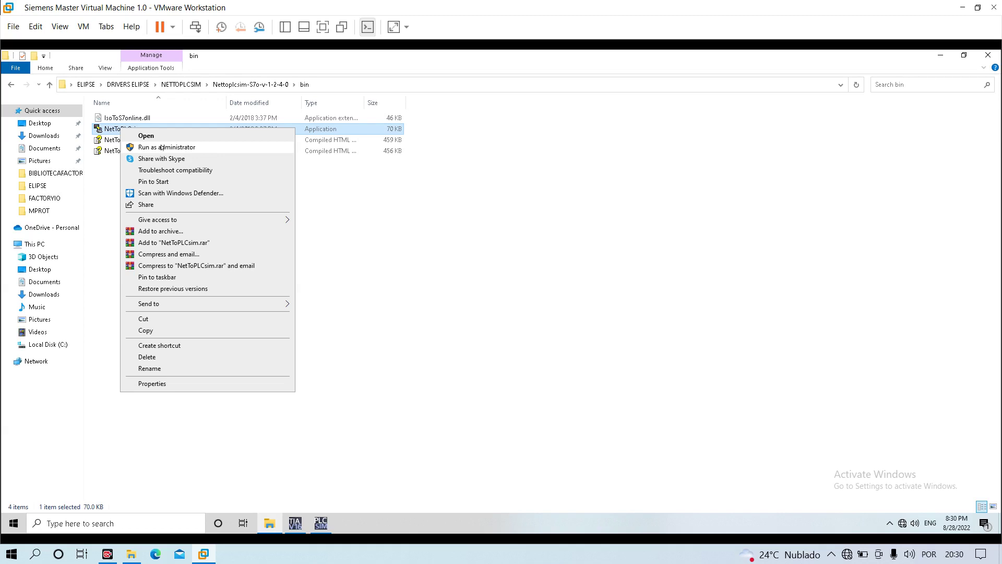
pyautogui.click(162, 147)
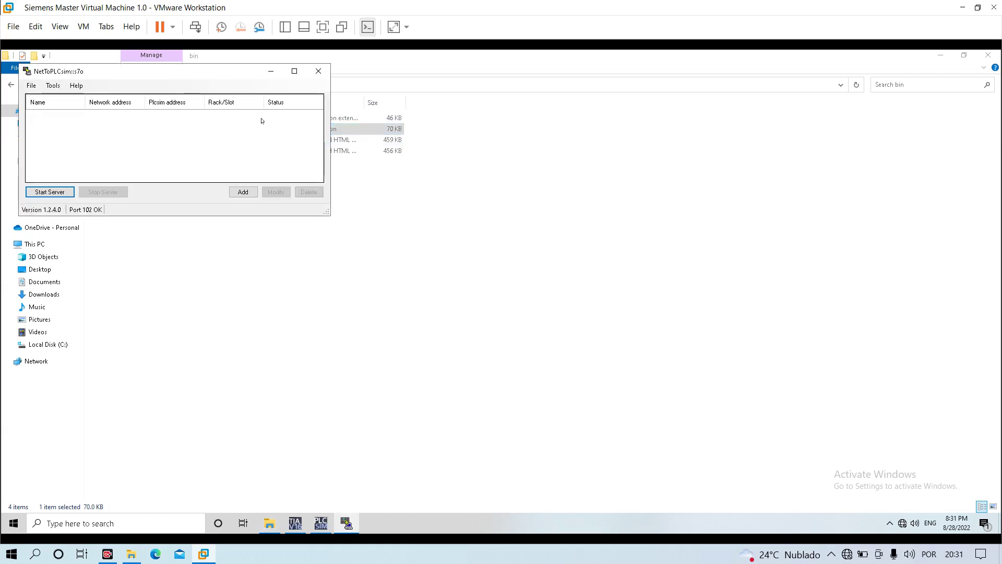
# Reposition the NetToPLCsim window and start adding a station, going through its name, network IP address and Plcsim IP address
pyautogui.moveTo(247, 73); pyautogui.dragTo(420, 195)
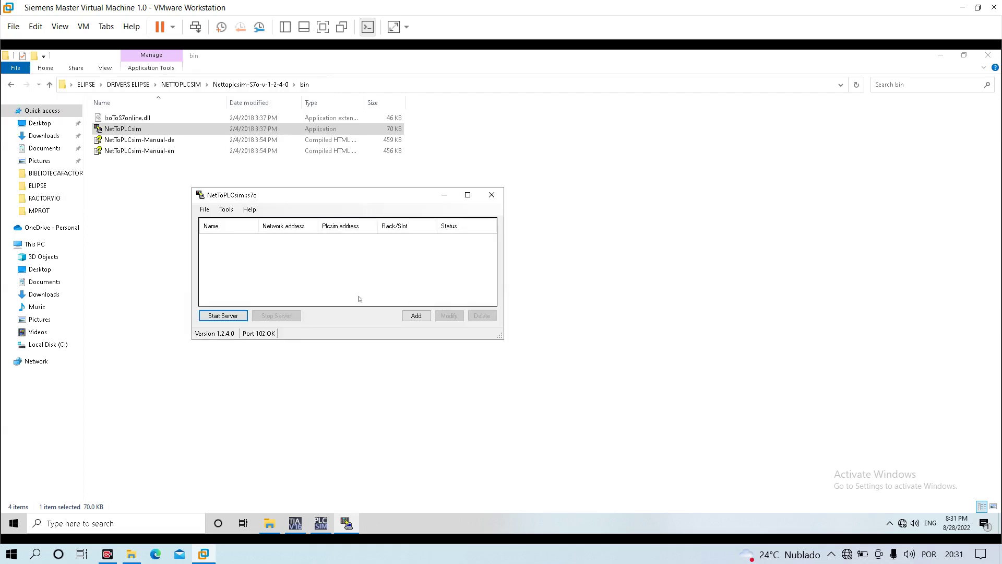
pyautogui.click(418, 316)
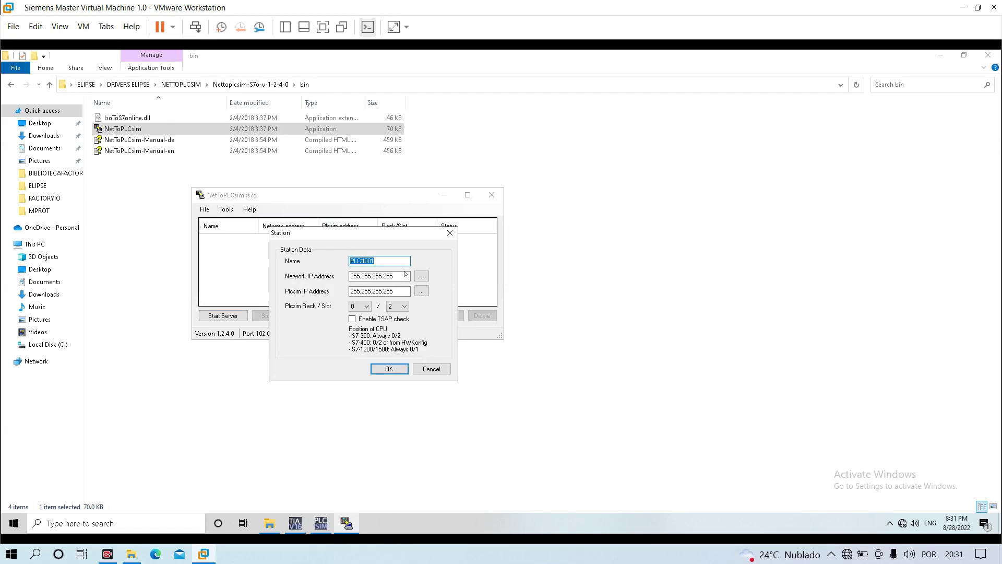
pyautogui.click(379, 260)
pyautogui.click(405, 276)
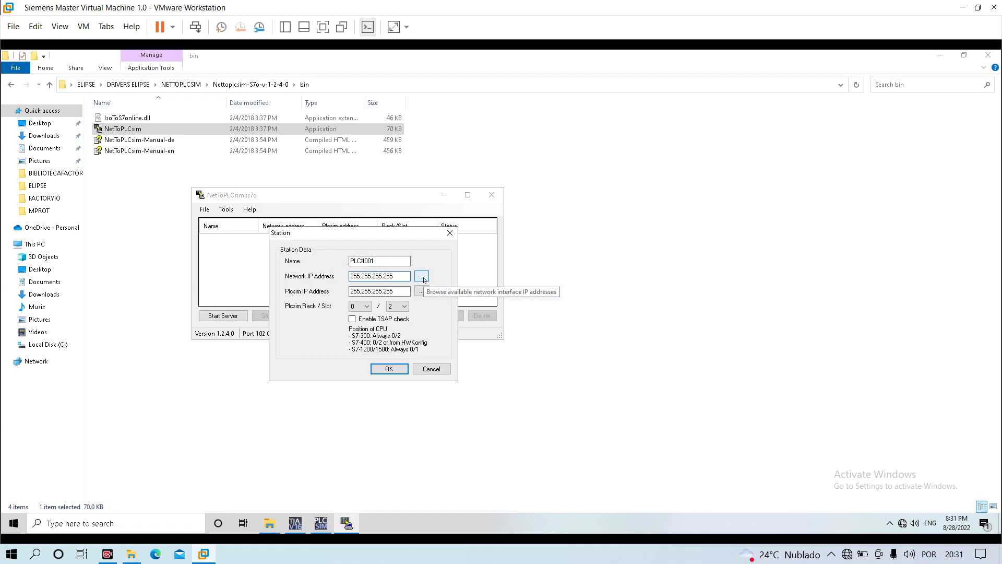
pyautogui.click(403, 291)
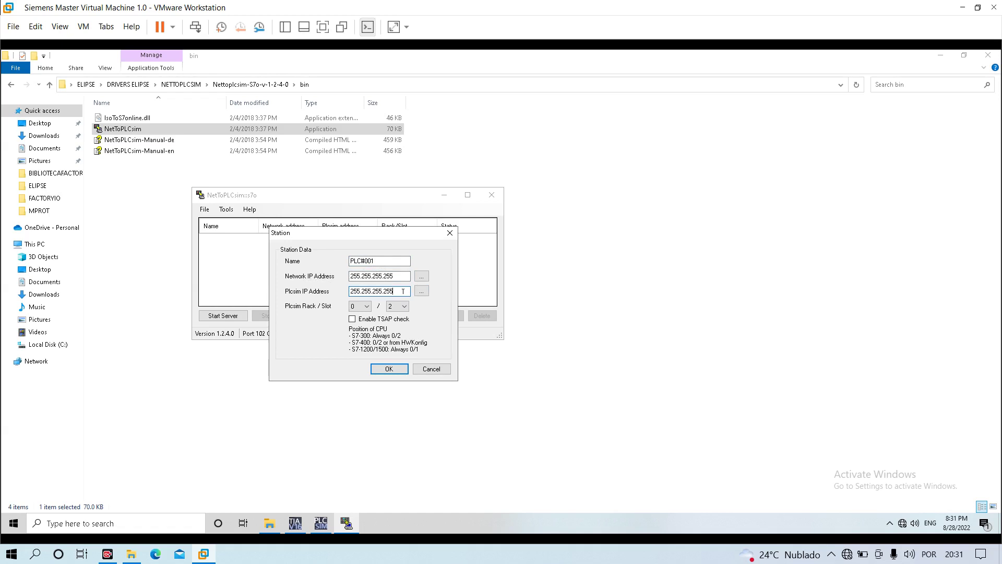
# Set the station's network IP address to 169.254.156.116 from the available network interfaces
pyautogui.click(423, 279)
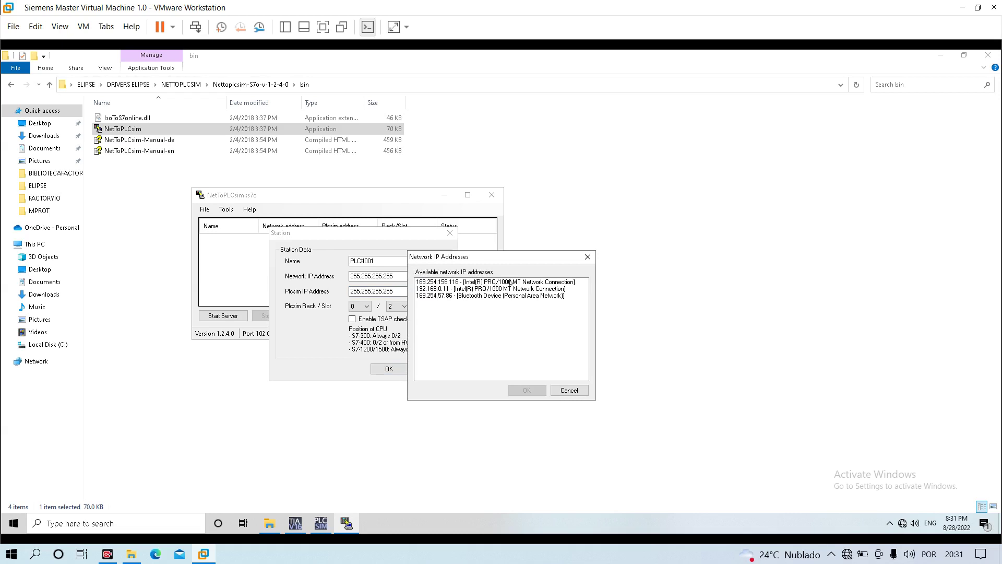
pyautogui.click(511, 282)
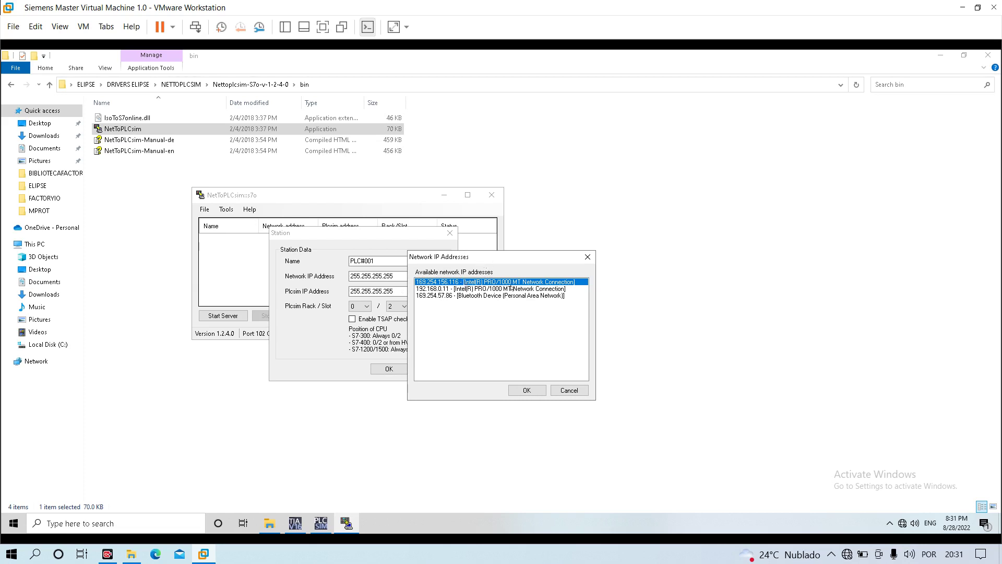
pyautogui.click(527, 391)
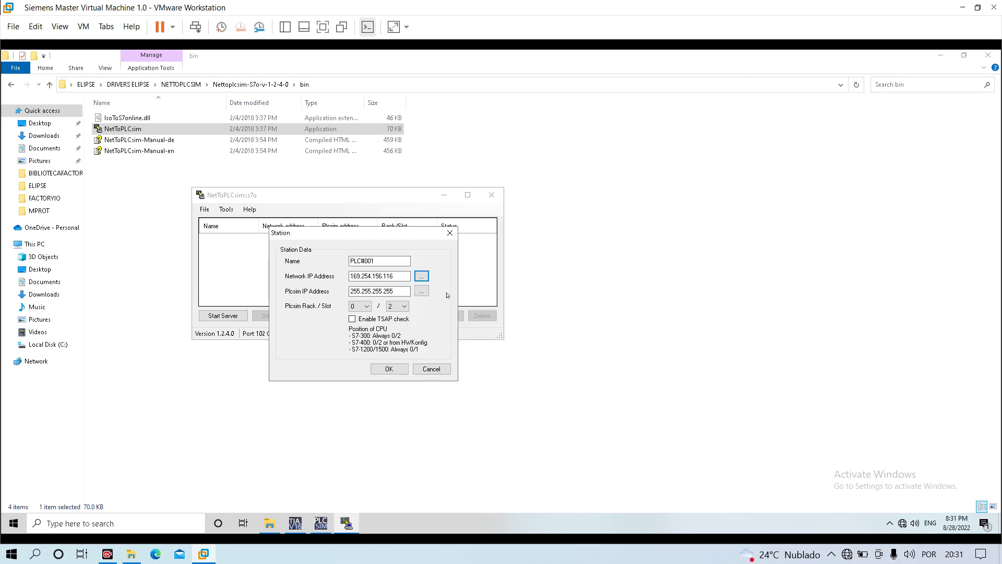
# Compare the 169.254.156.116 and 192.168.0.11 interfaces in the available network IP addresses and keep 169.254.156.116 for the station
pyautogui.click(422, 279)
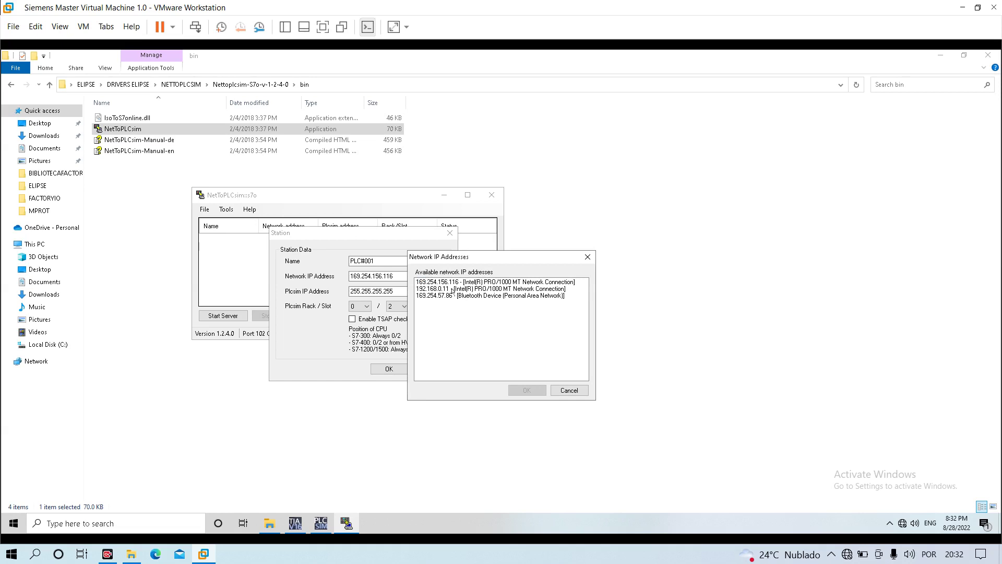
pyautogui.click(452, 289)
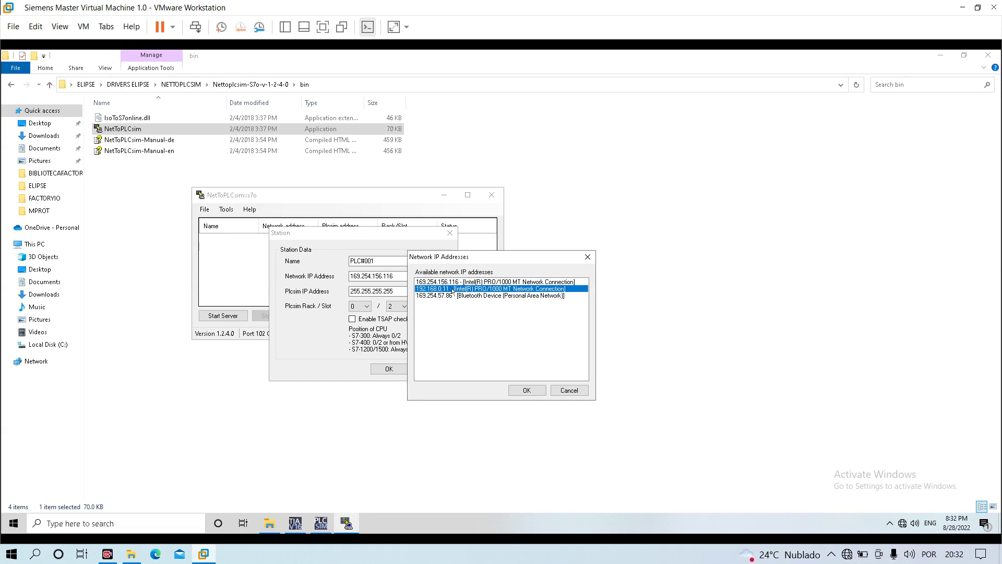
pyautogui.click(509, 282)
pyautogui.click(505, 289)
pyautogui.click(466, 283)
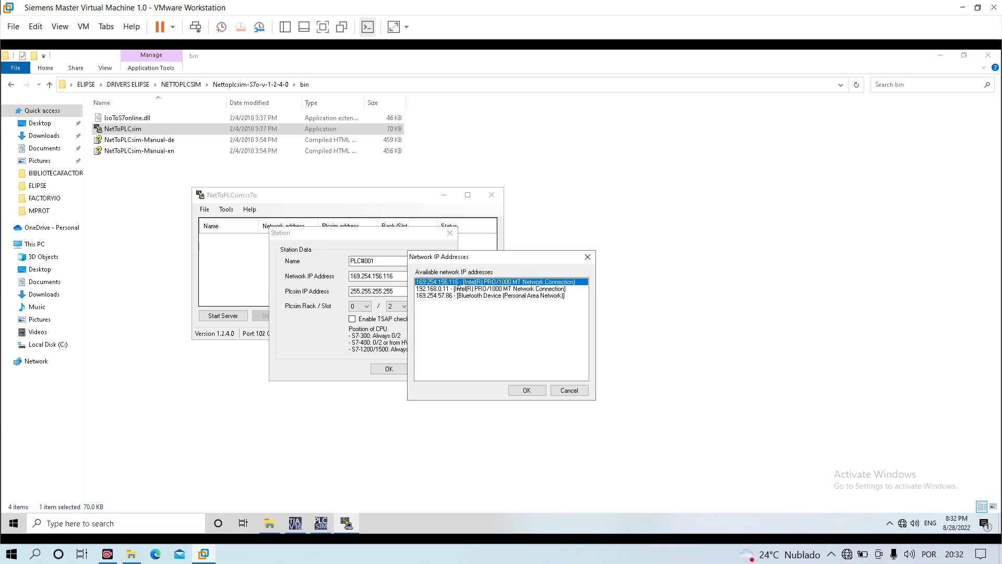
pyautogui.click(445, 290)
pyautogui.click(443, 282)
pyautogui.click(435, 288)
pyautogui.click(443, 283)
pyautogui.click(443, 289)
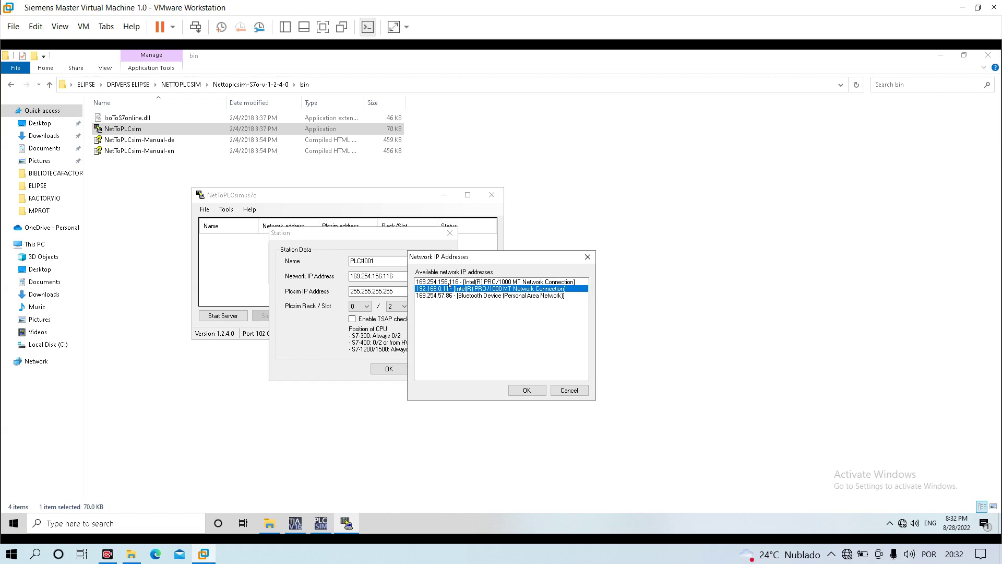
pyautogui.click(449, 282)
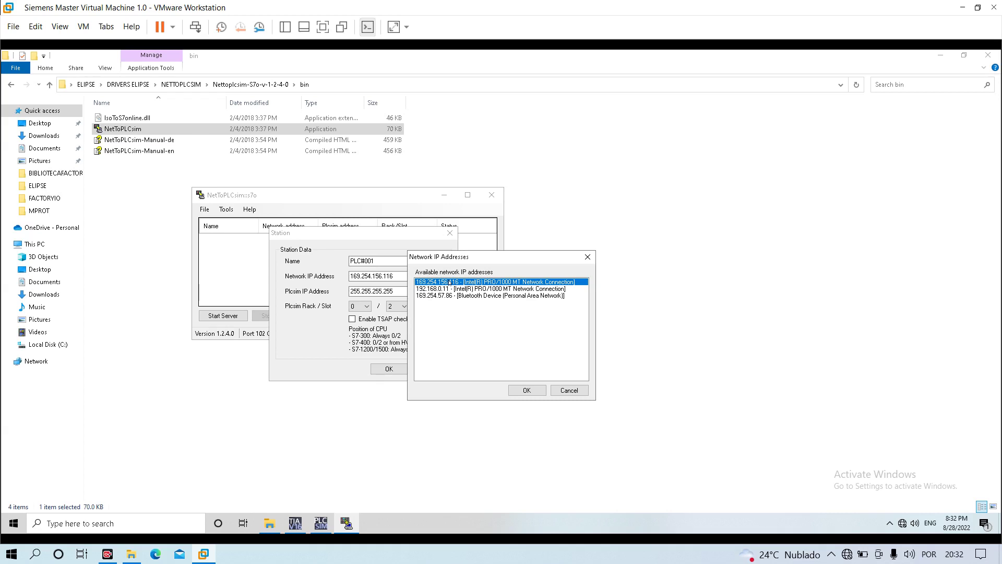
pyautogui.click(524, 391)
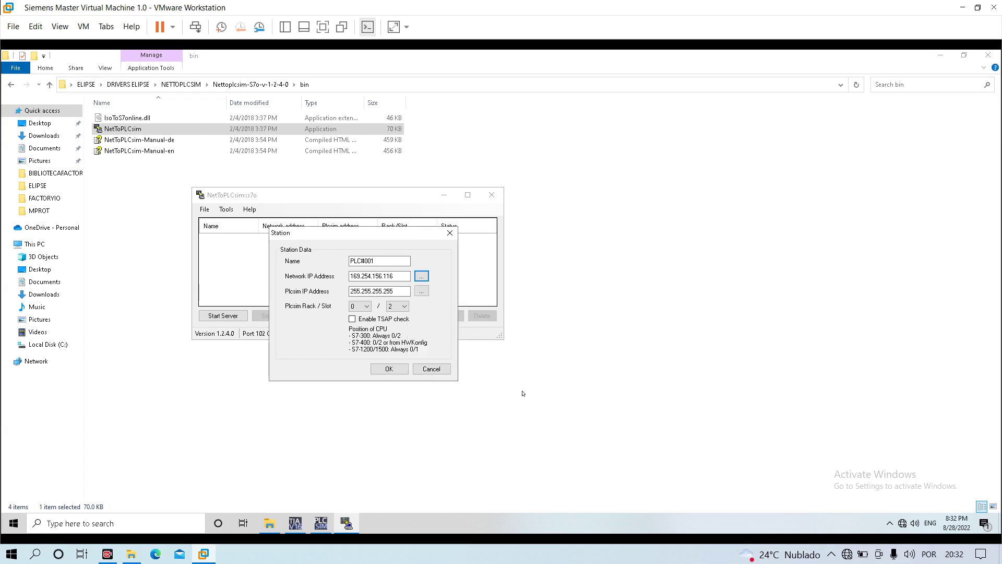
# Set the station's Plcsim IP address to the reachable S7-1200 CPU at 192.168.0.1, checking it against the running PLCSIM instance
pyautogui.click(422, 292)
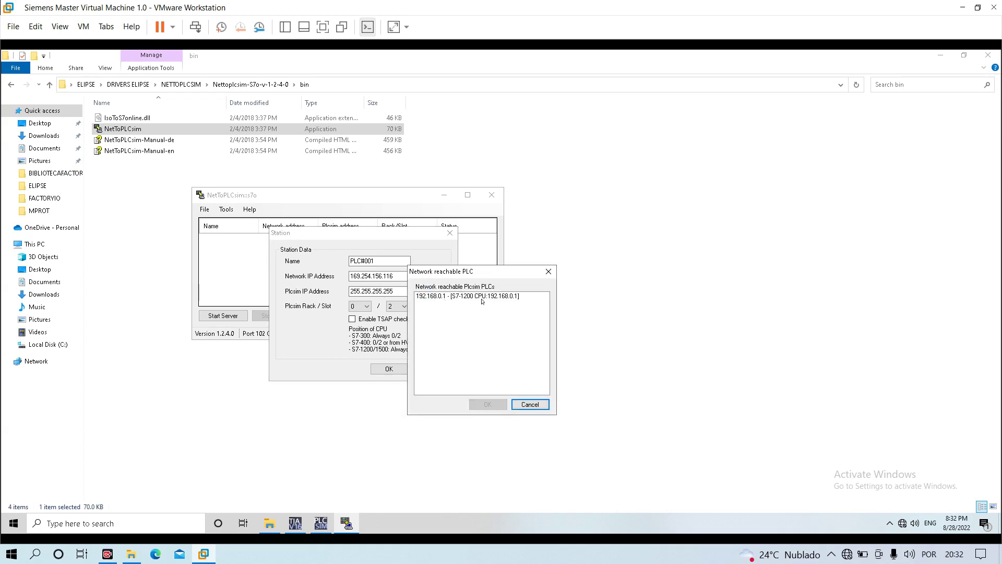
pyautogui.click(465, 298)
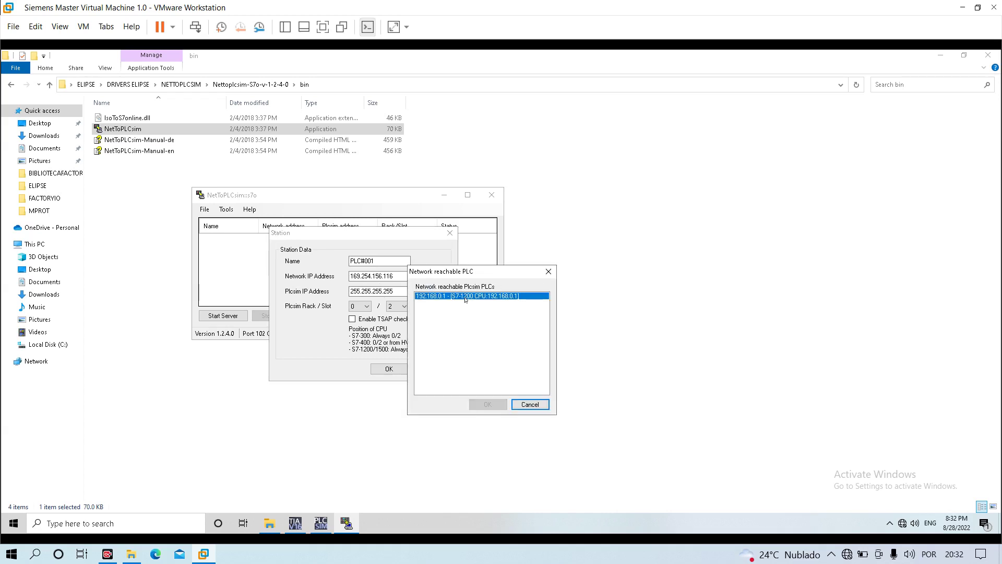
pyautogui.click(323, 522)
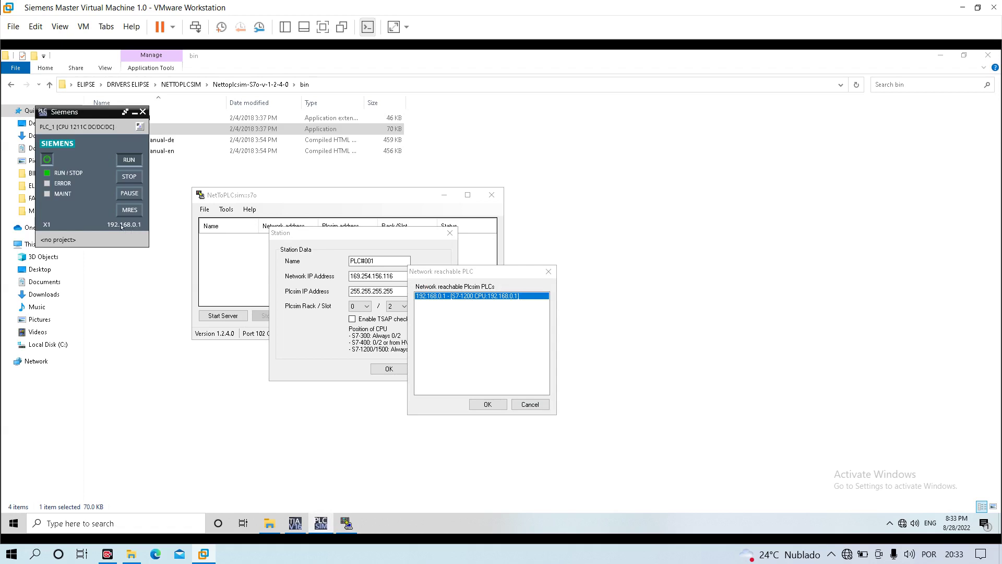
pyautogui.click(488, 405)
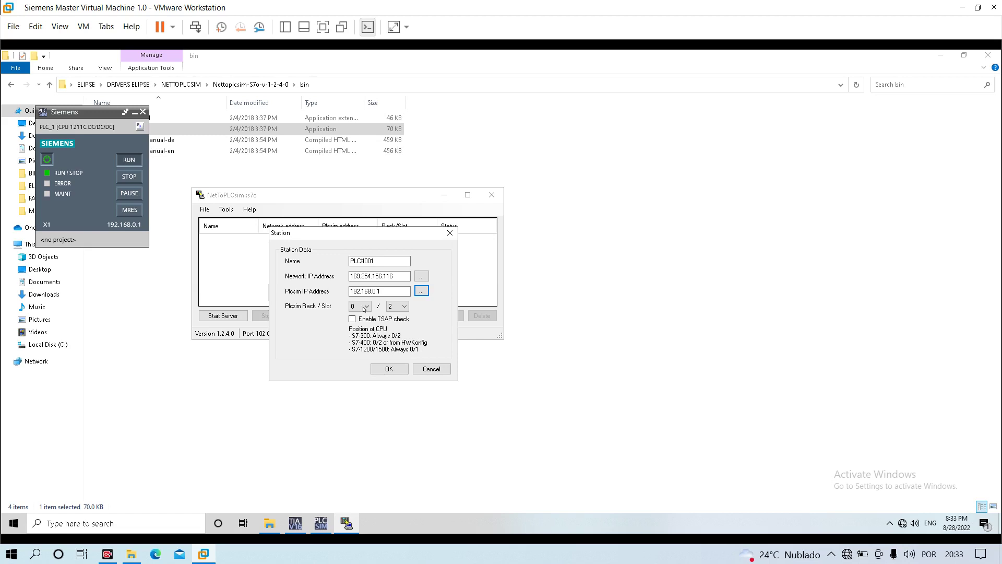
# Complete the station with Plcsim rack/slot 0/1 and start the NetToPLCsim server
pyautogui.click(403, 308)
pyautogui.click(397, 323)
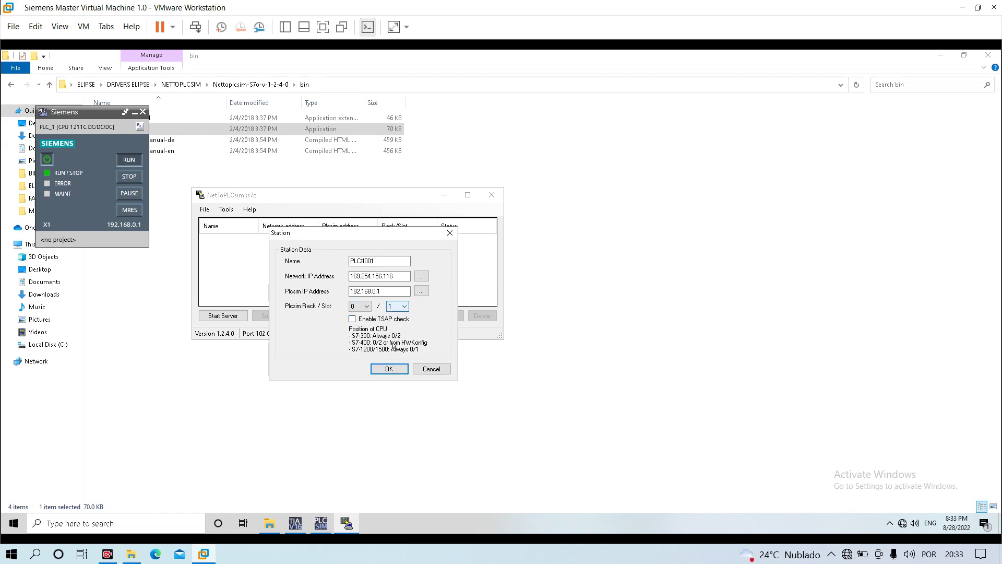
pyautogui.click(389, 369)
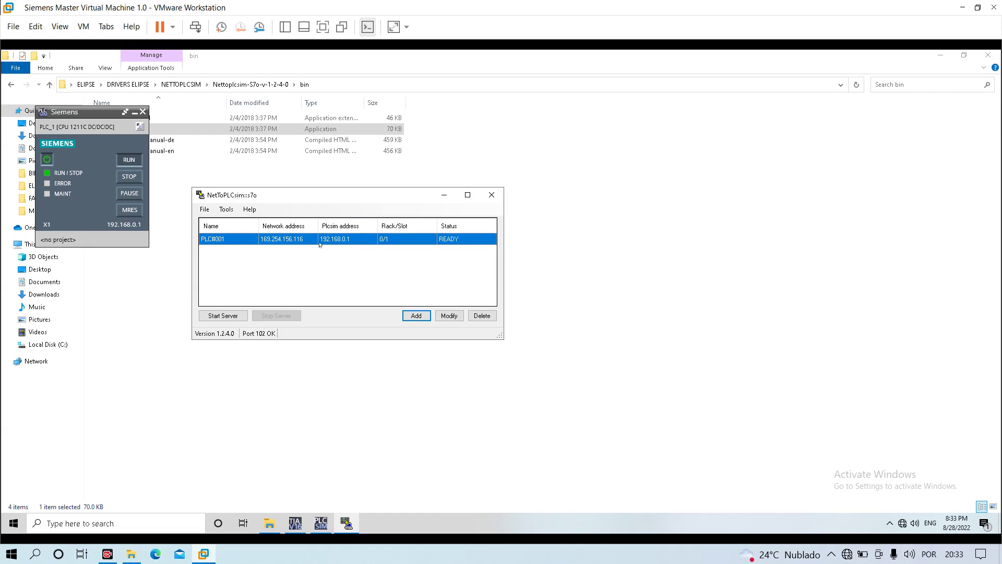
pyautogui.click(224, 315)
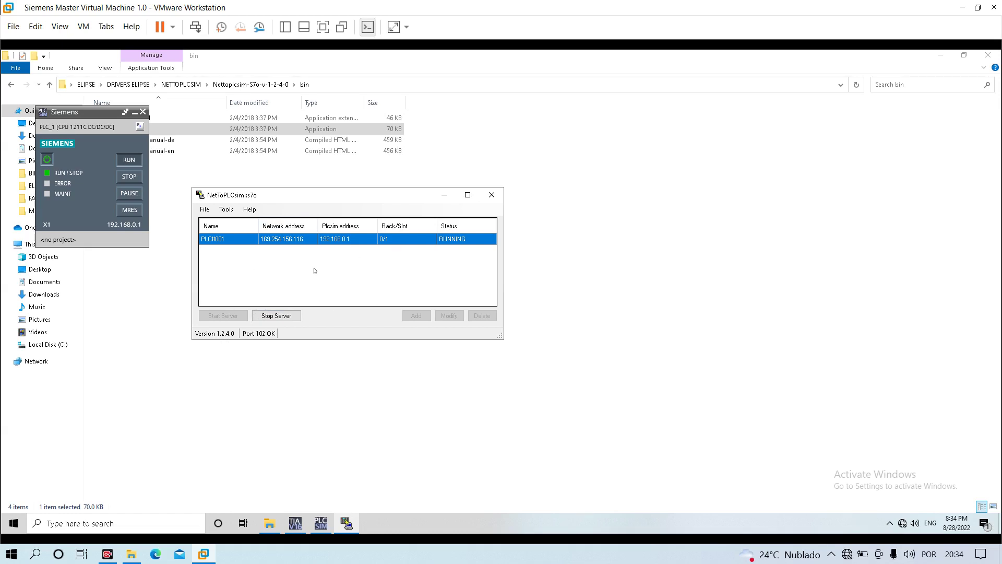
# Minimize the NetToPLCsim, file browser and TIA Portal windows to reach the virtual machine's desktop
pyautogui.click(444, 194)
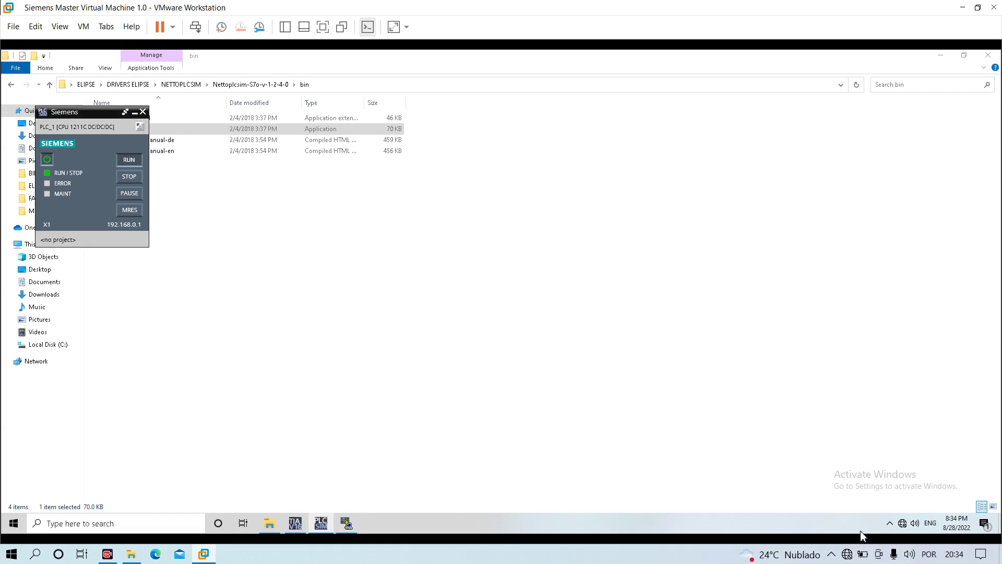
pyautogui.hotkey('alt', 'Tab')
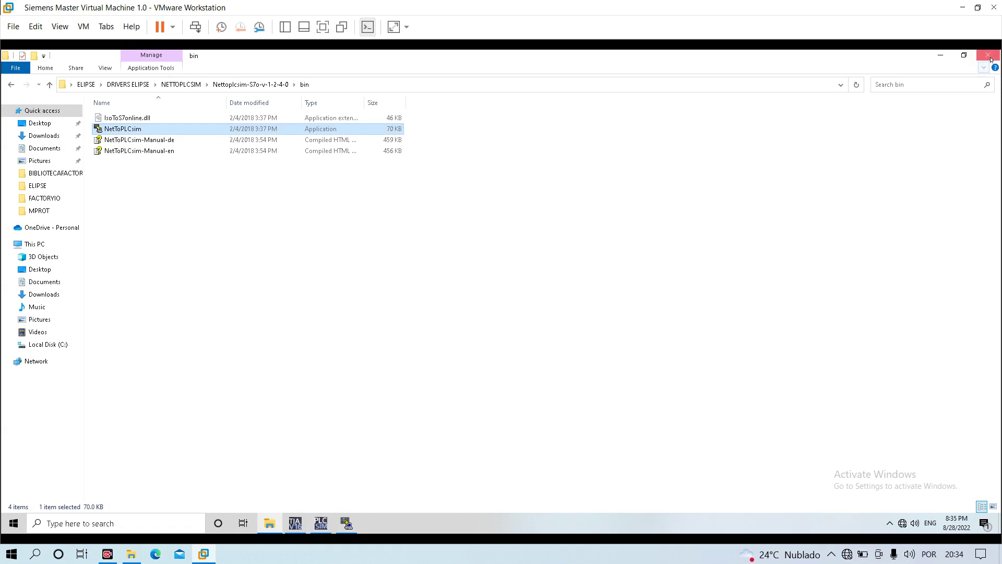
pyautogui.click(940, 55)
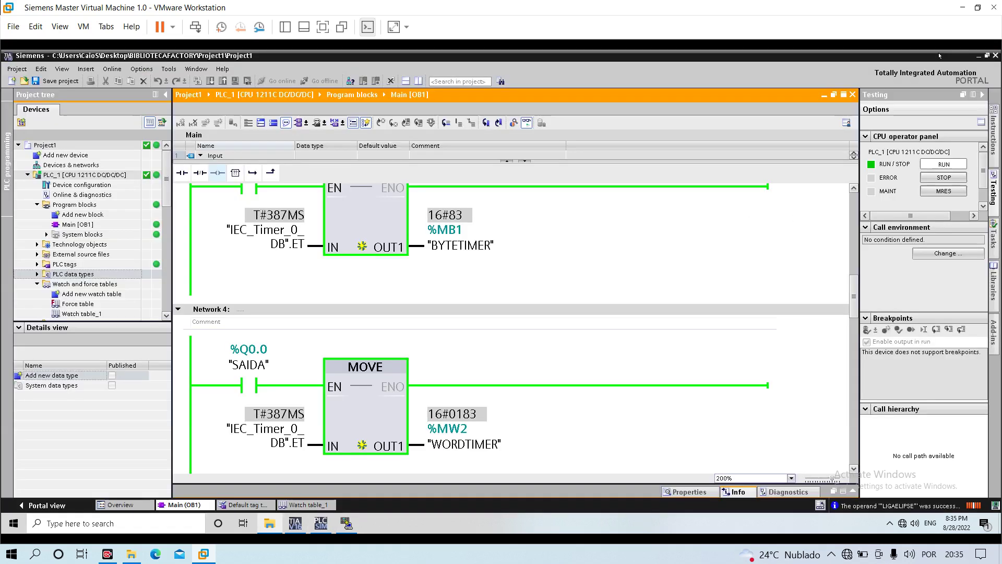
pyautogui.click(978, 55)
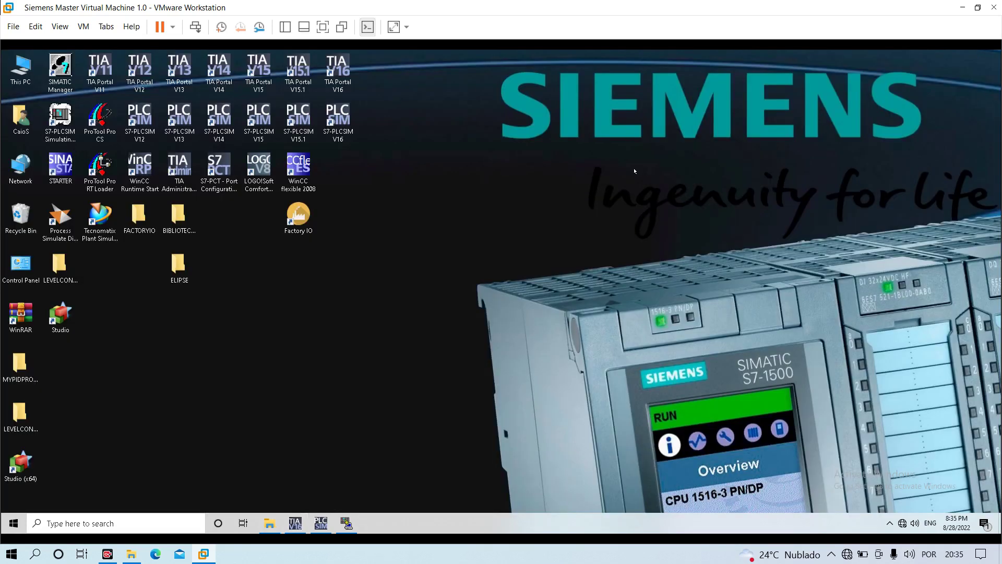
# Open Elipse E3 Studio (x64) from the desktop and accept running it in demo mode
pyautogui.doubleClick(25, 472)
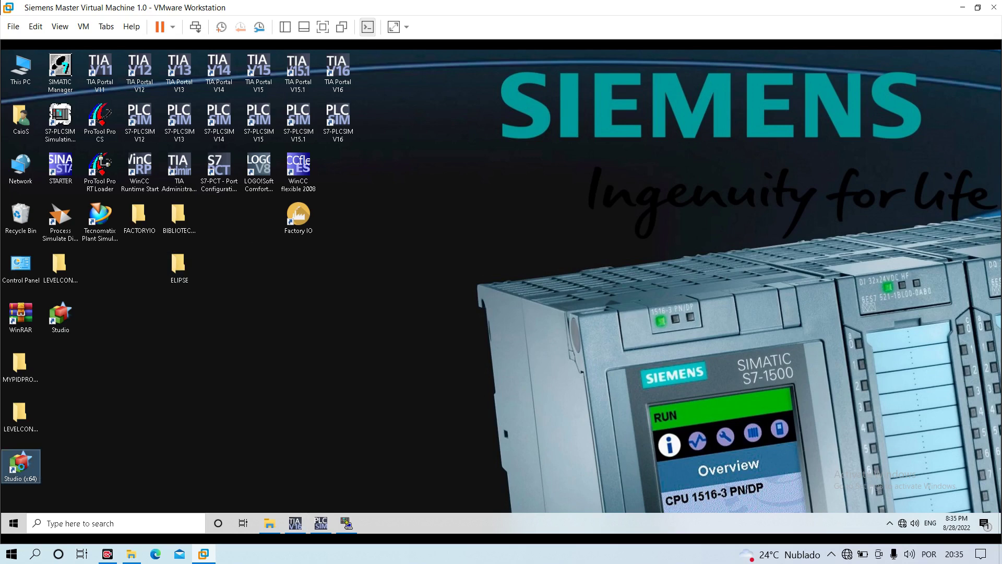
pyautogui.rightClick(25, 470)
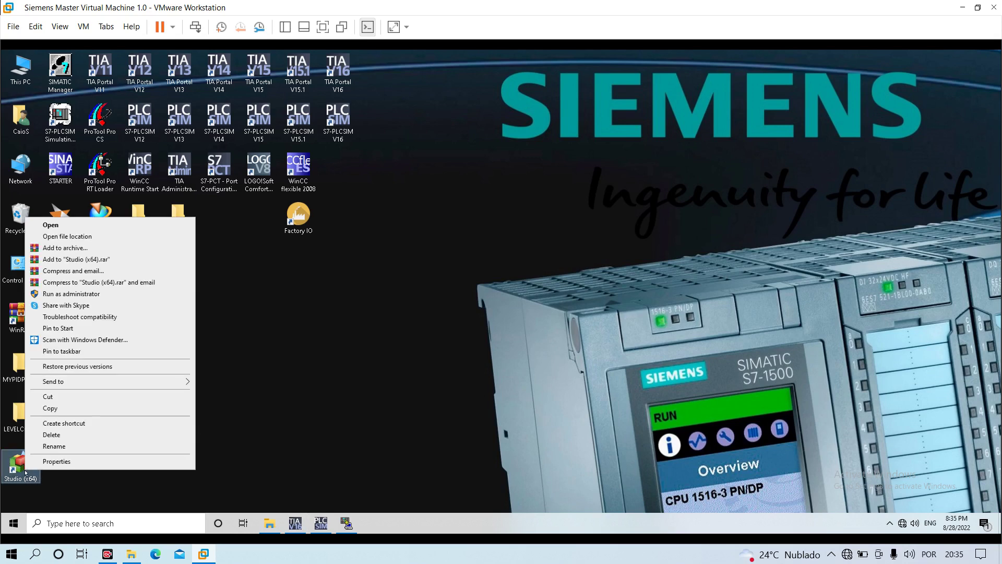
pyautogui.click(51, 225)
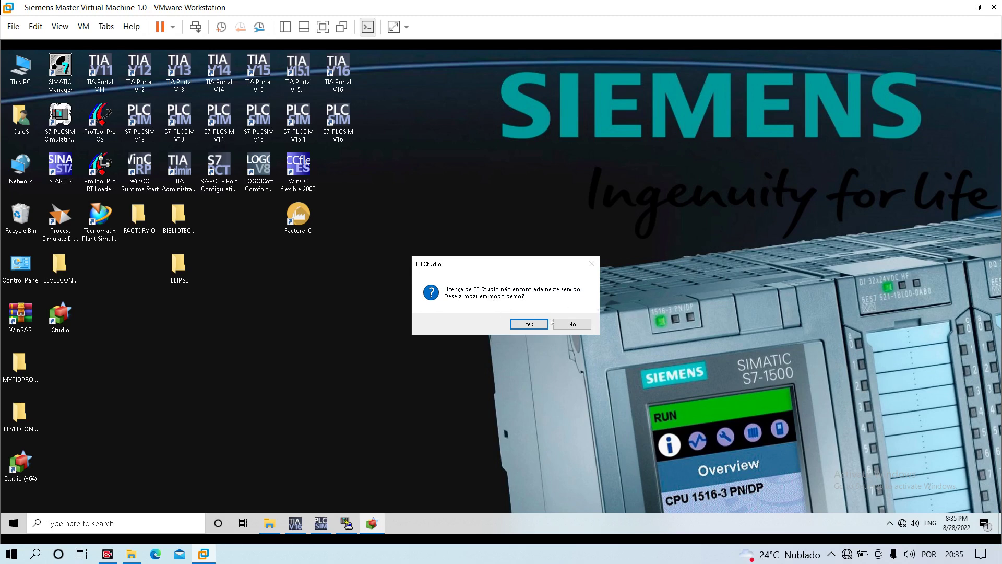
pyautogui.click(535, 324)
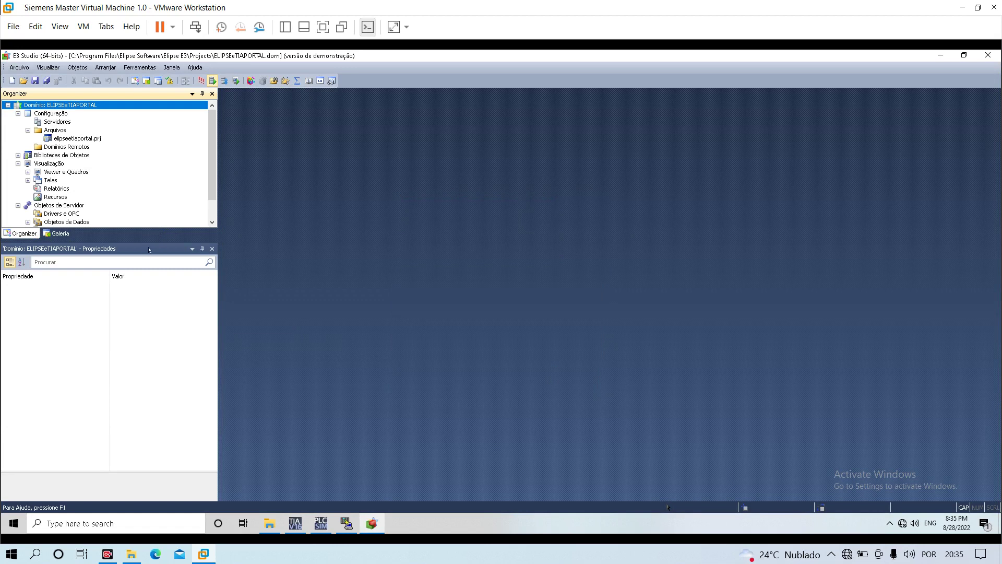
# Enlarge the Organizer area and insert a communication driver from Drivers e OPC into elipseetiaportal.prj
pyautogui.moveTo(148, 238); pyautogui.dragTo(125, 363)
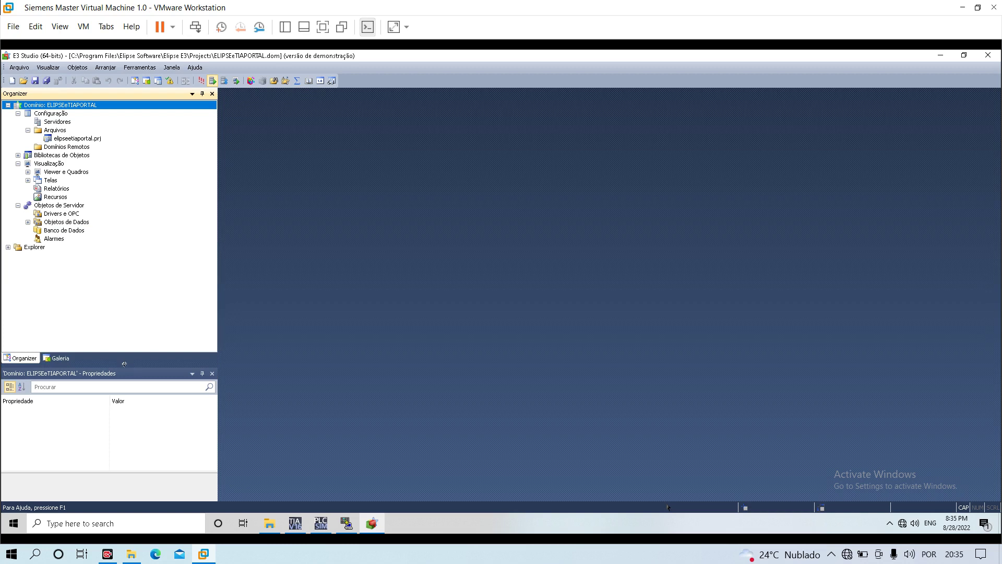
pyautogui.moveTo(124, 363); pyautogui.dragTo(128, 351)
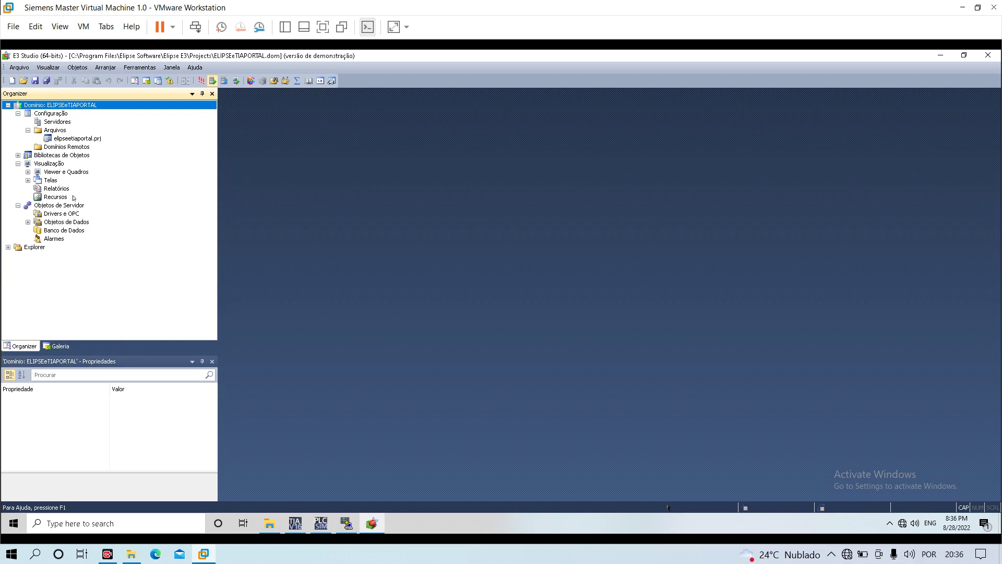
pyautogui.click(55, 215)
pyautogui.rightClick(56, 214)
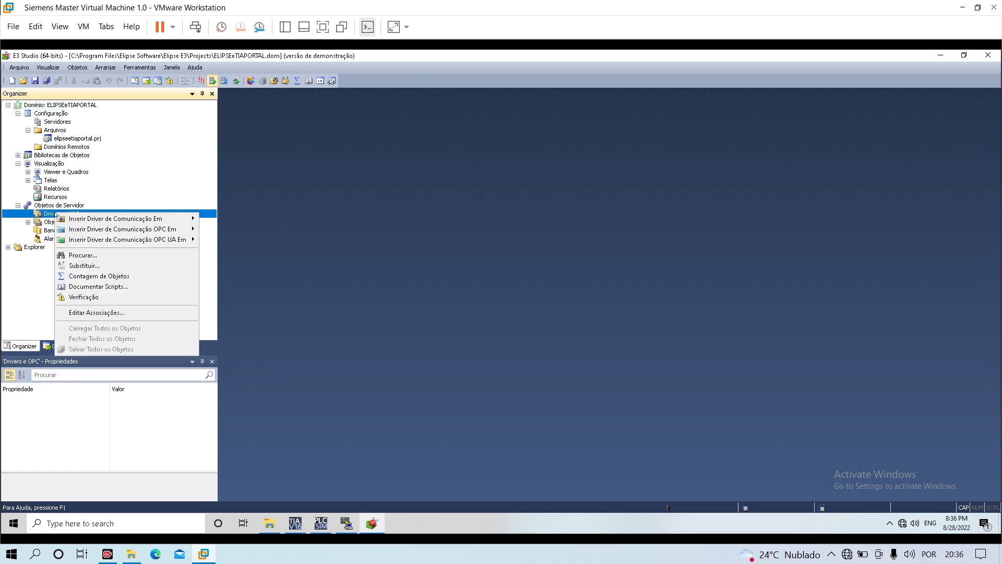
pyautogui.moveTo(173, 222)
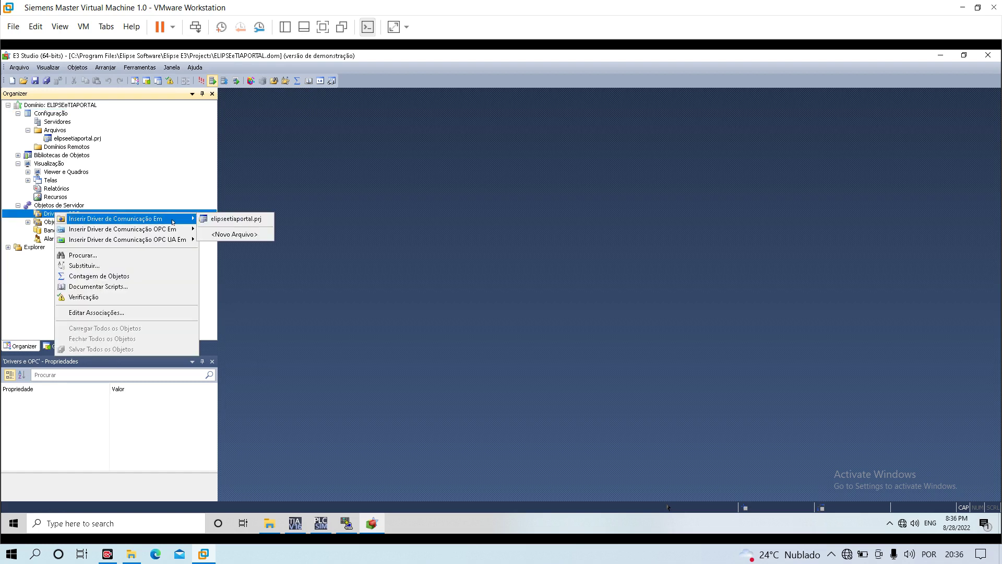
pyautogui.click(259, 220)
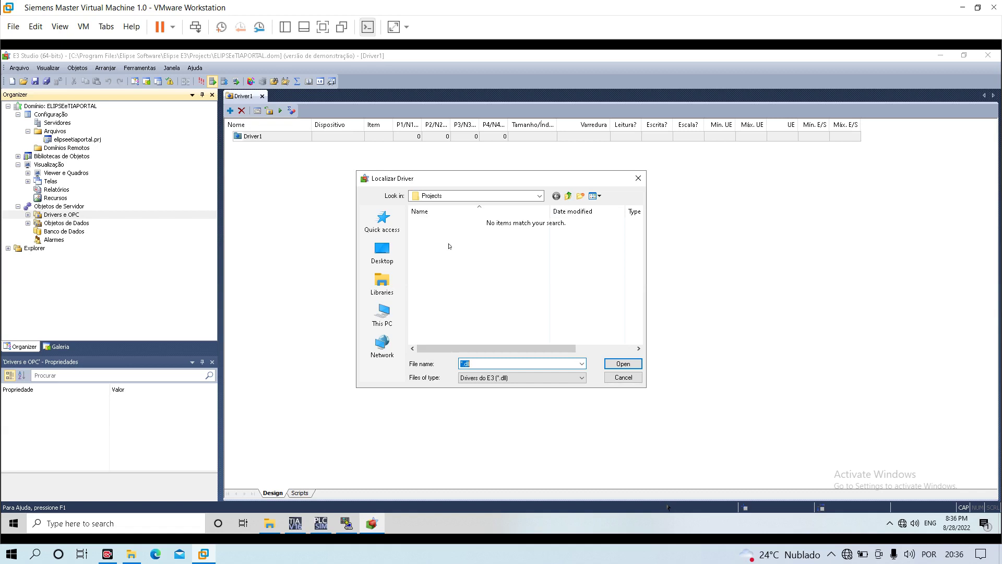
# Load MProt.dll for the new driver from the MPROT folder inside the desktop's ELIPSE folder
pyautogui.click(395, 247)
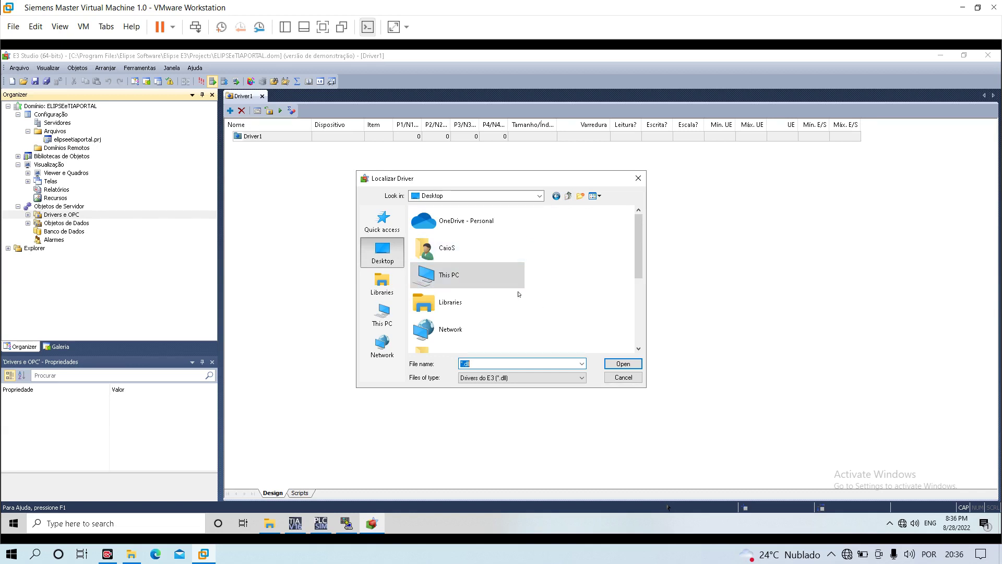
pyautogui.moveTo(642, 255); pyautogui.dragTo(641, 292)
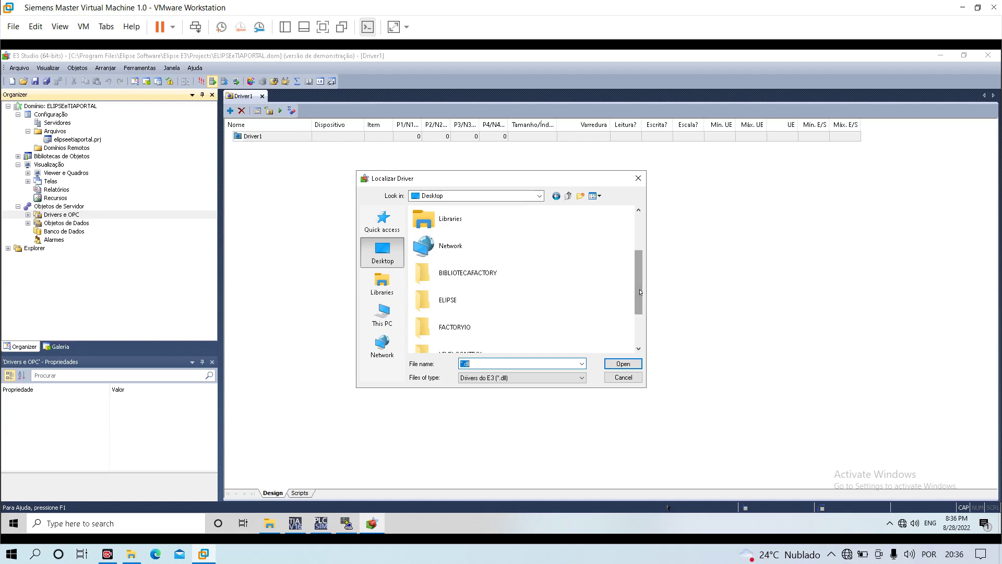
pyautogui.doubleClick(448, 301)
pyautogui.doubleClick(461, 224)
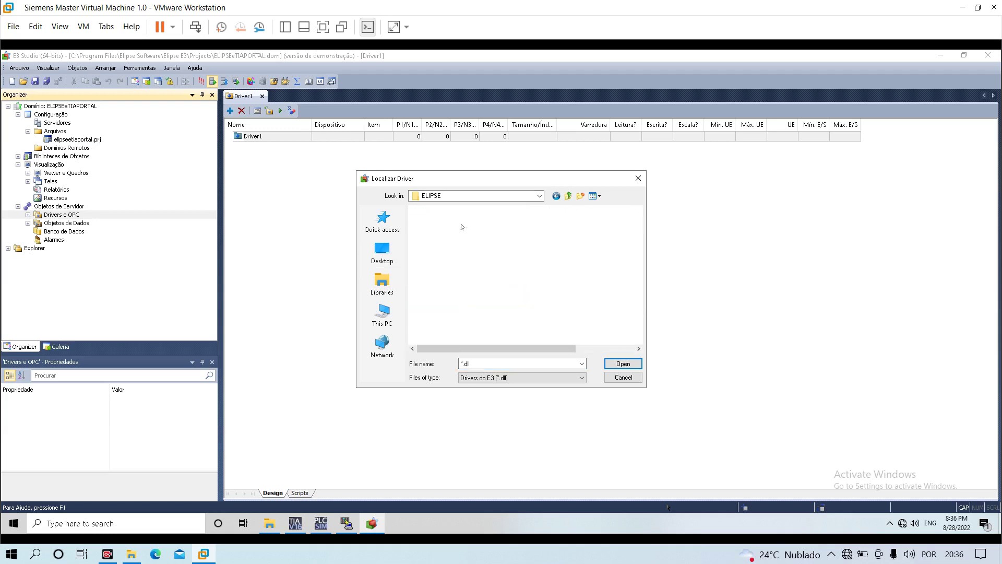
pyautogui.doubleClick(434, 223)
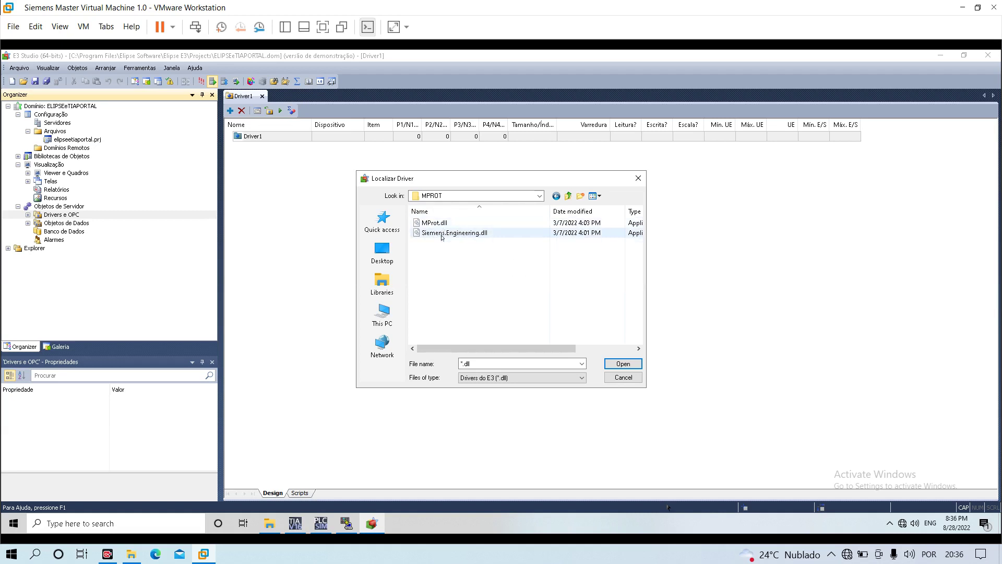
pyautogui.moveTo(447, 227)
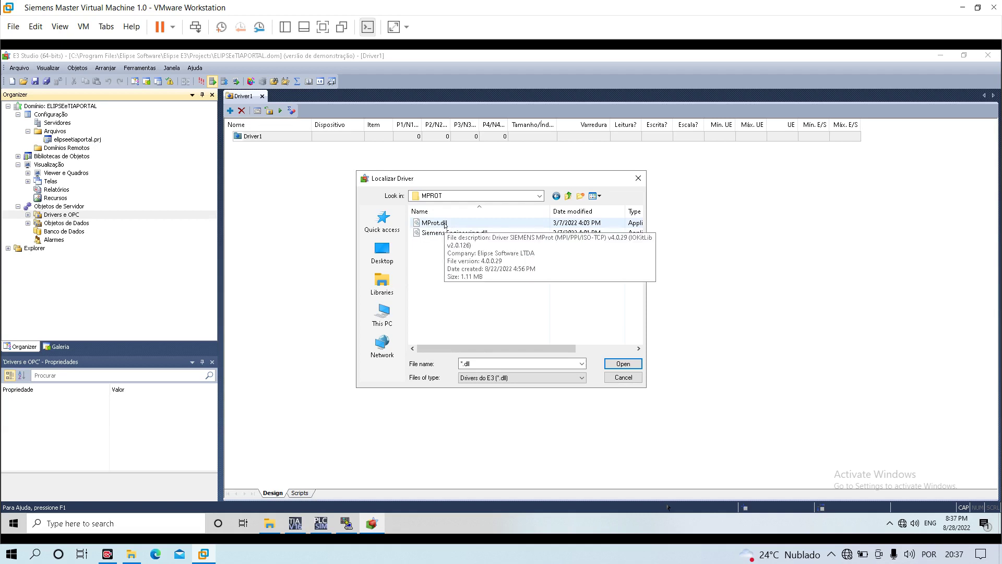
pyautogui.click(445, 225)
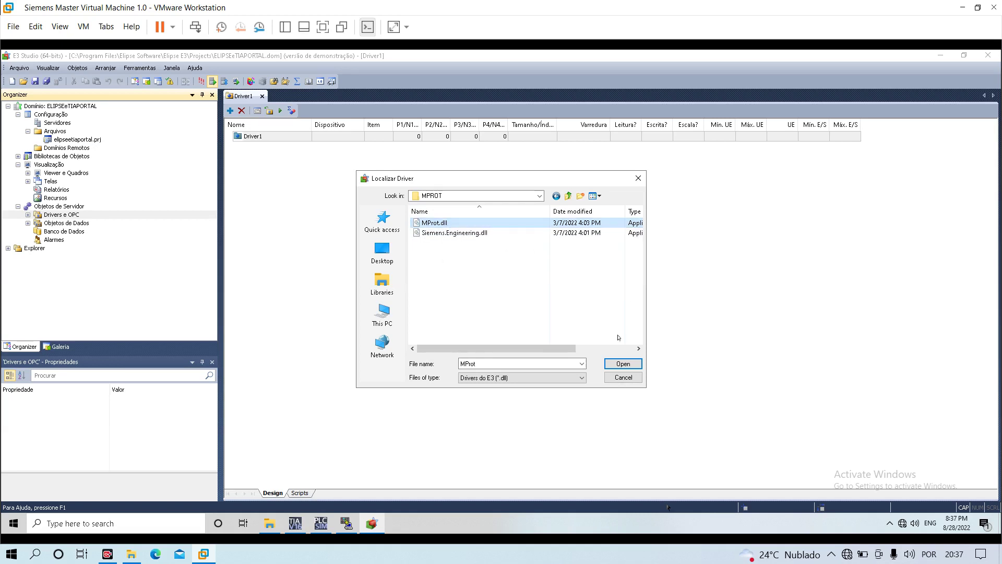
pyautogui.click(620, 361)
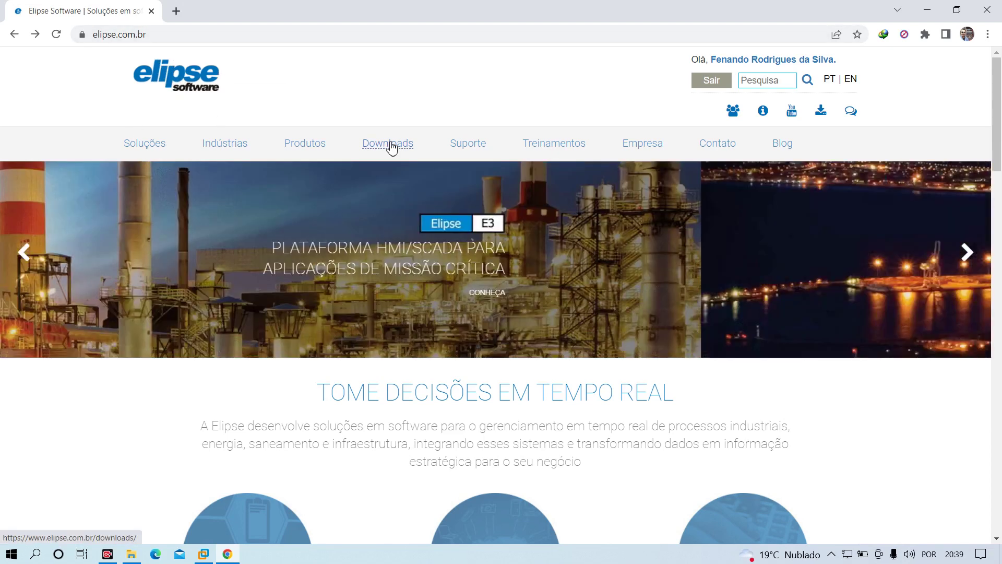
# In the browser, open the downloads page of elipse.com.br and list the downloads for the Drivers product
pyautogui.click(393, 148)
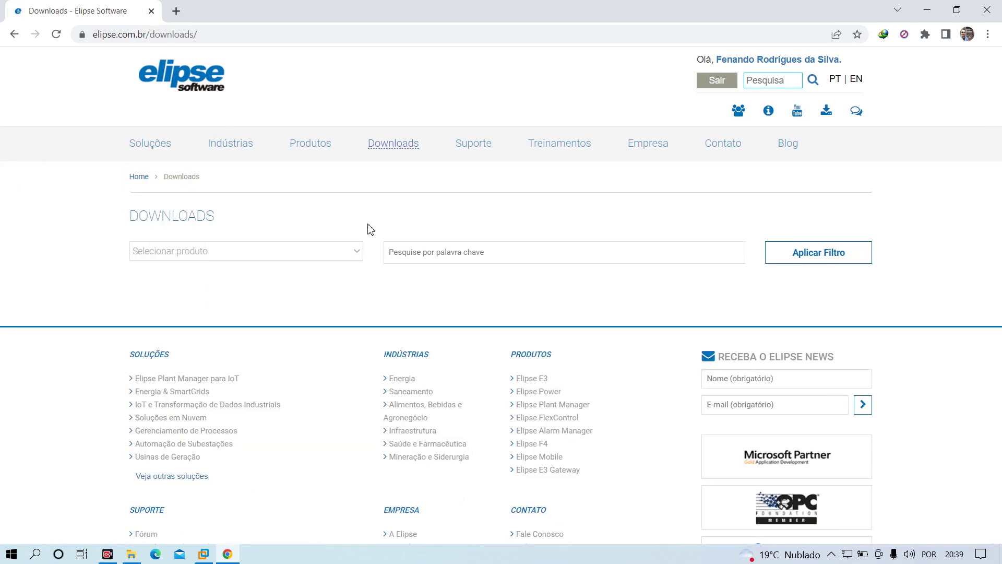
pyautogui.click(357, 254)
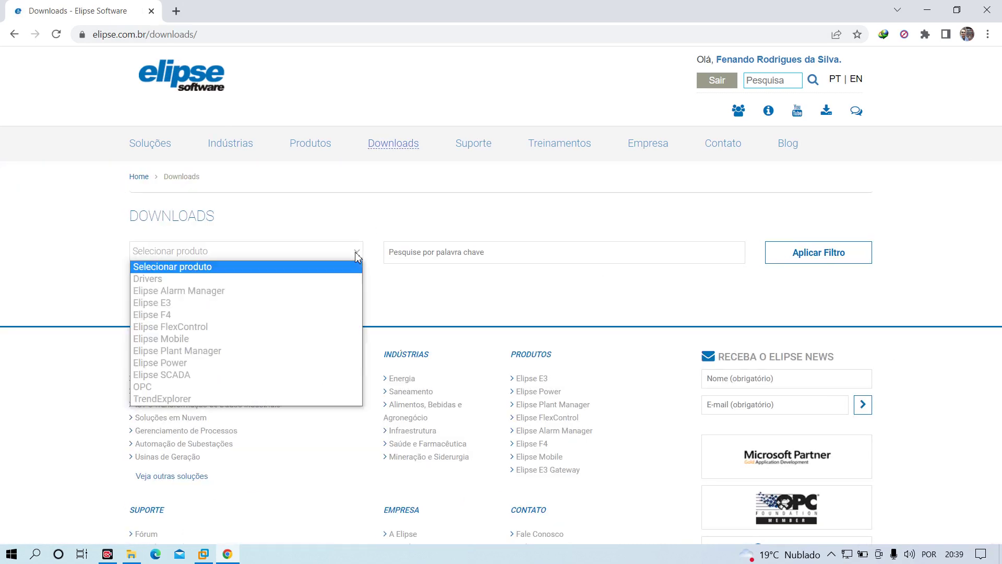
pyautogui.click(205, 280)
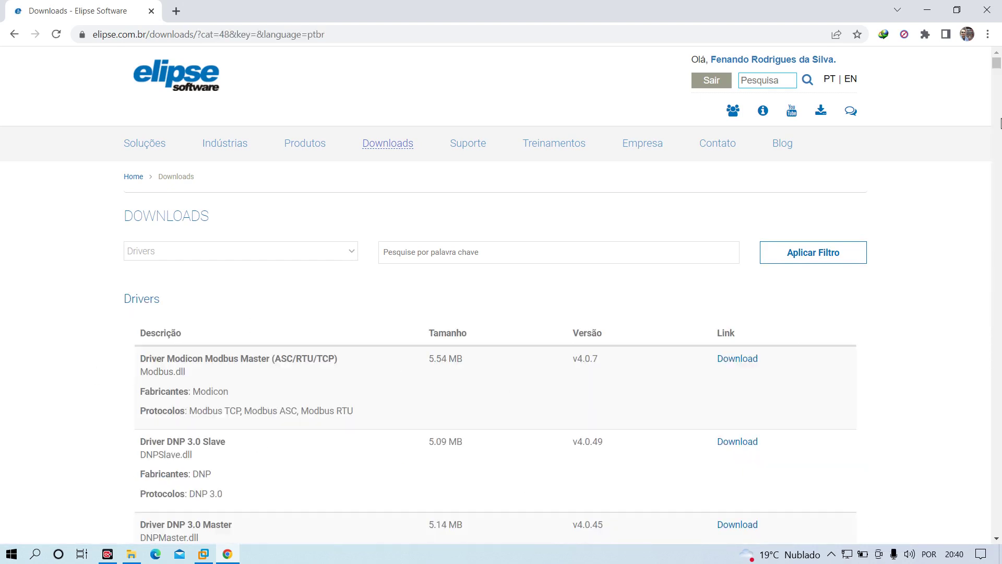
pyautogui.moveTo(996, 63)
pyautogui.mouseDown()
pyautogui.moveTo(975, 488)
pyautogui.moveTo(994, 538)
pyautogui.moveTo(997, 62)
pyautogui.mouseUp()
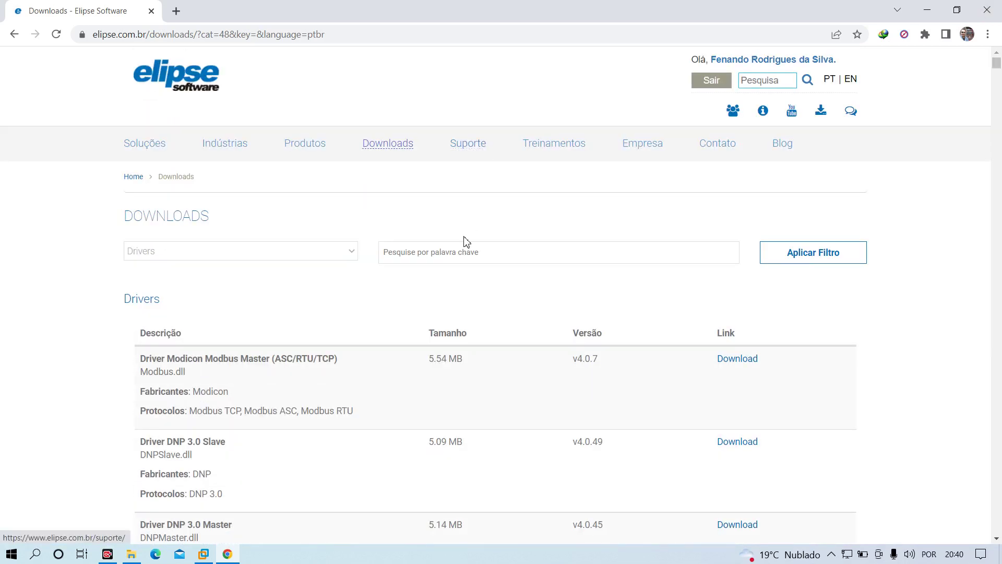
# Filter the driver downloads by the keyword mprot and examine the matching driver entry
pyautogui.click(461, 253)
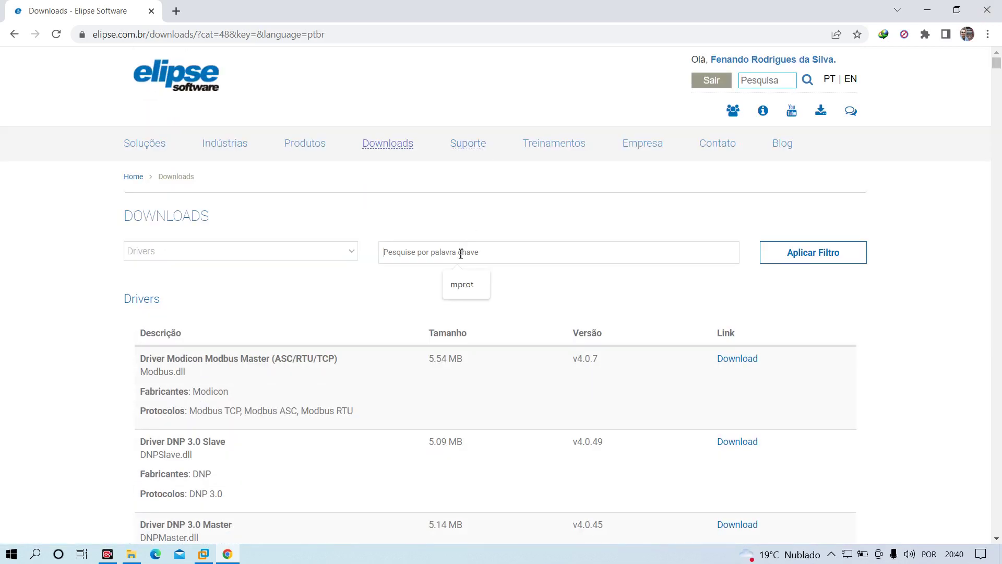
pyautogui.click(462, 284)
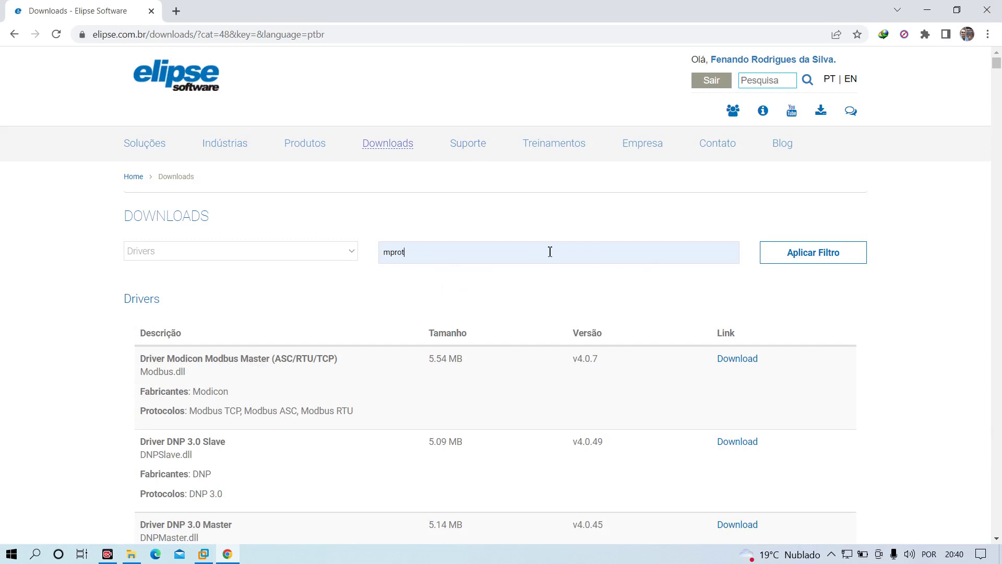
pyautogui.press('Return')
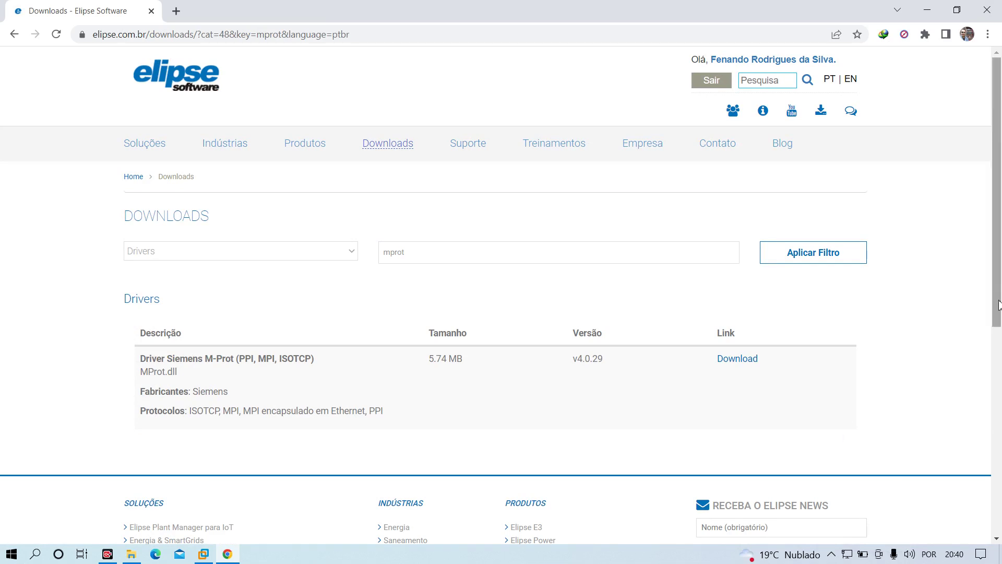
pyautogui.scroll(-1, 998, 306)
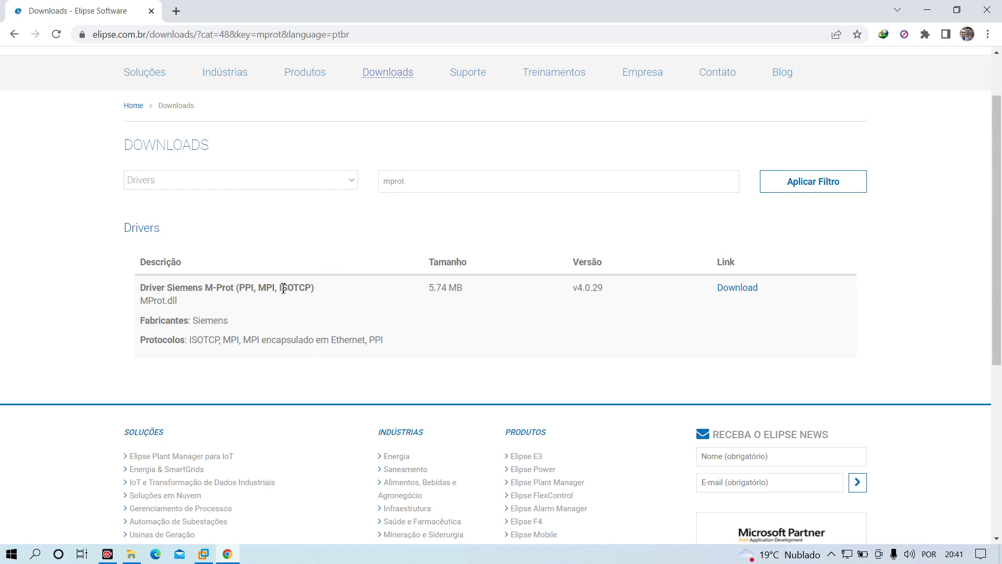
# Close the downloads page and, back in the VMware virtual machine, examine the MProt driver's S7 Strings, Import Tags and MProt settings
pyautogui.moveTo(281, 290); pyautogui.dragTo(311, 287)
pyautogui.click(153, 15)
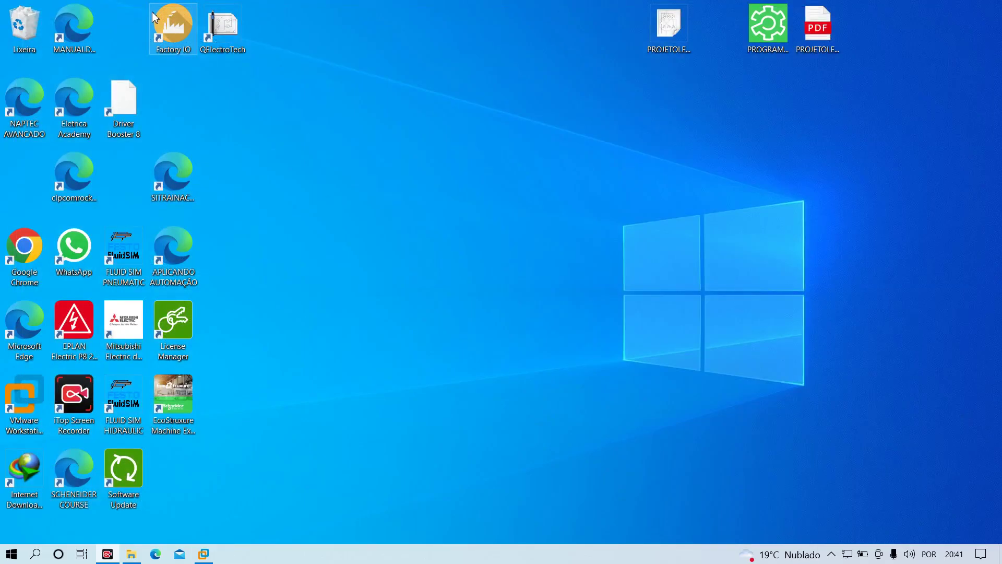
pyautogui.click(206, 558)
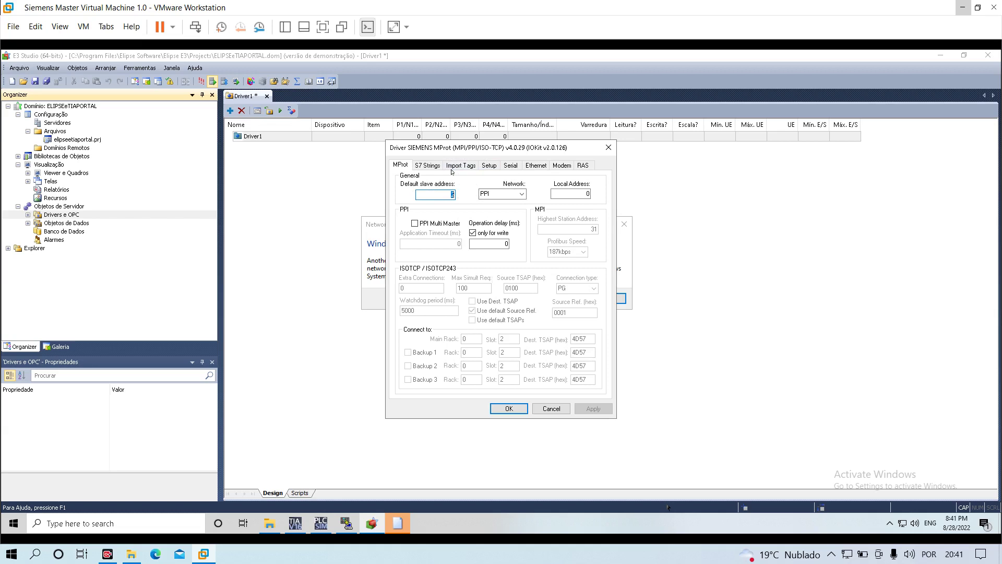
pyautogui.click(428, 166)
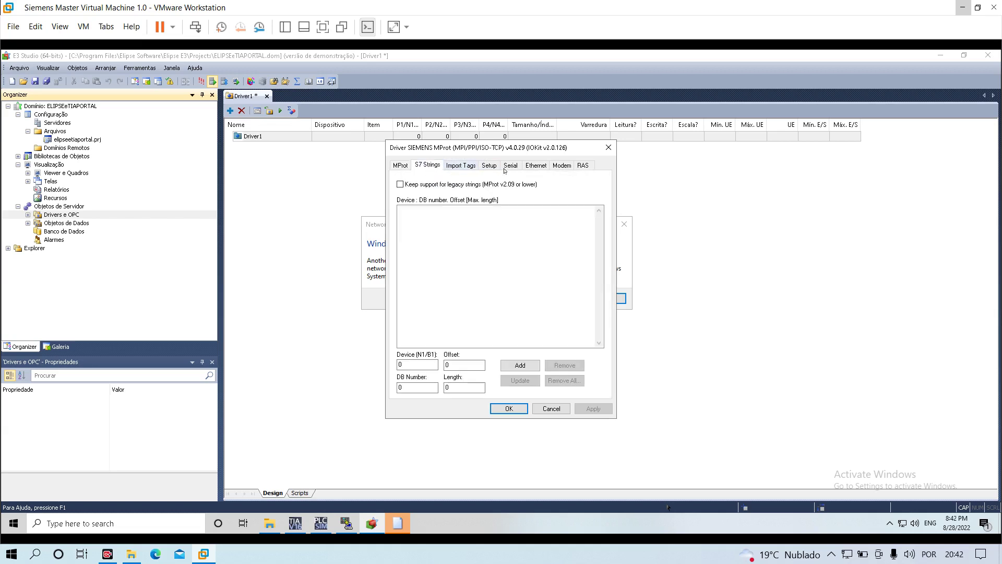
pyautogui.click(466, 166)
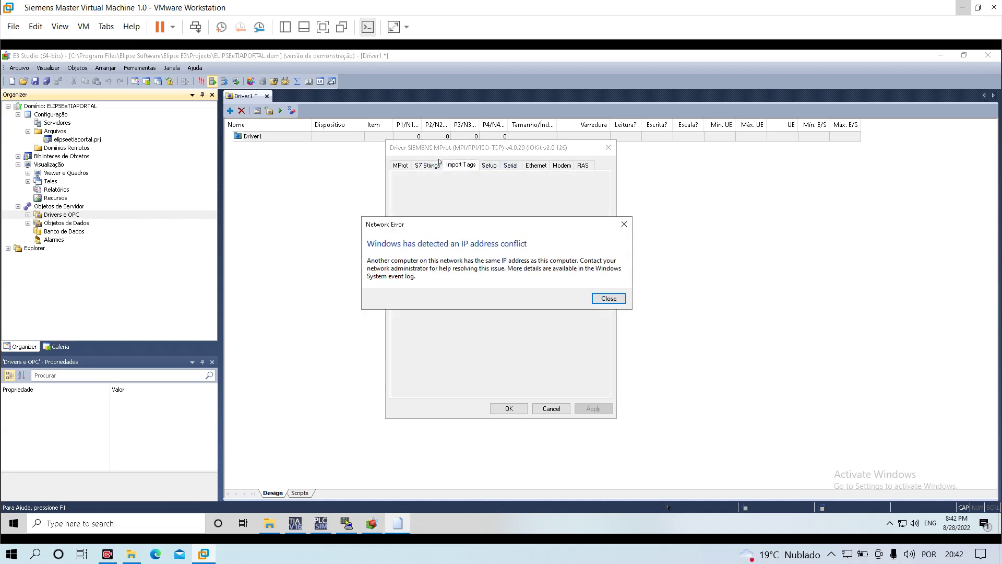
pyautogui.click(400, 166)
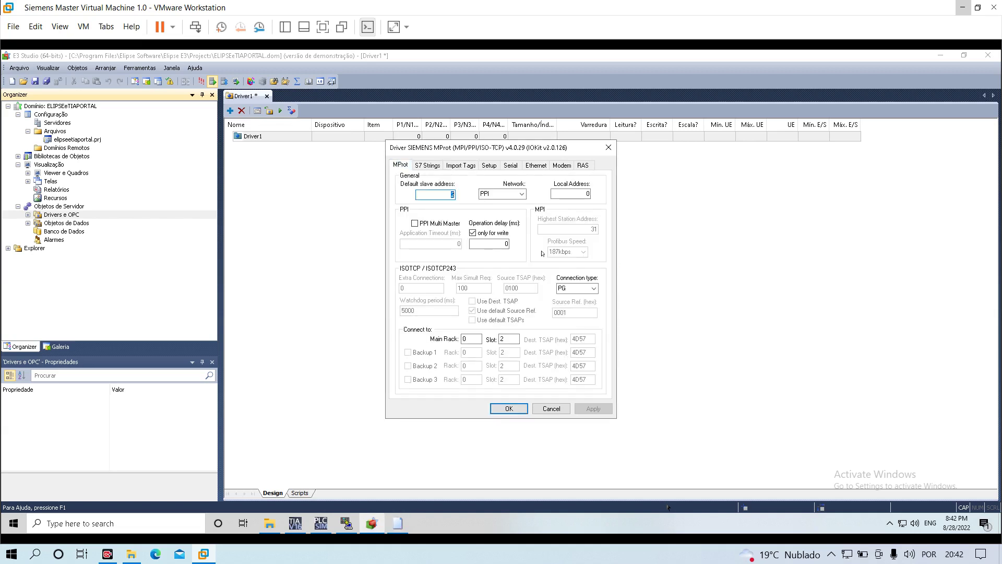
# In File Explorer, open the MProt_us PDF manual from the MPROT folder inside DRIVERS ELIPSE
pyautogui.click(270, 523)
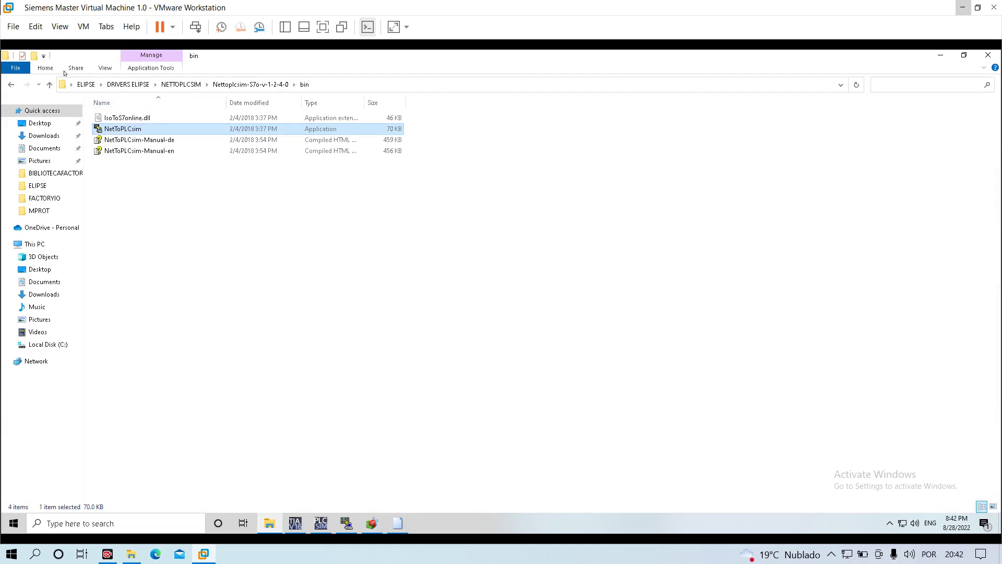
pyautogui.click(50, 85)
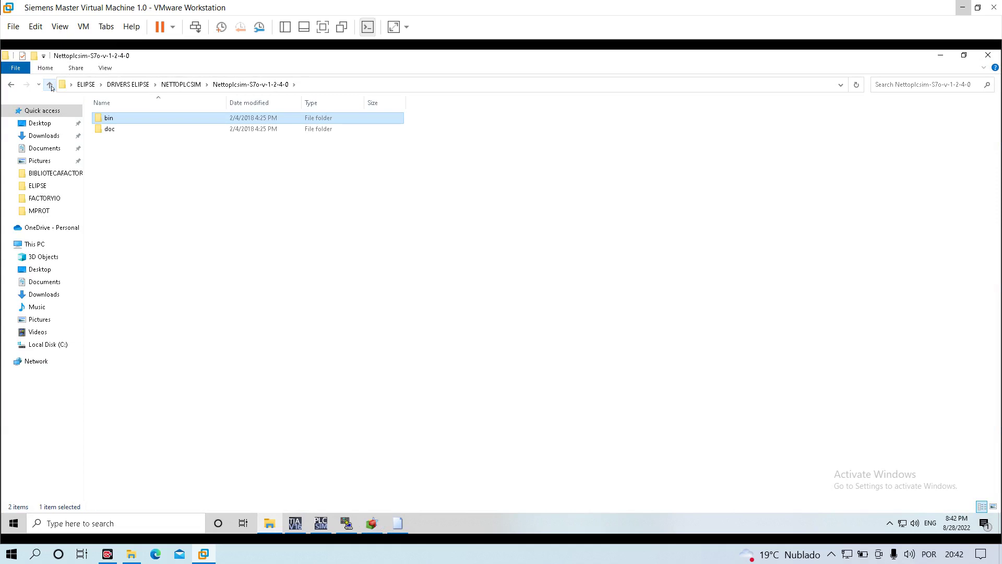
pyautogui.click(50, 85)
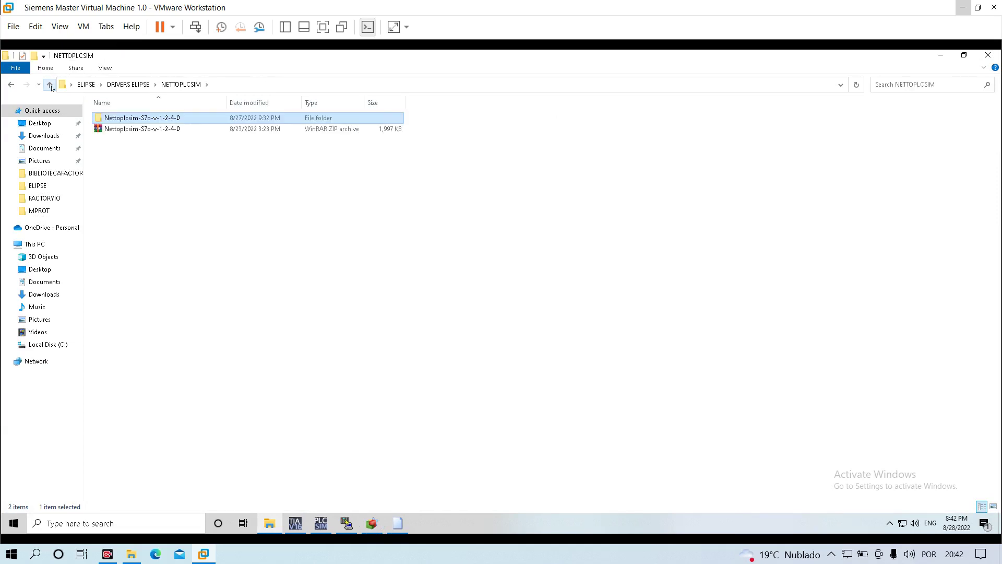
pyautogui.click(50, 86)
pyautogui.click(51, 86)
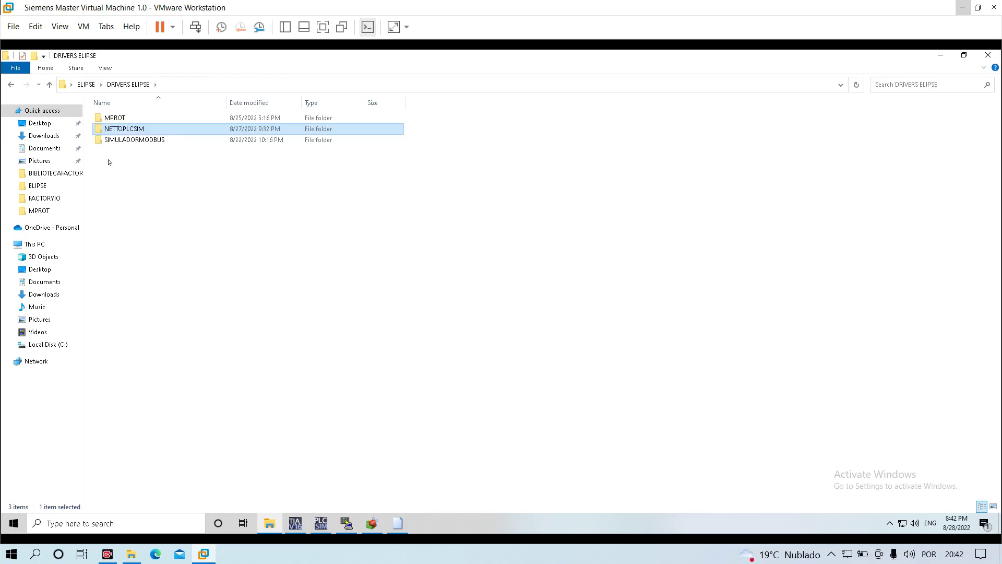
pyautogui.doubleClick(114, 117)
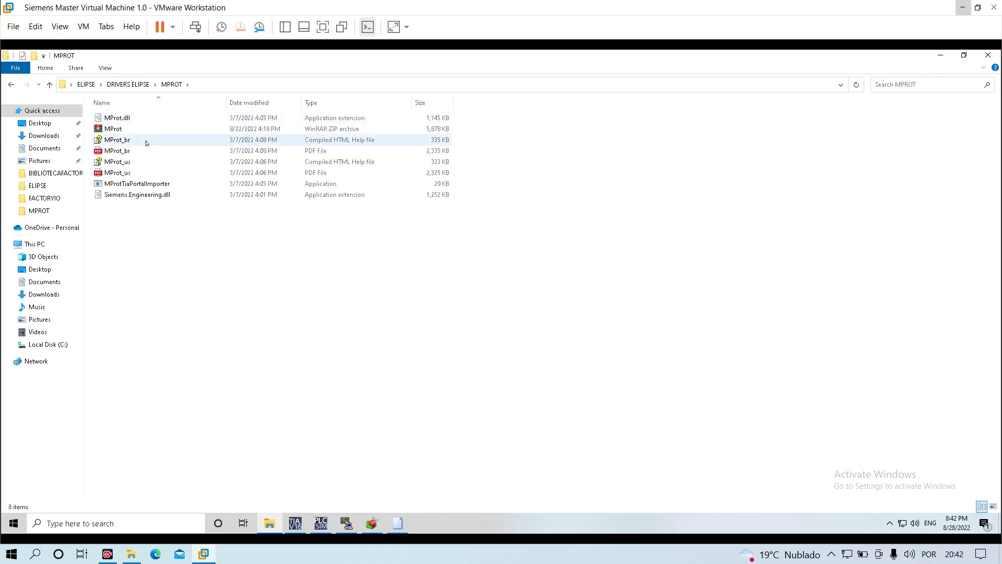
pyautogui.doubleClick(121, 174)
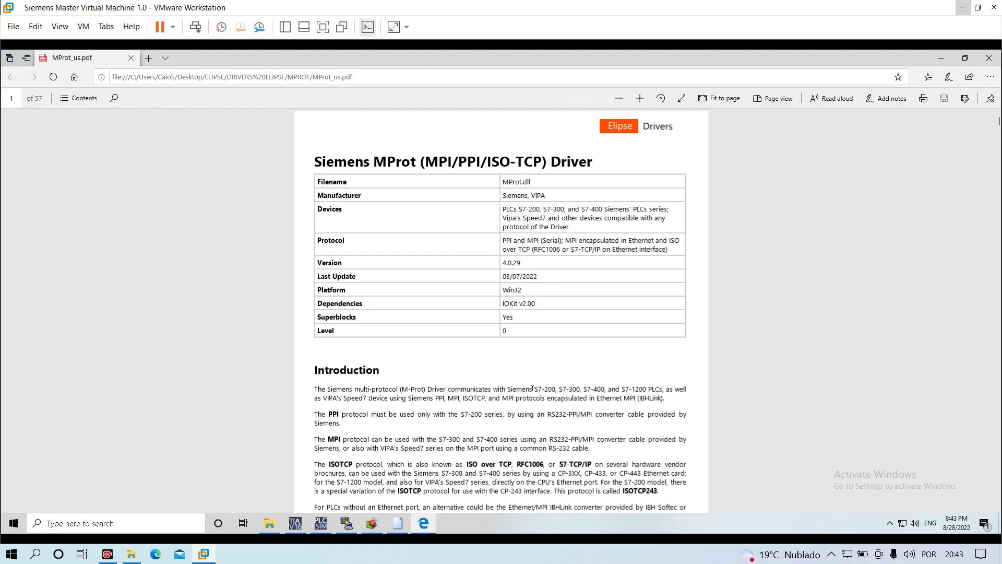
# Read the manual's introduction on supported Siemens PLC series and protocols, and look over its Driver Settings page
pyautogui.moveTo(623, 398); pyautogui.dragTo(561, 392)
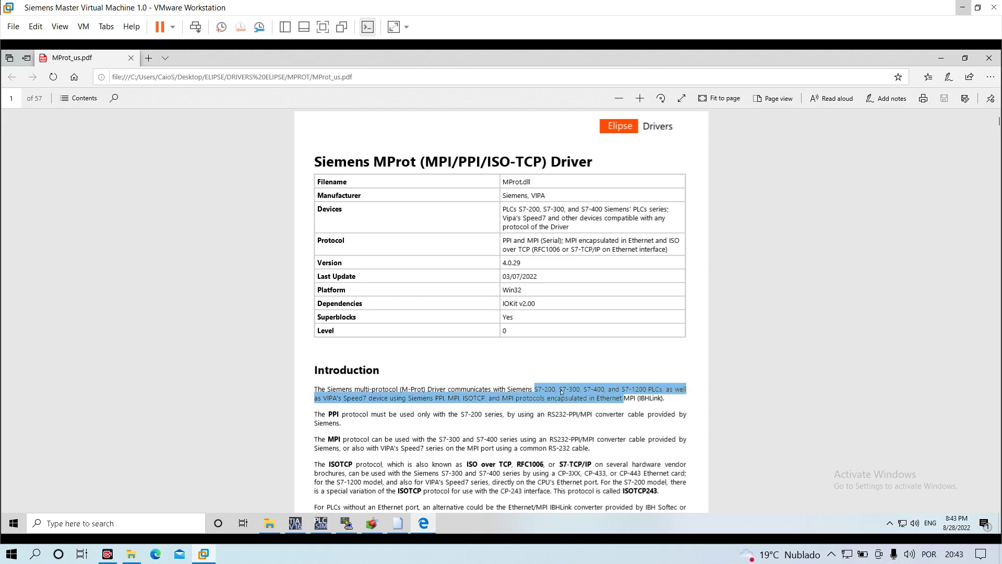
pyautogui.click(578, 388)
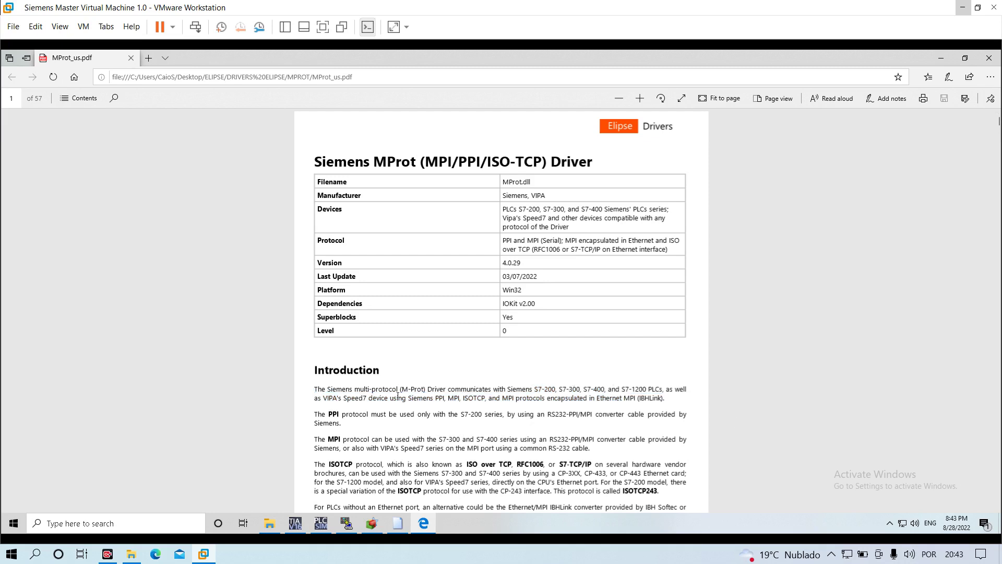
pyautogui.moveTo(312, 397); pyautogui.dragTo(324, 396)
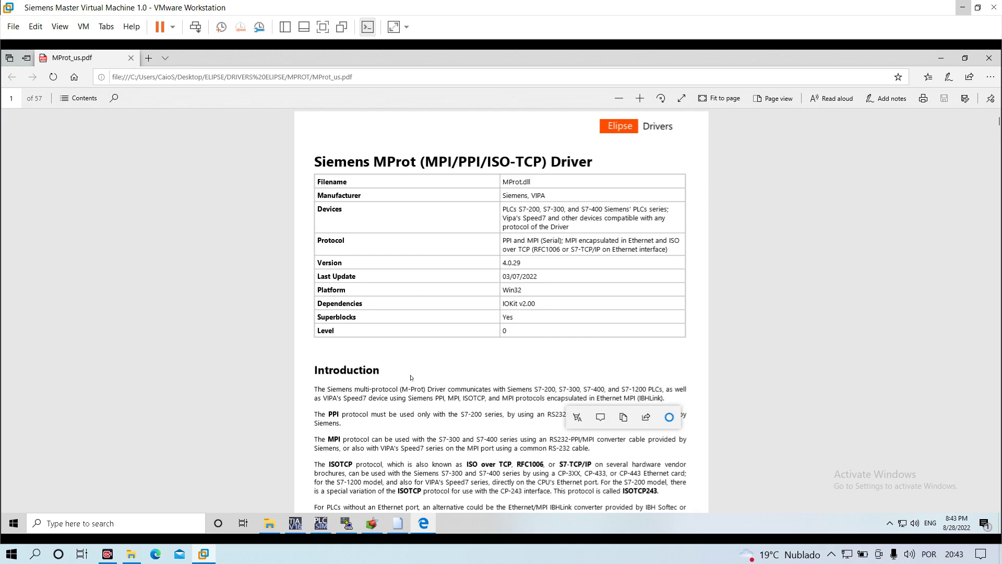
pyautogui.click(437, 398)
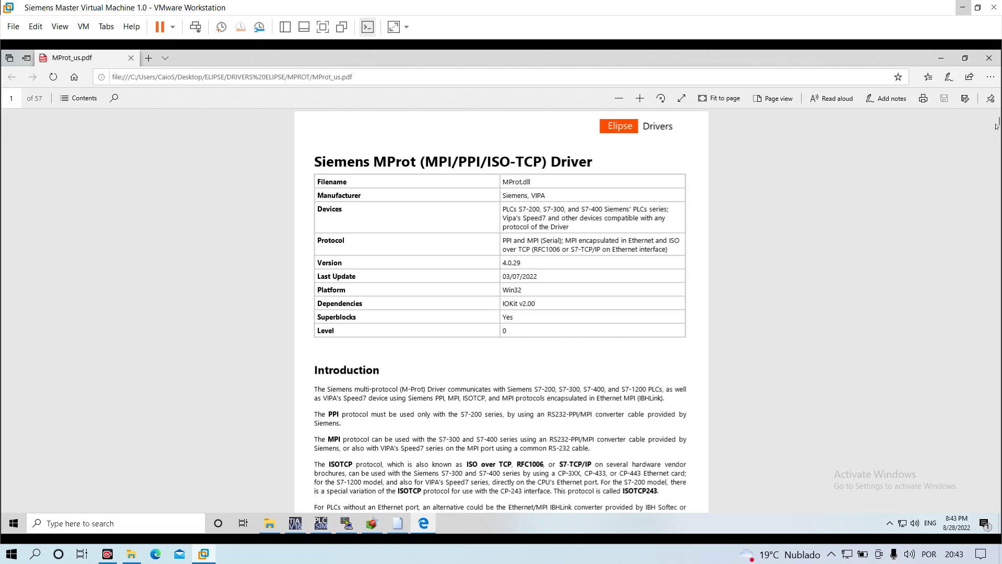
pyautogui.scroll(-1, 756, 271)
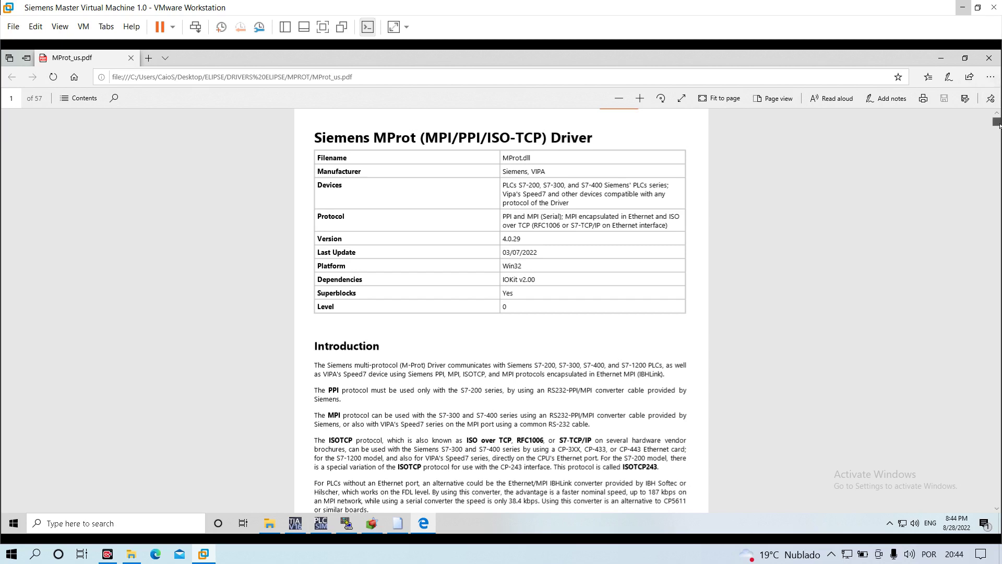
pyautogui.moveTo(999, 124); pyautogui.dragTo(999, 132)
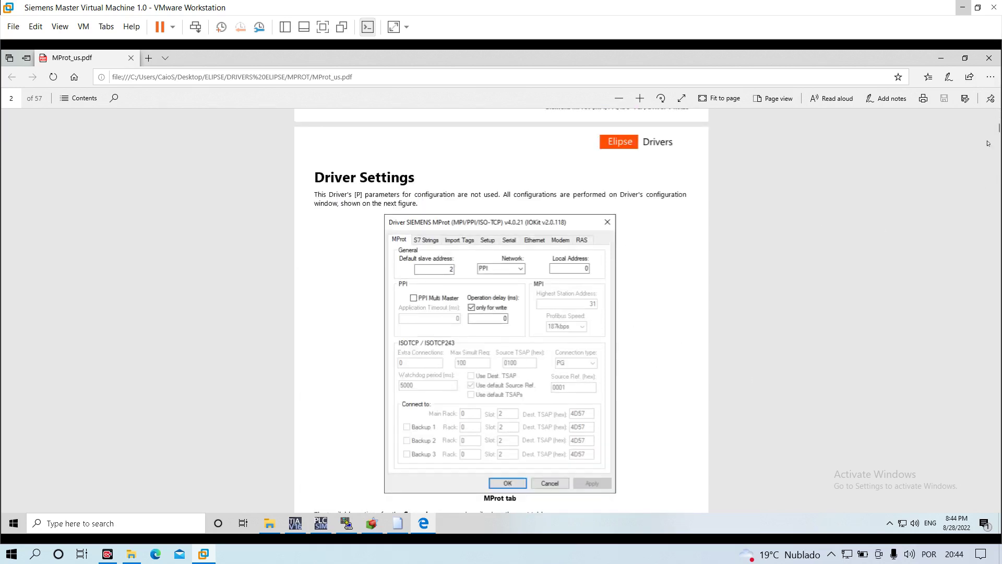
pyautogui.moveTo(997, 130); pyautogui.dragTo(997, 126)
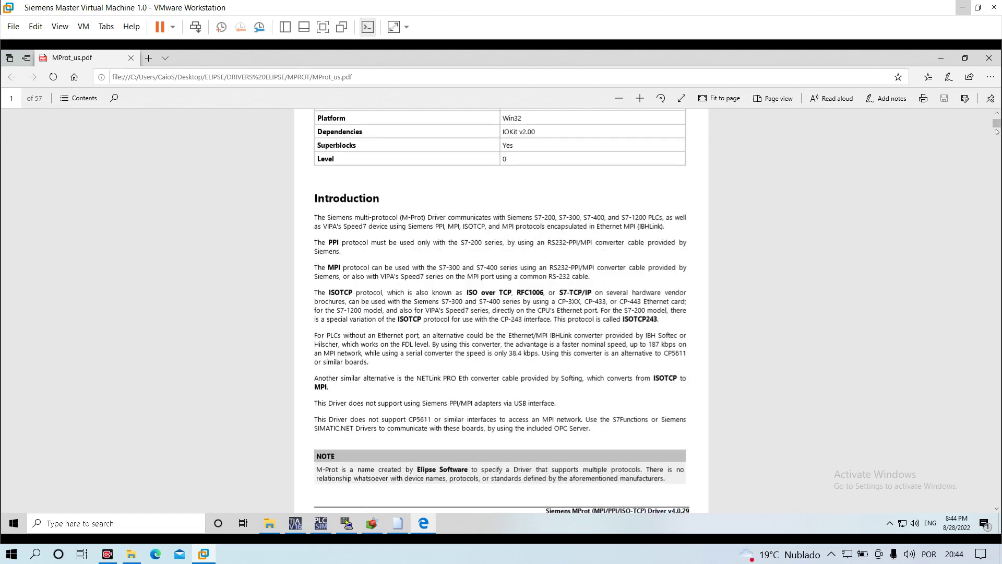
# Find the Configuration by Numerical Parameters section in the manual and examine the N/B parameter and data type tables
pyautogui.click(996, 134)
pyautogui.moveTo(997, 132); pyautogui.dragTo(996, 163)
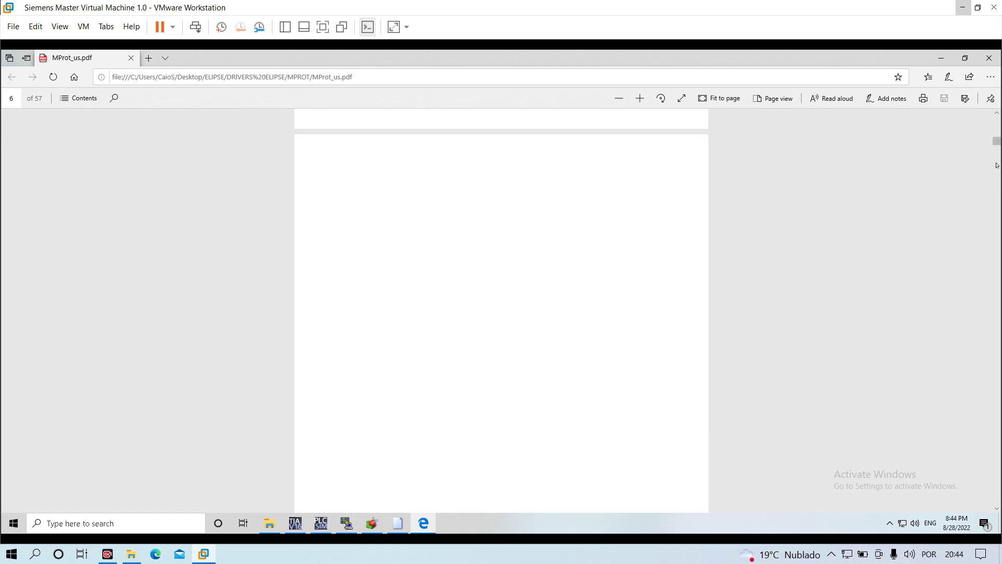
pyautogui.moveTo(996, 165); pyautogui.dragTo(995, 174)
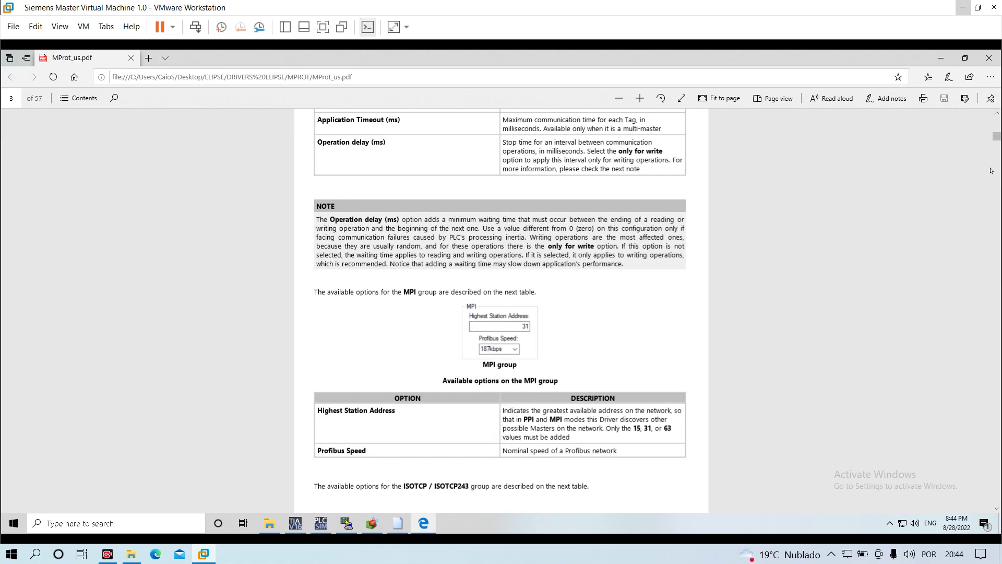
pyautogui.click(996, 150)
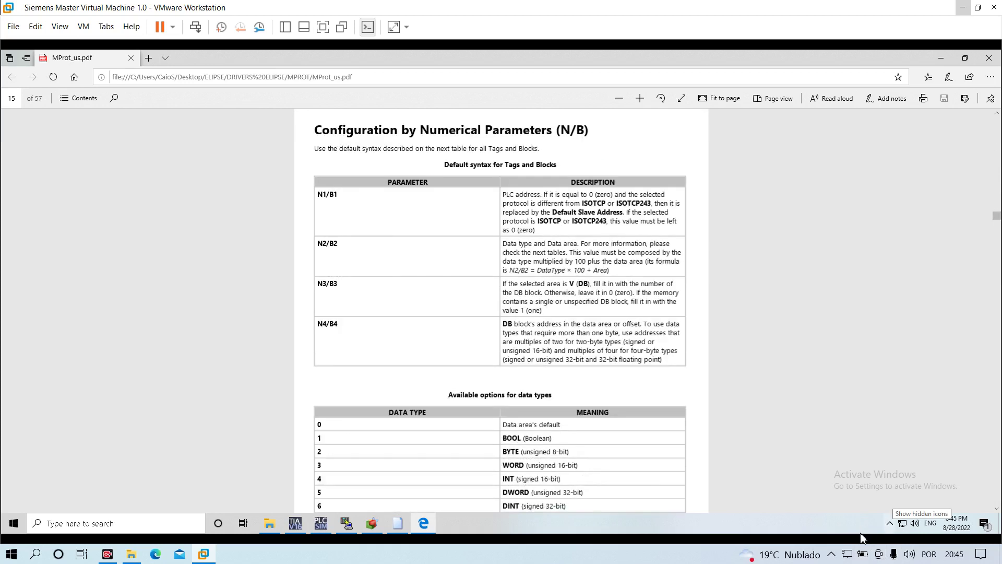
pyautogui.doubleClick(319, 136)
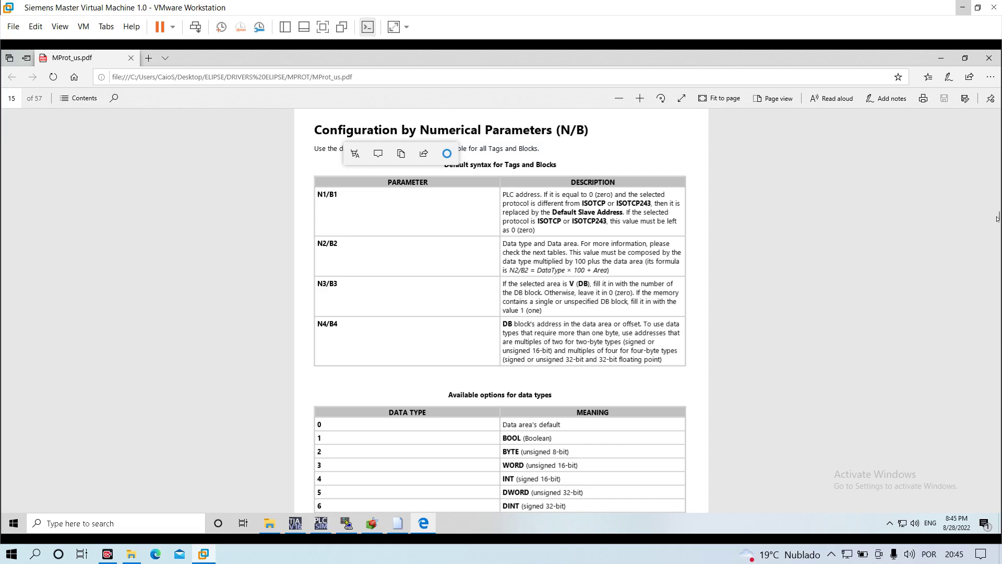
pyautogui.moveTo(997, 215); pyautogui.dragTo(996, 217)
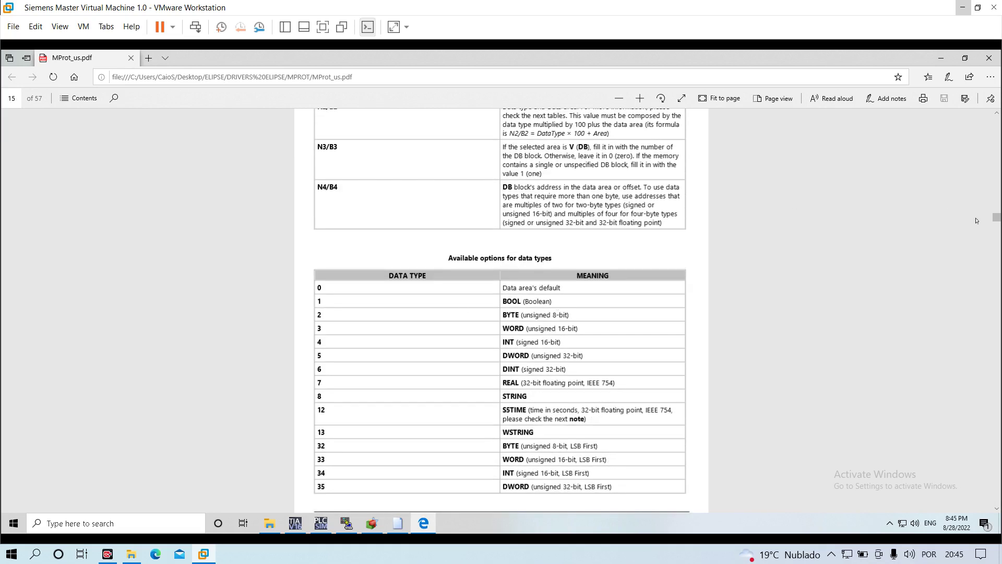
pyautogui.moveTo(995, 219); pyautogui.dragTo(996, 186)
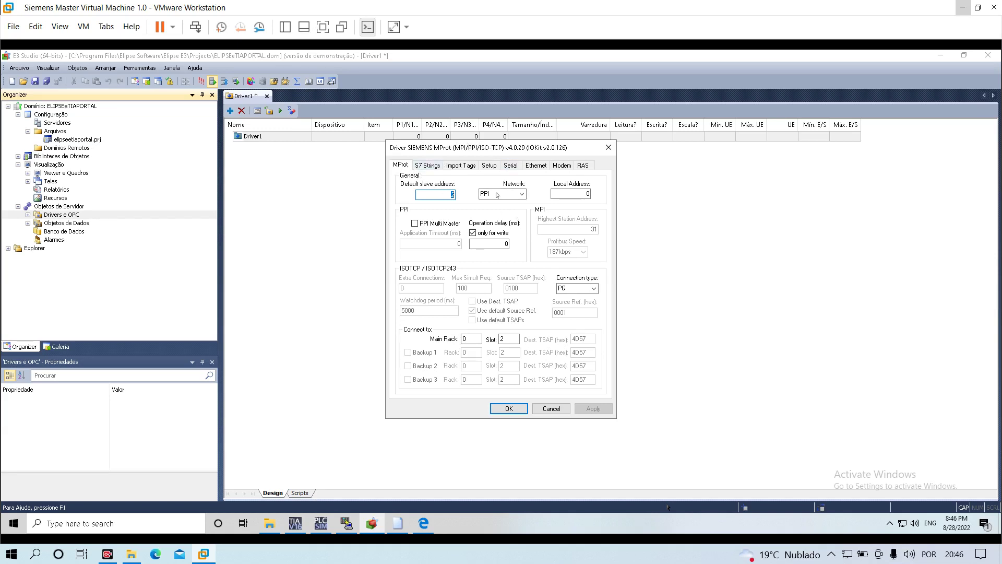
# Back in E3 Studio, set the MProt driver's network to ISOTCP and clear the main rack's slot value
pyautogui.click(520, 194)
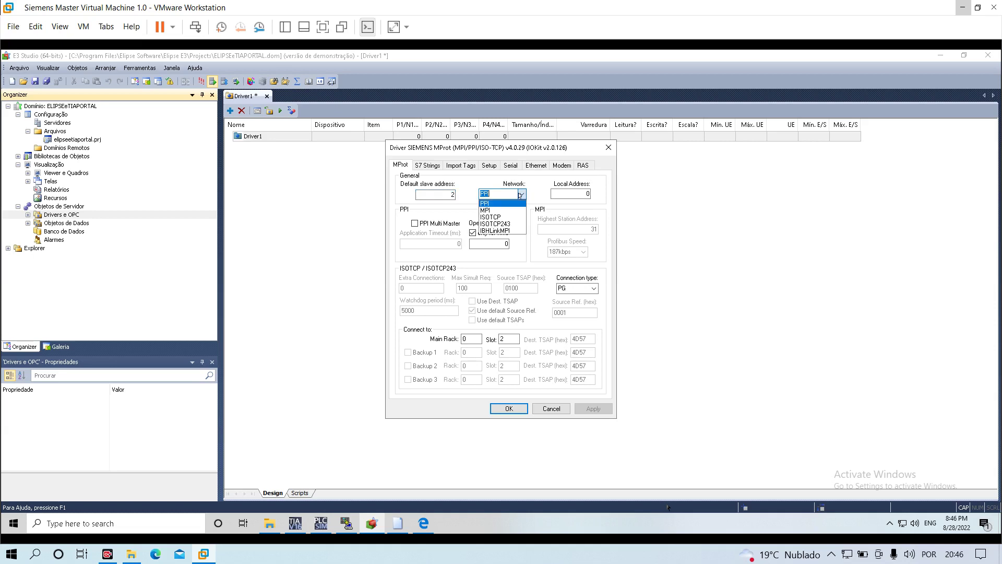
pyautogui.click(496, 218)
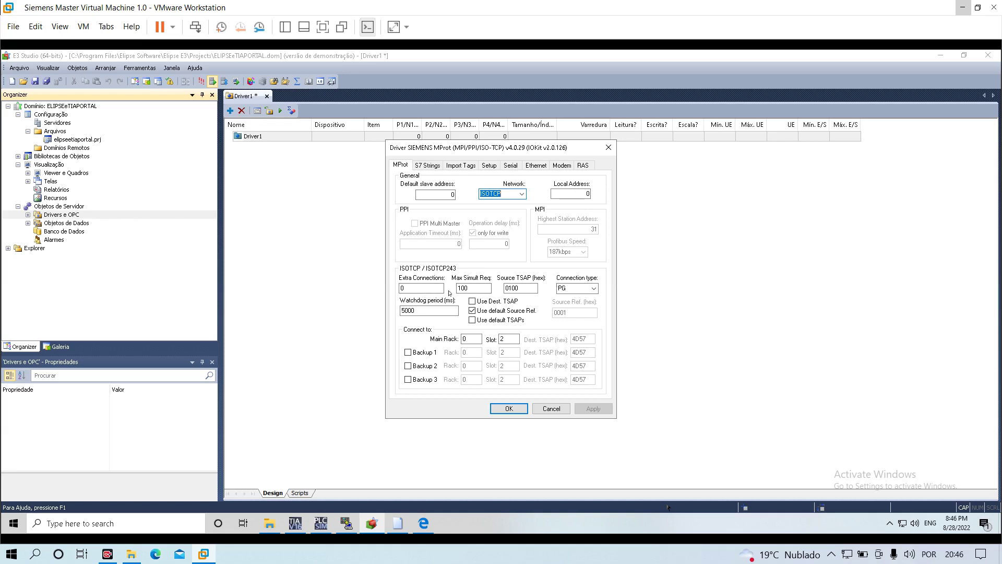
pyautogui.click(530, 288)
pyautogui.click(581, 287)
pyautogui.click(508, 337)
pyautogui.press('BackSpace')
# Look through the S7 Strings and Import Tags settings and set the driver's physical layer to Ethernet
pyautogui.click(429, 166)
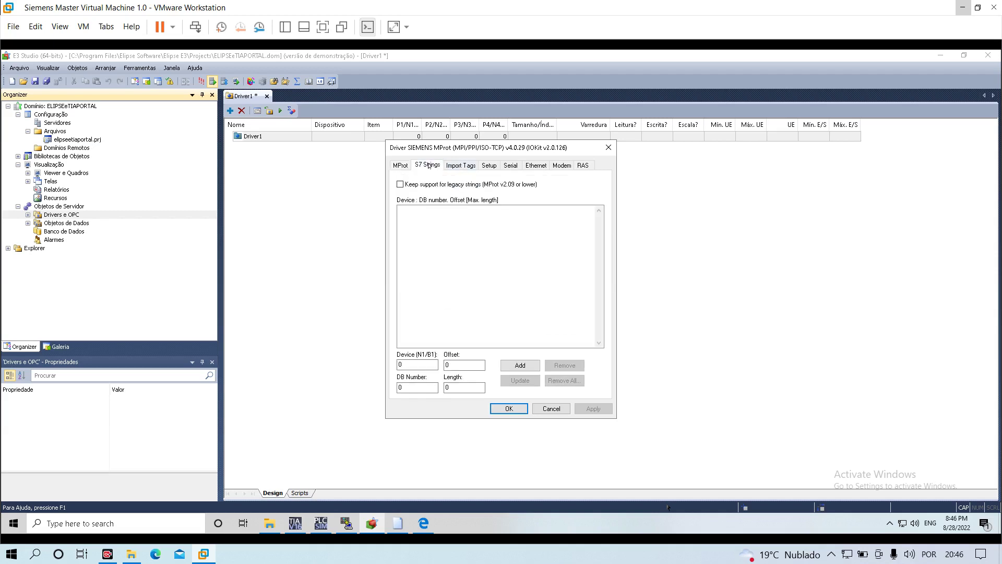
pyautogui.click(457, 166)
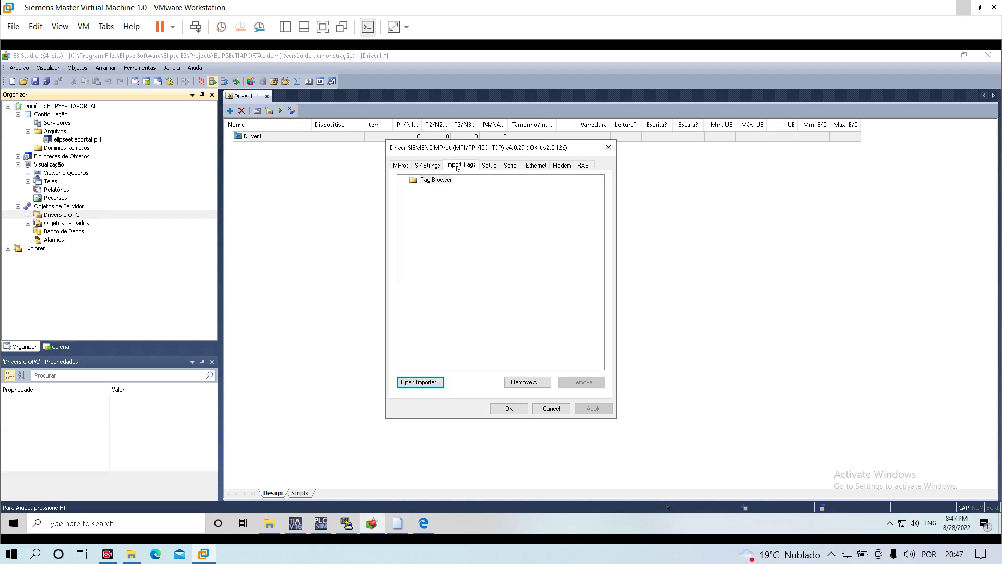
pyautogui.click(486, 166)
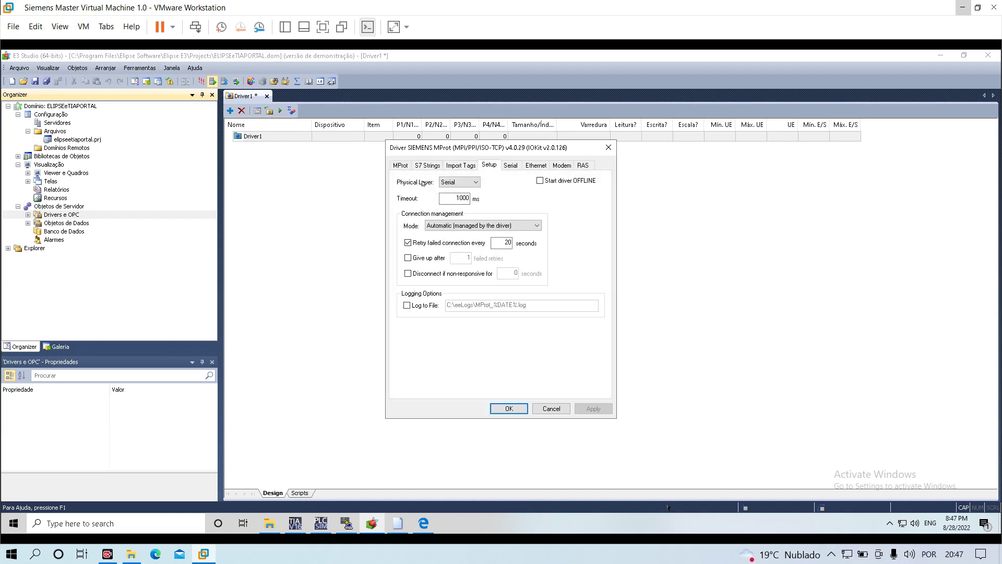
pyautogui.click(477, 182)
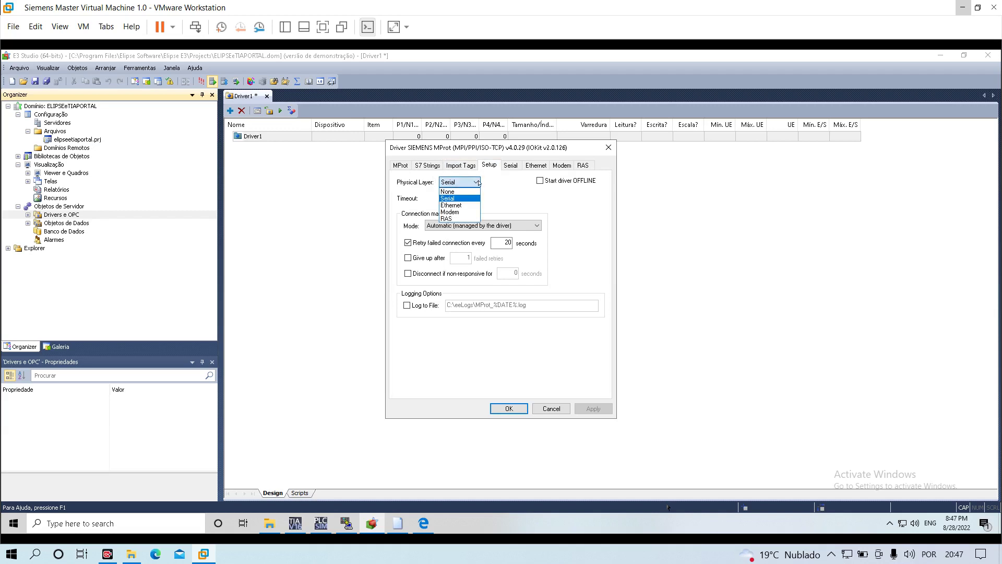
pyautogui.click(459, 205)
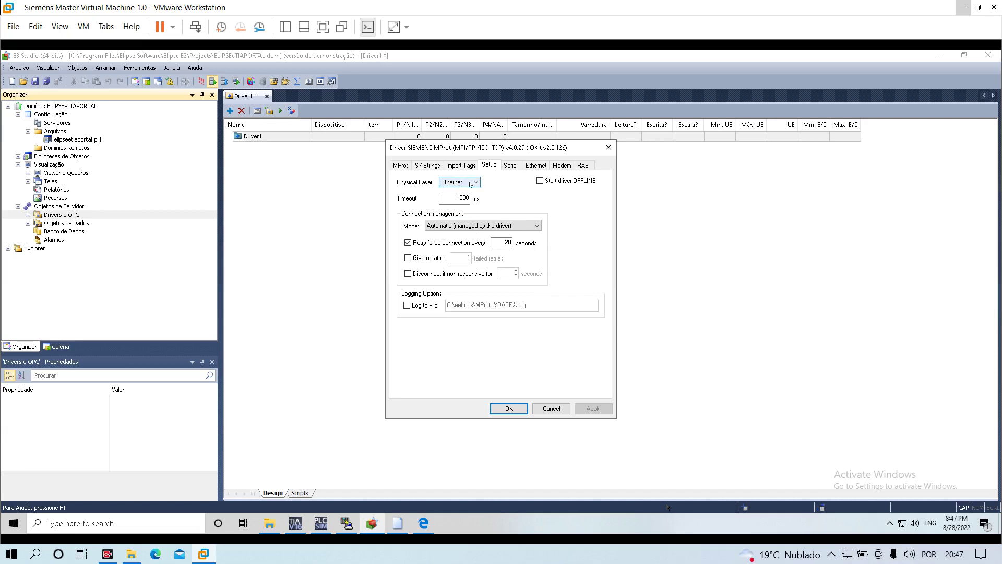
# Check the driver's serial settings and the Ethernet transport options, keeping TCP/IP as the transport
pyautogui.click(510, 166)
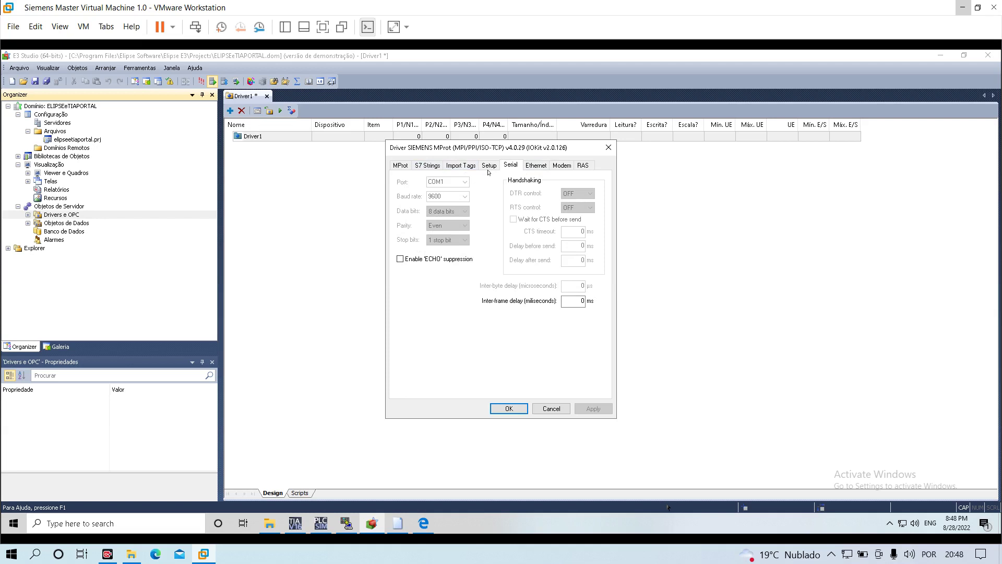
pyautogui.click(536, 166)
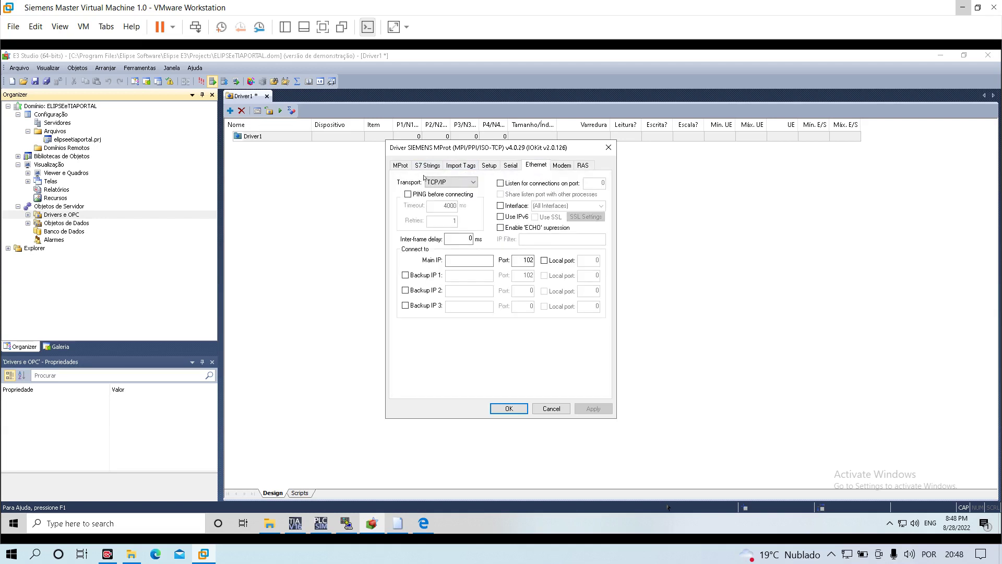
pyautogui.click(474, 182)
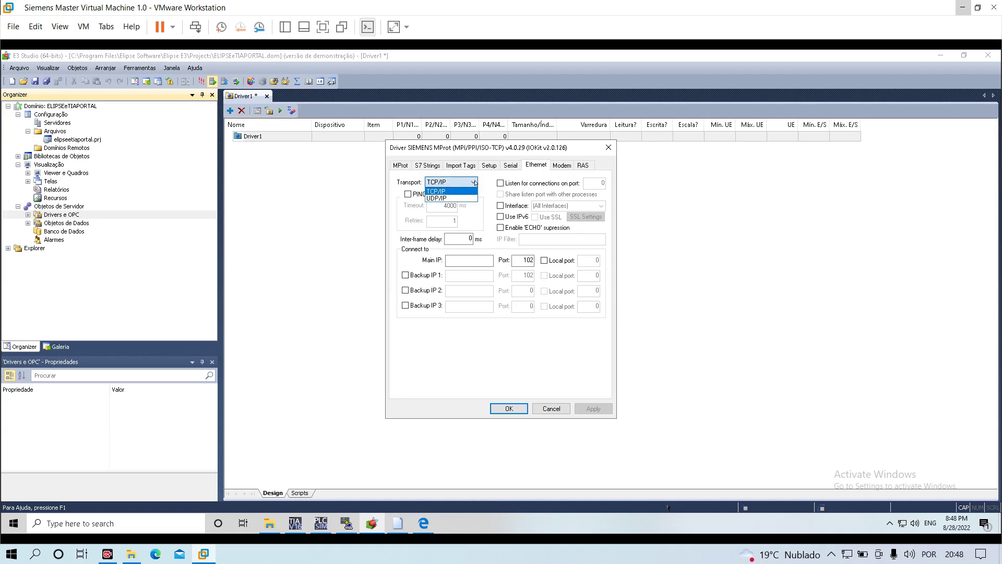
pyautogui.click(475, 182)
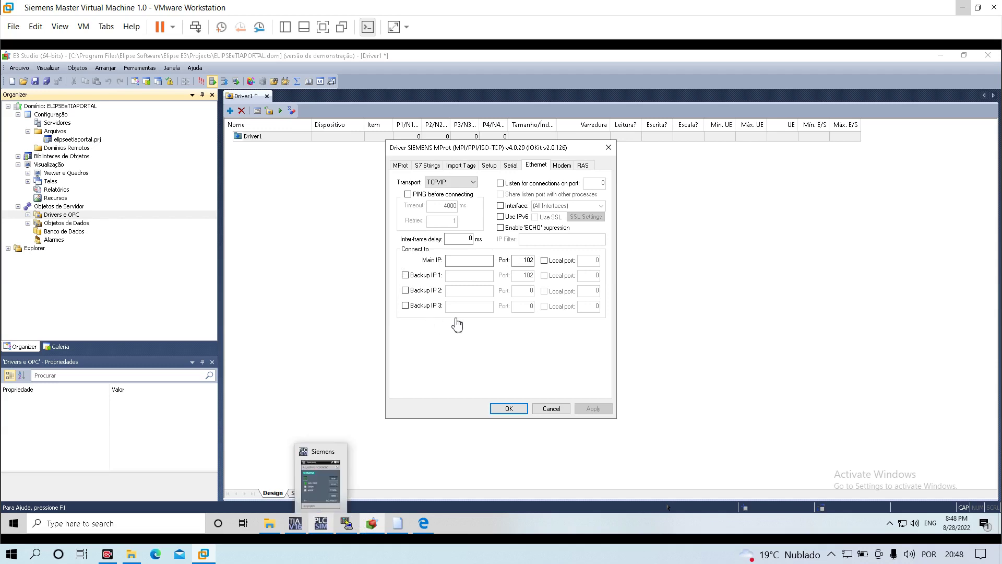
# Look up the PLC's network address in NetToPLCsim and set the driver's main IP to 169.254.156.116
pyautogui.click(465, 263)
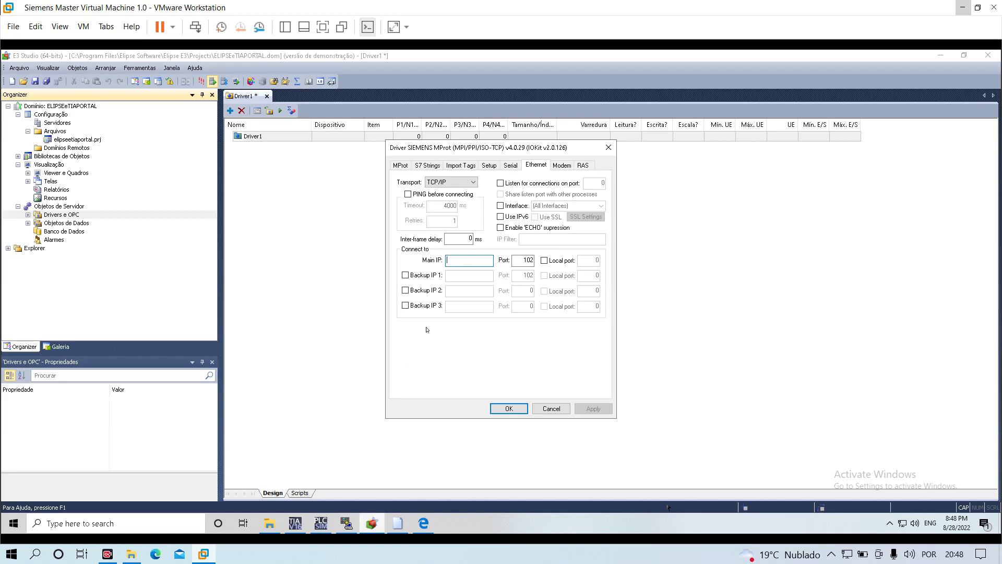
pyautogui.moveTo(348, 525)
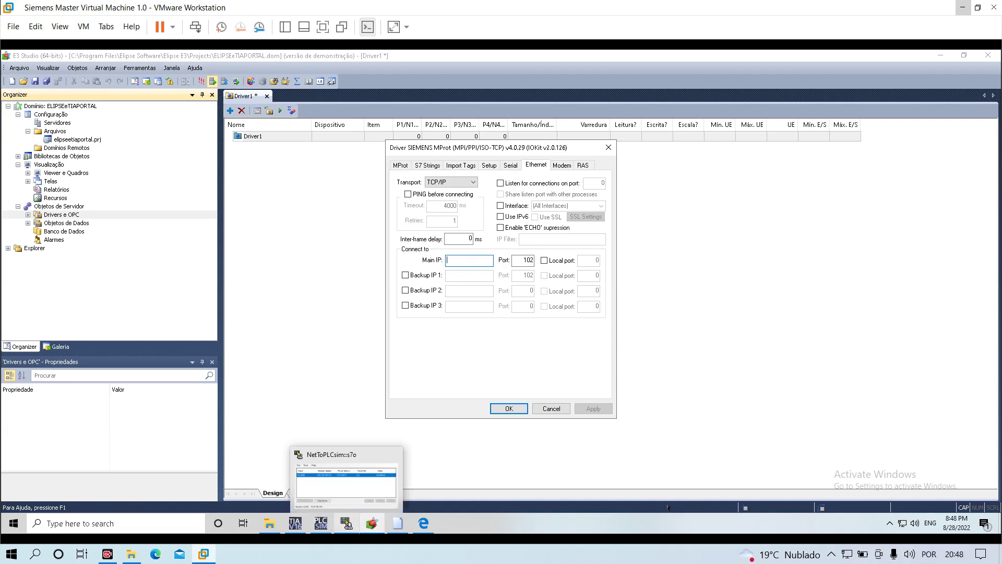
pyautogui.click(350, 500)
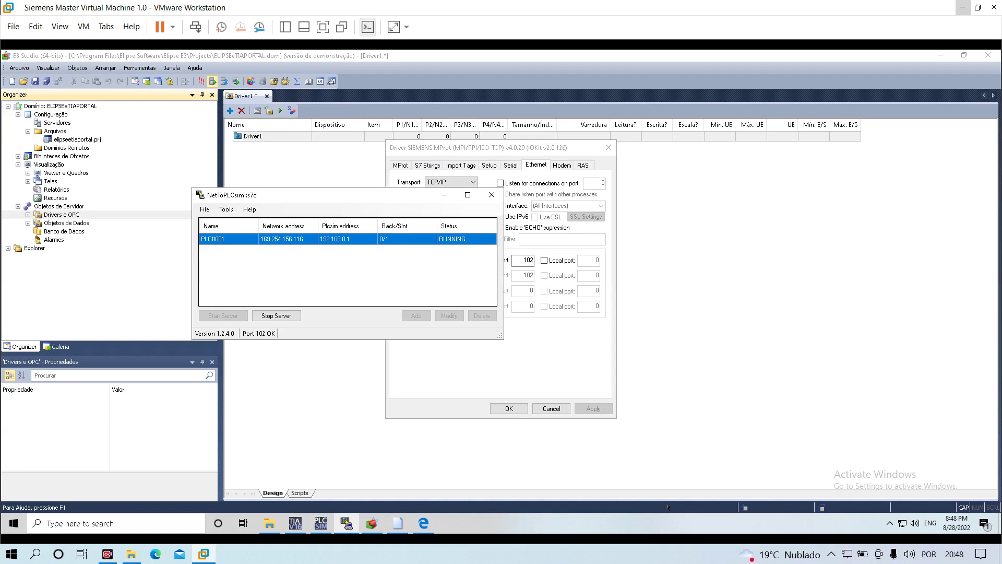
pyautogui.moveTo(411, 198); pyautogui.dragTo(283, 219)
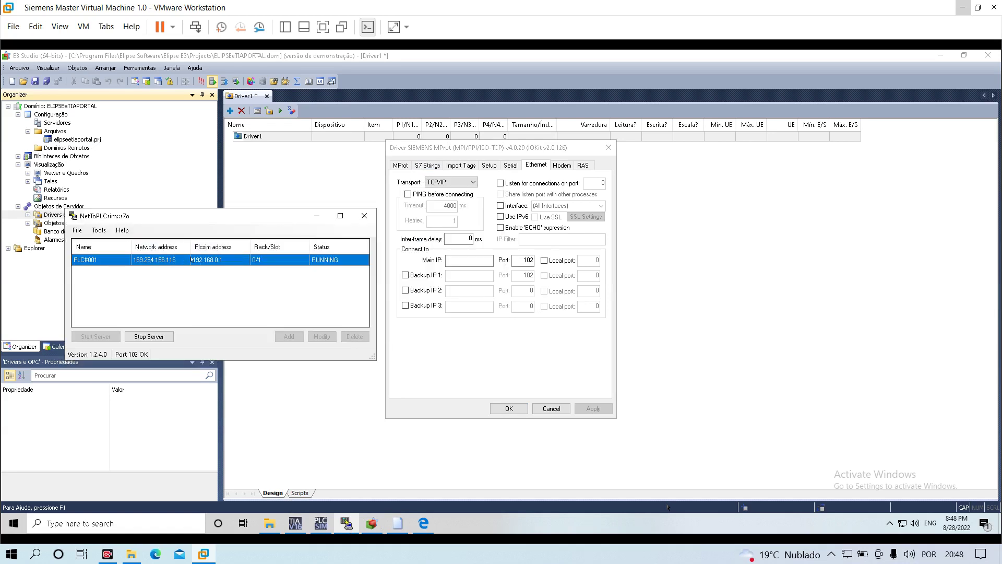
pyautogui.click(464, 262)
pyautogui.click(467, 258)
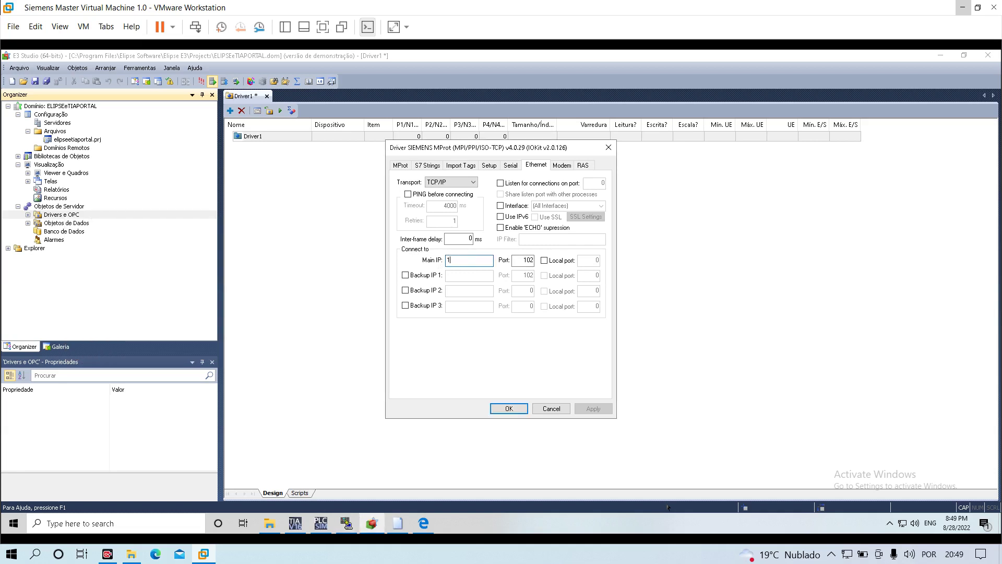
pyautogui.write('169.254.156.116')
# Compare the driver's main IP with the network address in NetToPLCsim, dismissing the network error and minimizing NetToPLCsim
pyautogui.click(398, 523)
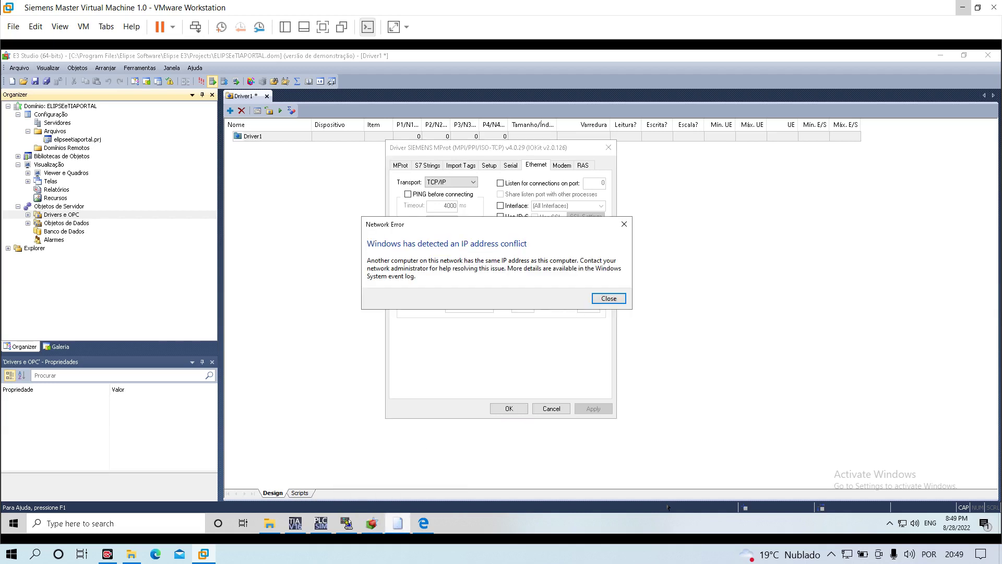
pyautogui.click(347, 523)
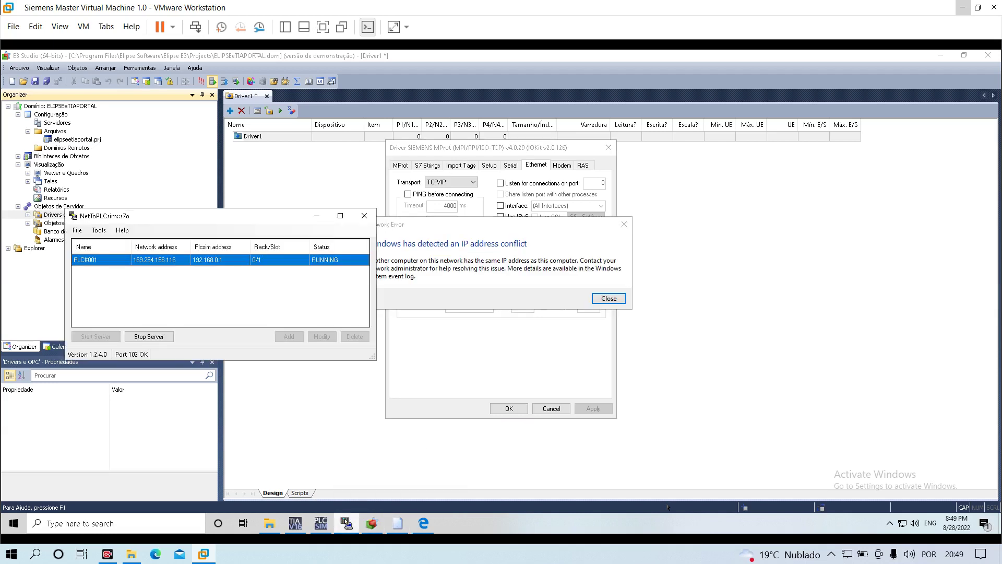
pyautogui.click(609, 299)
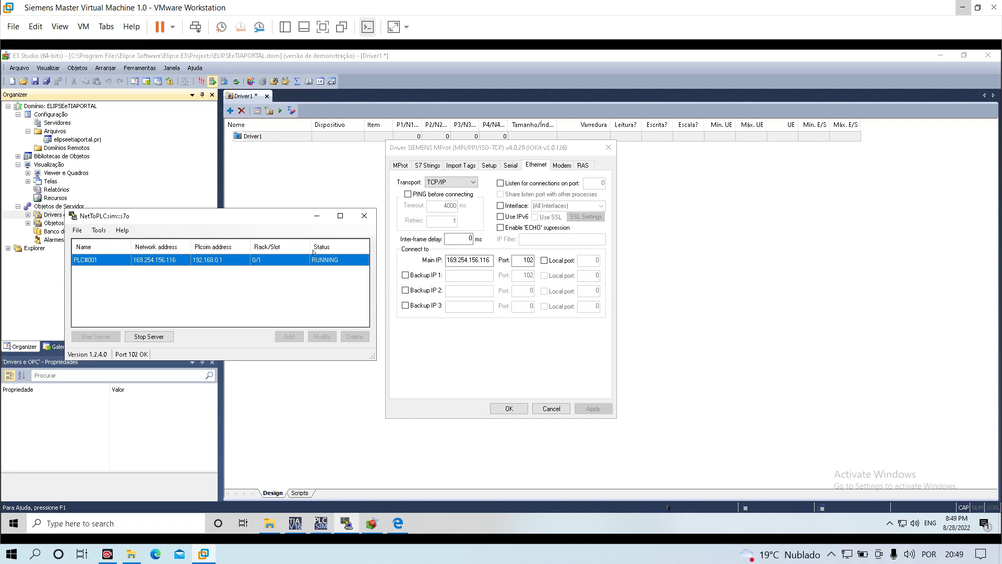
pyautogui.click(317, 216)
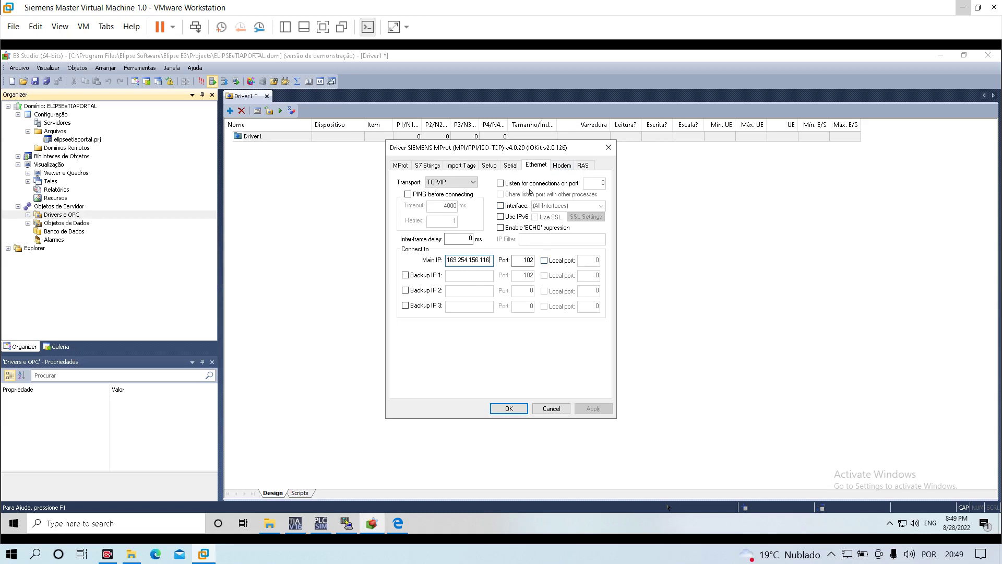
# Check the driver's Modem and RAS settings, accept the driver configuration and close the Tag Browser without importing tags
pyautogui.click(562, 165)
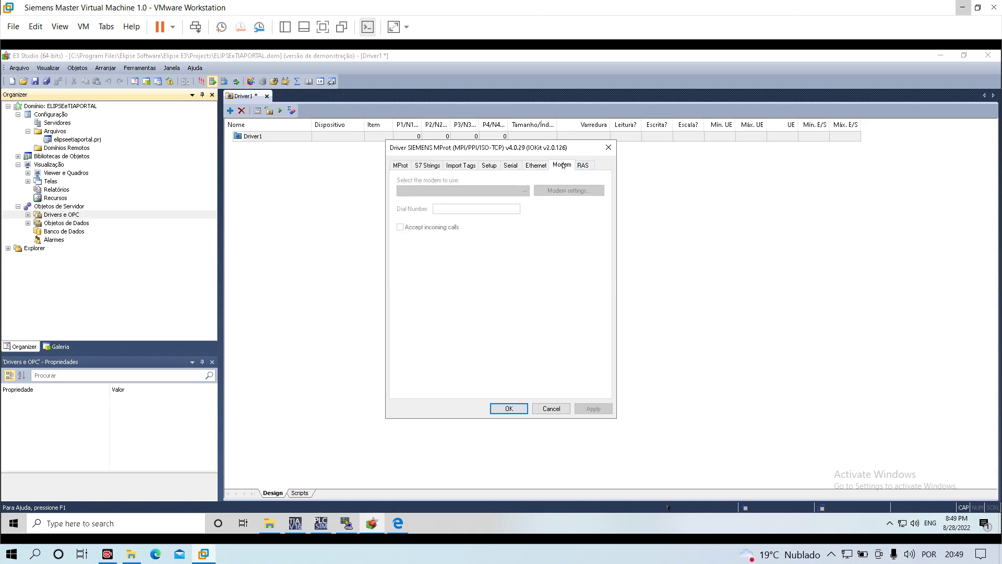
pyautogui.click(583, 165)
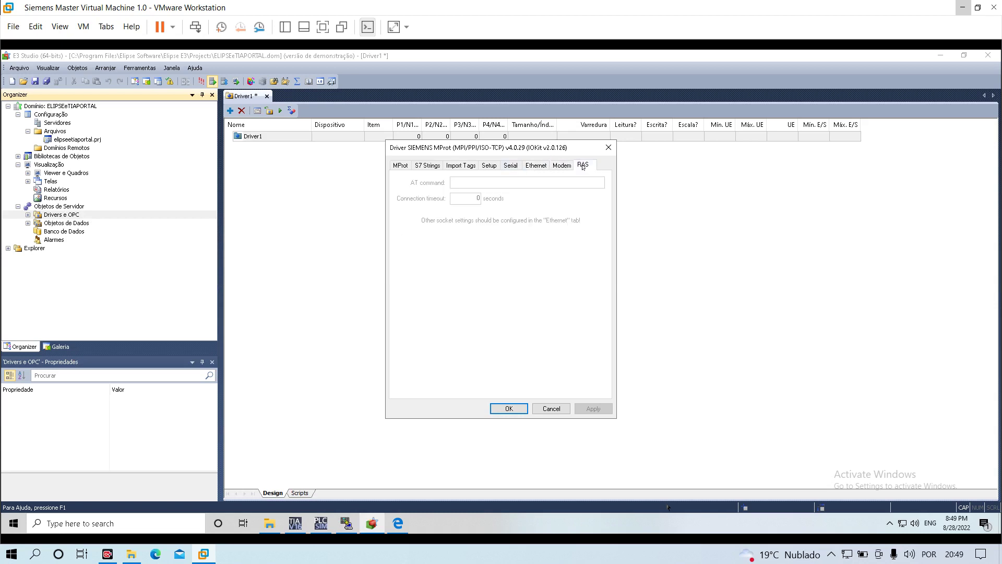
pyautogui.click(509, 409)
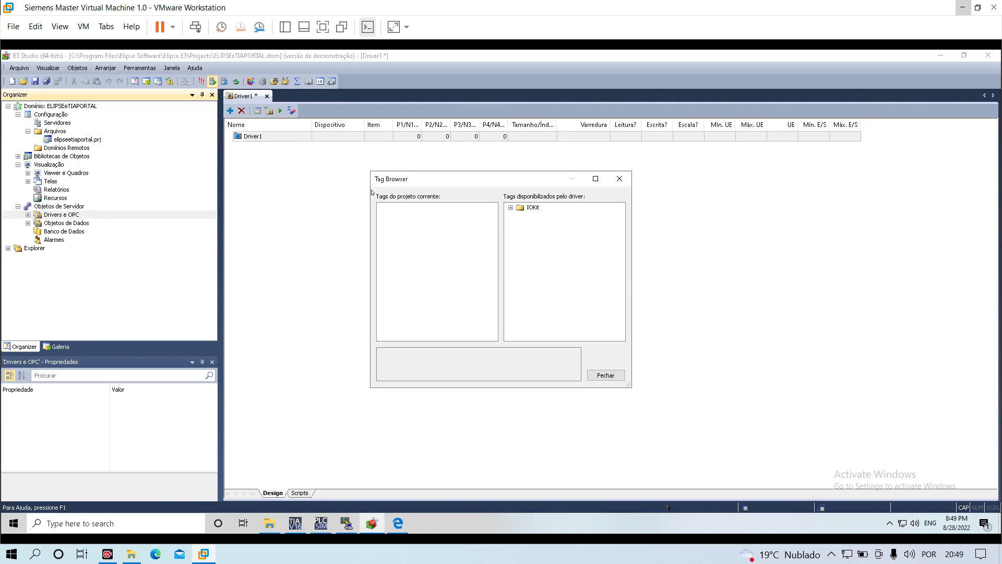
pyautogui.click(562, 222)
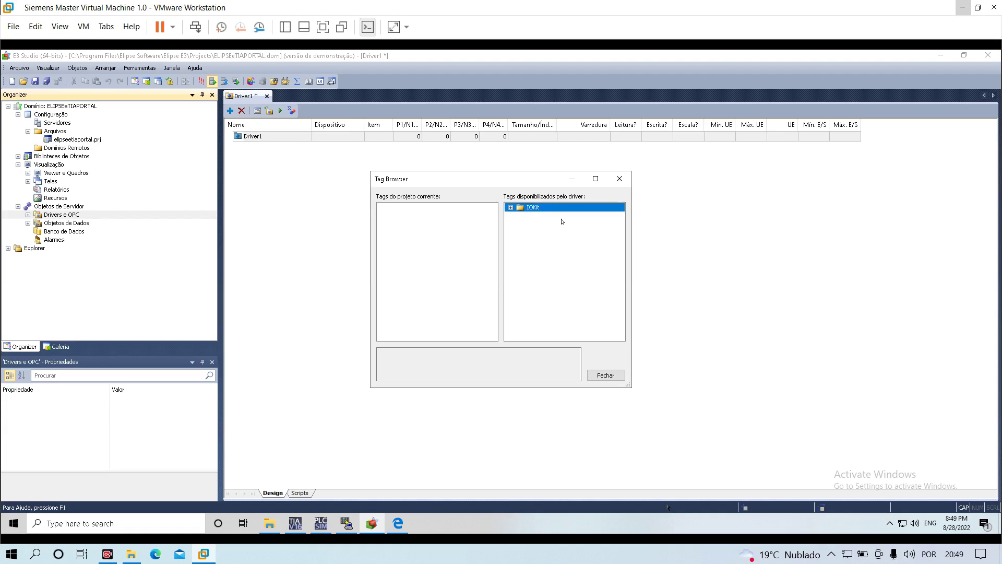
pyautogui.click(606, 376)
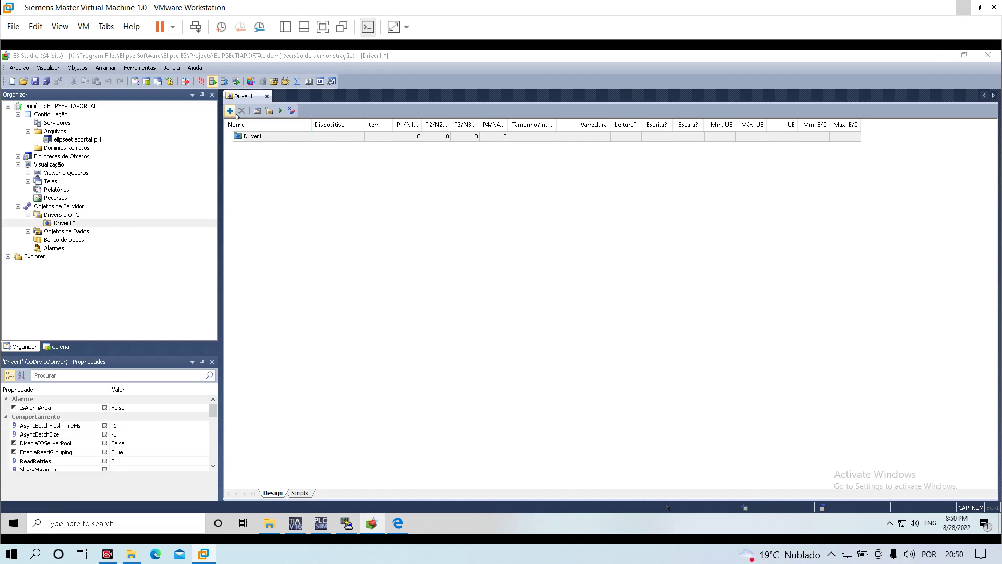
# Add one communication tag named BYTE to Driver1
pyautogui.click(231, 112)
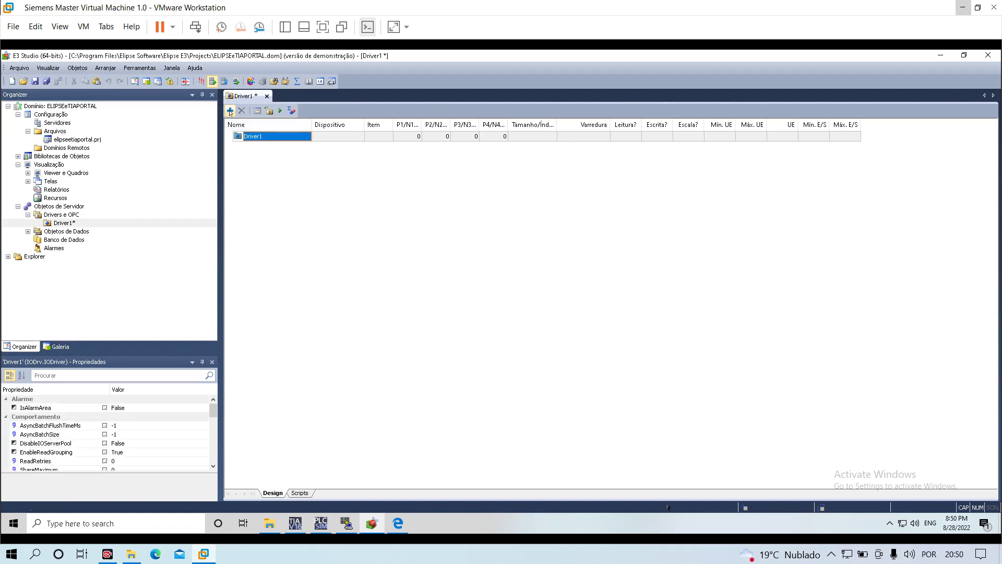
pyautogui.click(230, 111)
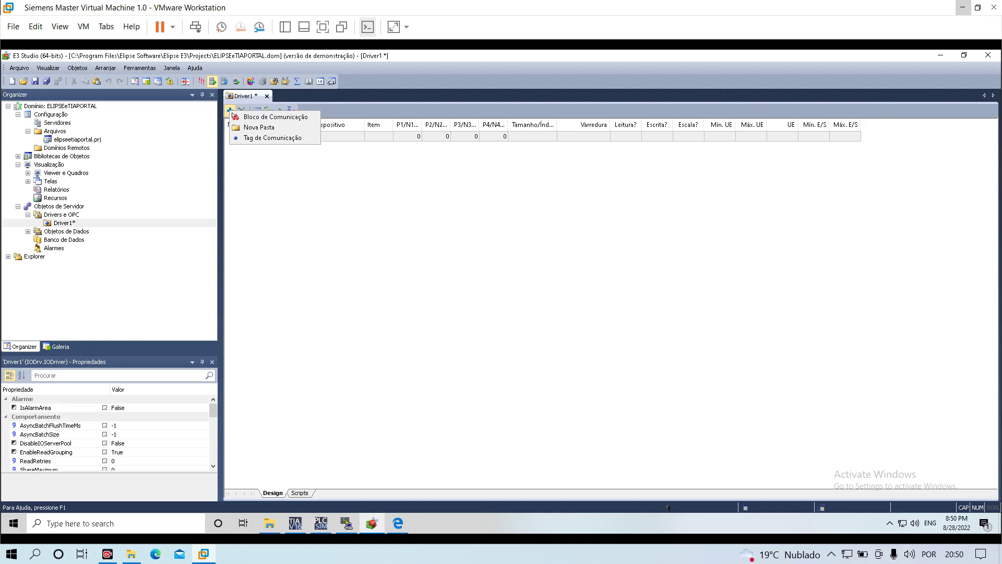
pyautogui.click(271, 138)
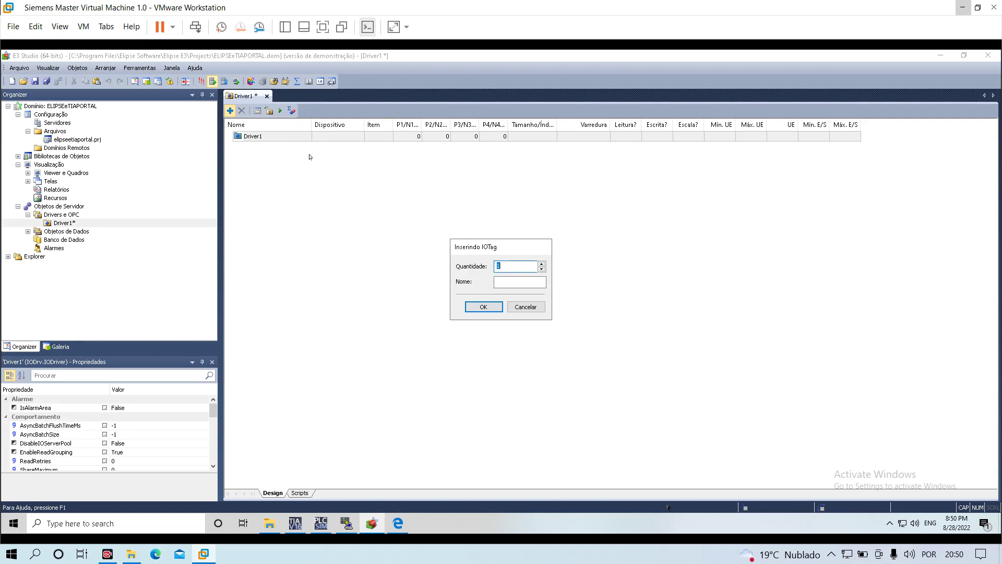
pyautogui.click(511, 282)
pyautogui.write('BYTE')
pyautogui.click(483, 307)
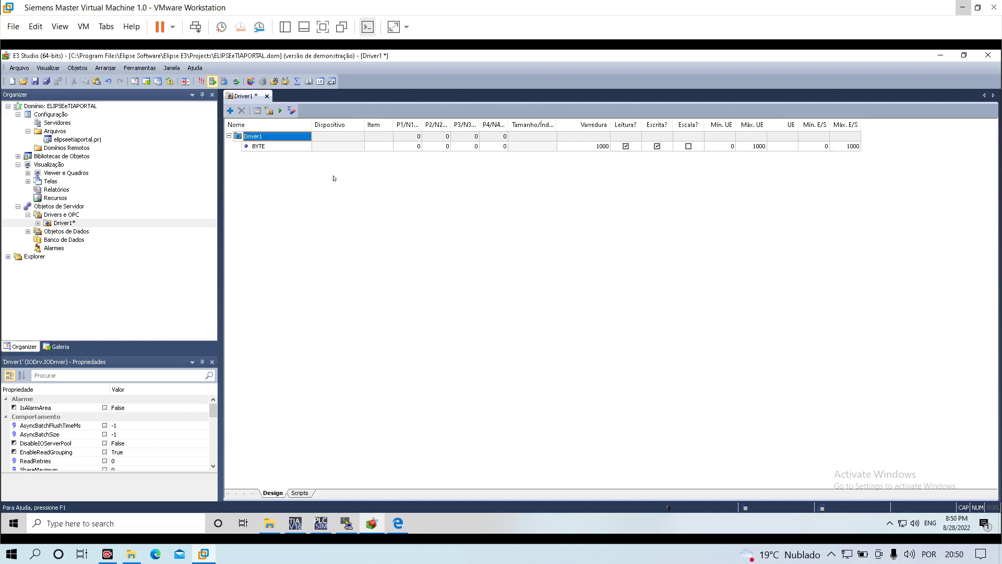
# Add one communication tag named WORD to Driver1
pyautogui.click(230, 110)
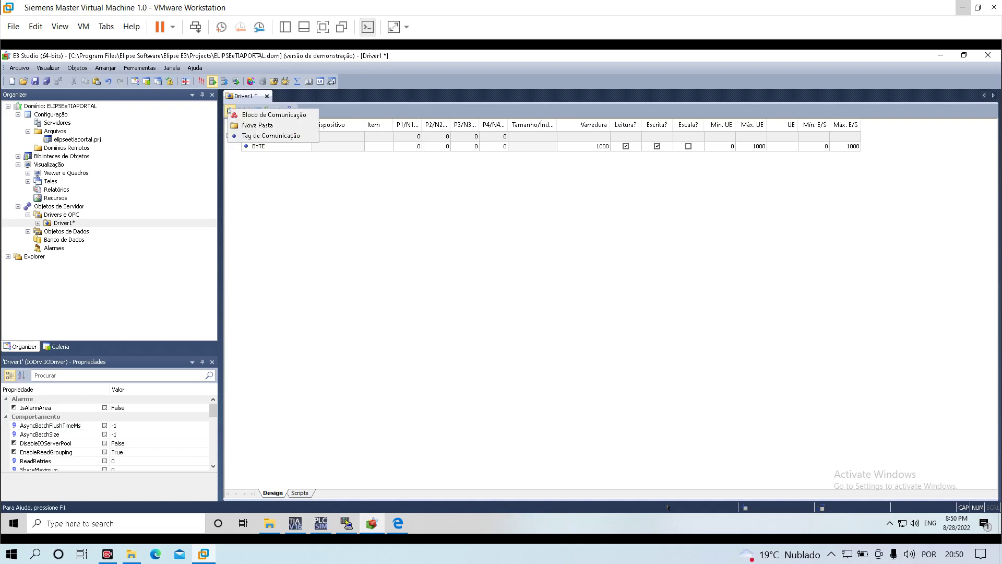
pyautogui.click(278, 137)
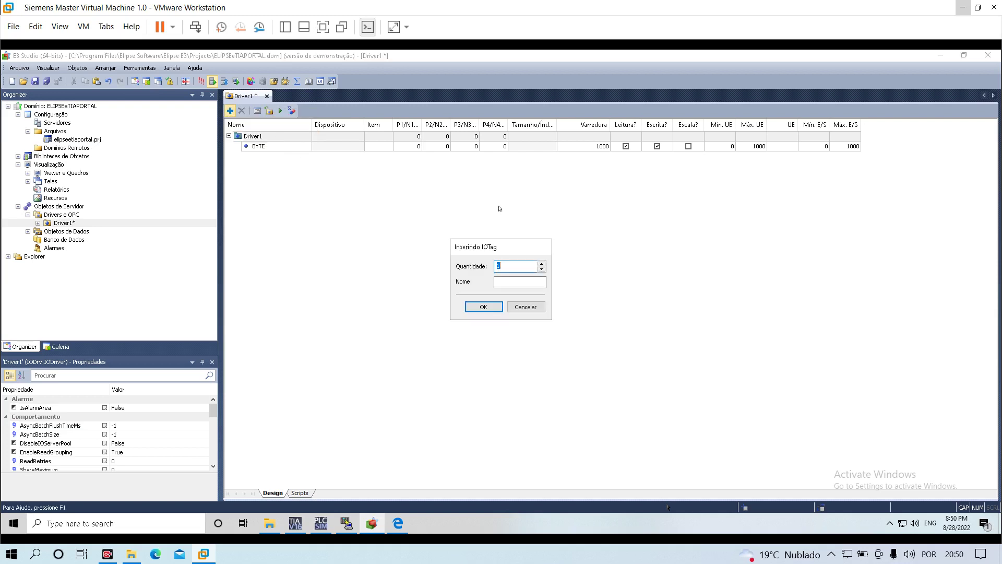
pyautogui.write('1ORD')
pyautogui.press('BackSpace')
pyautogui.press('BackSpace')
pyautogui.click(518, 279)
pyautogui.write('WORD')
pyautogui.click(484, 307)
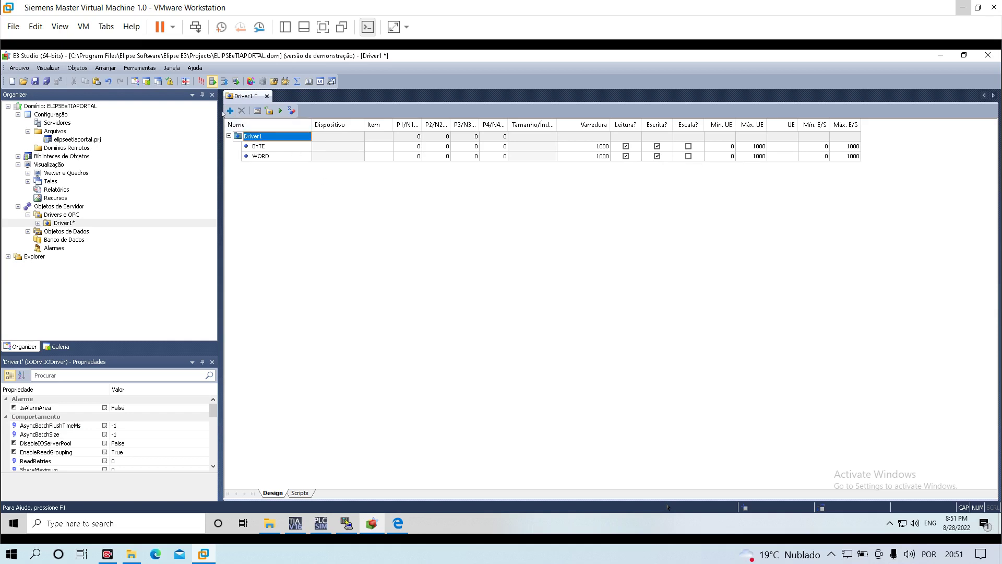
# Add one communication tag named INT to Driver1
pyautogui.click(230, 110)
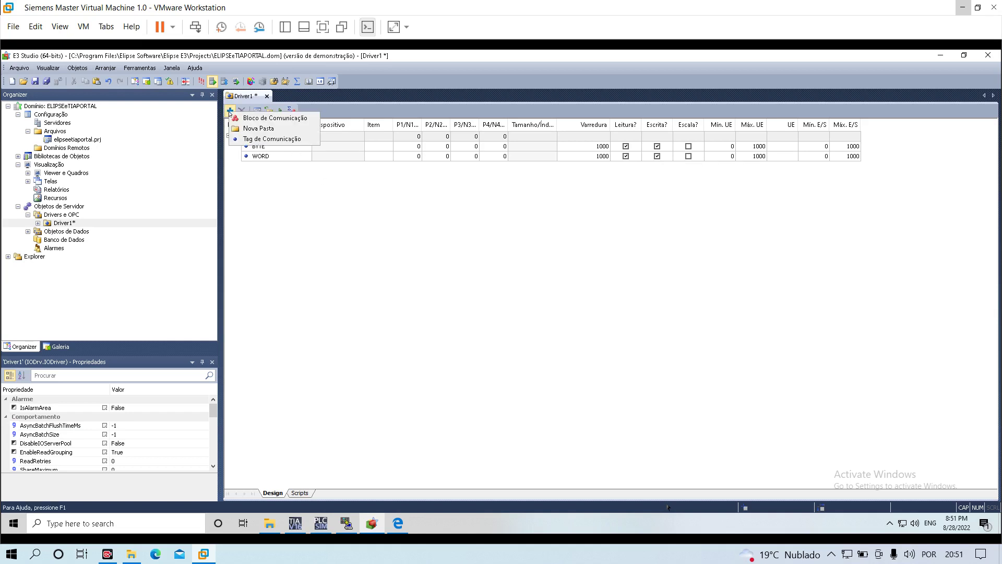
pyautogui.click(273, 140)
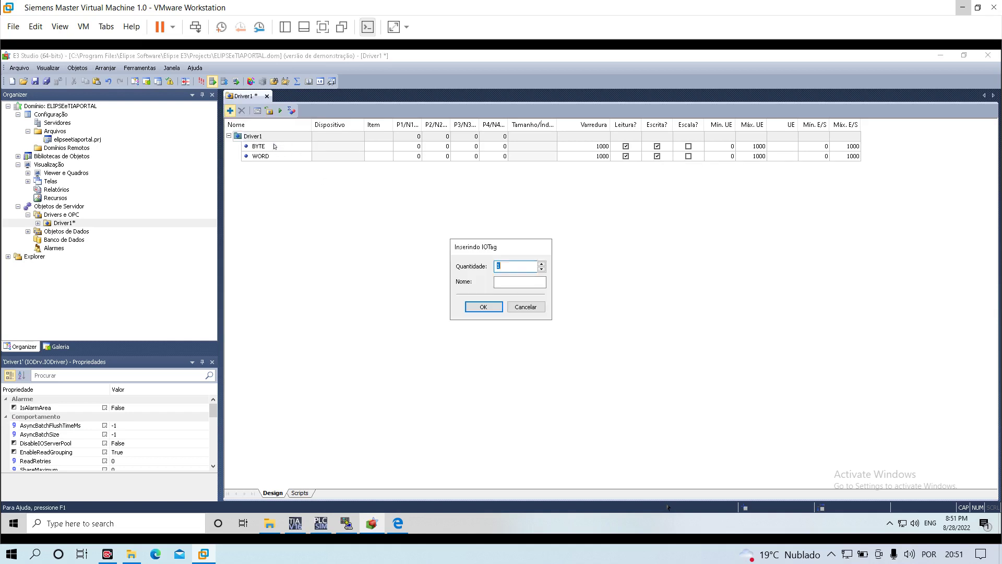
pyautogui.click(529, 282)
pyautogui.write('INT')
pyautogui.press('Return')
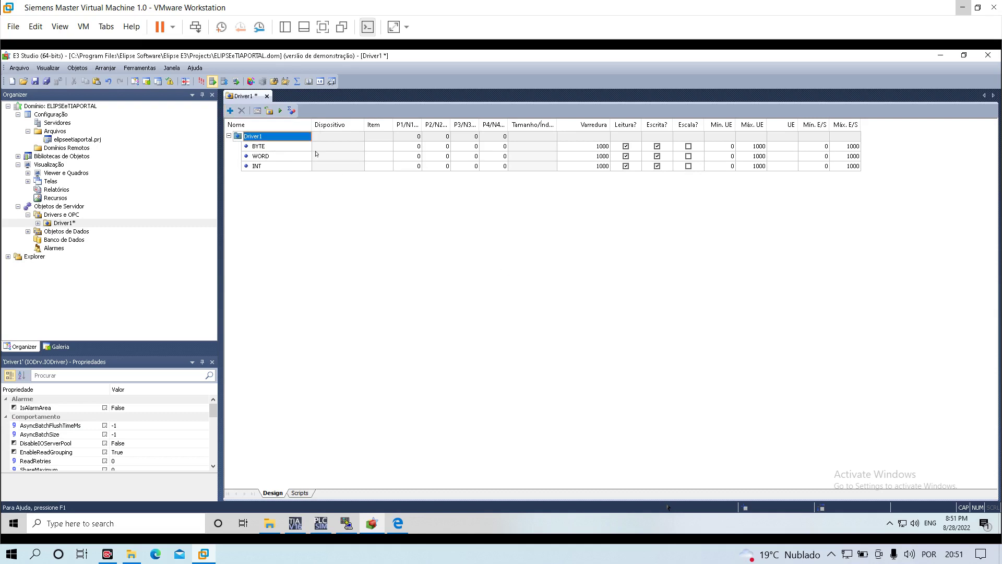
# Add one communication tag named DWORD to Driver1
pyautogui.click(230, 112)
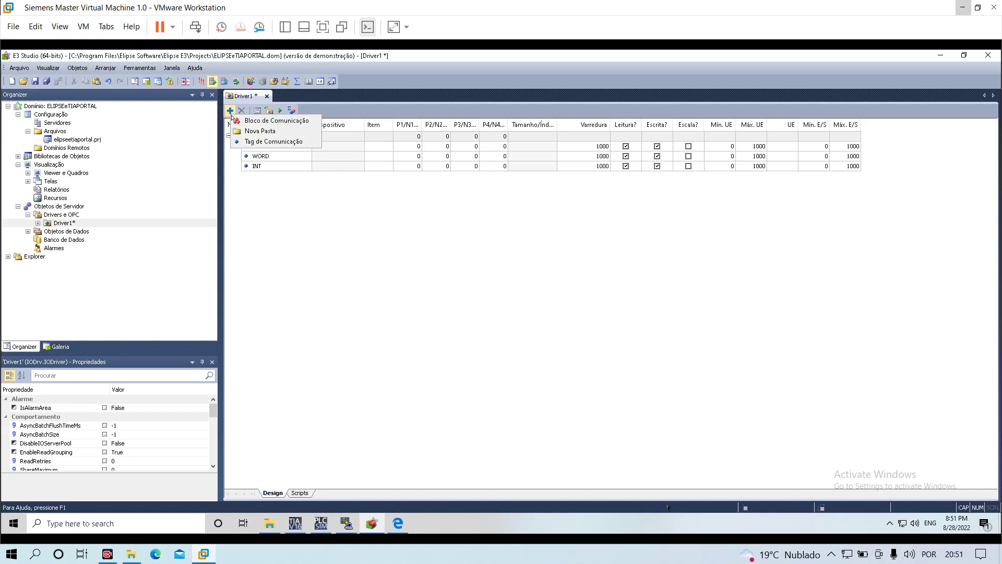
pyautogui.click(270, 146)
pyautogui.press('Tab')
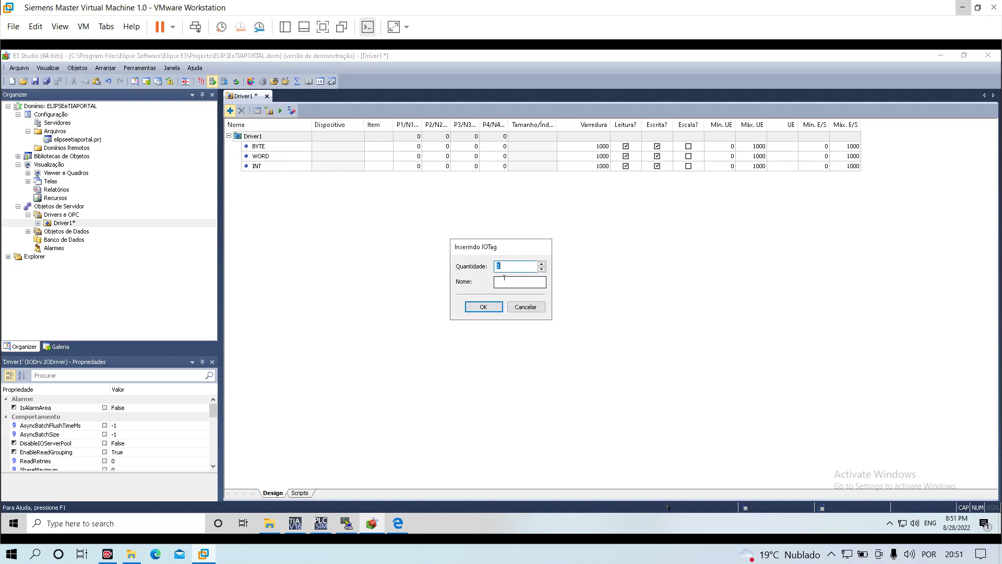
pyautogui.write('DWORD')
pyautogui.click(483, 307)
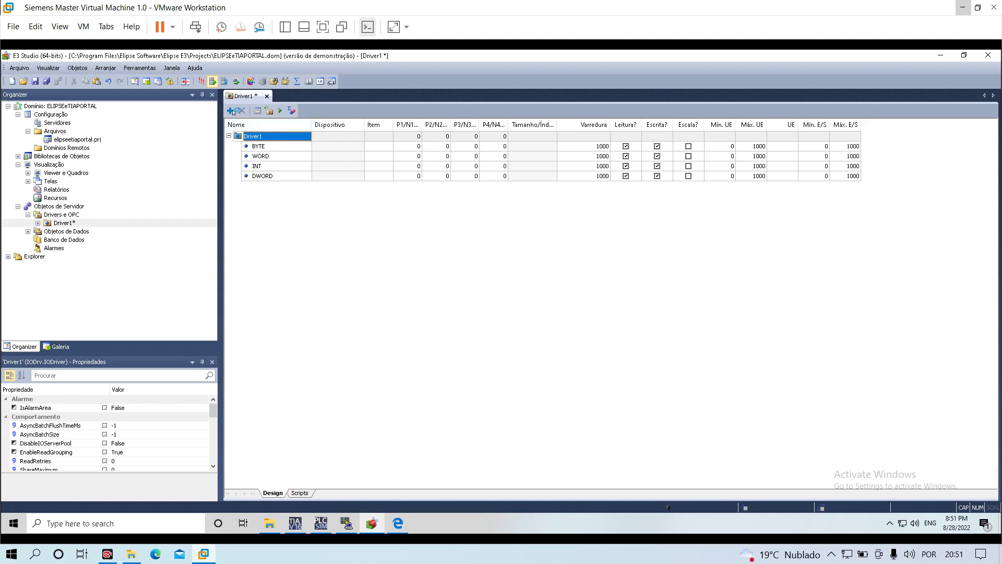
# Add one communication tag named DINT to Driver1
pyautogui.click(230, 112)
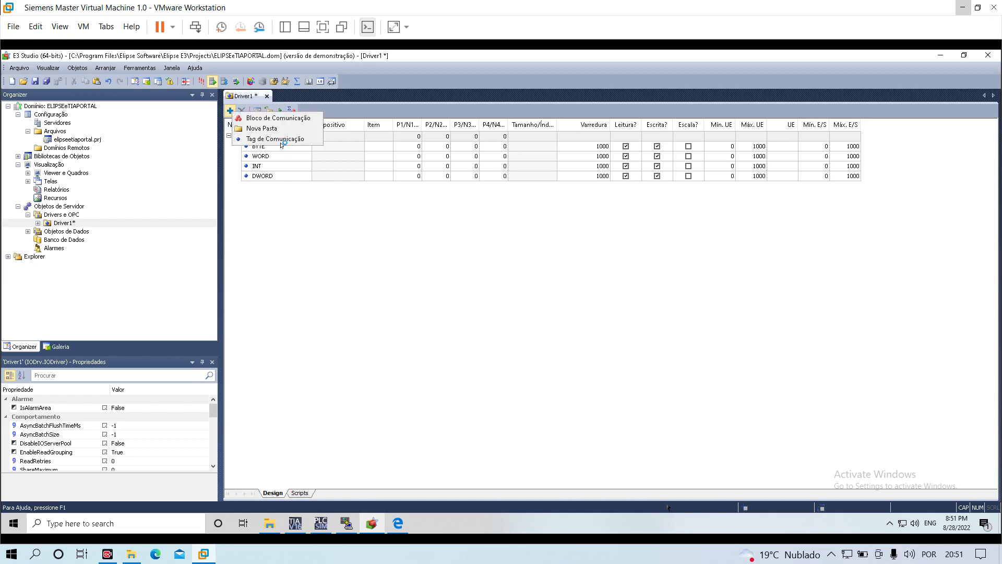
pyautogui.click(275, 139)
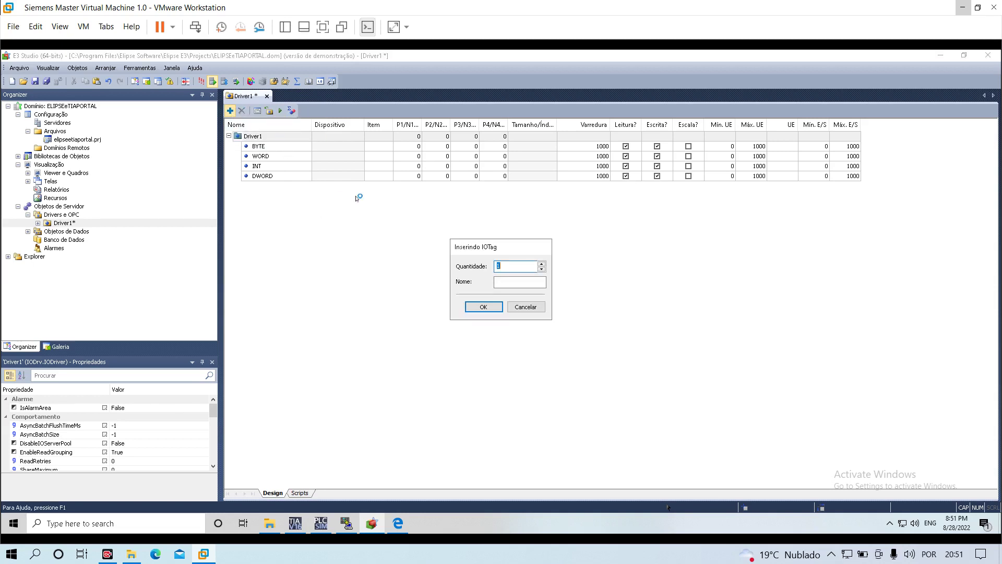
pyautogui.click(517, 285)
pyautogui.write('DINT')
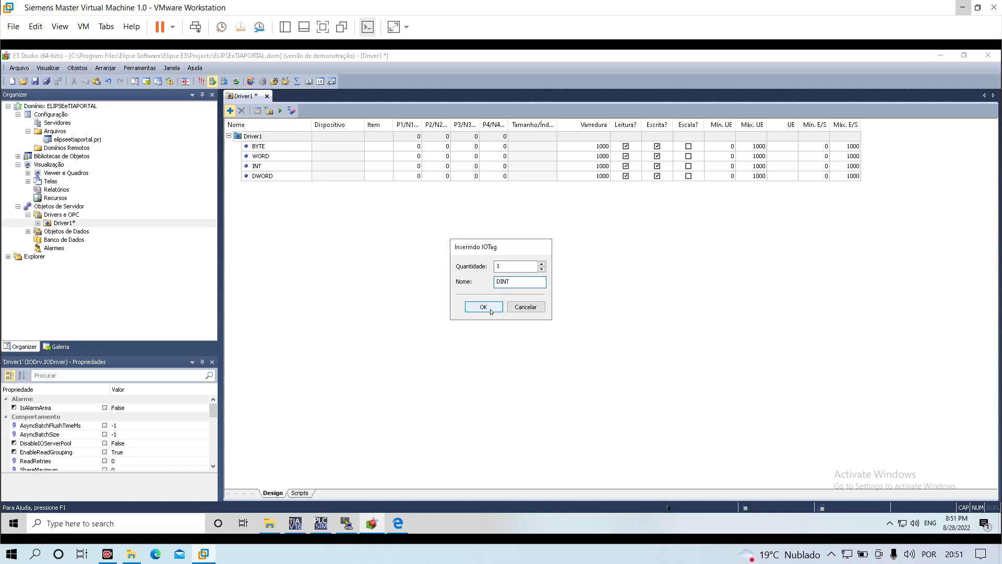
pyautogui.click(484, 307)
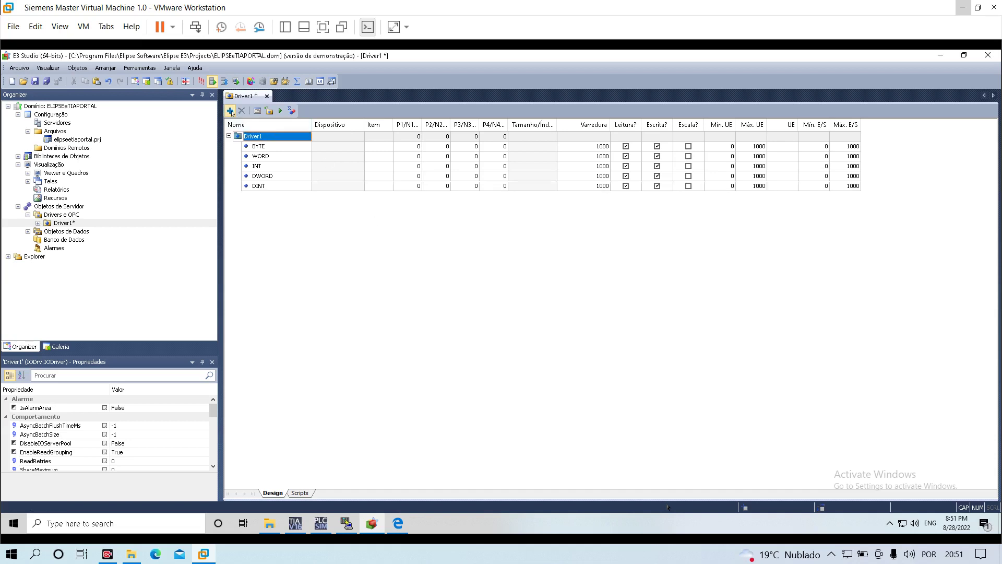
# Add one communication tag named TIME to Driver1
pyautogui.click(230, 112)
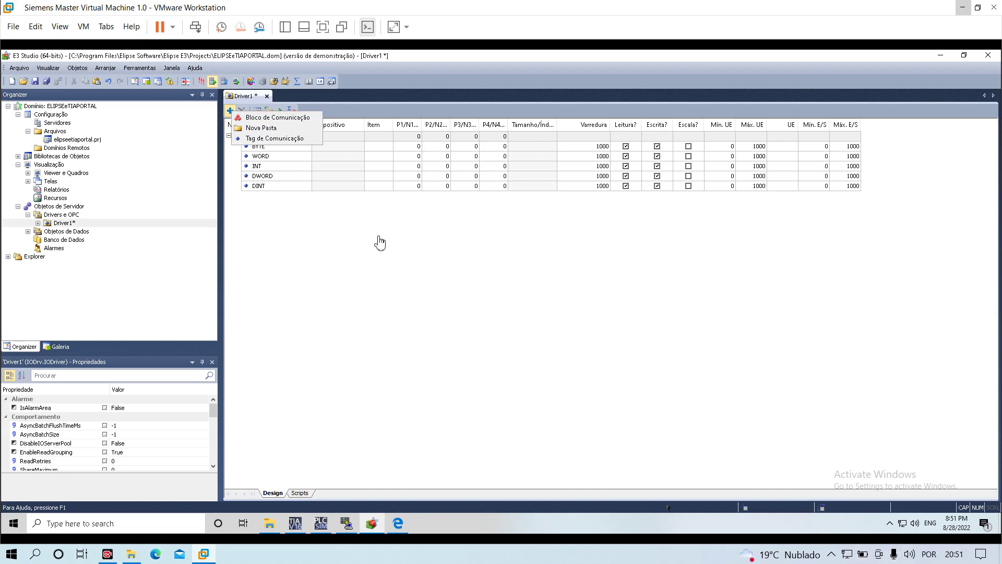
pyautogui.click(288, 139)
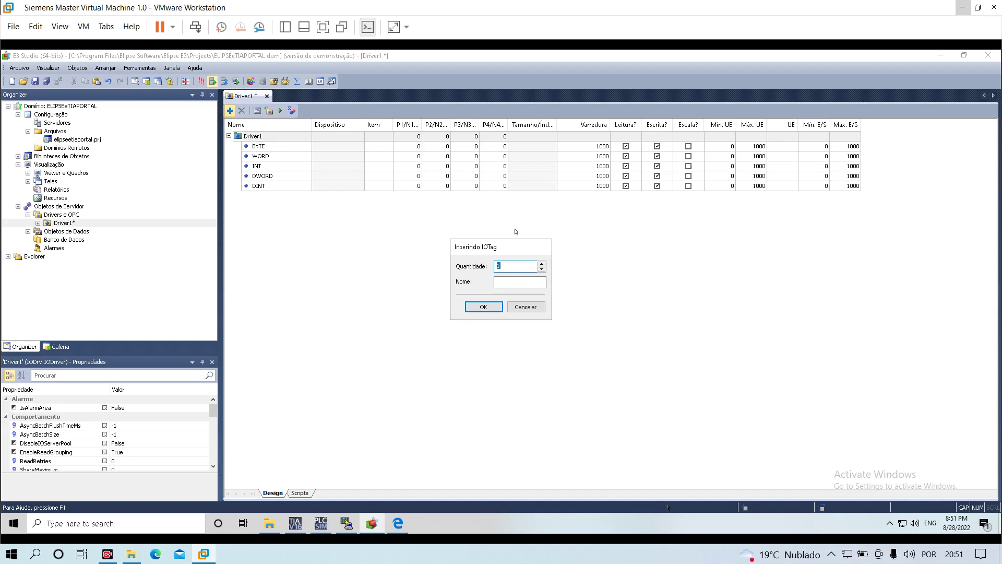
pyautogui.click(510, 280)
pyautogui.write('TIME')
pyautogui.click(490, 307)
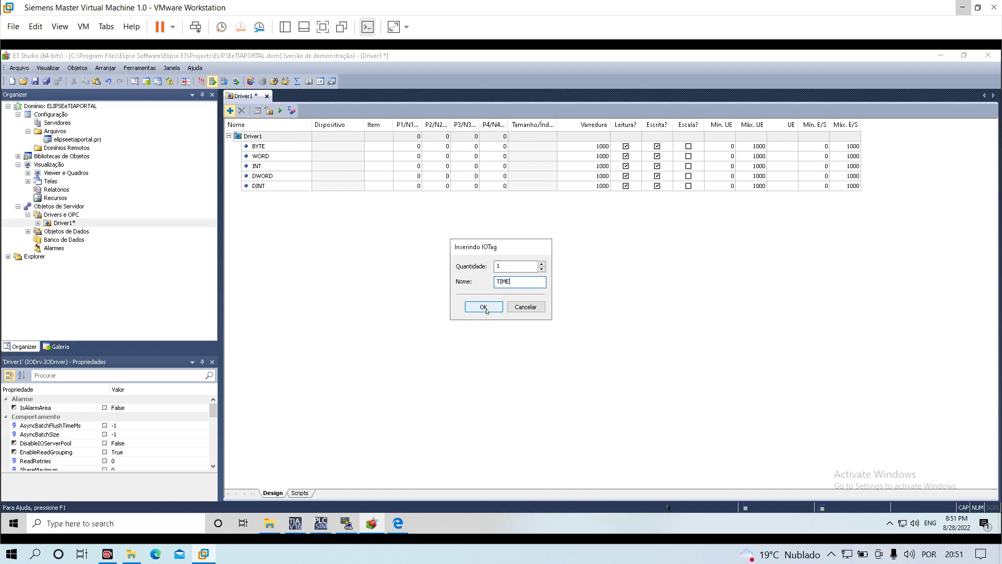
pyautogui.click(263, 146)
pyautogui.click(263, 156)
pyautogui.click(265, 166)
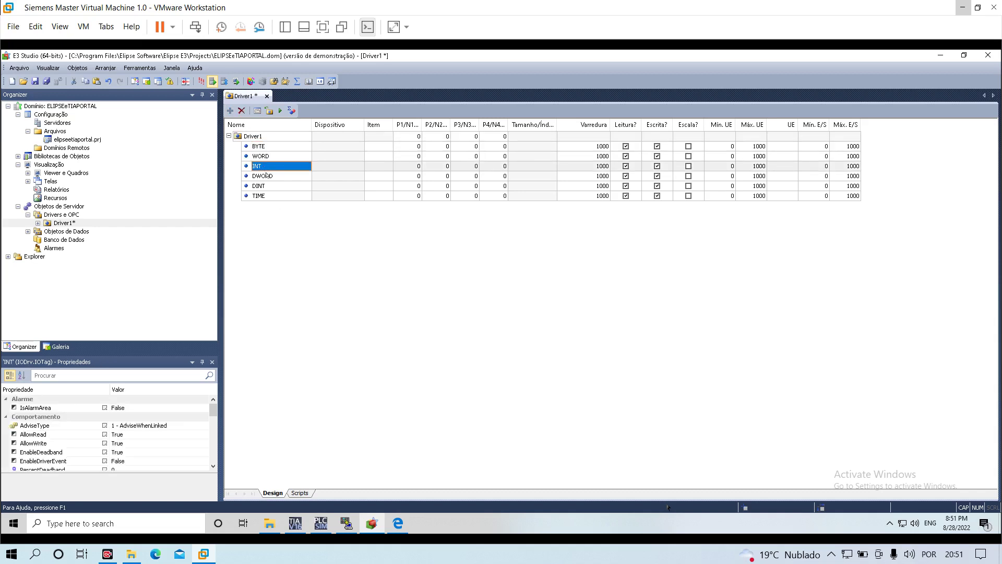
# Review the communication tags from BYTE to TIME listed under Driver1
pyautogui.click(266, 176)
pyautogui.click(267, 186)
pyautogui.click(267, 196)
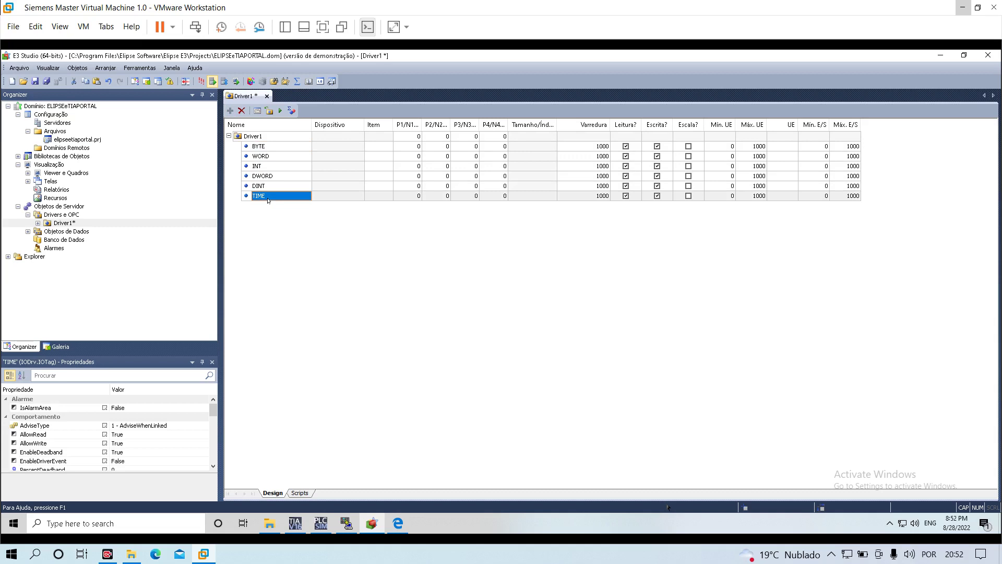
pyautogui.click(267, 147)
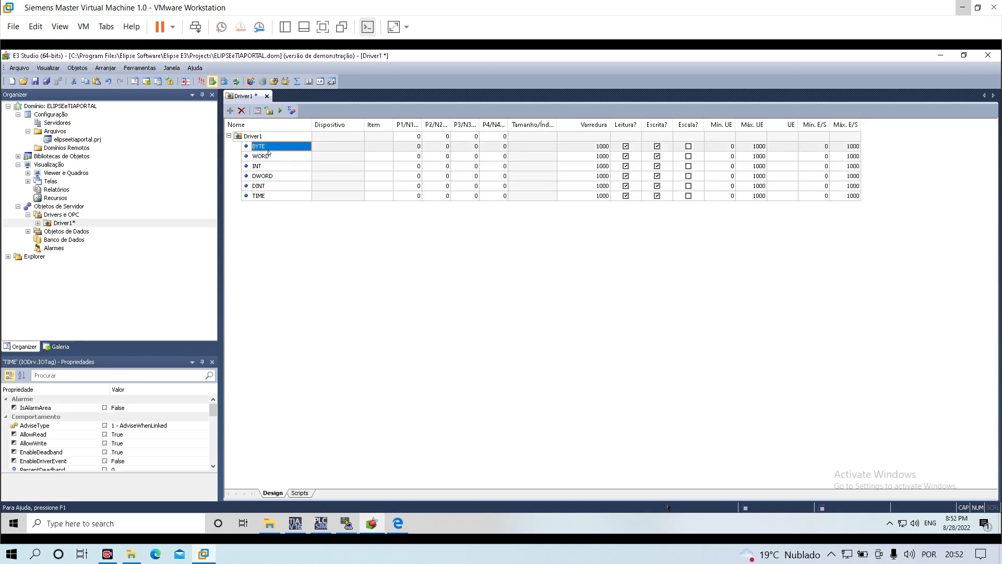
pyautogui.click(287, 197)
pyautogui.click(271, 149)
pyautogui.click(265, 196)
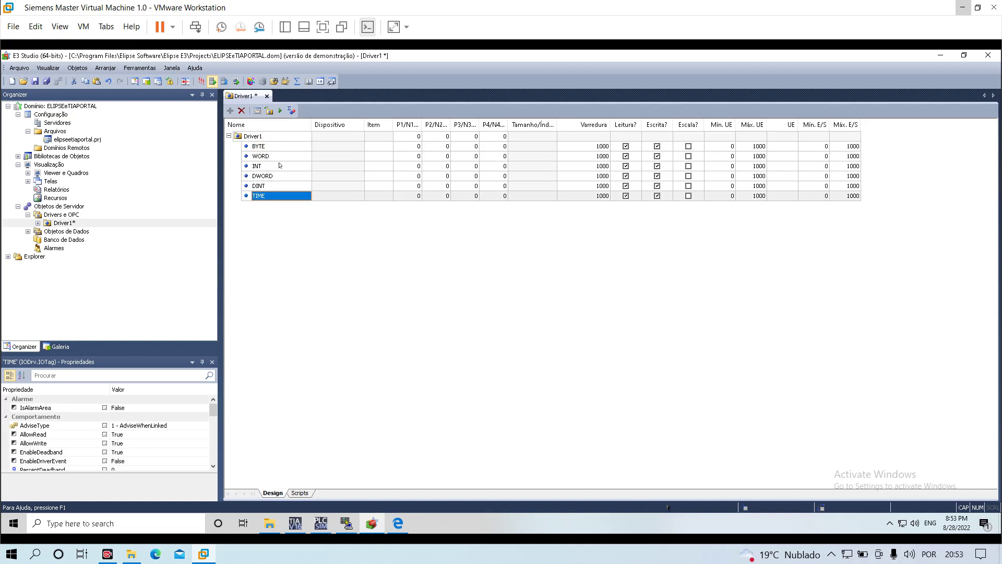
pyautogui.click(280, 165)
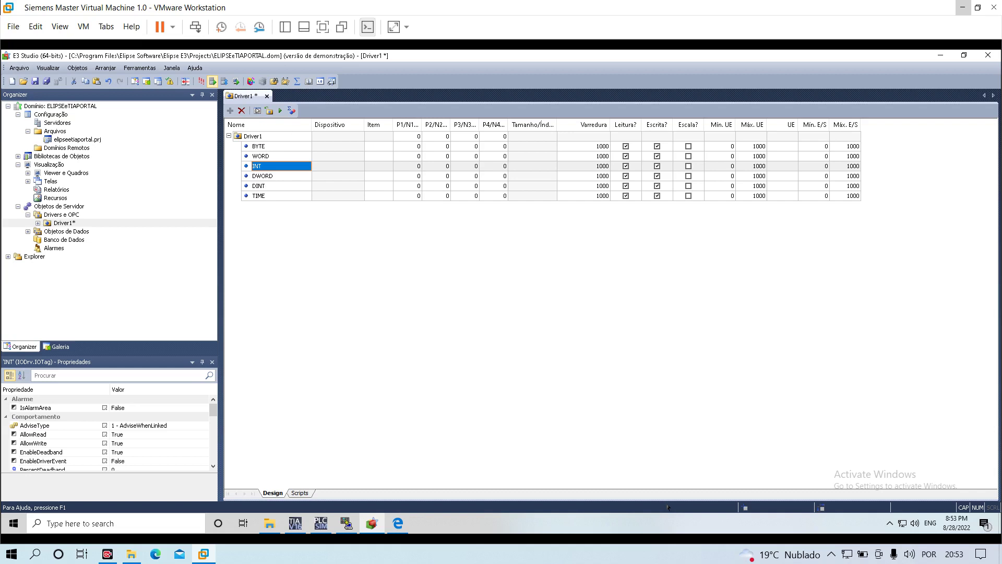
# Add one communication tag named BOOLINPUT to Driver1
pyautogui.click(253, 135)
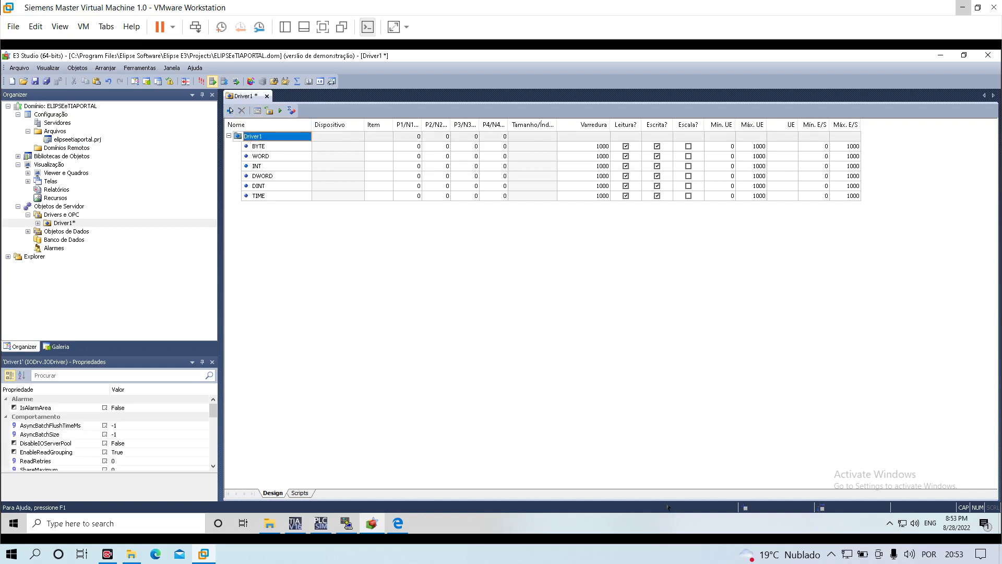
pyautogui.click(230, 110)
pyautogui.click(274, 140)
pyautogui.click(543, 281)
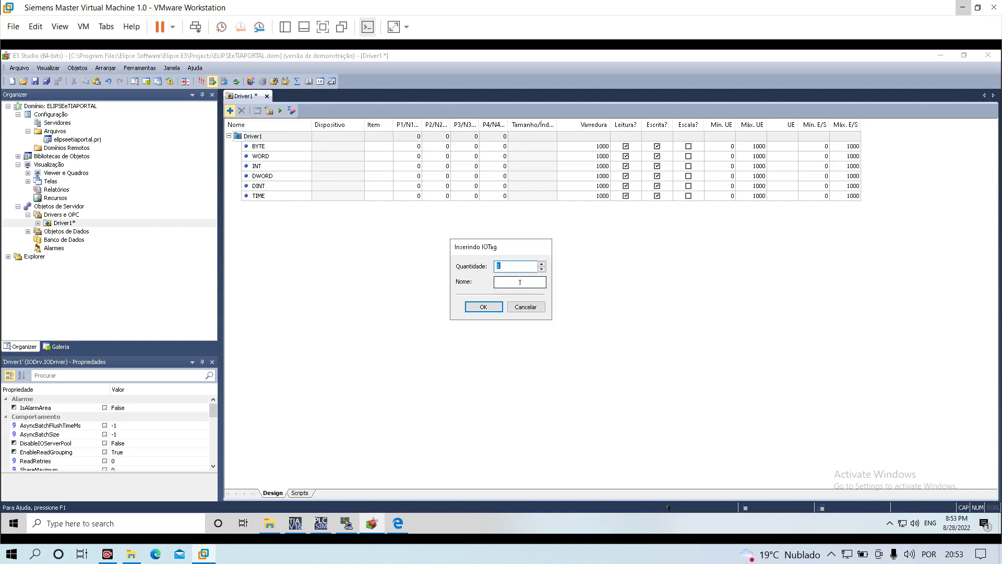
pyautogui.write('BOOL')
pyautogui.write('NPUT')
pyautogui.click(476, 306)
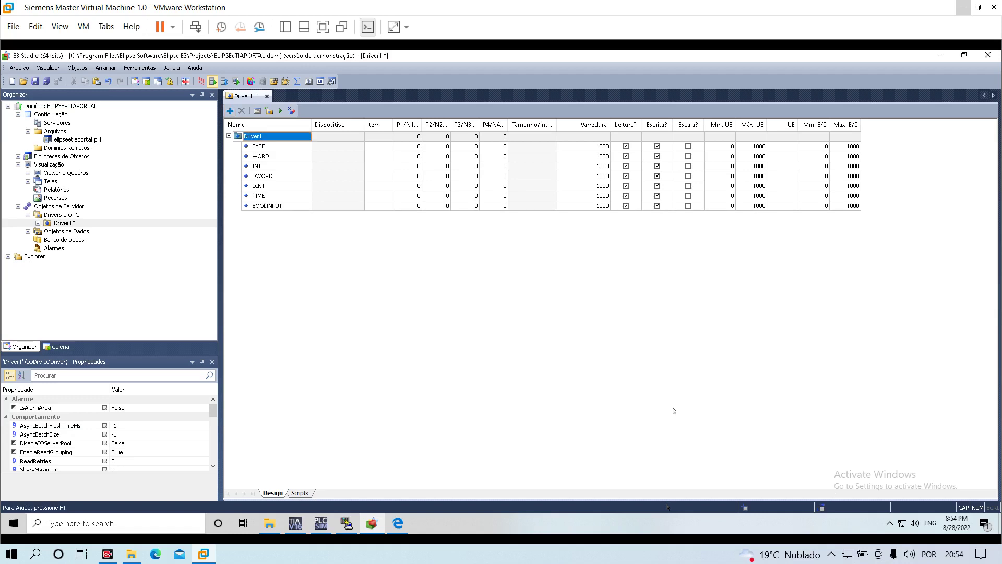
# Add one communication tag named BOOLINPUTDESLIGA to Driver1
pyautogui.click(228, 111)
pyautogui.click(280, 142)
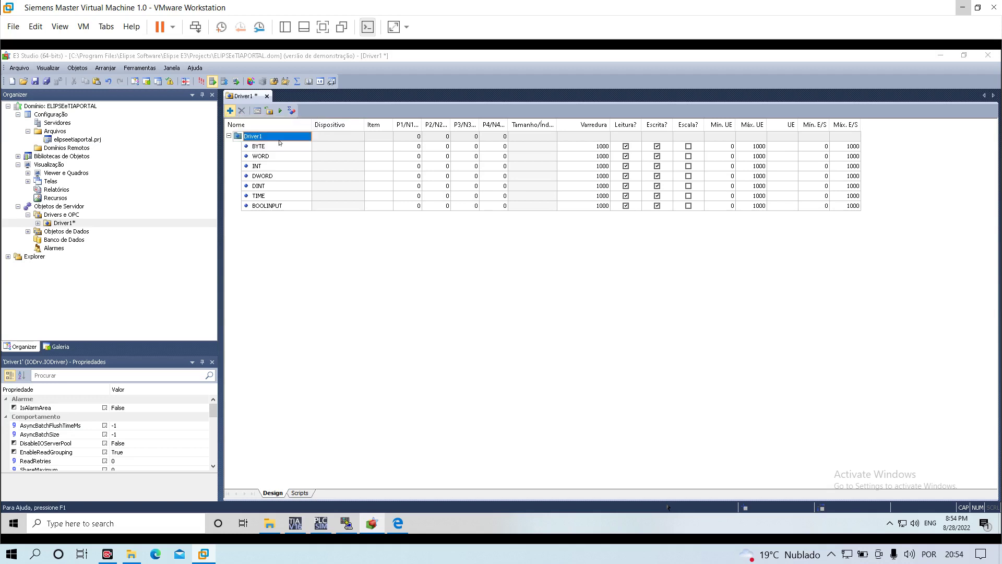
pyautogui.click(524, 279)
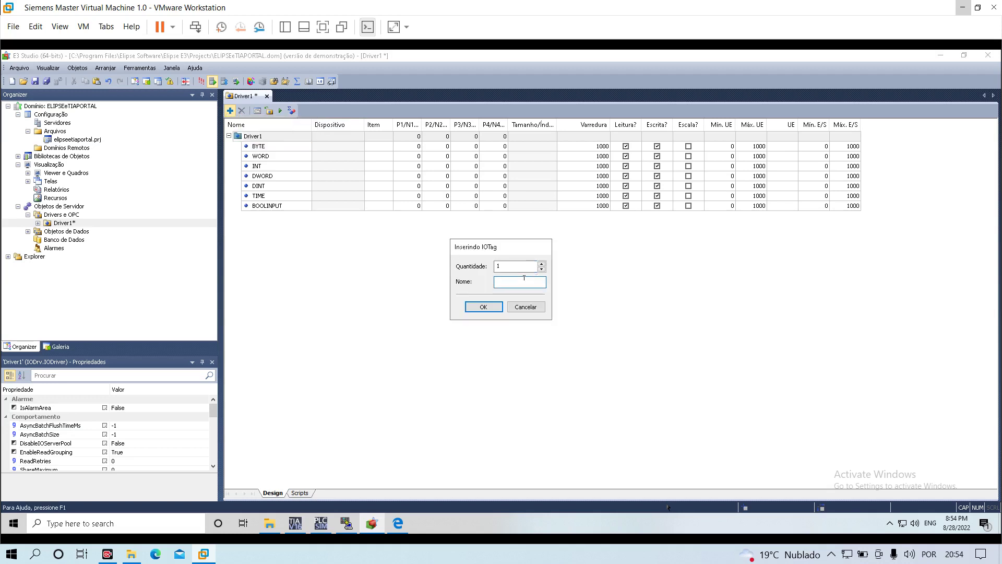
pyautogui.write('BOOLINO')
pyautogui.press('BackSpace')
pyautogui.write('PUTDESLIGA')
pyautogui.click(478, 307)
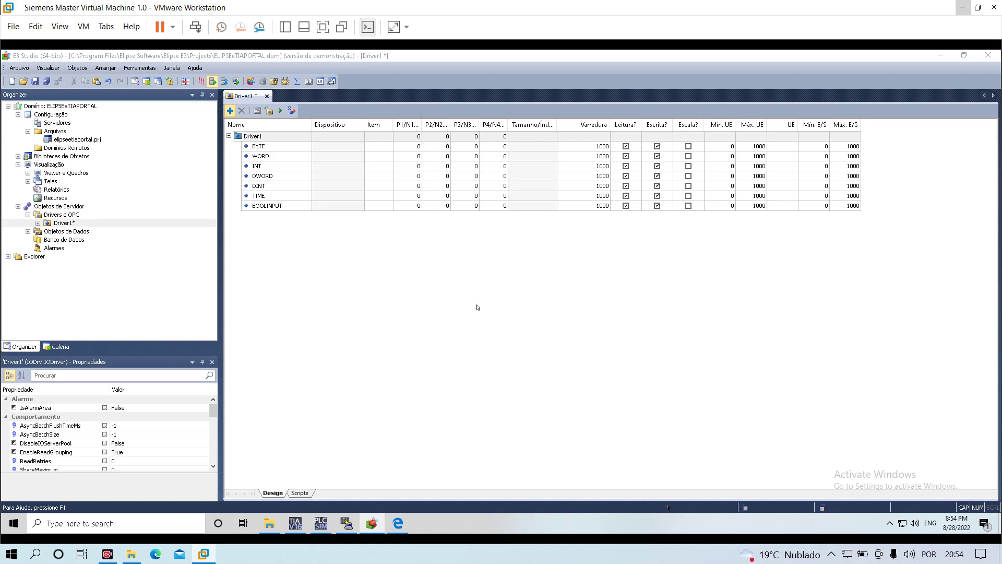
# Rename the BOOLINPUT tag as BOOLINPUTLIGA
pyautogui.click(293, 207)
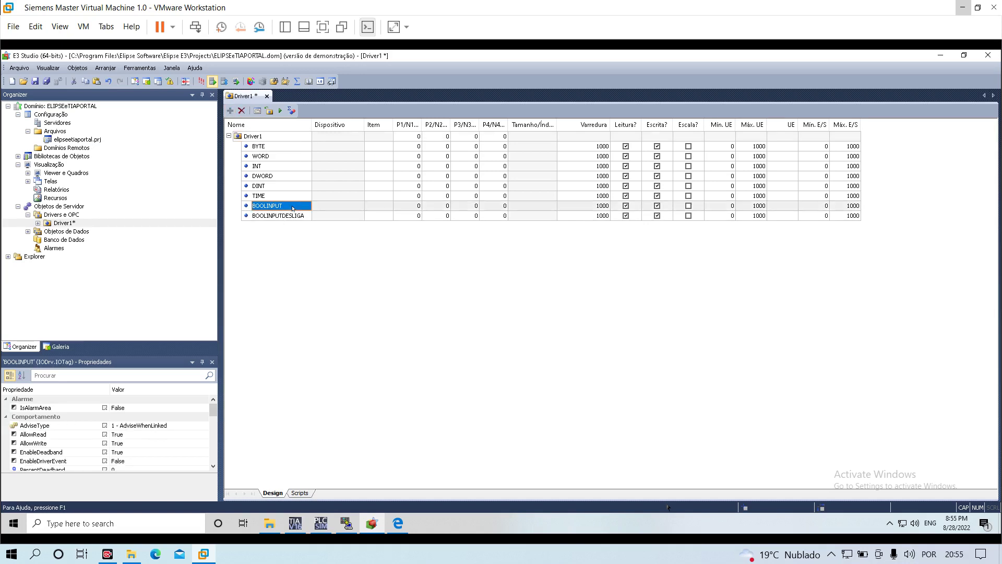
pyautogui.doubleClick(292, 207)
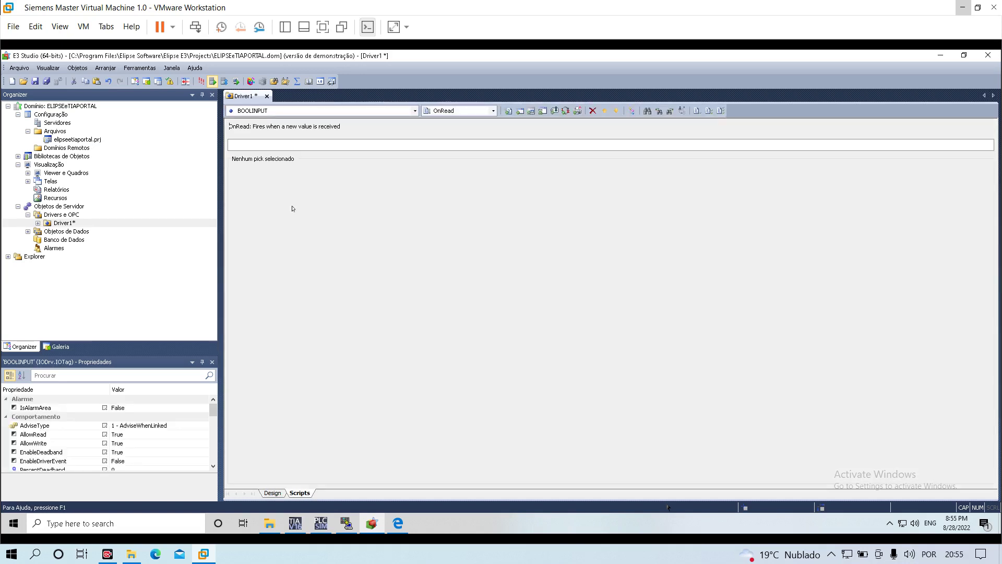
pyautogui.click(272, 492)
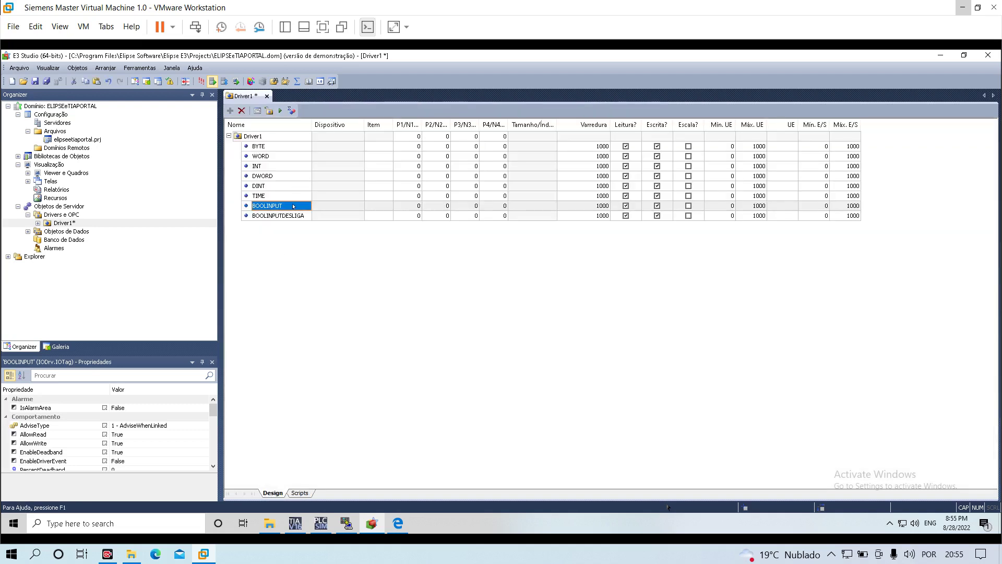
pyautogui.write('L')
pyautogui.write('BOO')
pyautogui.write('LINPUTLIGA')
pyautogui.click(303, 216)
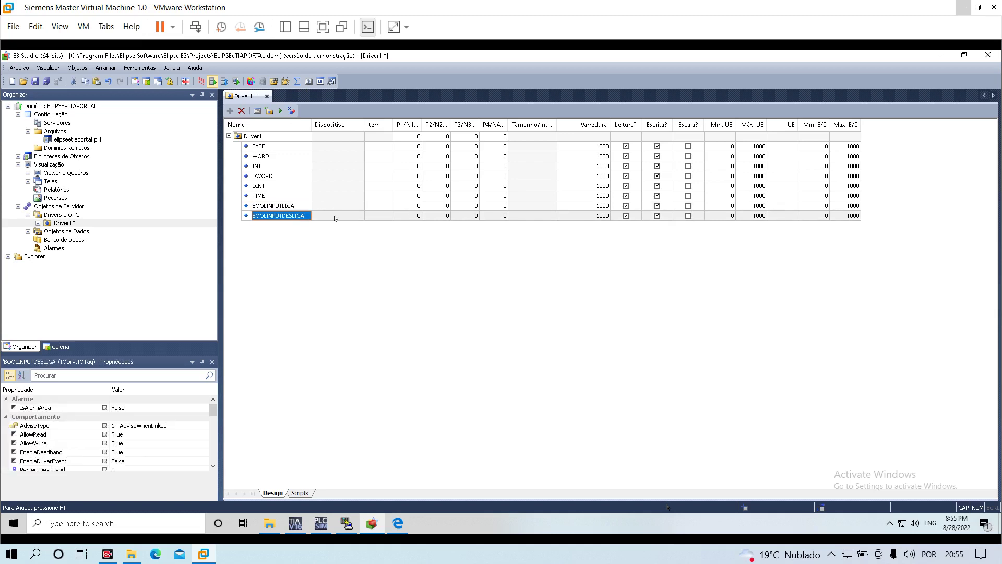
# Add one communication tag named BOOLSAIDA to Driver1
pyautogui.click(253, 137)
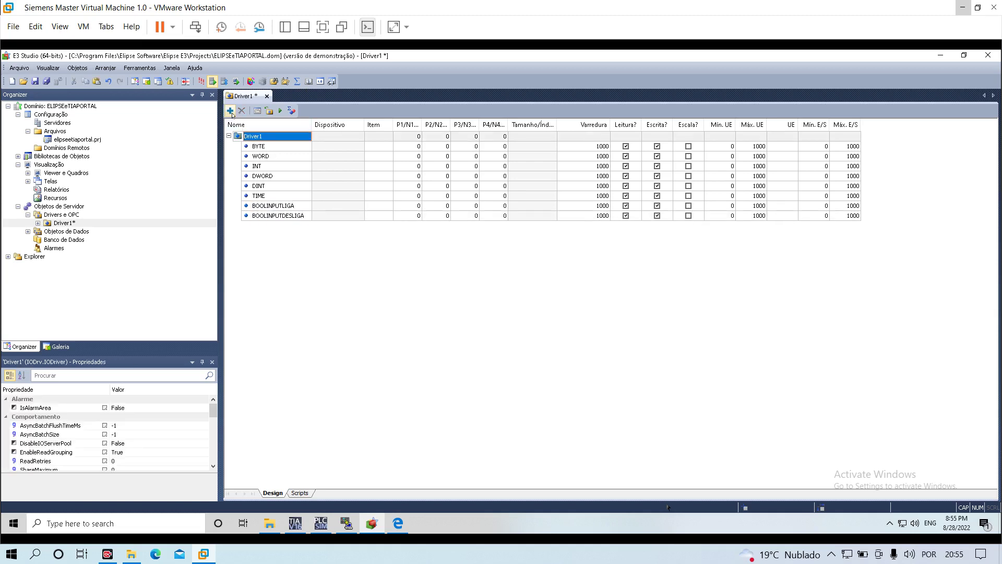
pyautogui.click(230, 111)
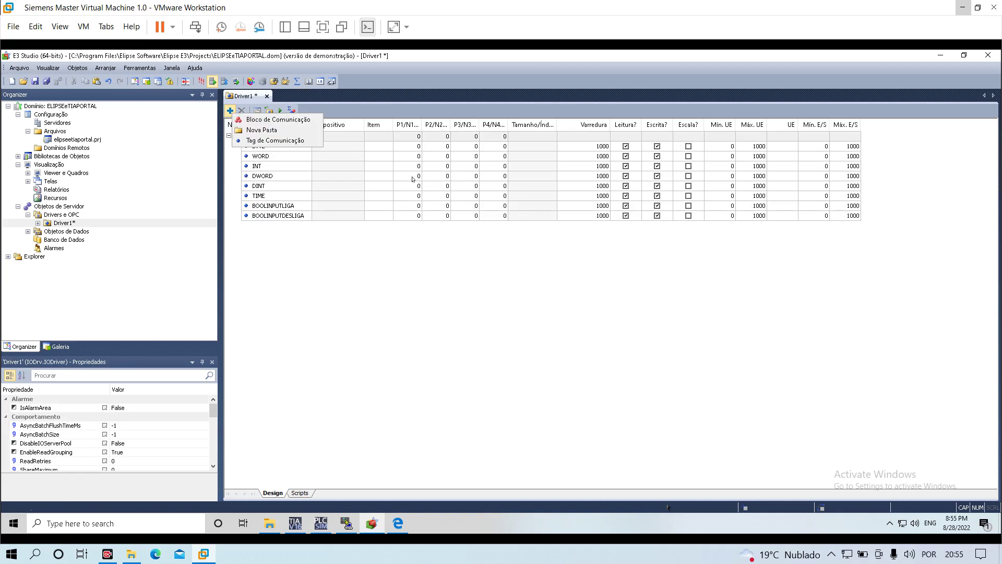
pyautogui.click(275, 140)
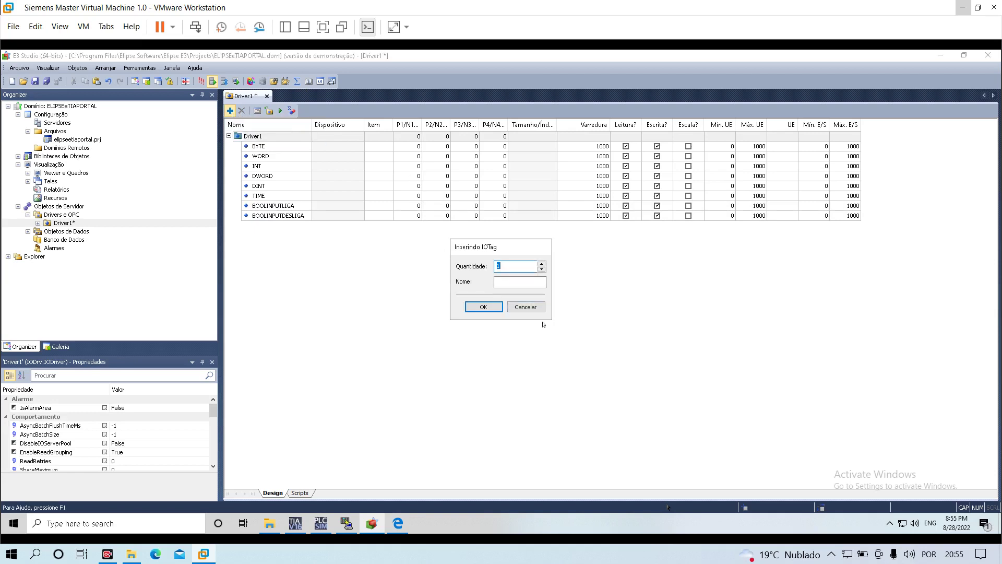
pyautogui.click(507, 281)
pyautogui.write('BOOLSAIDA')
pyautogui.click(482, 307)
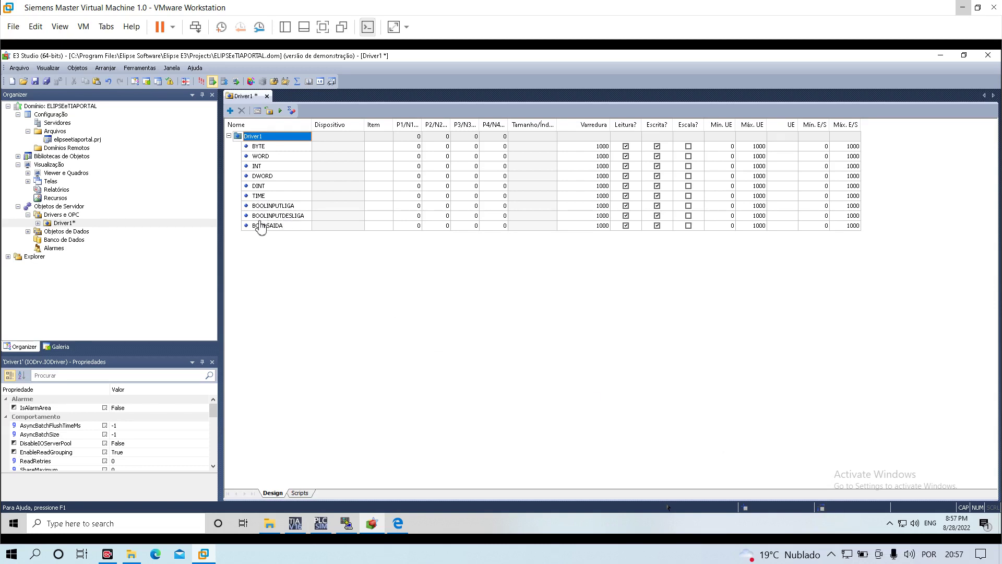
# Add one communication tag named BYTEINPUT to Driver1
pyautogui.click(229, 110)
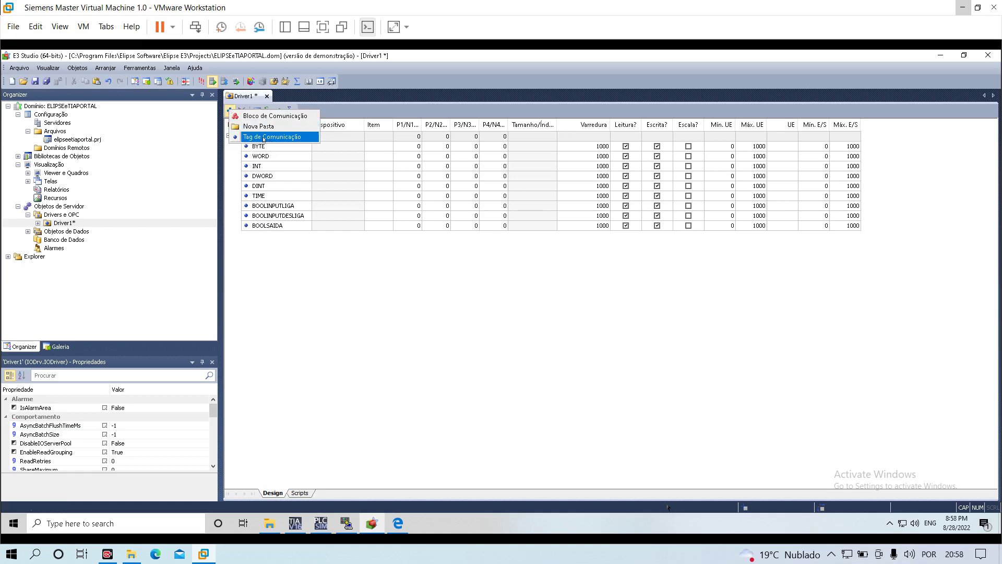
pyautogui.click(271, 137)
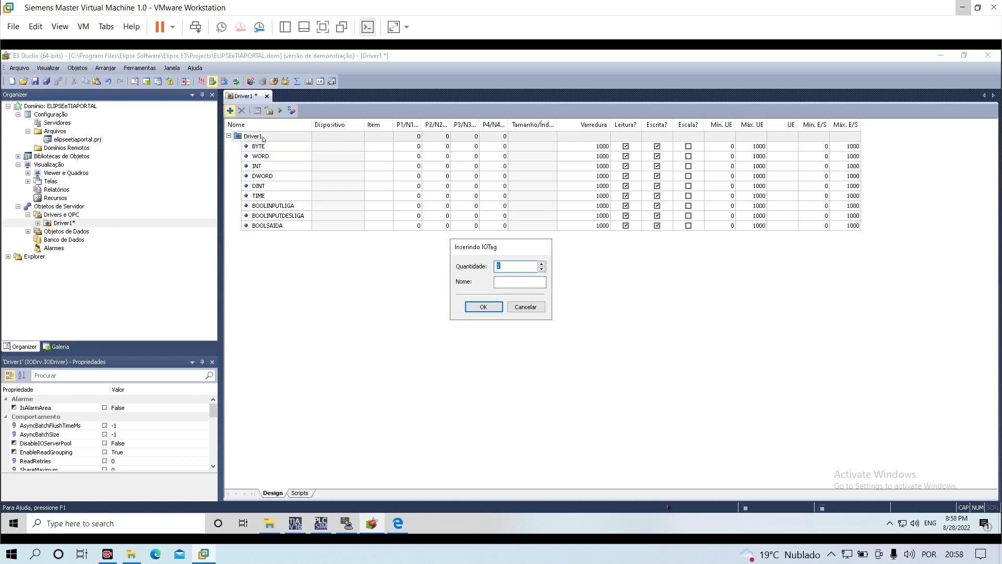
pyautogui.click(511, 282)
pyautogui.write('YTEINPUT')
pyautogui.click(478, 309)
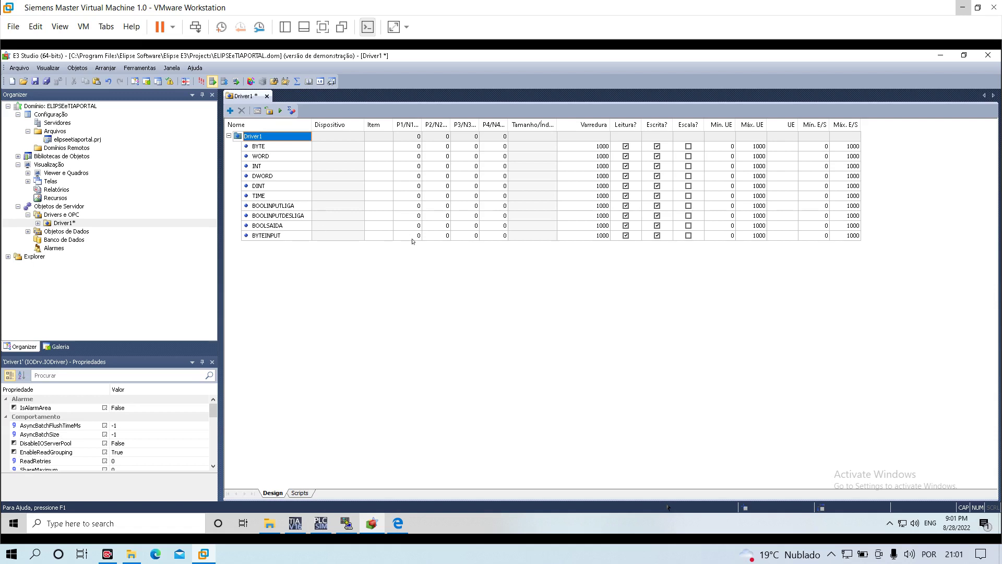
# Review the BOOLINPUTLIGA, BOOLINPUTDESLIGA and BYTEINPUT tags and the N parameter fields of BYTEINPUT
pyautogui.click(302, 216)
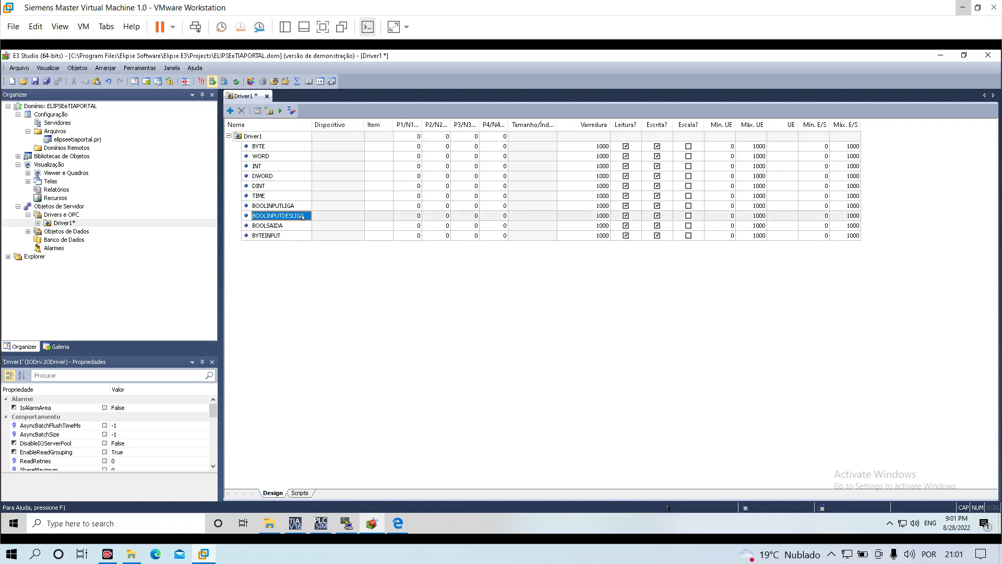
pyautogui.click(304, 208)
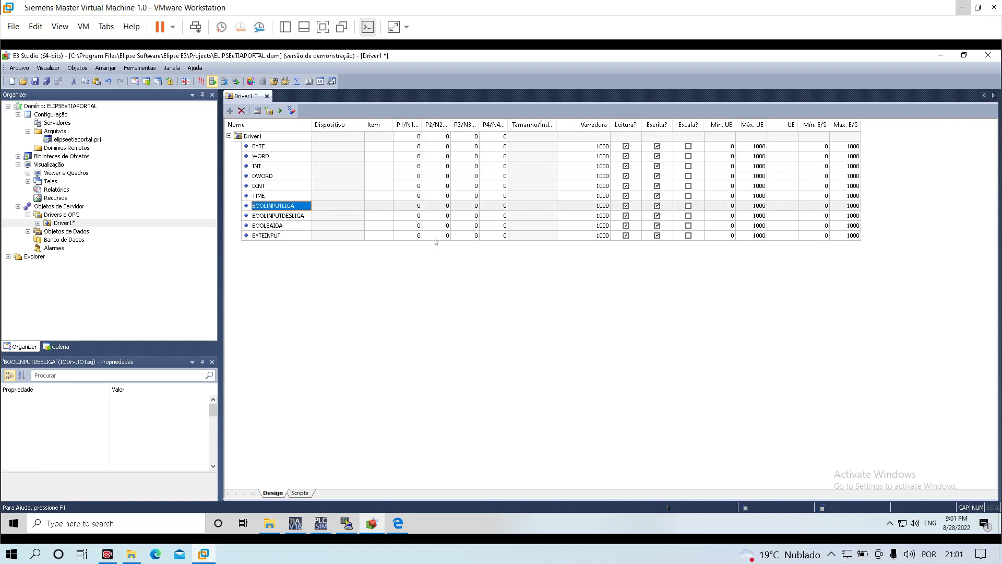
pyautogui.click(457, 237)
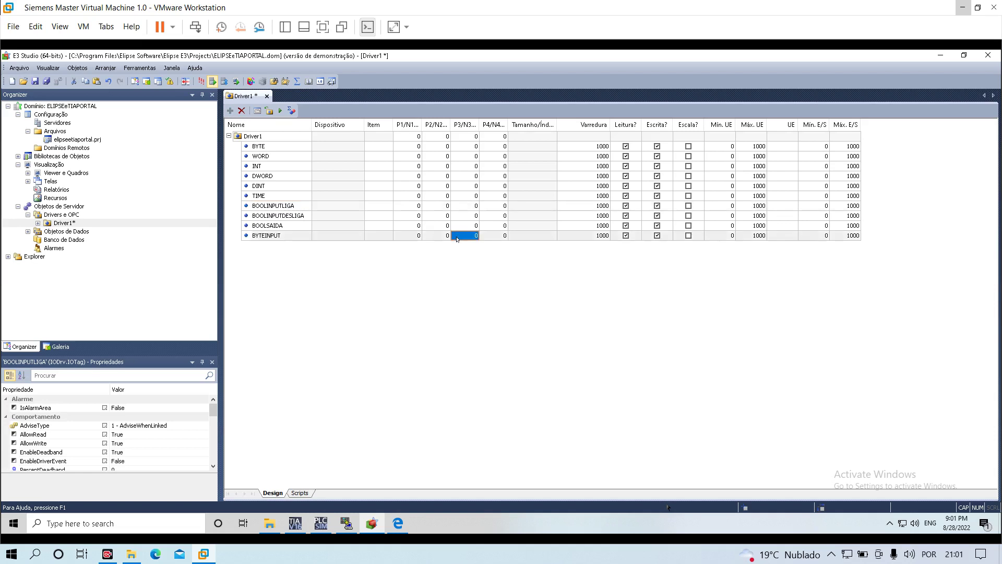
pyautogui.click(295, 204)
pyautogui.click(505, 236)
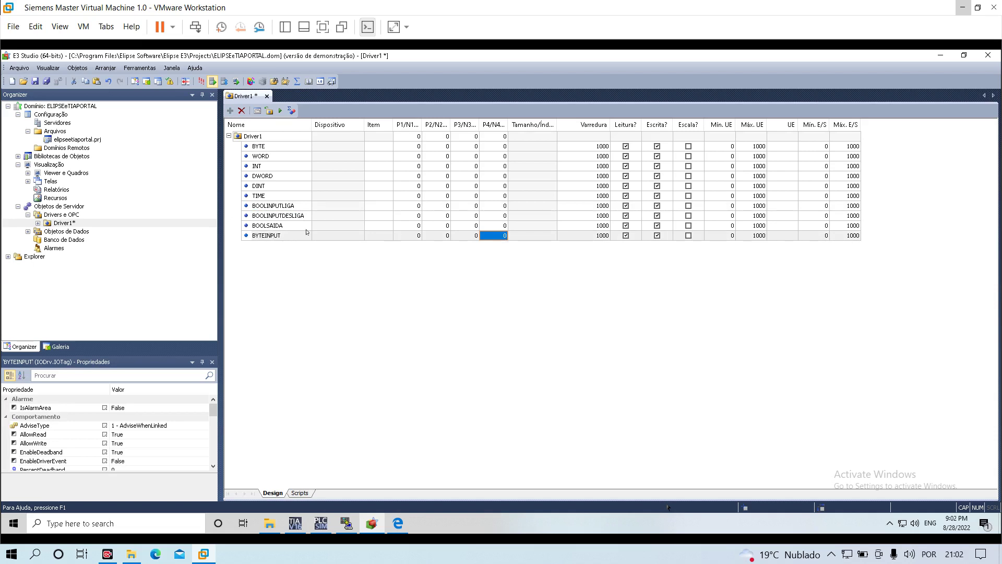
pyautogui.click(464, 237)
pyautogui.click(284, 235)
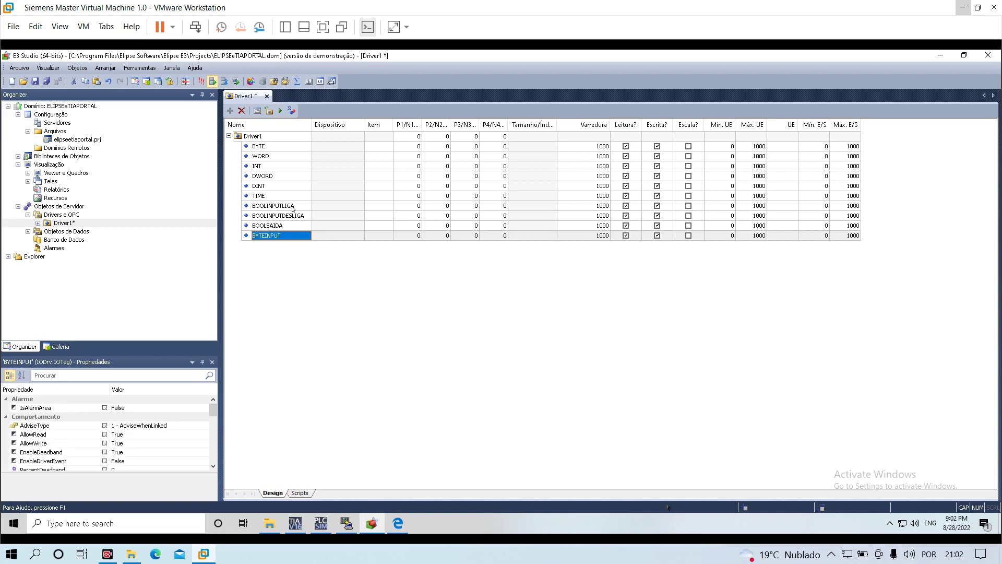
pyautogui.click(293, 208)
pyautogui.click(293, 218)
pyautogui.click(287, 235)
pyautogui.click(277, 206)
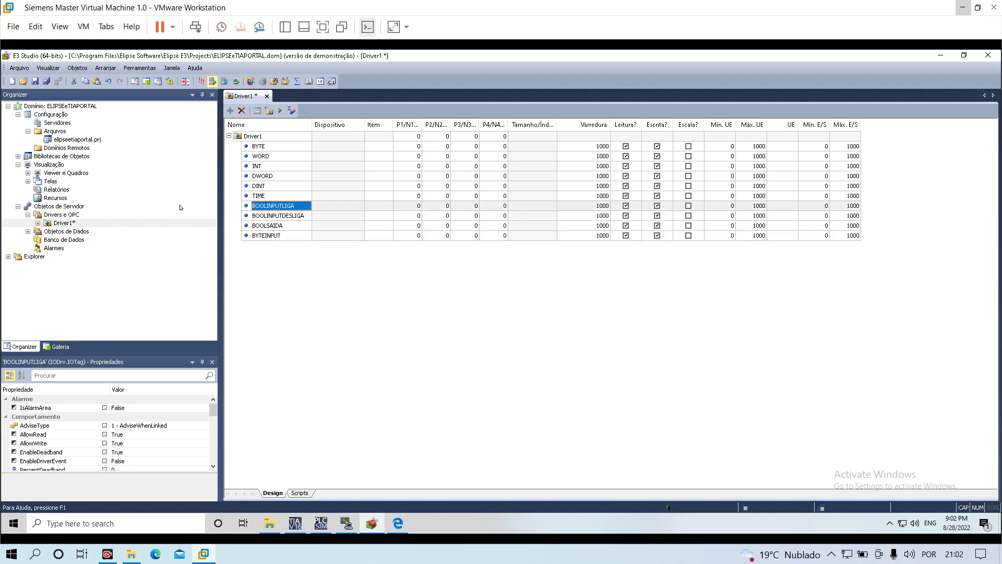
pyautogui.click(263, 235)
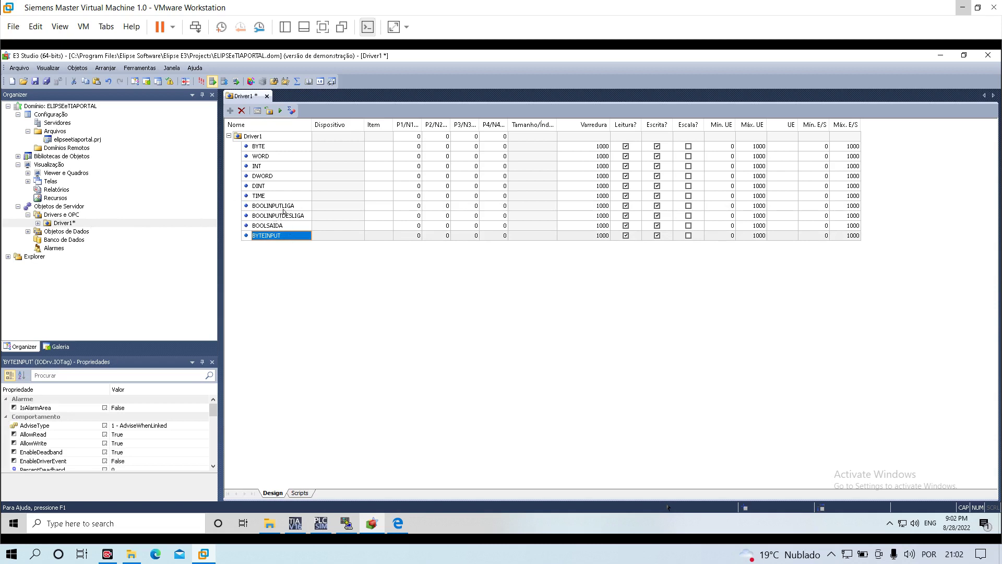
pyautogui.click(301, 207)
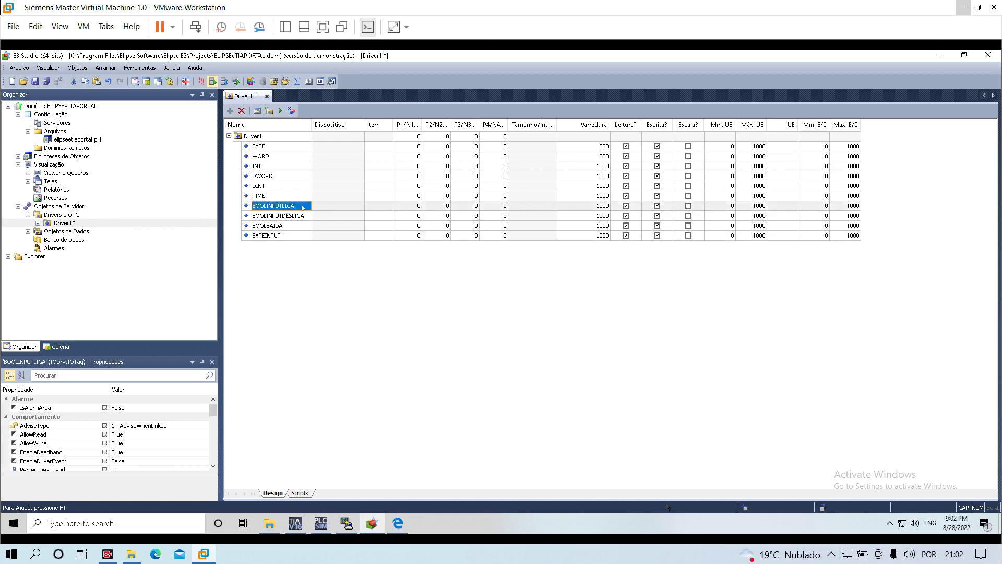
pyautogui.click(298, 217)
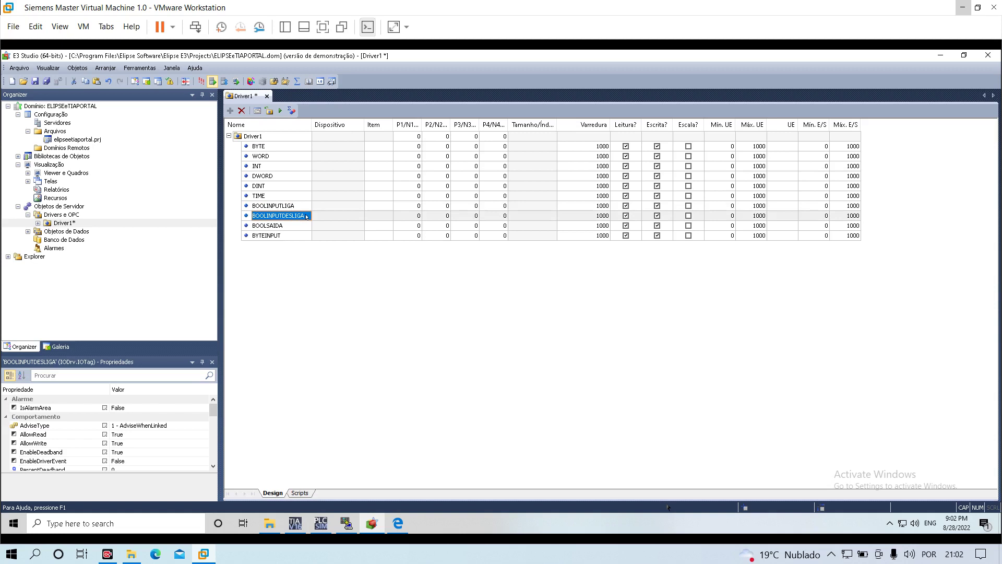
pyautogui.click(299, 236)
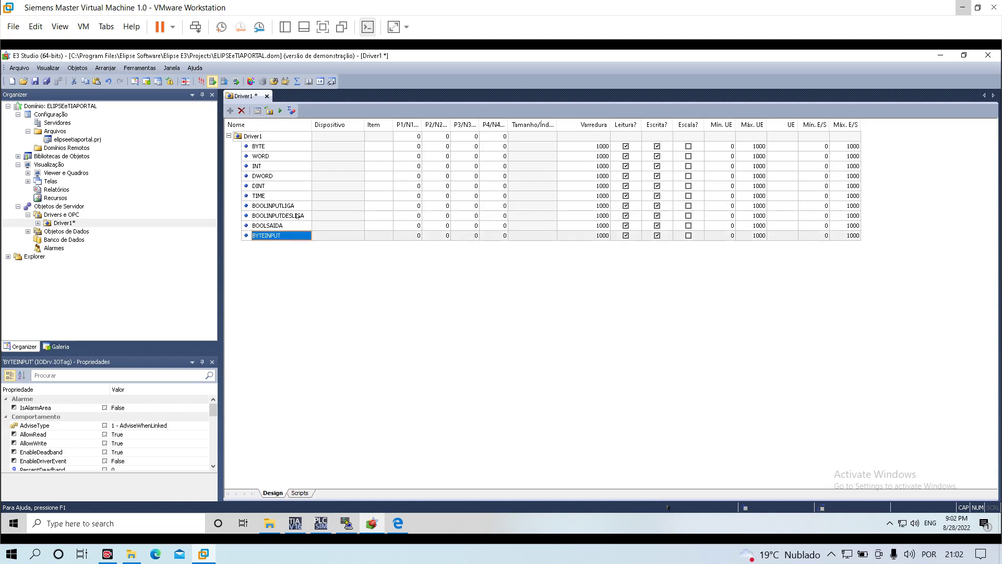
pyautogui.click(293, 216)
pyautogui.click(291, 206)
pyautogui.click(287, 216)
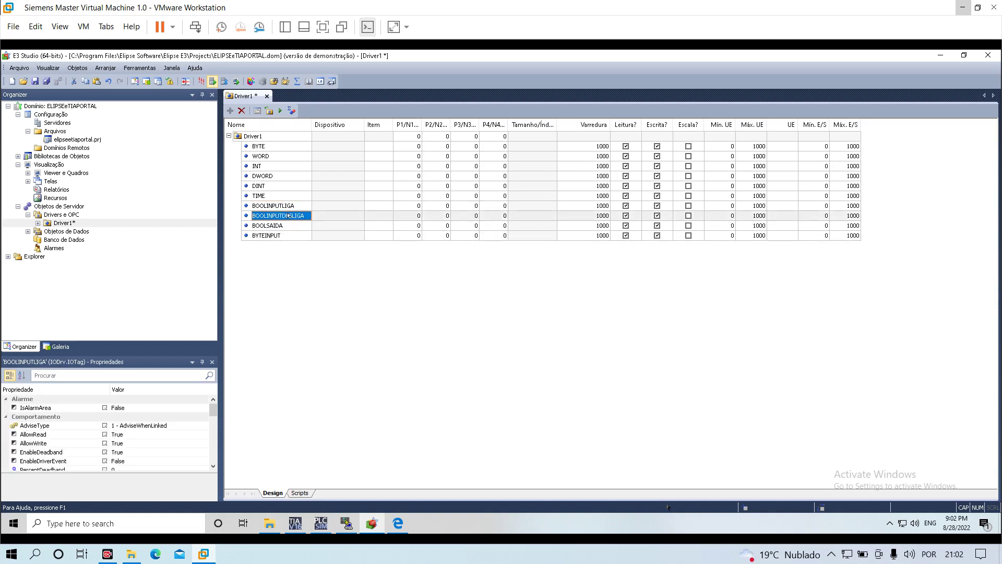
pyautogui.click(284, 206)
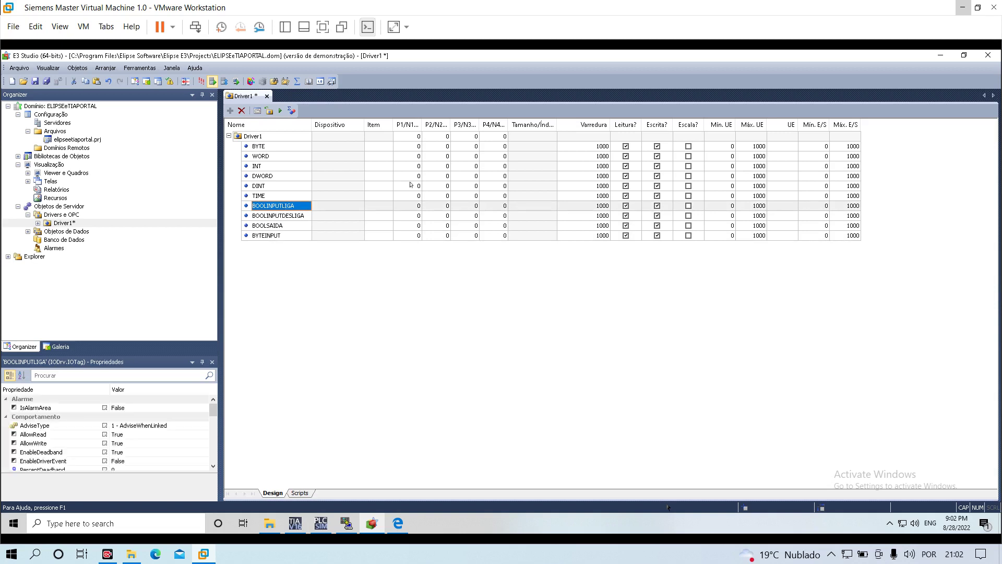
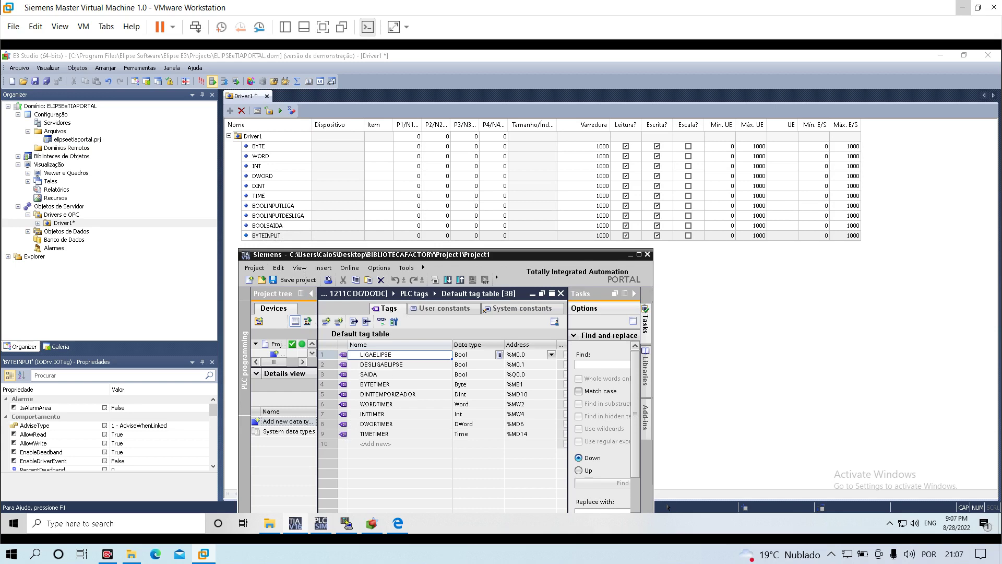
# Compare the LIGAELIPSE, DESLIGAELIPSE and SAIDA tags and their addresses in the TIA Portal default tag table with Driver1's Boolean tags
pyautogui.click(403, 376)
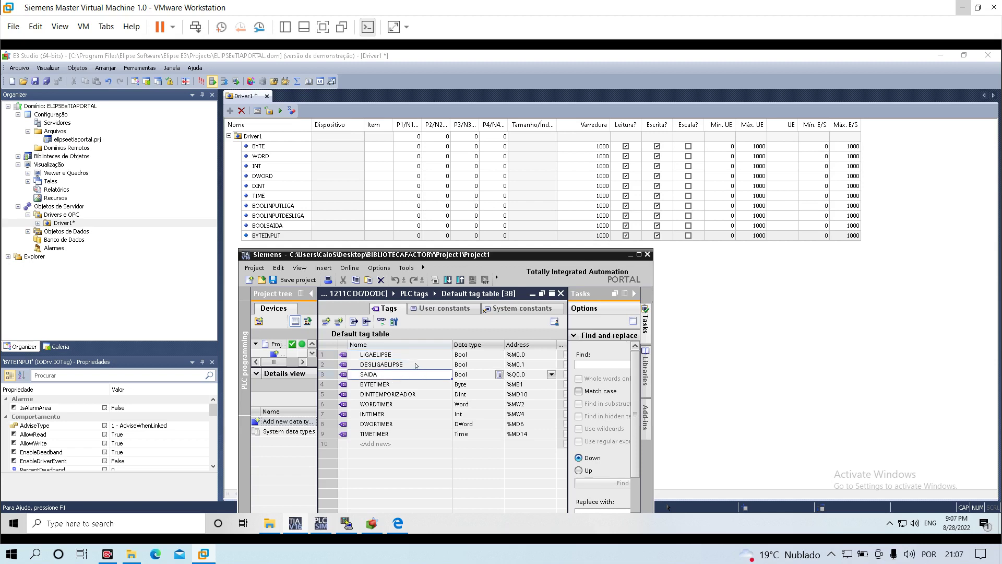
pyautogui.click(416, 366)
pyautogui.click(418, 354)
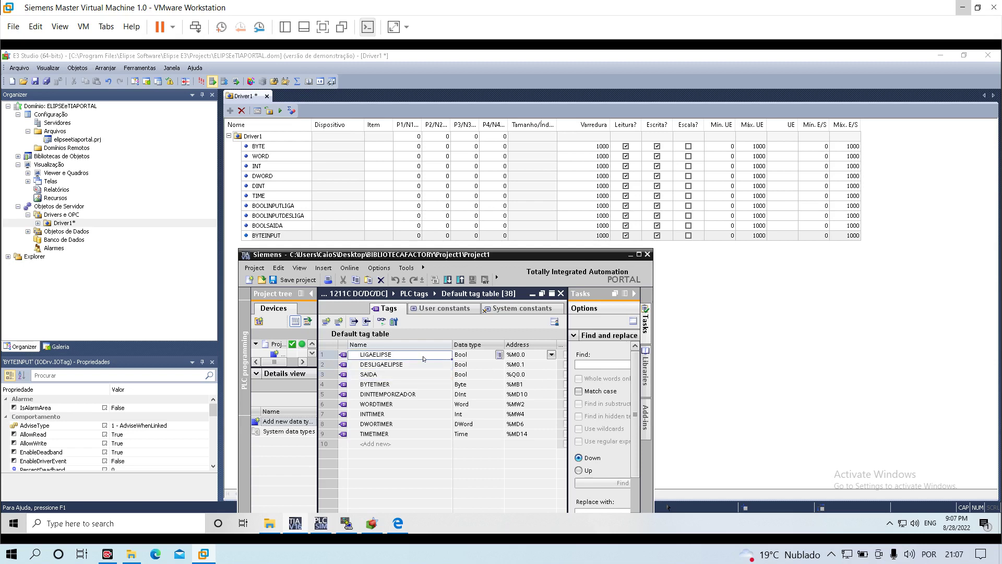
pyautogui.click(424, 364)
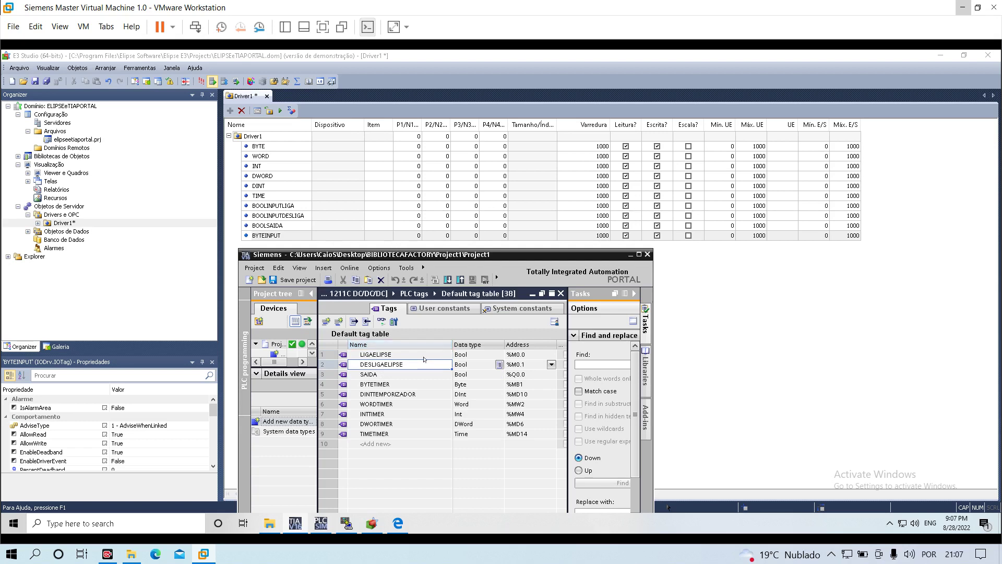
pyautogui.click(424, 358)
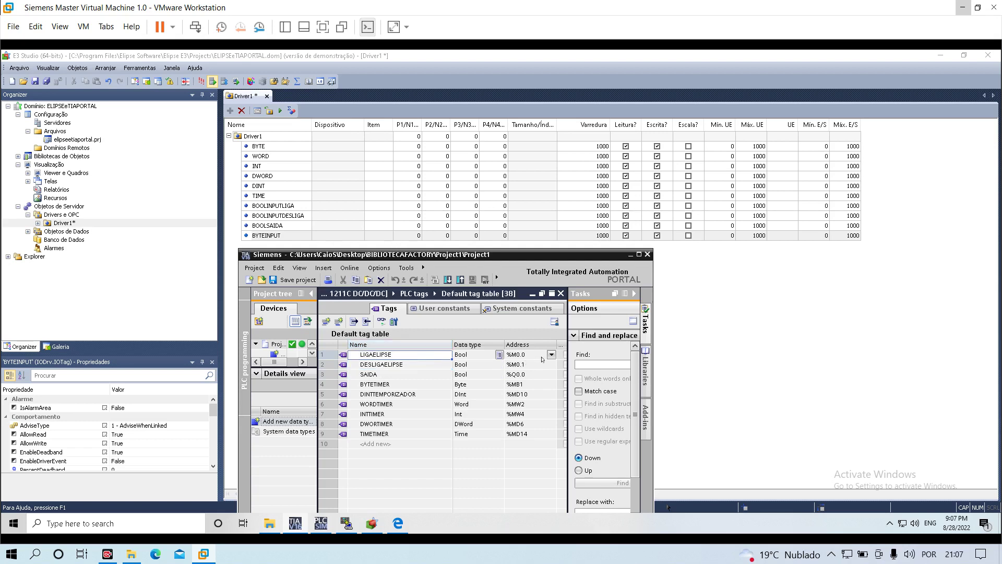
pyautogui.click(520, 367)
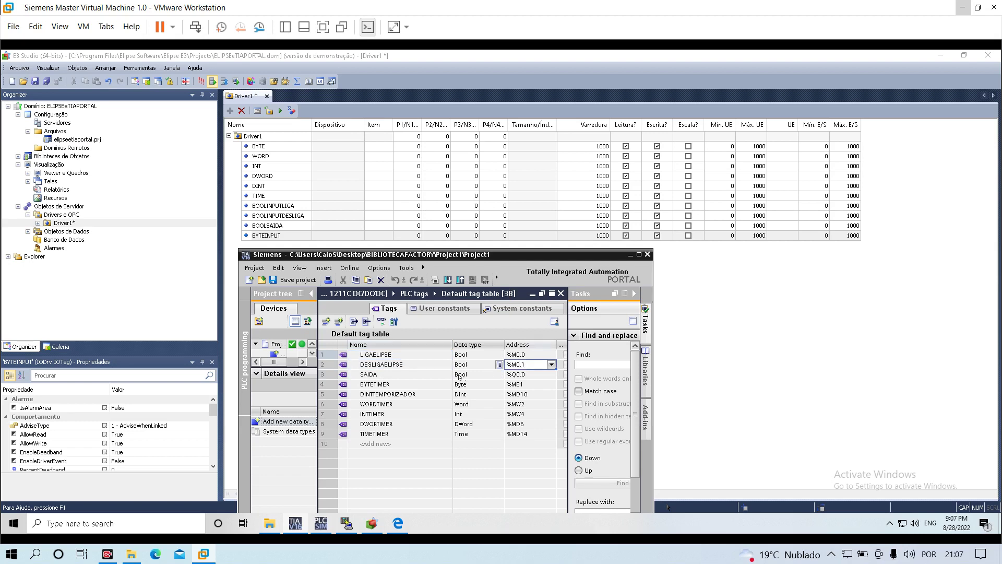
pyautogui.click(281, 215)
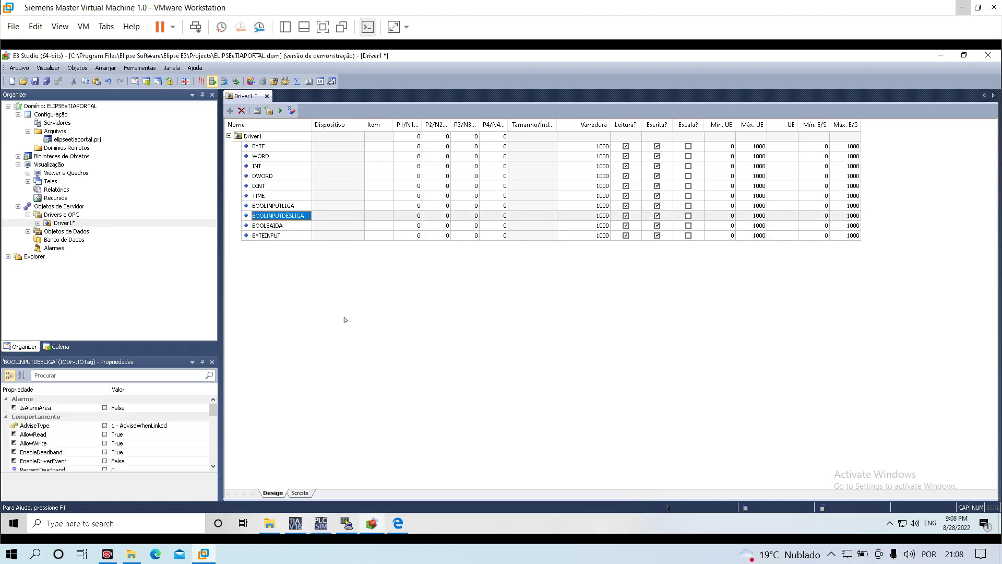
pyautogui.click(302, 523)
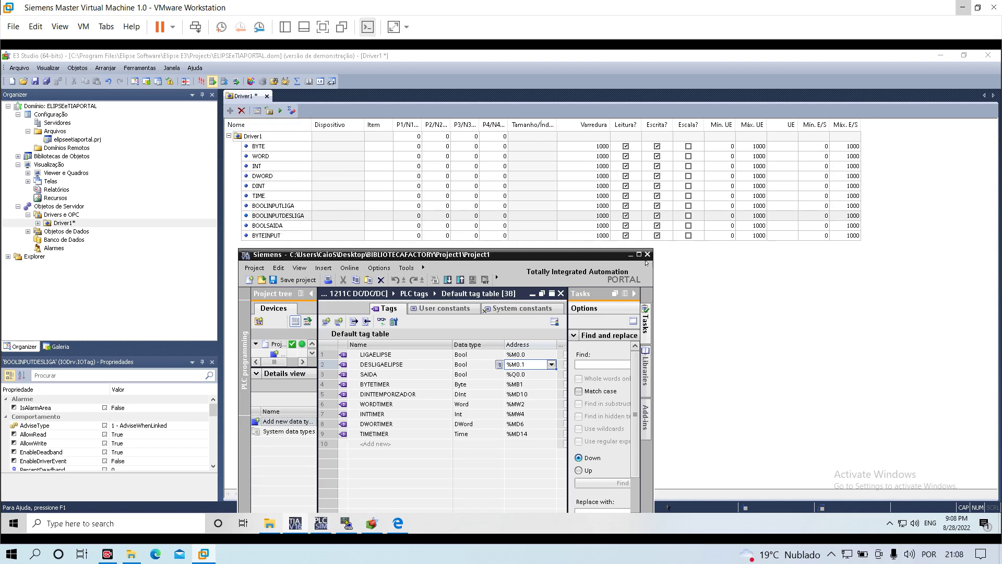
pyautogui.click(631, 254)
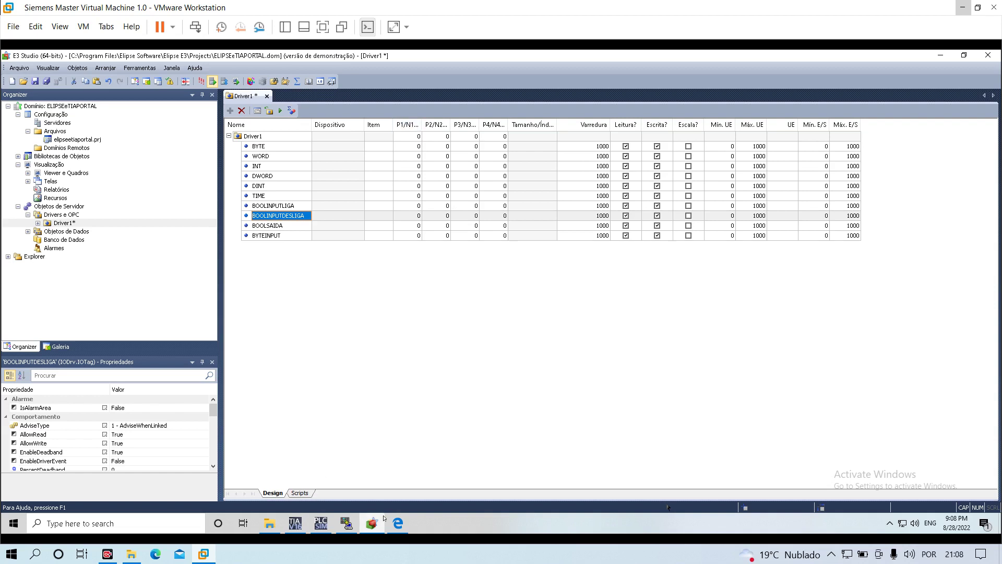
# Switch to MProt_us.pdf in Edge and examine the N1/B1 parameter description for the ISOTCP and ISOTCP243 protocols and the Default Slave Address
pyautogui.click(398, 523)
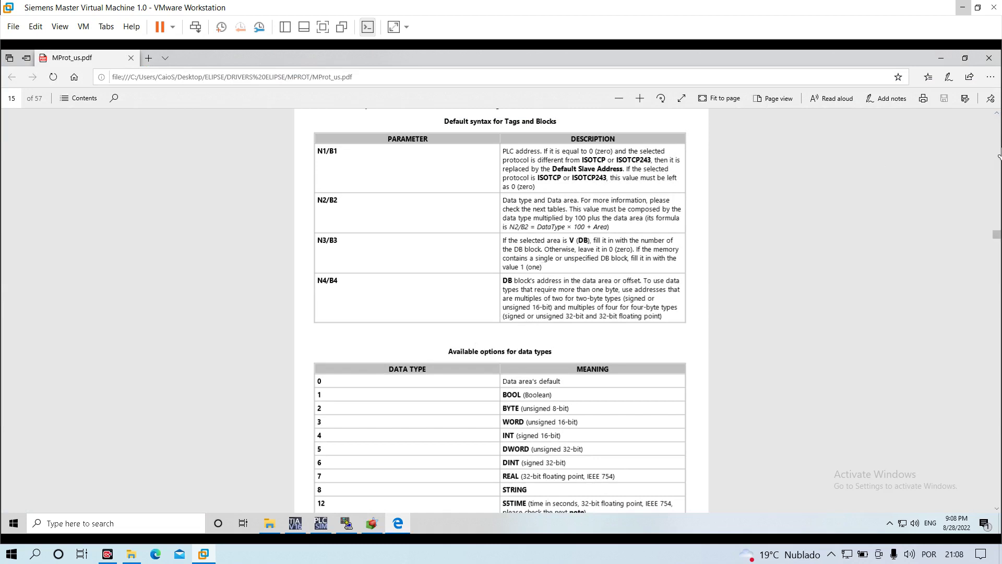
pyautogui.click(997, 114)
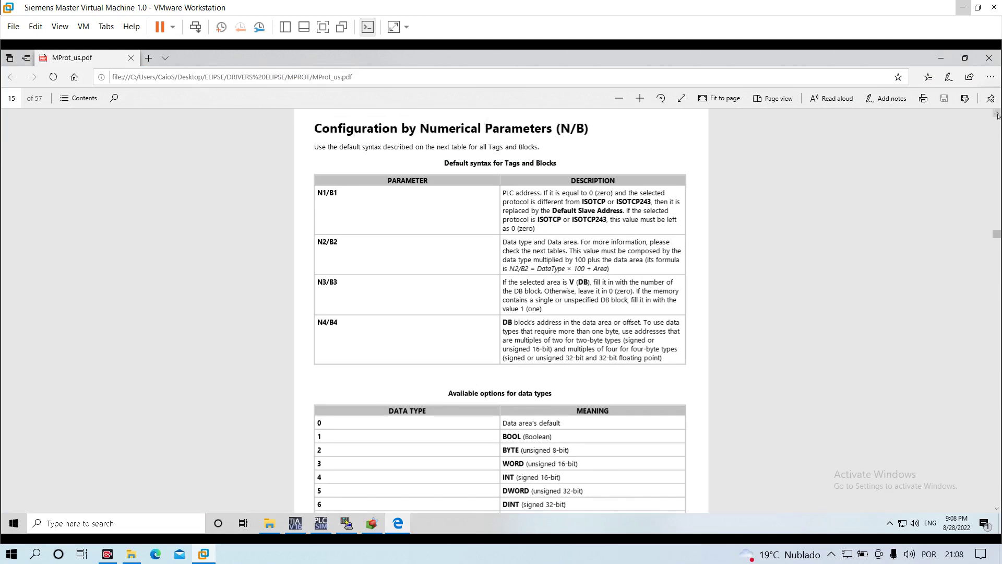
pyautogui.click(997, 114)
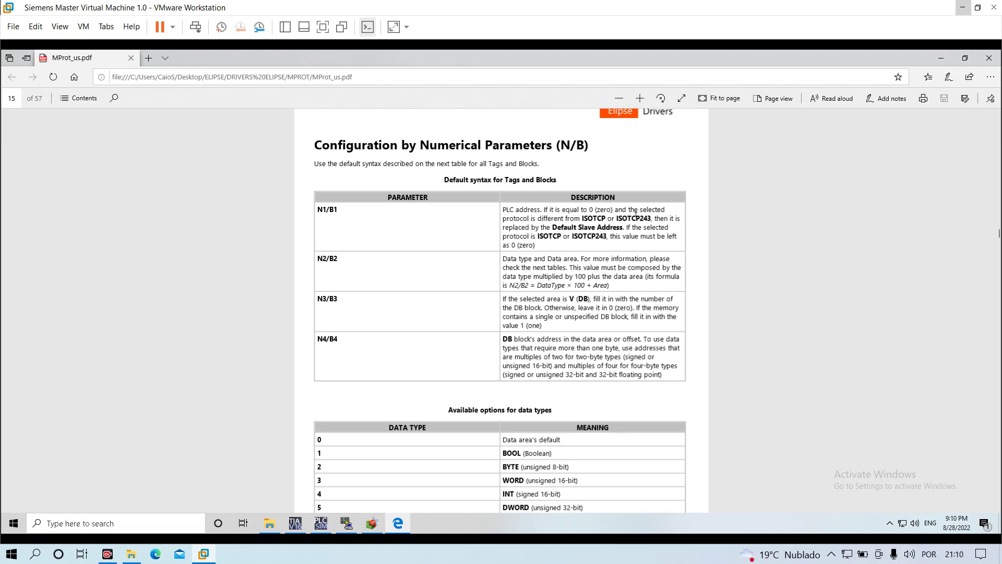
pyautogui.moveTo(649, 215); pyautogui.dragTo(623, 218)
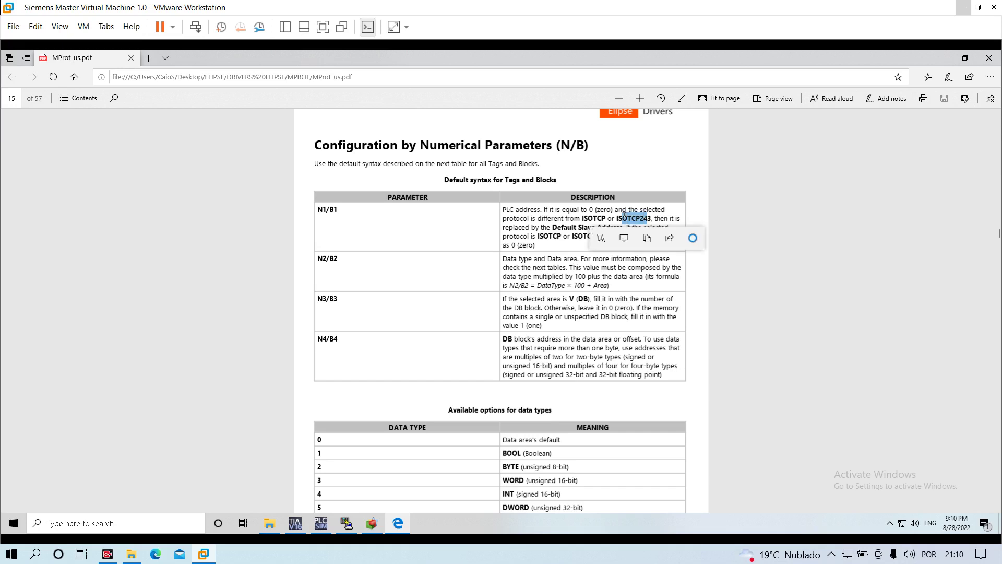
pyautogui.click(643, 219)
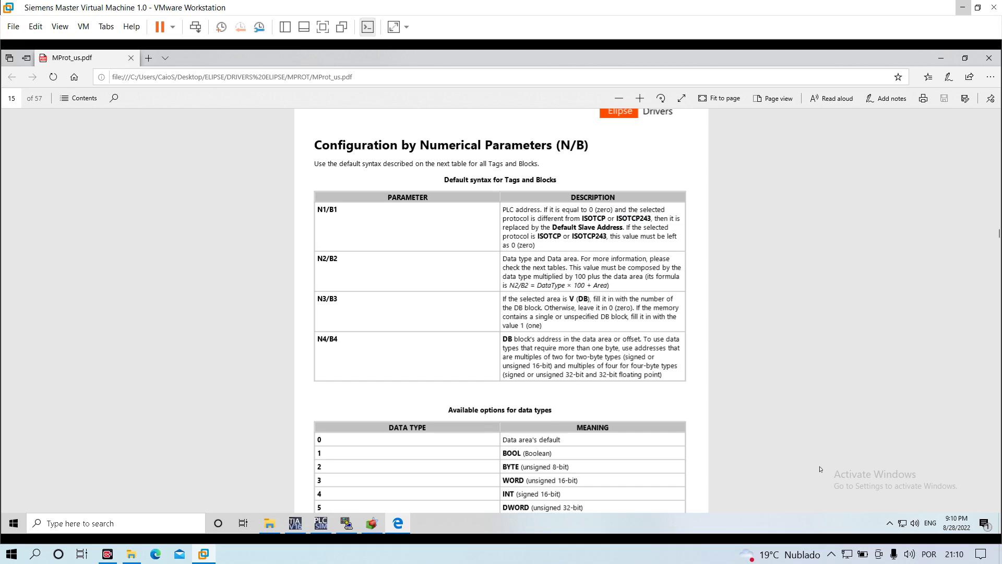
pyautogui.moveTo(568, 214); pyautogui.dragTo(651, 219)
pyautogui.click(595, 218)
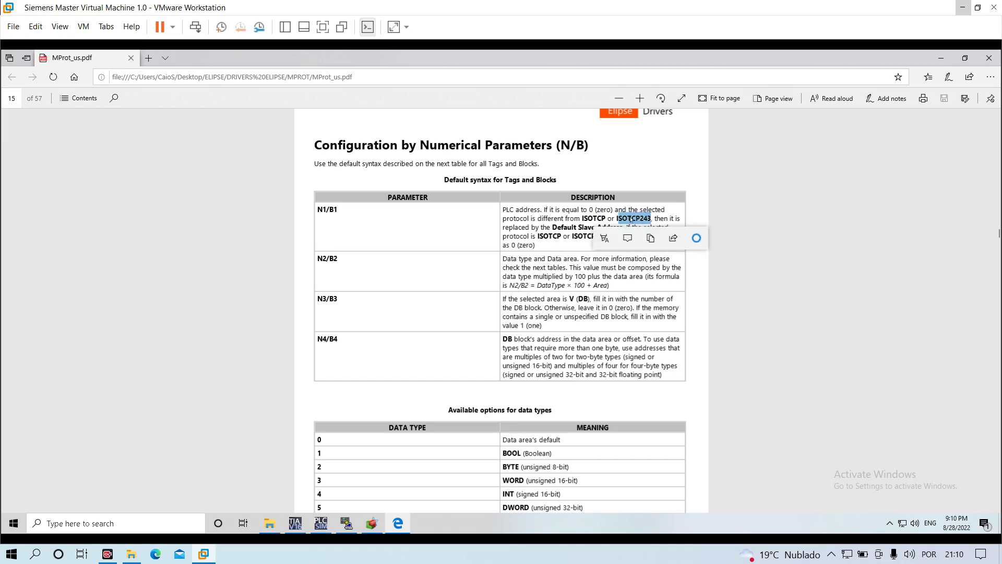
pyautogui.click(630, 216)
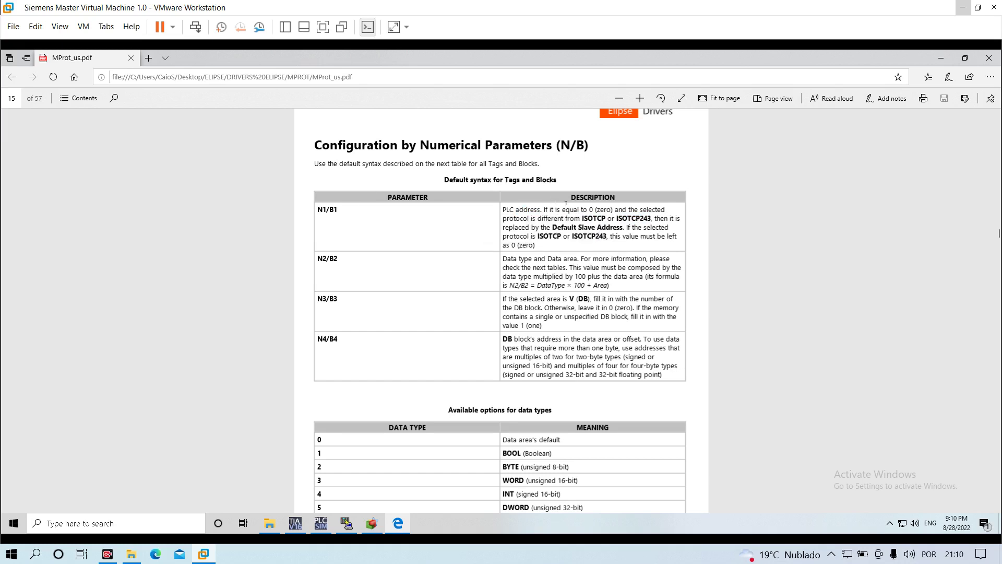
pyautogui.moveTo(565, 208); pyautogui.dragTo(596, 209)
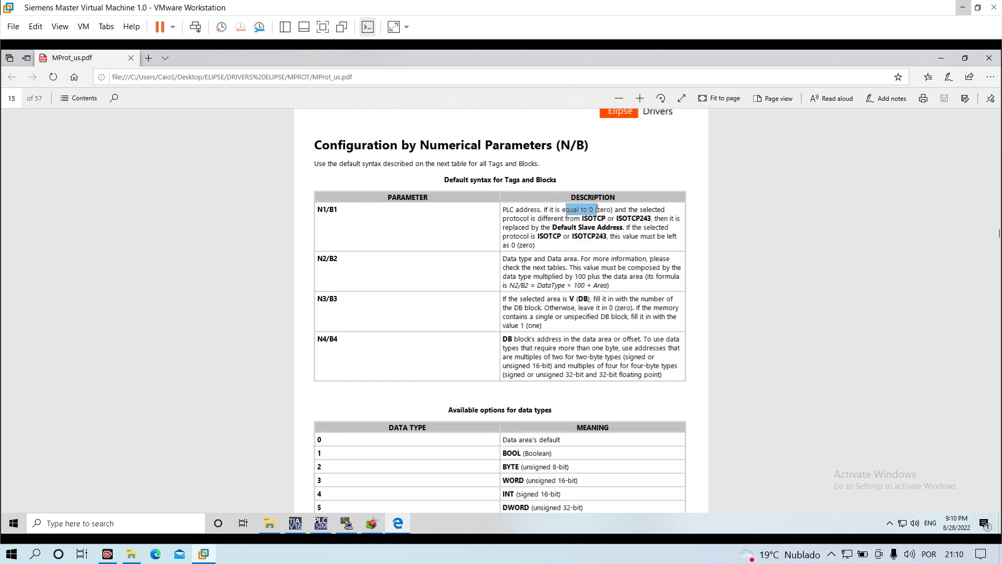
pyautogui.click(537, 218)
pyautogui.doubleClick(604, 225)
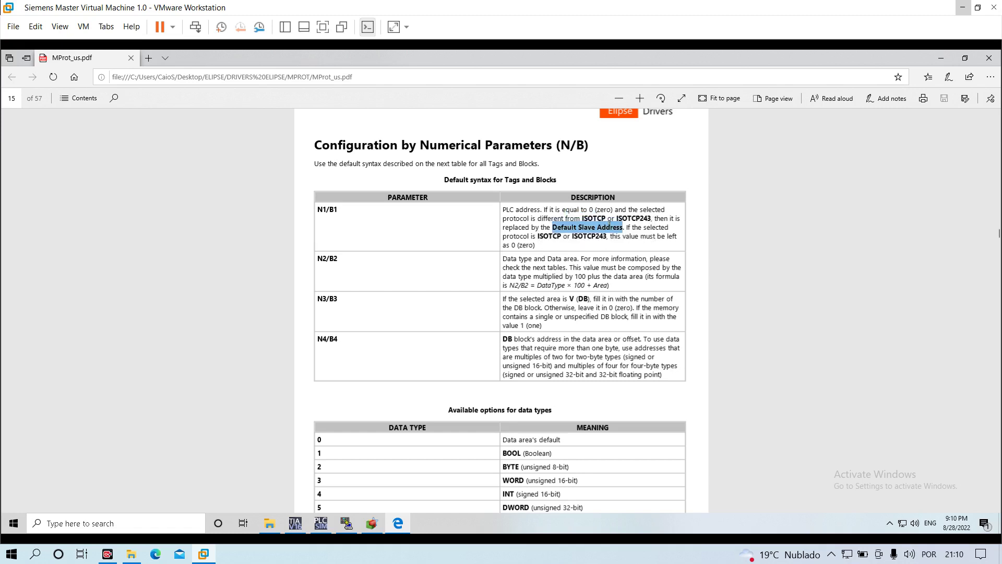
pyautogui.click(616, 225)
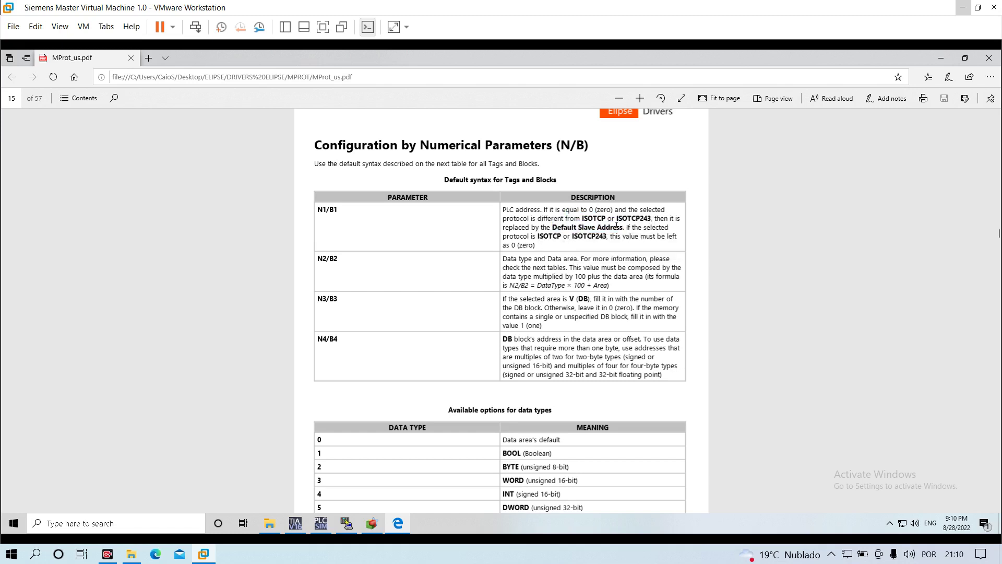
# Read the N1/B1 description in the MProt manual, focusing on the value required for the ISOTCP and ISOTCP243 protocols
pyautogui.moveTo(626, 226); pyautogui.dragTo(668, 227)
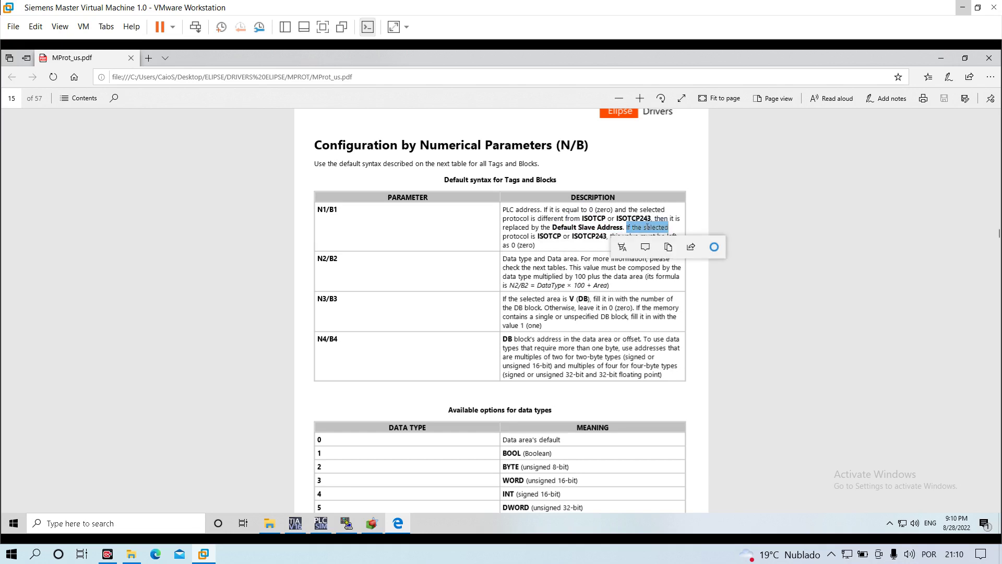
pyautogui.doubleClick(529, 227)
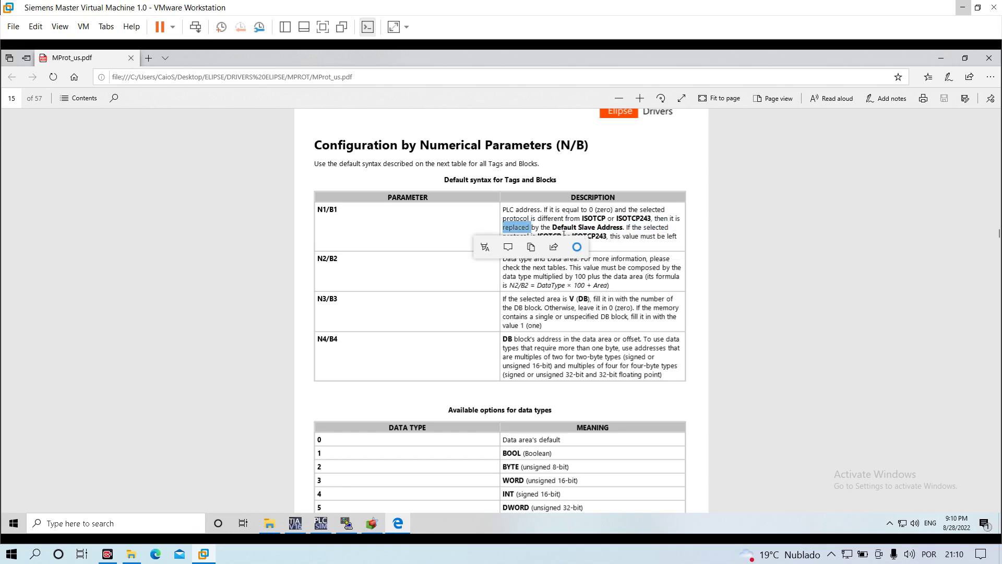
pyautogui.click(621, 227)
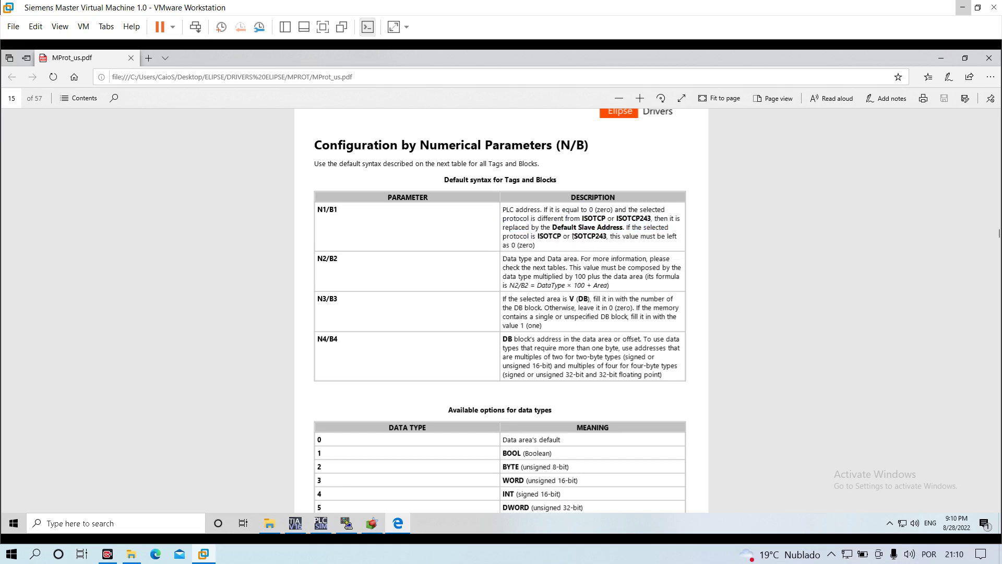
pyautogui.moveTo(571, 236); pyautogui.dragTo(610, 236)
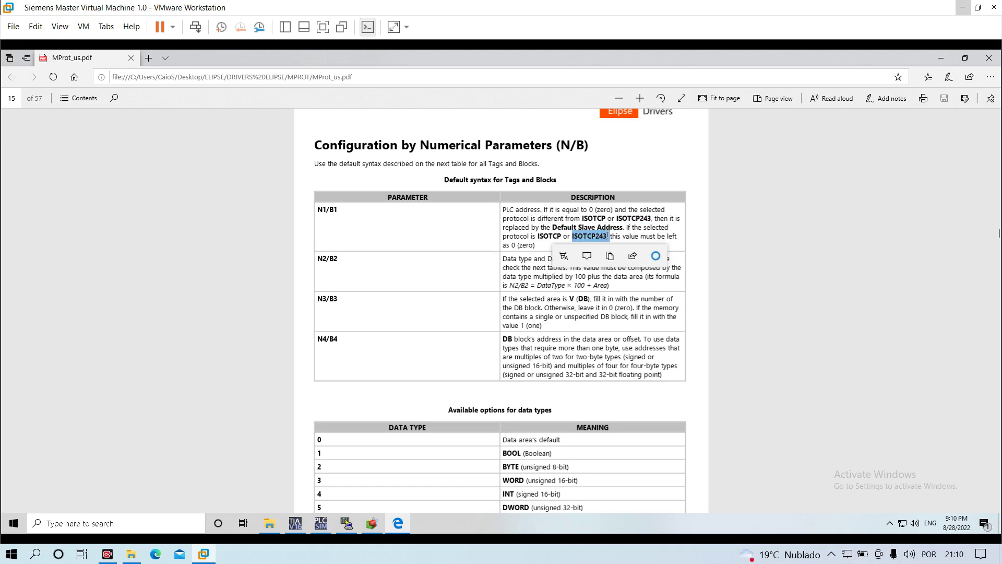
pyautogui.click(673, 236)
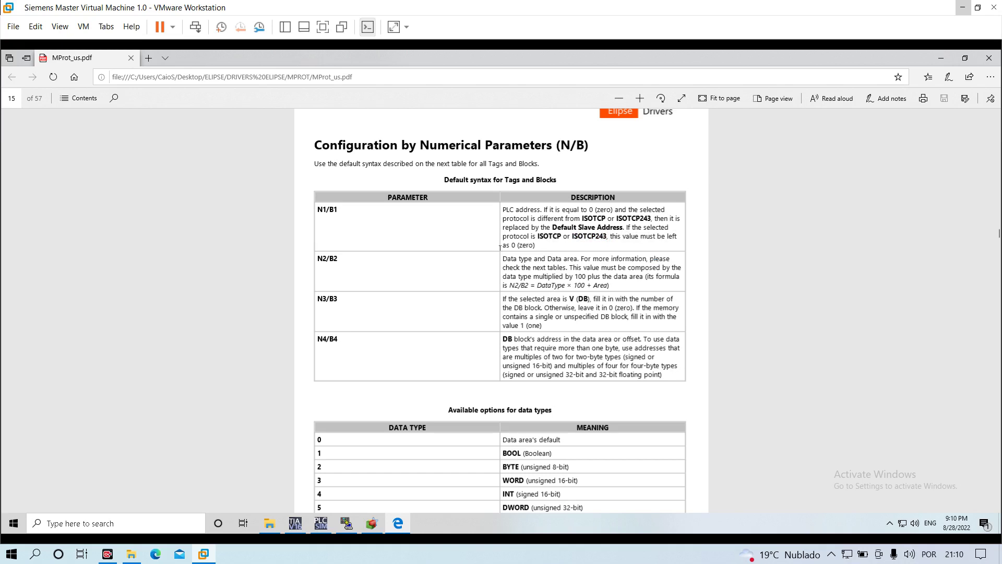
pyautogui.moveTo(505, 246); pyautogui.dragTo(533, 244)
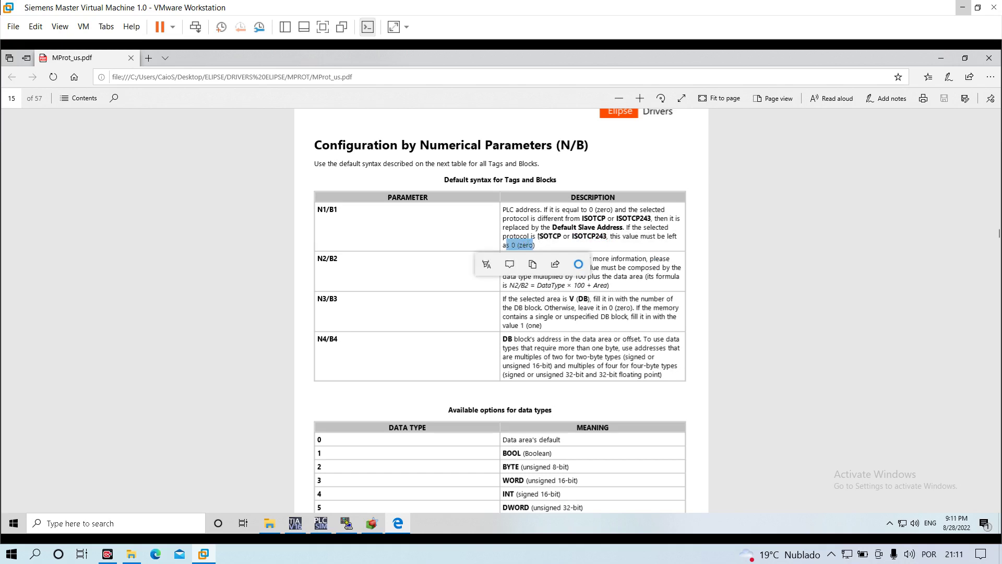
pyautogui.doubleClick(557, 236)
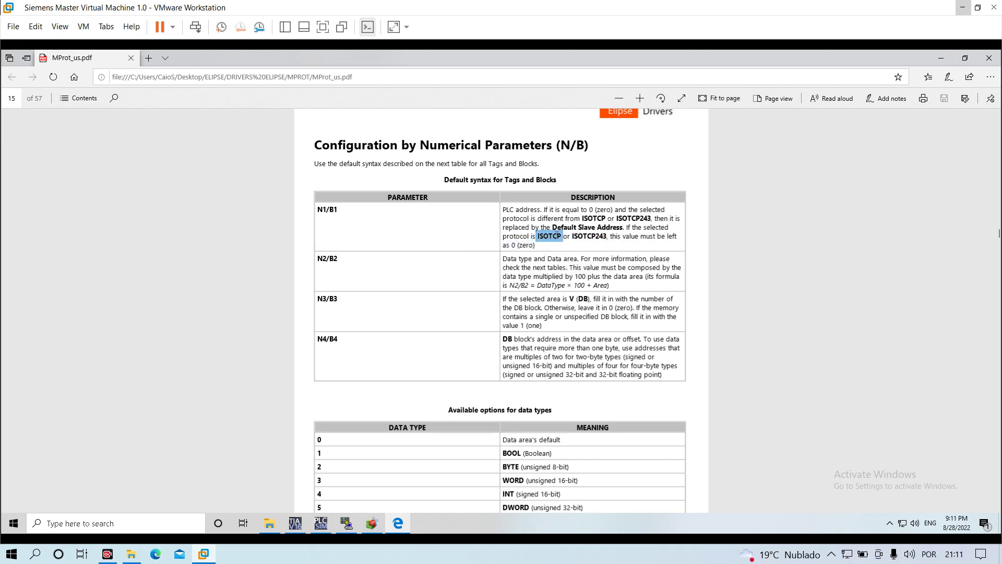
pyautogui.click(565, 236)
pyautogui.moveTo(507, 236); pyautogui.dragTo(537, 236)
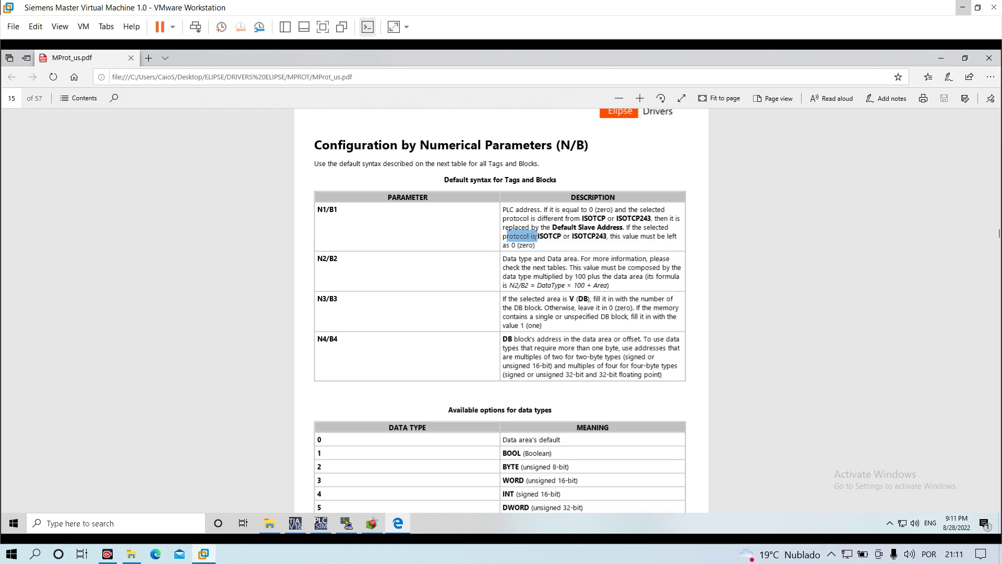
pyautogui.click(594, 231)
# Examine in the N1/B1 description when the PLC address is replaced by the Default Slave Address
pyautogui.moveTo(591, 209); pyautogui.dragTo(640, 223)
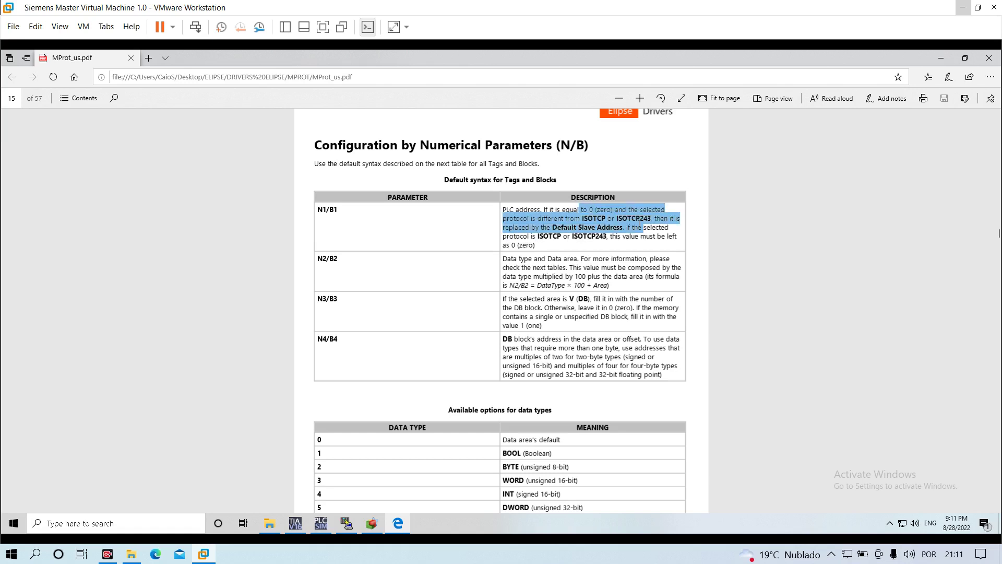
pyautogui.click(639, 223)
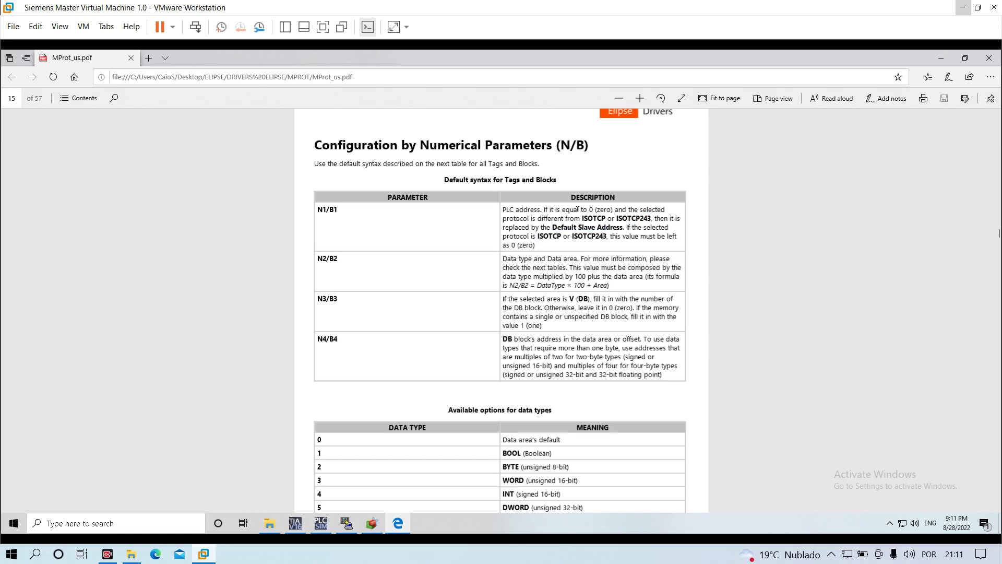
pyautogui.moveTo(554, 227); pyautogui.dragTo(612, 229)
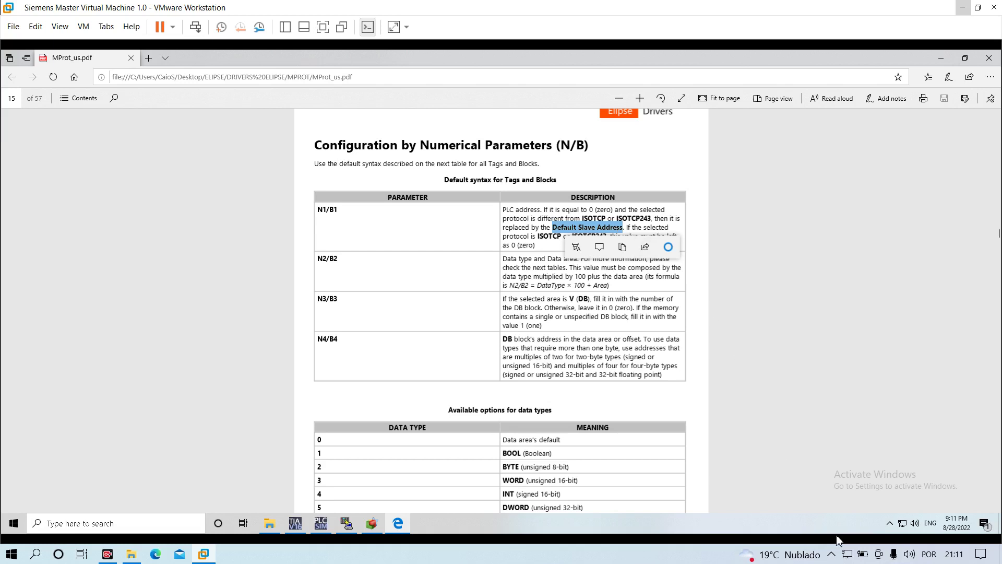
pyautogui.click(619, 261)
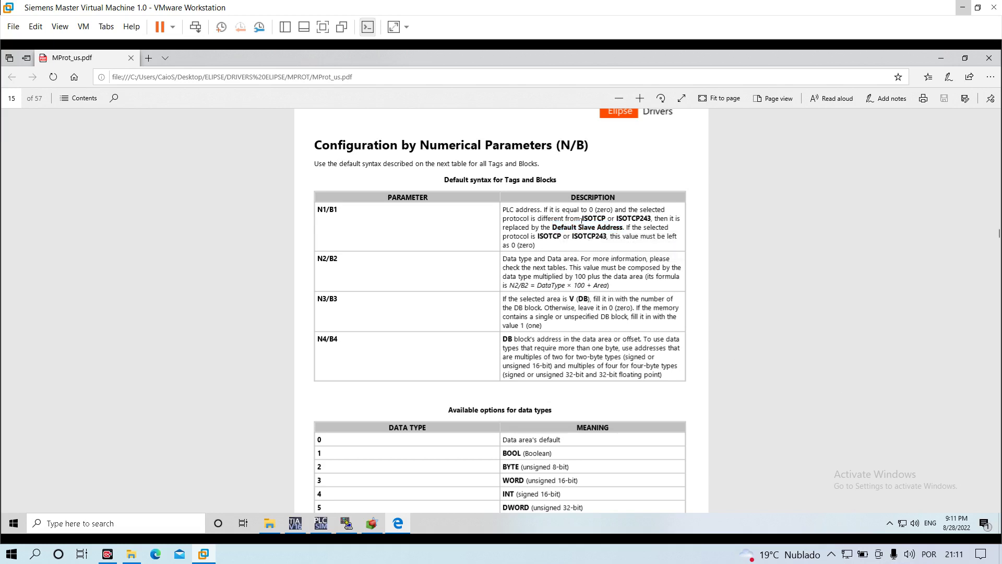
pyautogui.moveTo(581, 218); pyautogui.dragTo(623, 227)
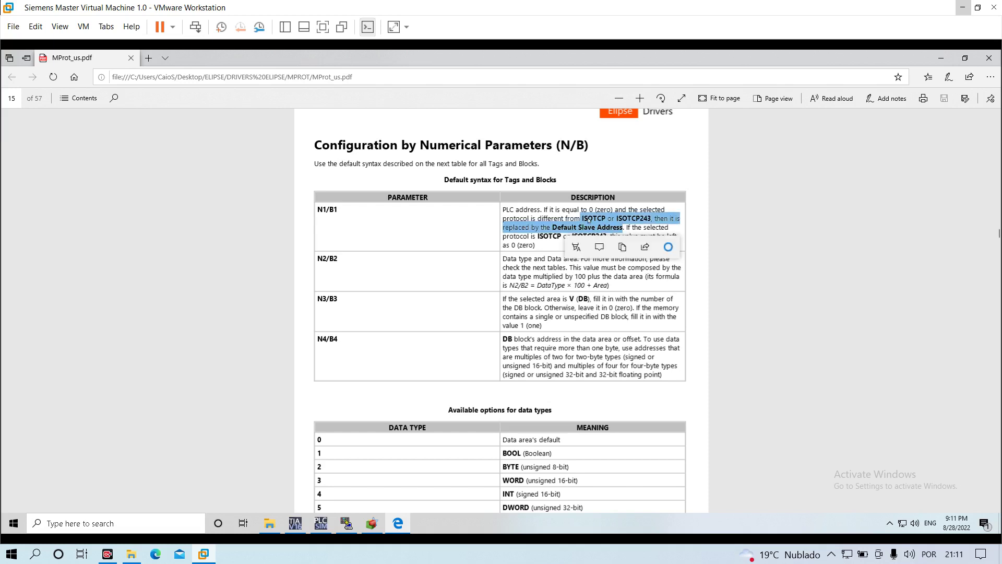
pyautogui.click(618, 219)
pyautogui.moveTo(618, 220); pyautogui.dragTo(623, 227)
pyautogui.click(470, 251)
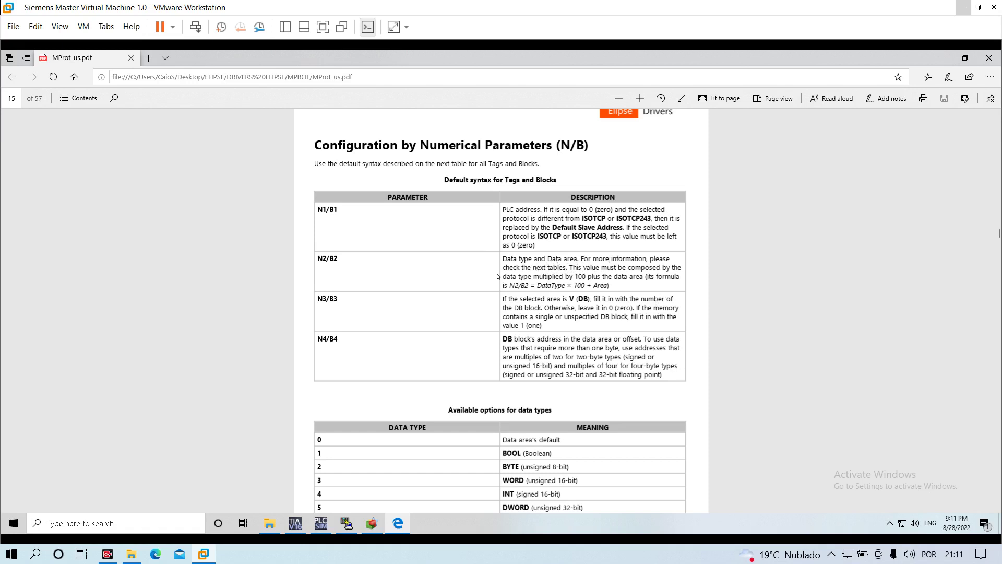
# Read the opening of the N2/B2 description about data type and data area
pyautogui.moveTo(338, 258); pyautogui.dragTo(322, 259)
pyautogui.click(321, 257)
pyautogui.moveTo(586, 256); pyautogui.dragTo(635, 260)
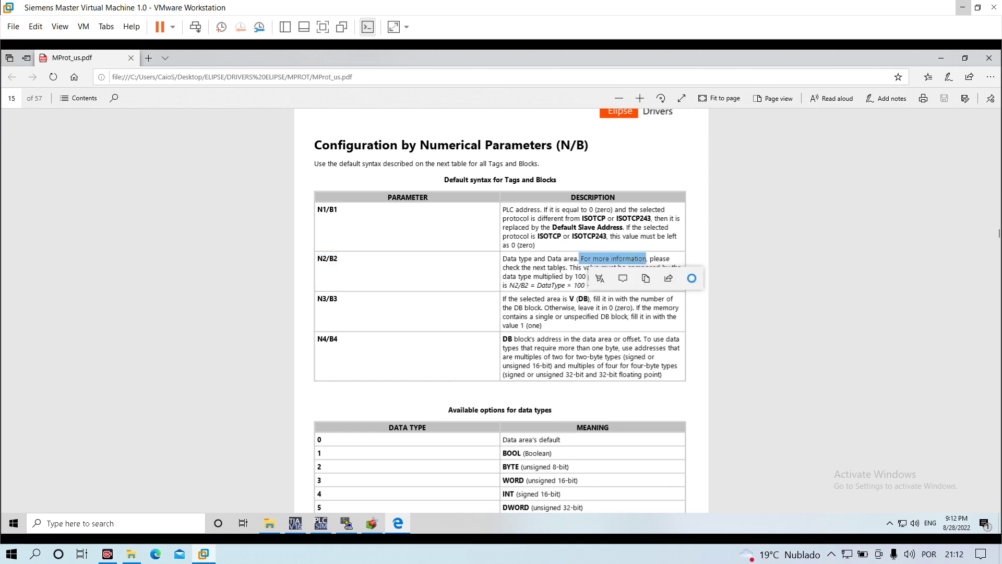
pyautogui.click(561, 270)
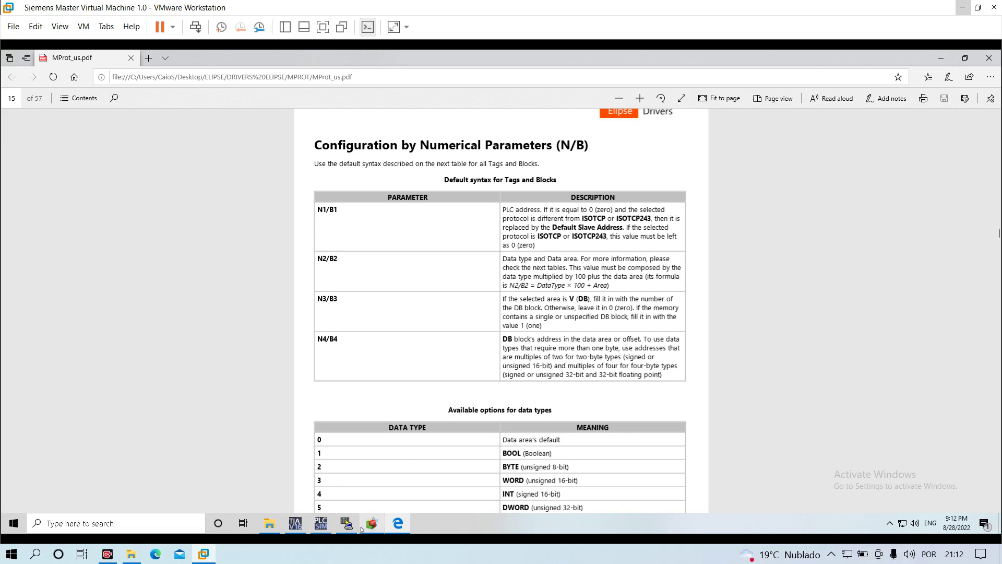
# Switch to E3 Studio to check the Driver1 tag table and its parameter columns, and return to the MProt manual
pyautogui.moveTo(371, 527)
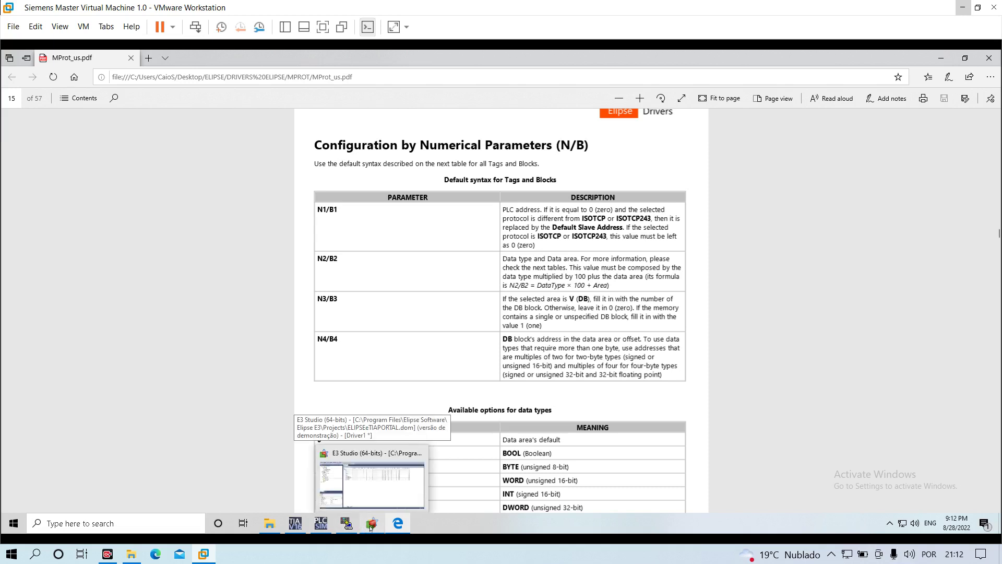
pyautogui.click(371, 527)
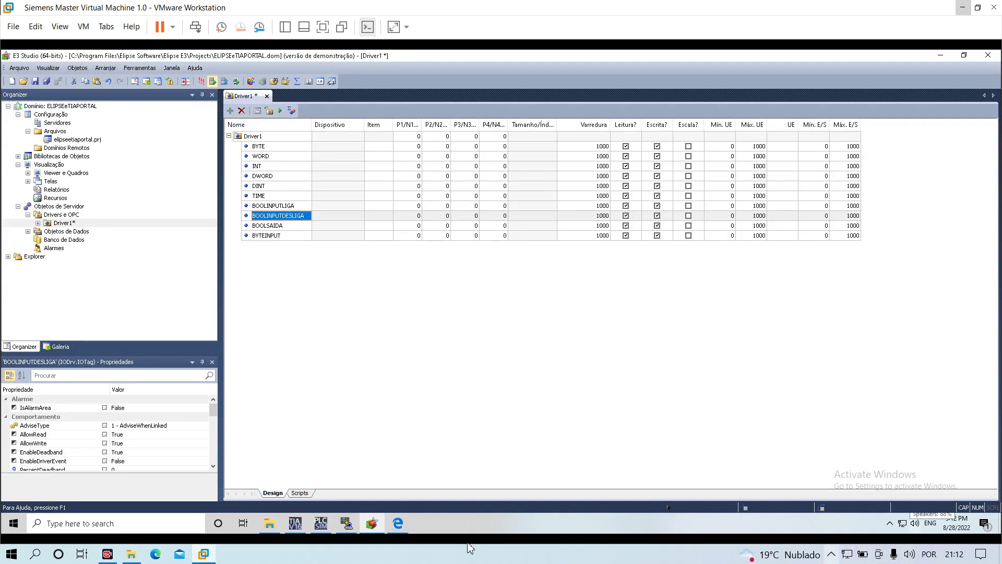
pyautogui.click(398, 523)
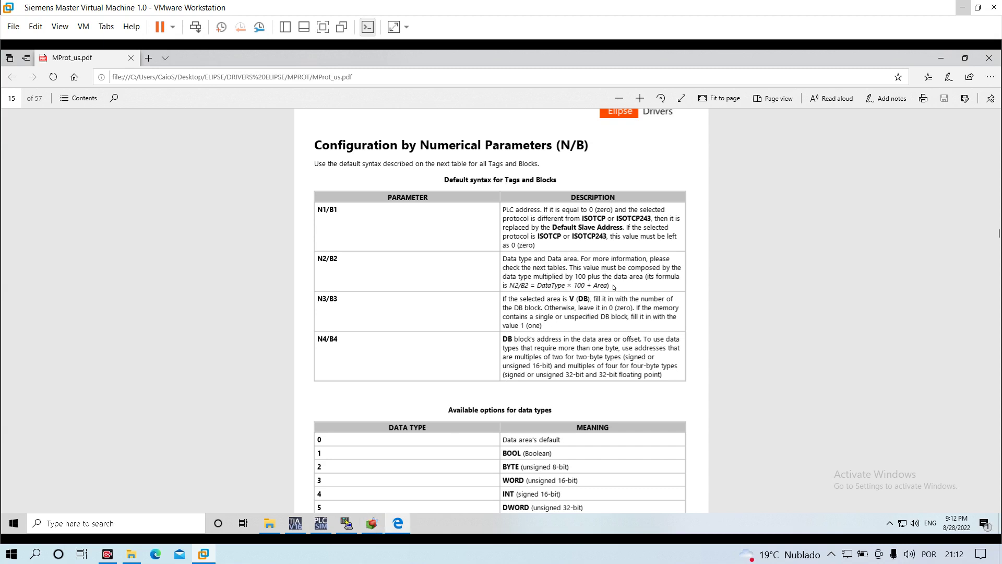
# Study how the N2/B2 value is composed from the data type and data area, consulting the data types table
pyautogui.moveTo(577, 264); pyautogui.dragTo(617, 268)
pyautogui.click(608, 268)
pyautogui.moveTo(501, 276); pyautogui.dragTo(514, 280)
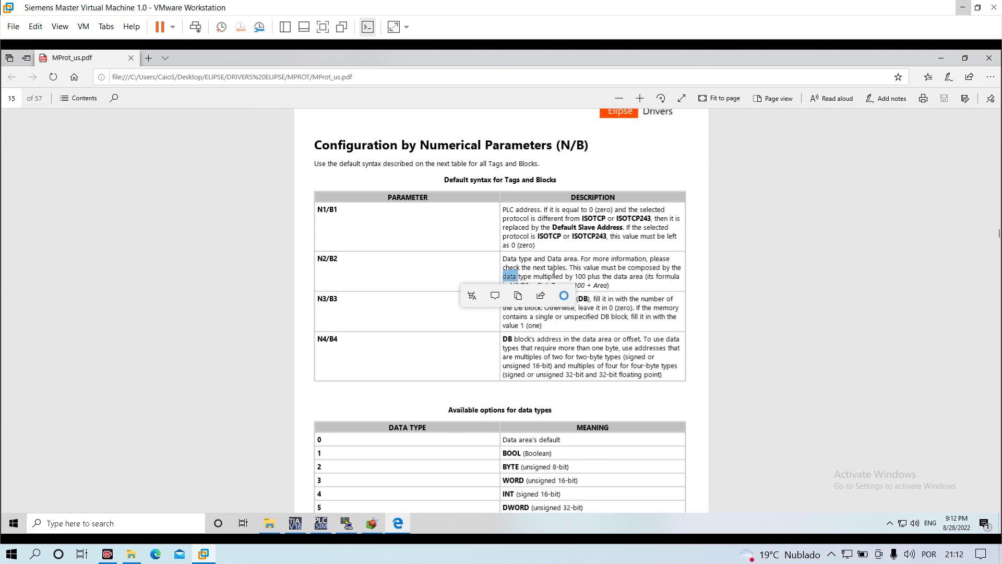
pyautogui.click(554, 274)
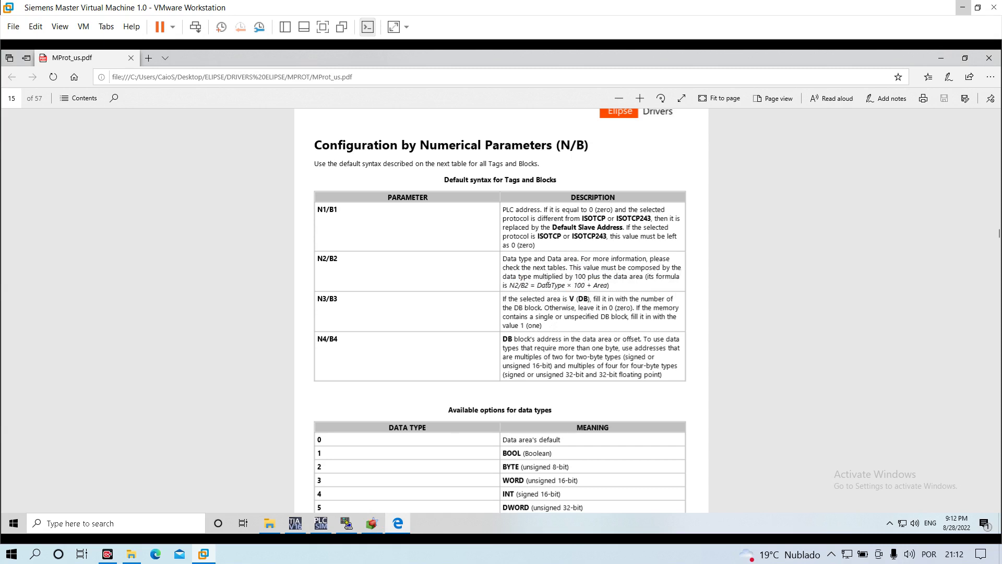
pyautogui.moveTo(549, 285); pyautogui.dragTo(585, 285)
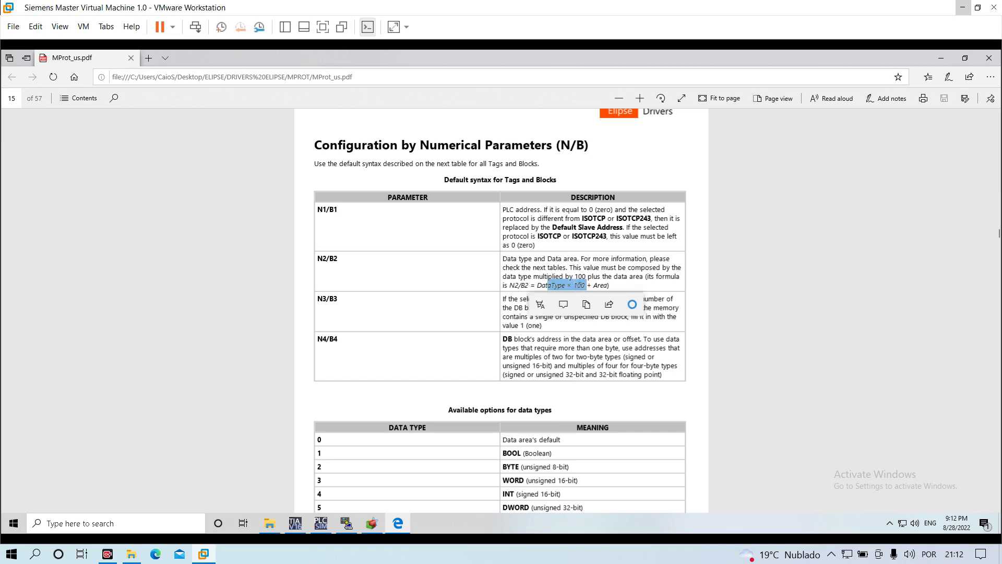
pyautogui.click(578, 285)
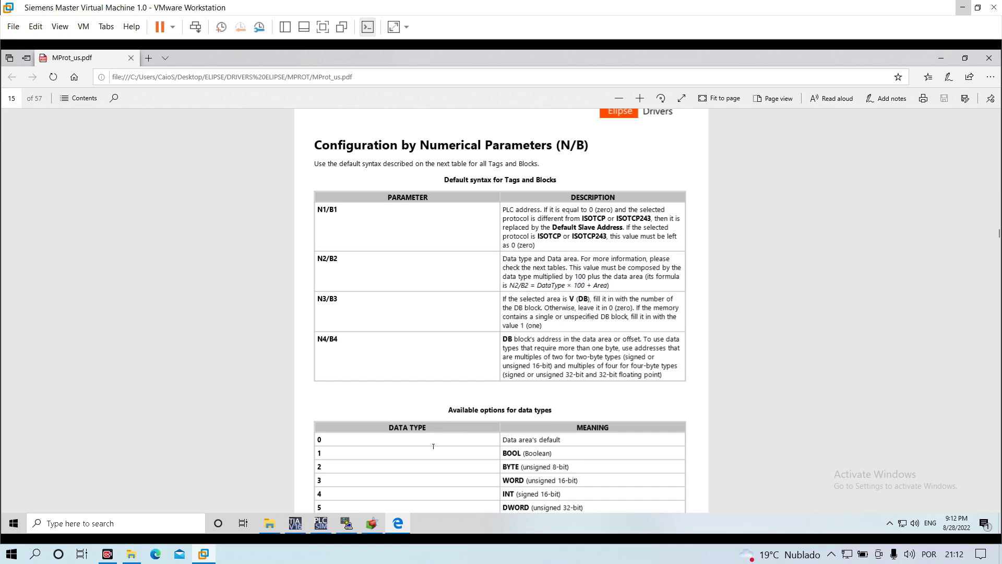
pyautogui.moveTo(433, 446); pyautogui.dragTo(418, 466)
pyautogui.click(630, 449)
pyautogui.moveTo(552, 268); pyautogui.dragTo(580, 276)
pyautogui.click(579, 277)
# Read the N3/B3 description to learn how to fill it in for a V (DB) area, other areas and unspecified DB blocks
pyautogui.moveTo(577, 298); pyautogui.dragTo(596, 298)
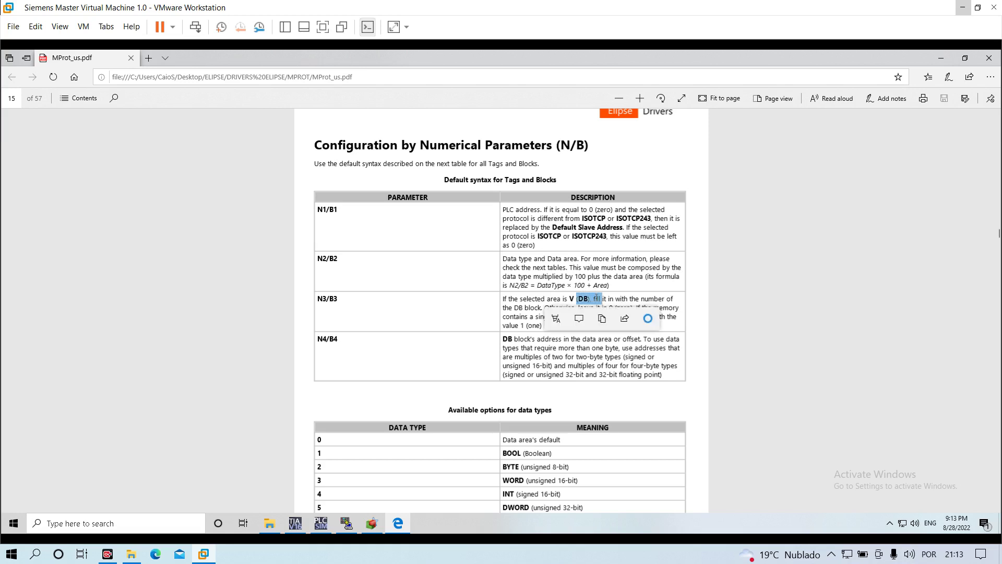
pyautogui.click(539, 300)
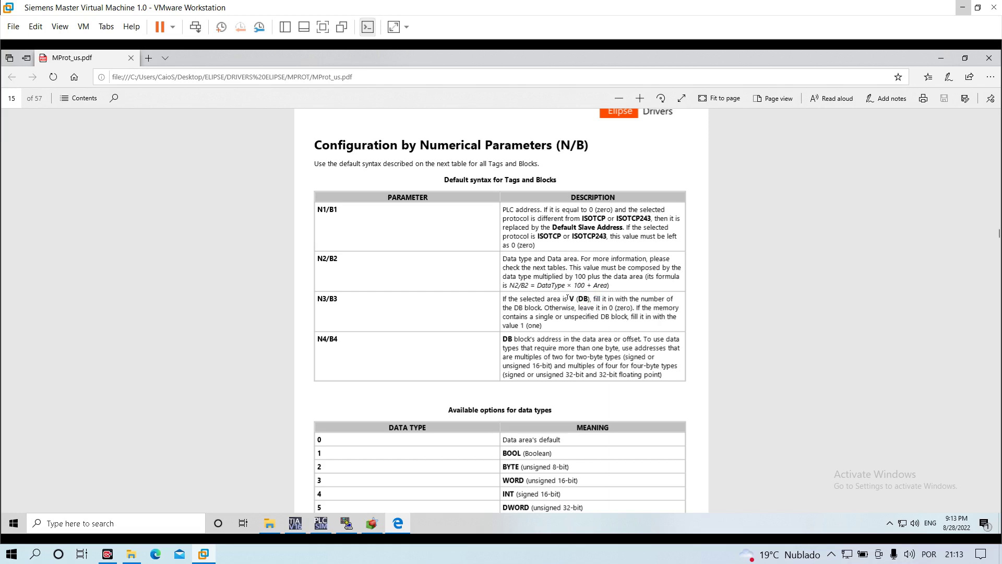
pyautogui.moveTo(568, 298); pyautogui.dragTo(609, 307)
pyautogui.click(610, 307)
pyautogui.doubleClick(596, 307)
pyautogui.click(602, 307)
pyautogui.moveTo(559, 308); pyautogui.dragTo(615, 317)
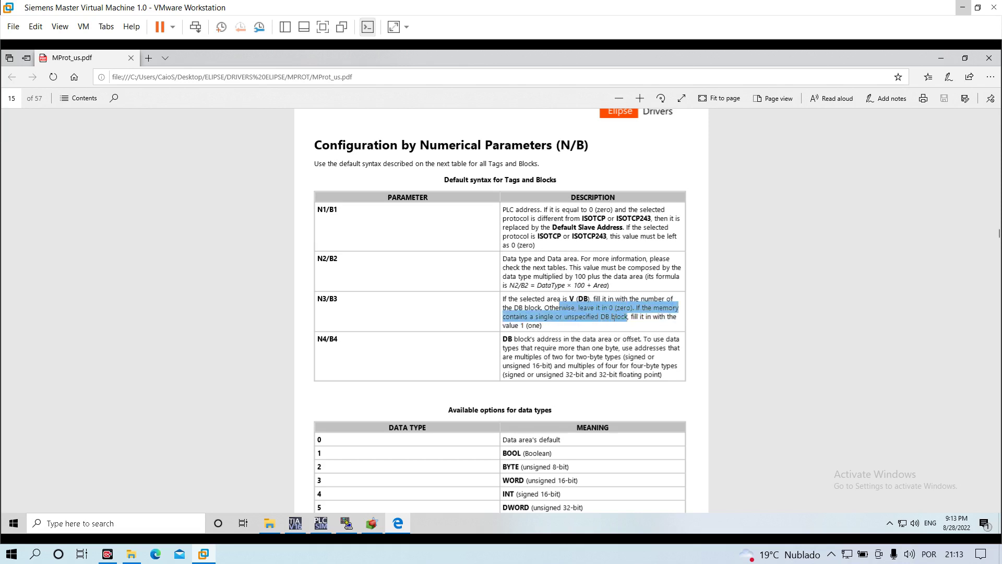
pyautogui.click(614, 317)
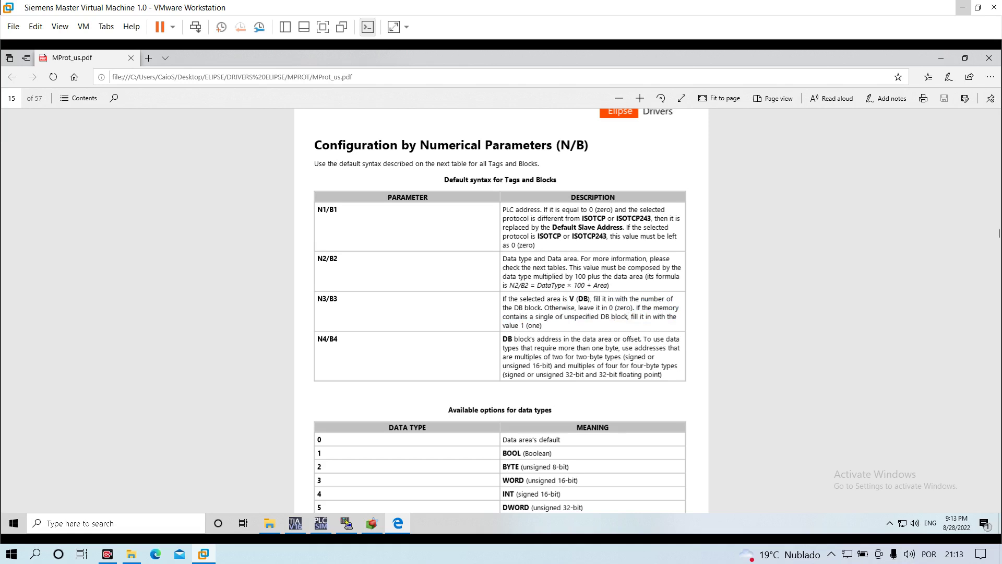
pyautogui.moveTo(547, 299); pyautogui.dragTo(608, 317)
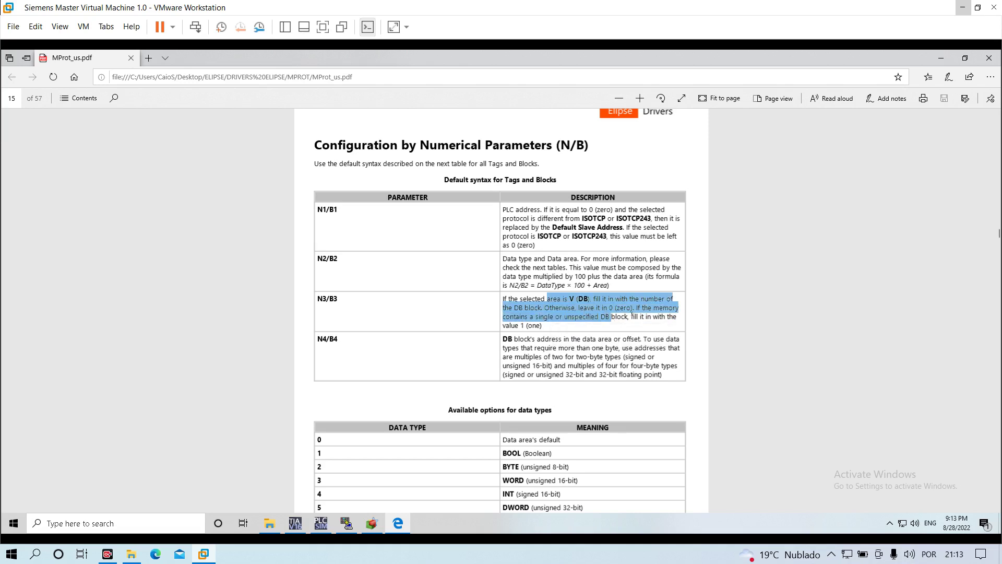
pyautogui.click(632, 315)
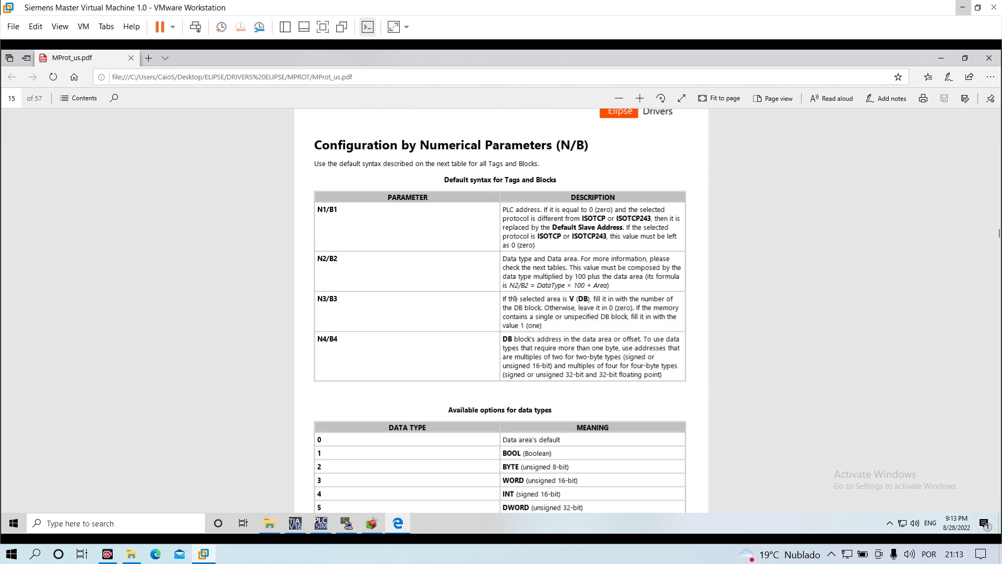
pyautogui.moveTo(514, 298); pyautogui.dragTo(587, 320)
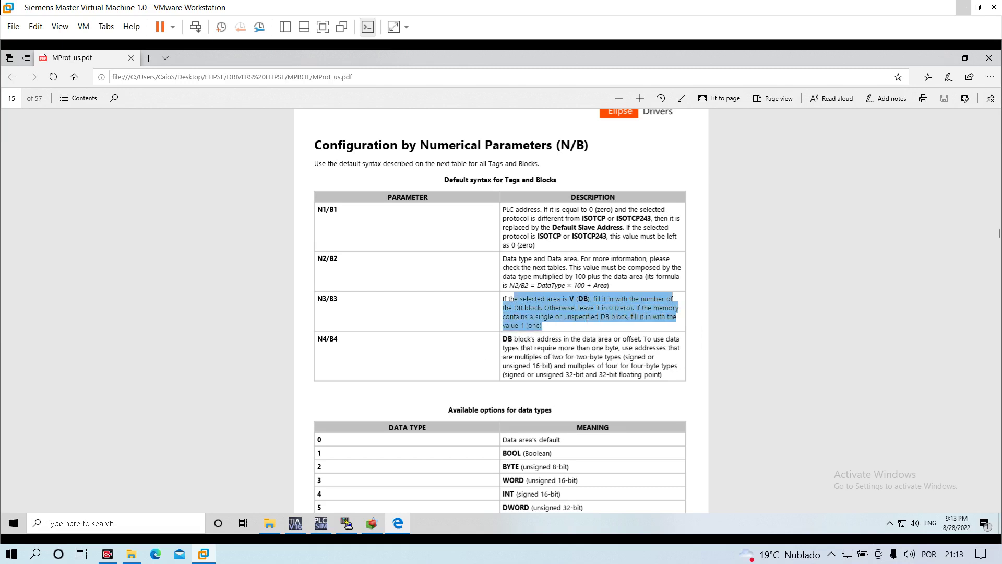
pyautogui.click(587, 320)
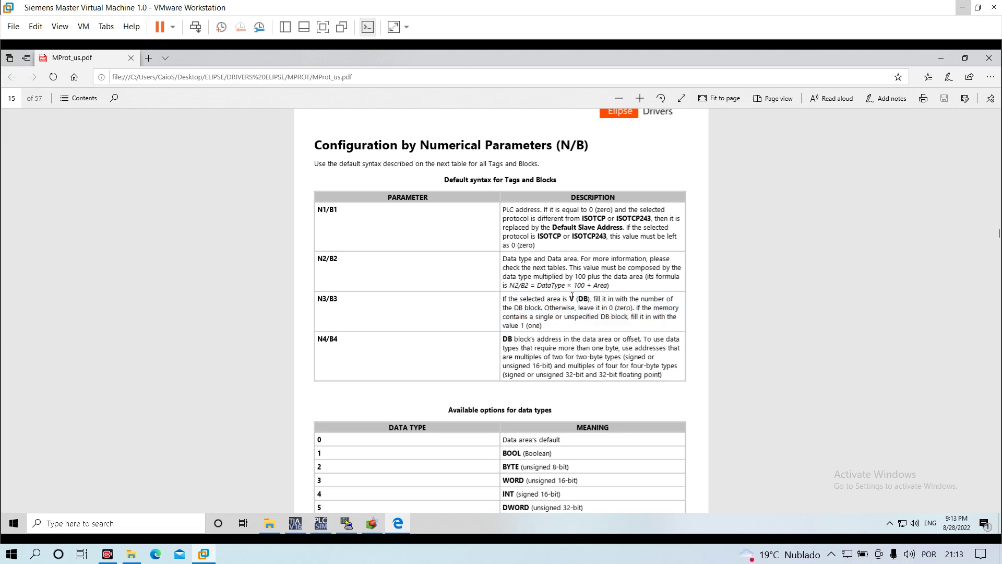
pyautogui.moveTo(535, 298); pyautogui.dragTo(569, 332)
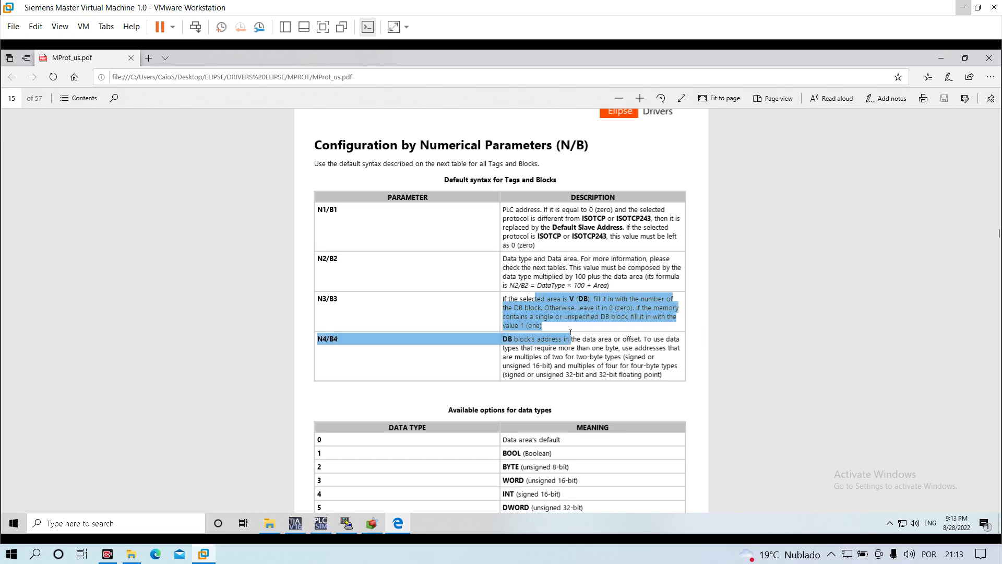
pyautogui.click(488, 295)
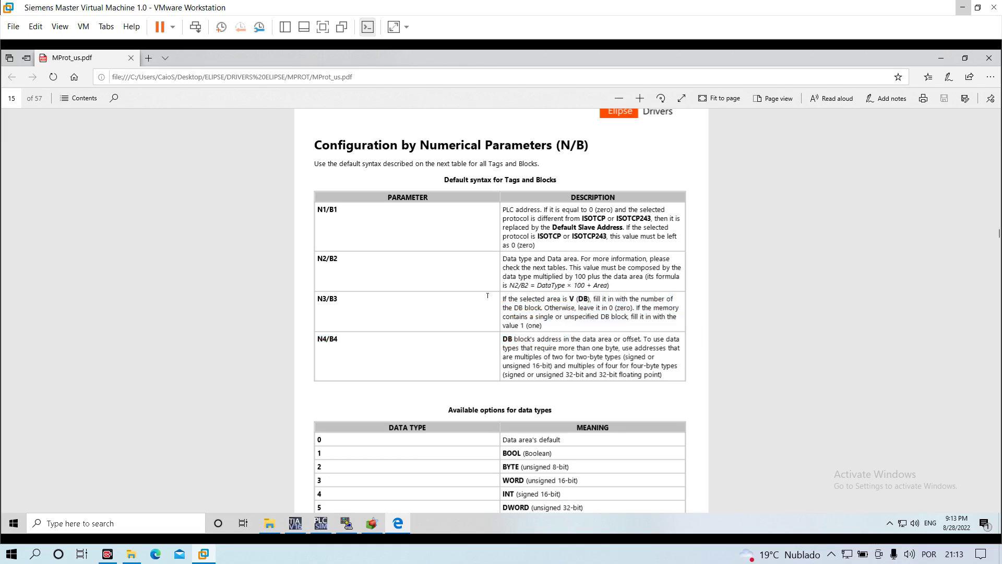
pyautogui.moveTo(342, 296); pyautogui.dragTo(673, 300)
pyautogui.click(412, 303)
pyautogui.moveTo(509, 308); pyautogui.dragTo(564, 296)
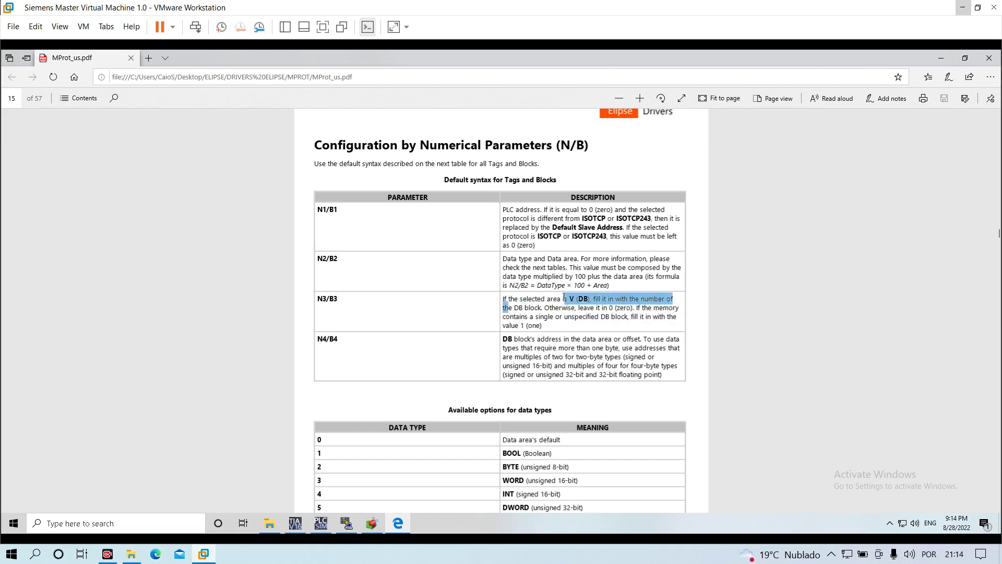
pyautogui.click(564, 296)
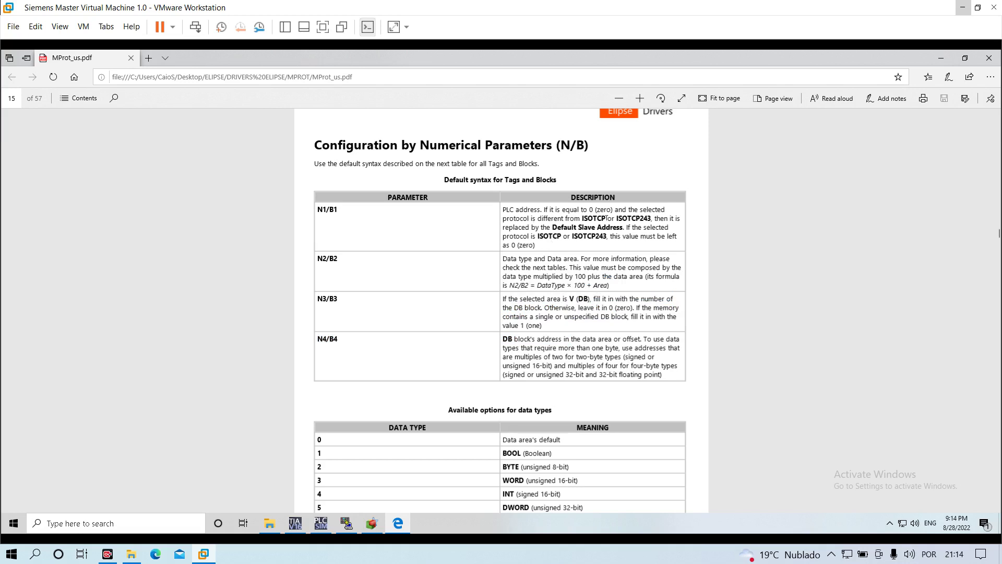
# Reread the ISOTCP mention in the N1/B1 description and the V (DB) rule in the N3/B3 description
pyautogui.doubleClick(588, 216)
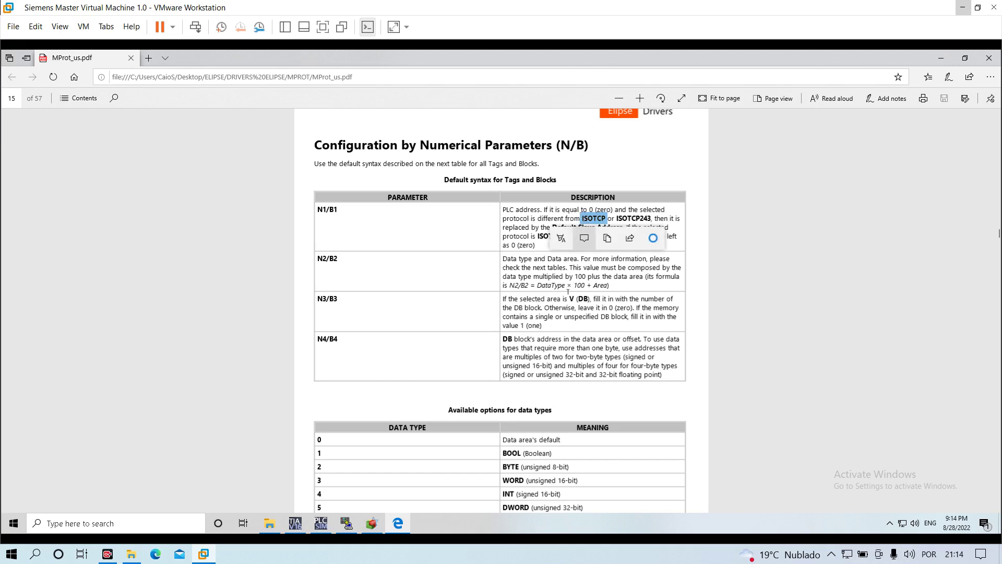
pyautogui.moveTo(567, 301); pyautogui.dragTo(457, 311)
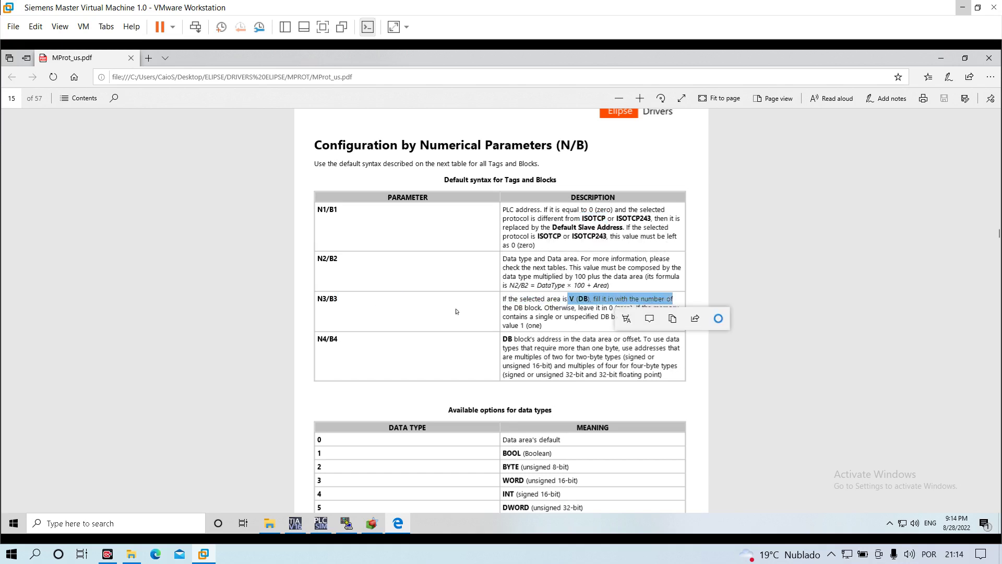
pyautogui.click(542, 308)
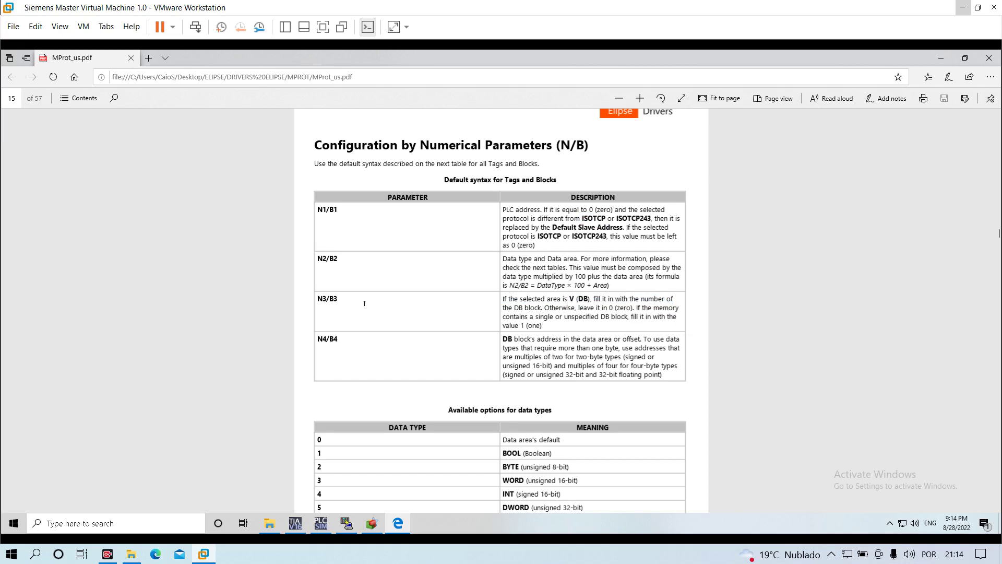
pyautogui.moveTo(571, 297); pyautogui.dragTo(599, 298)
pyautogui.moveTo(502, 298); pyautogui.dragTo(507, 297)
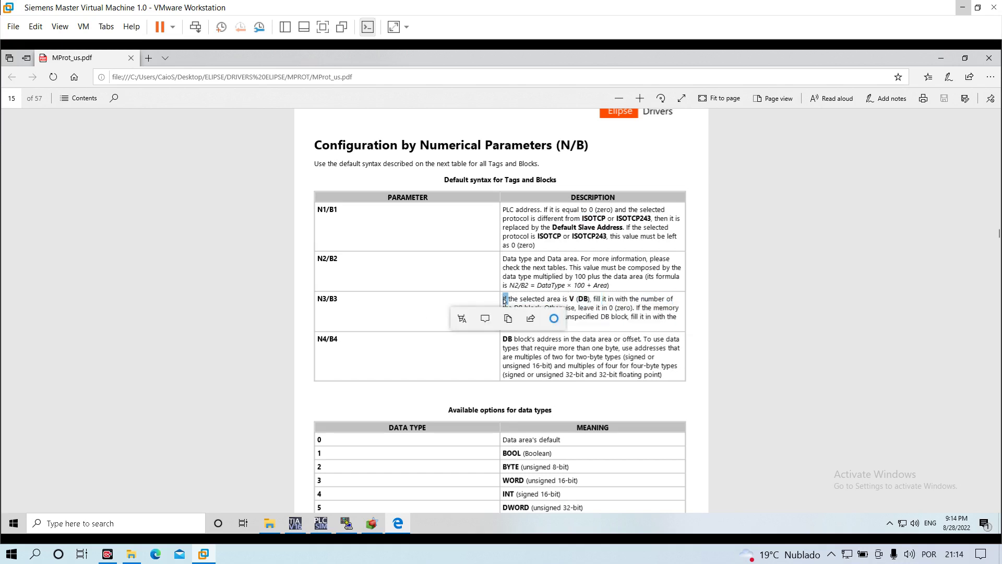
pyautogui.click(509, 298)
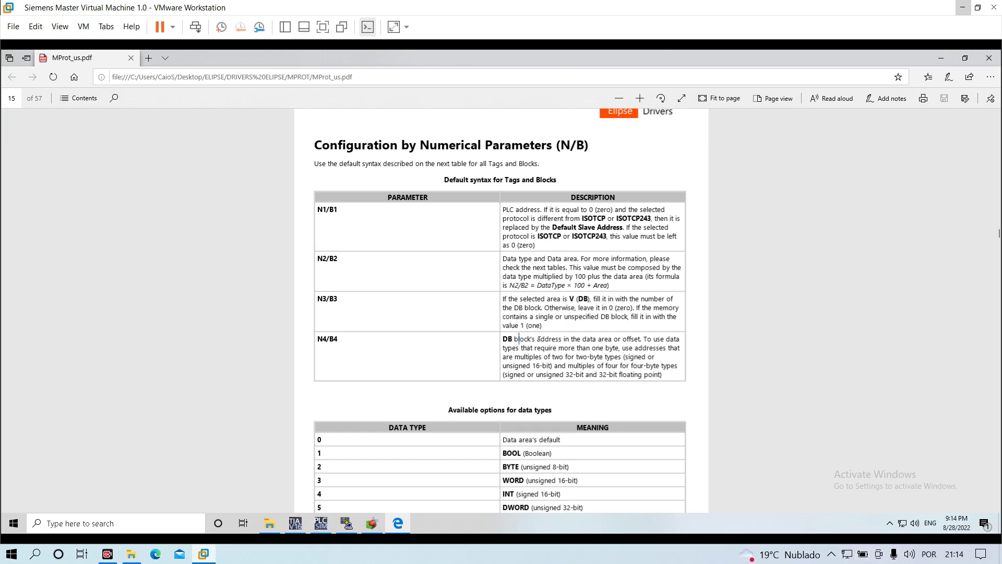
# Read the opening of the N4/B4 description about the DB block's address in the data area or offset
pyautogui.moveTo(519, 339); pyautogui.dragTo(564, 339)
pyautogui.click(538, 339)
pyautogui.doubleClick(523, 340)
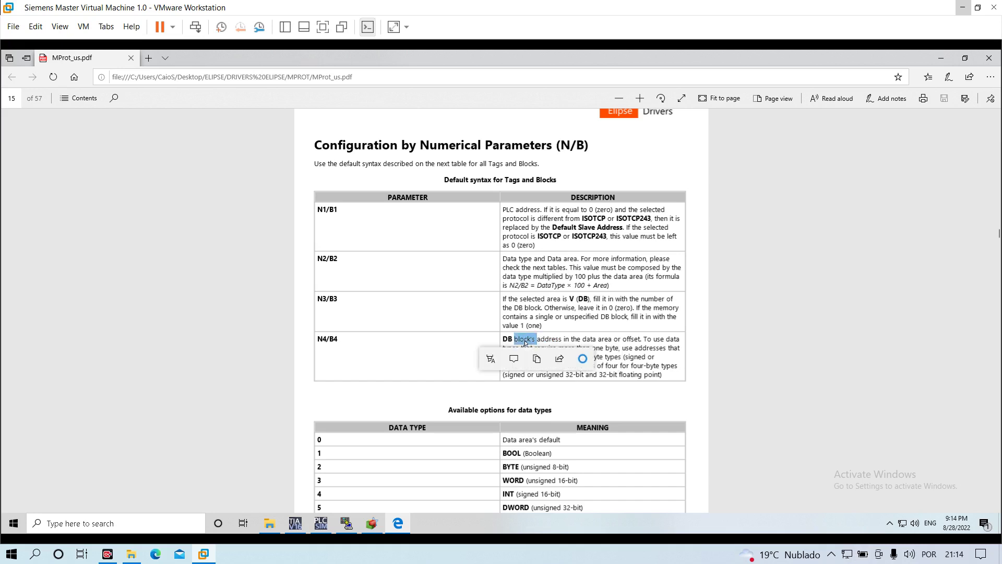
pyautogui.click(611, 339)
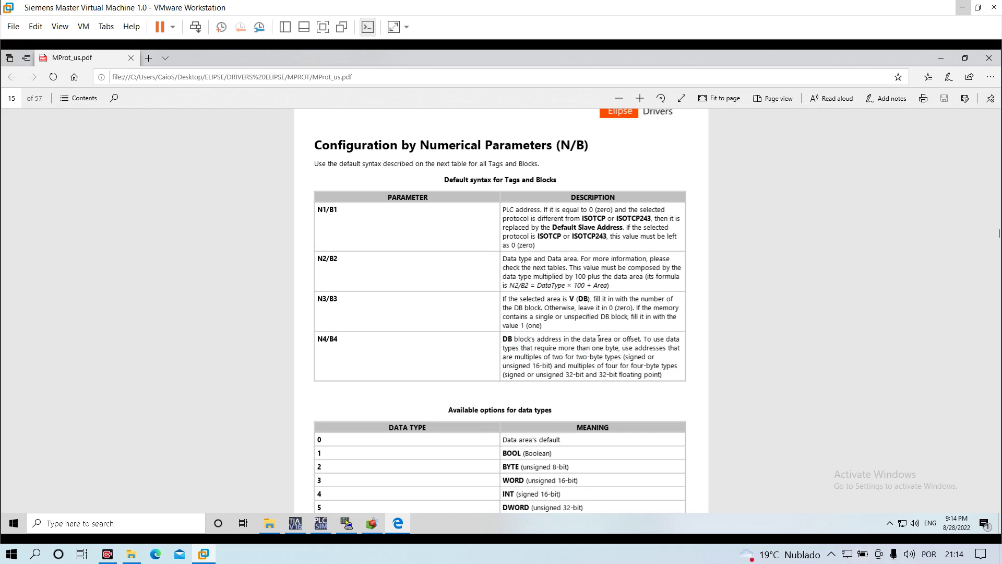
pyautogui.moveTo(571, 339); pyautogui.dragTo(623, 339)
pyautogui.click(623, 338)
pyautogui.moveTo(572, 339); pyautogui.dragTo(641, 339)
pyautogui.click(544, 340)
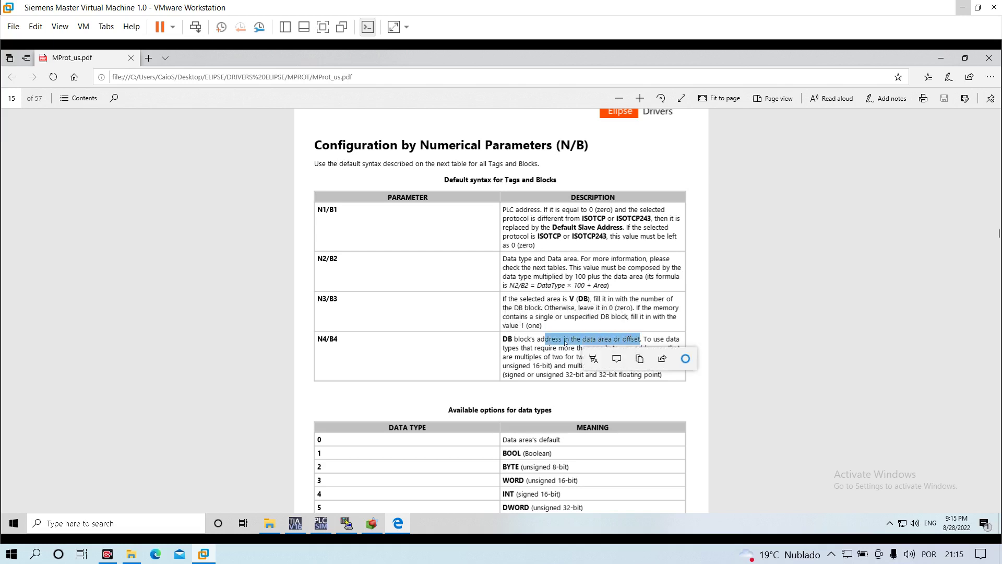
pyautogui.click(529, 340)
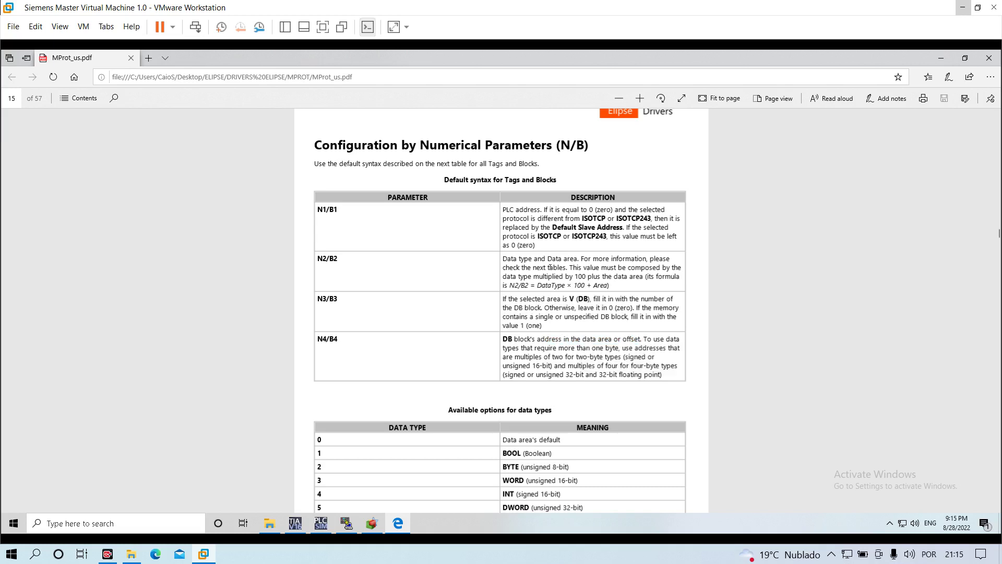
pyautogui.moveTo(540, 336); pyautogui.dragTo(616, 339)
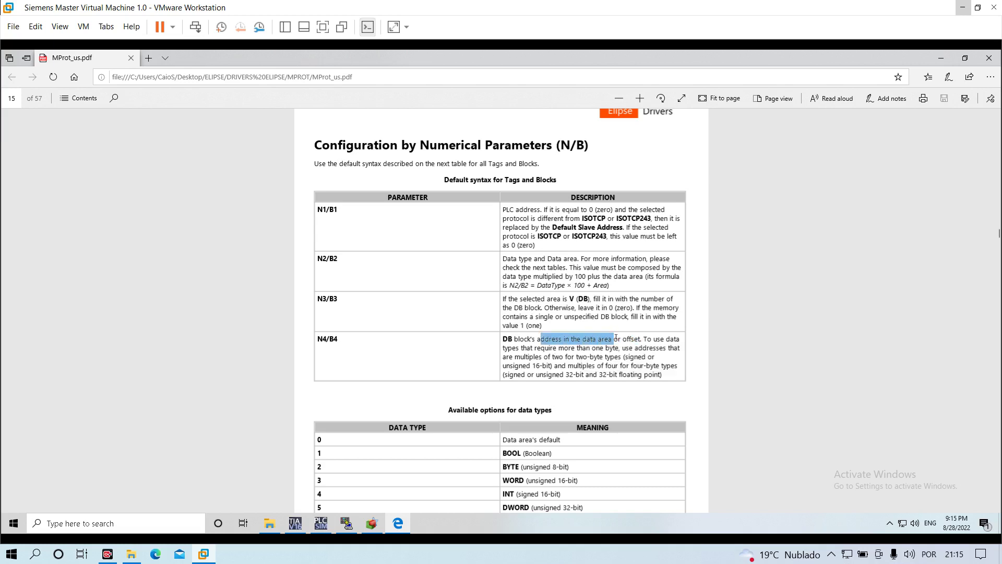
pyautogui.doubleClick(580, 268)
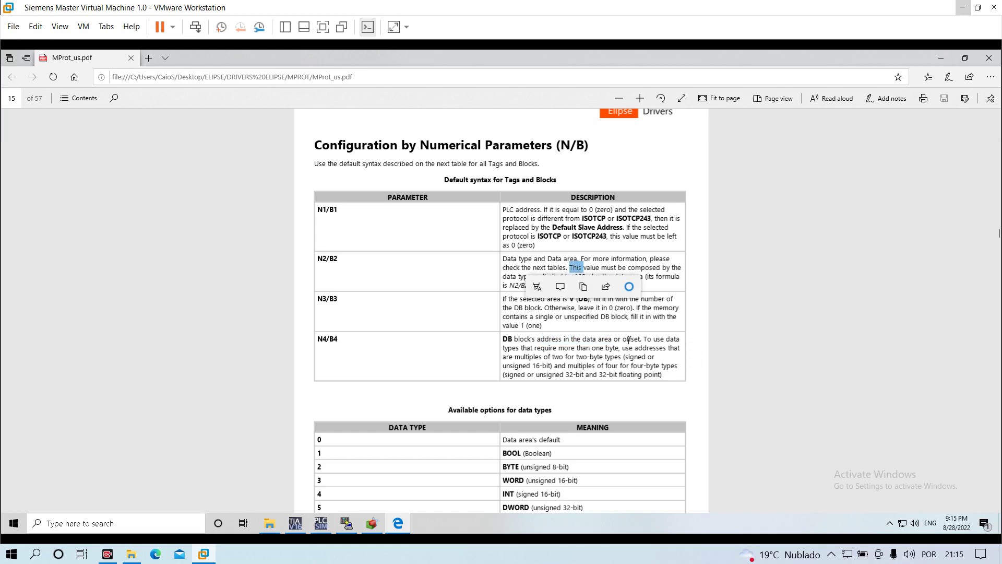
pyautogui.click(581, 269)
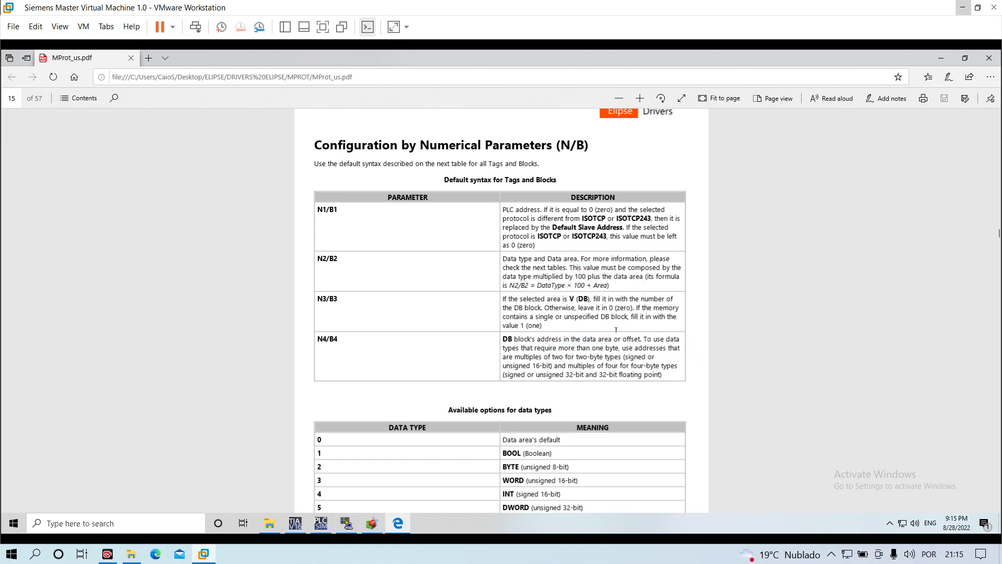
# Study the N4/B4 address rule for data types longer than one byte, focusing on two-byte types
pyautogui.doubleClick(556, 365)
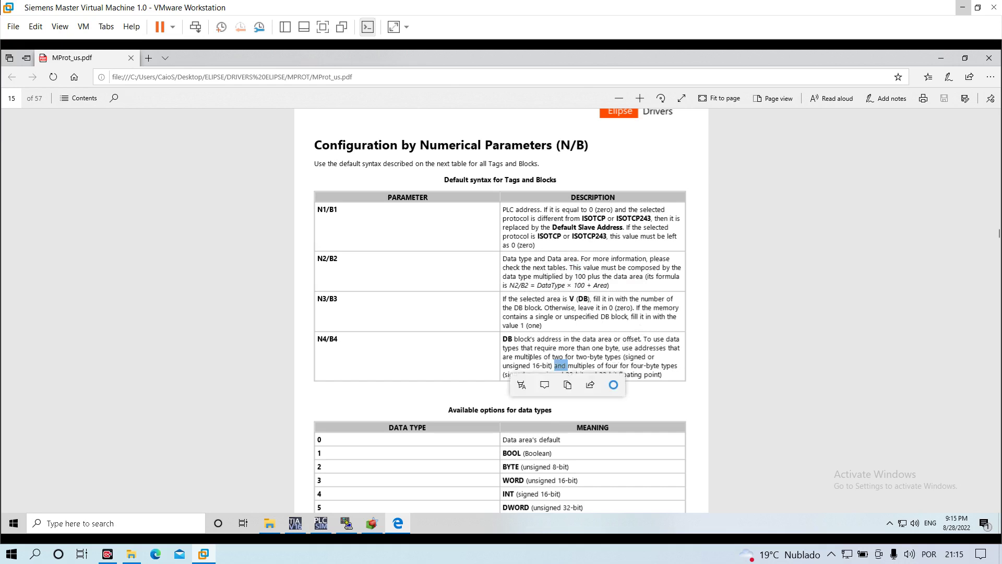
pyautogui.doubleClick(531, 357)
pyautogui.click(540, 349)
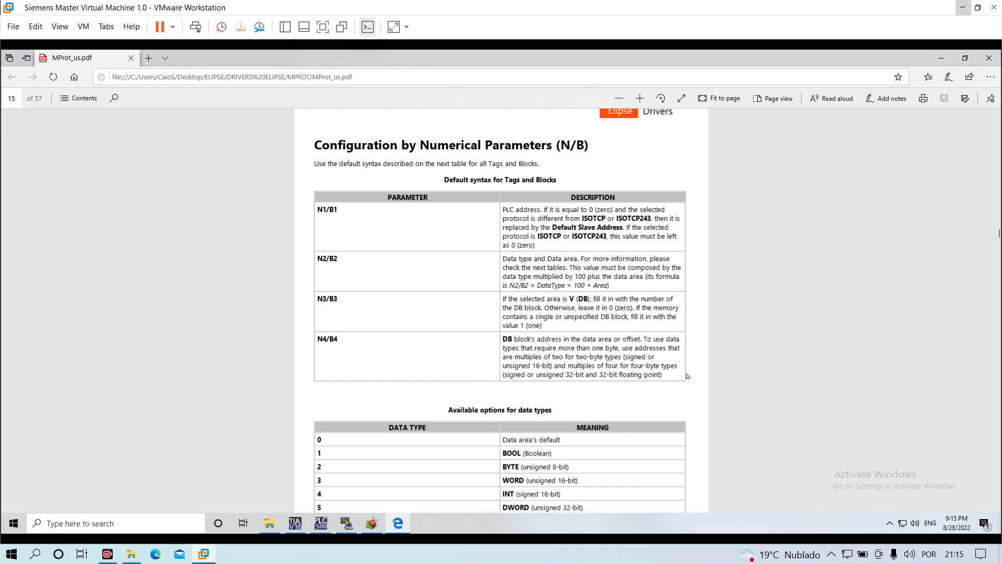
pyautogui.moveTo(561, 366); pyautogui.dragTo(615, 370)
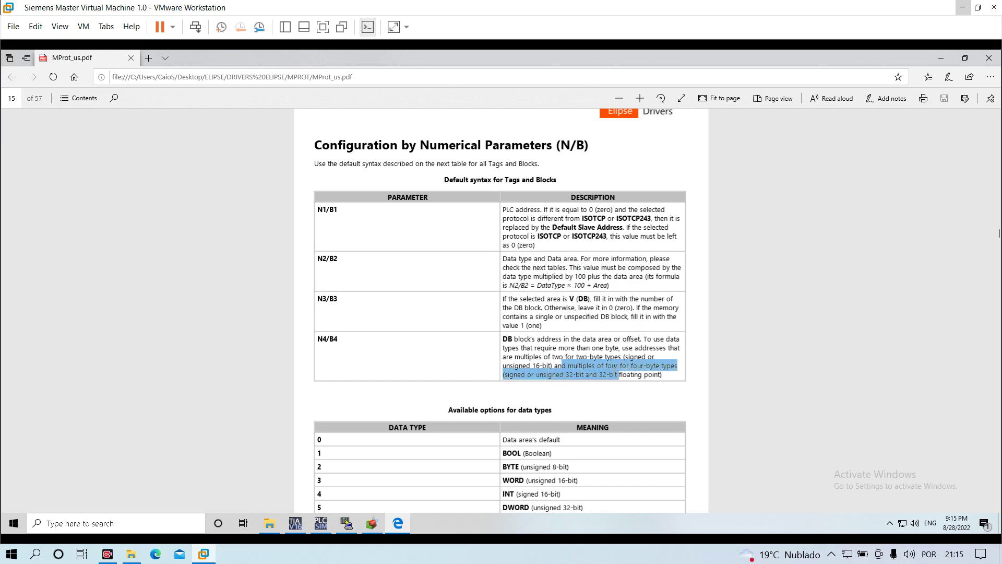
pyautogui.click(672, 376)
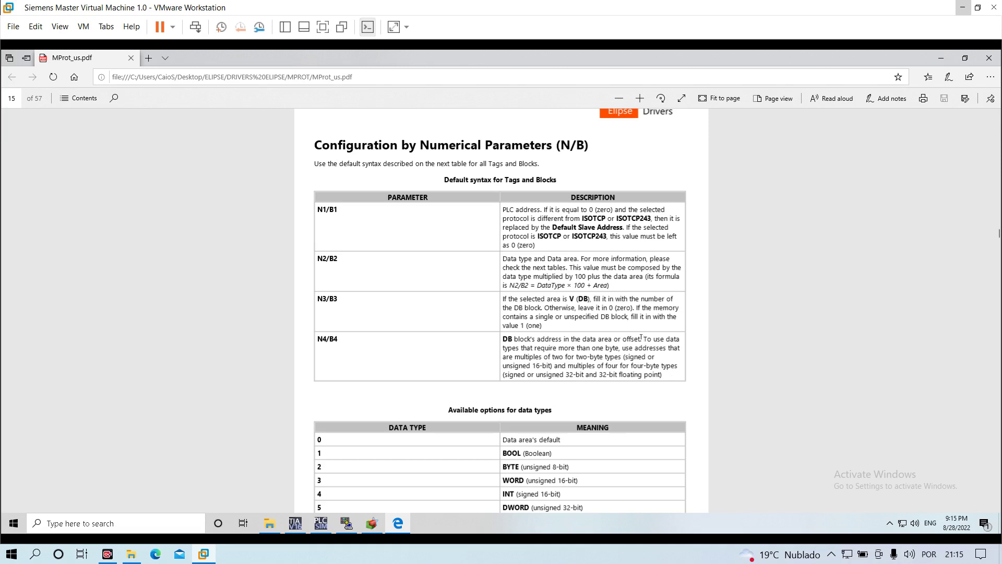
pyautogui.moveTo(642, 338); pyautogui.dragTo(654, 339)
pyautogui.click(653, 339)
pyautogui.moveTo(552, 348); pyautogui.dragTo(583, 359)
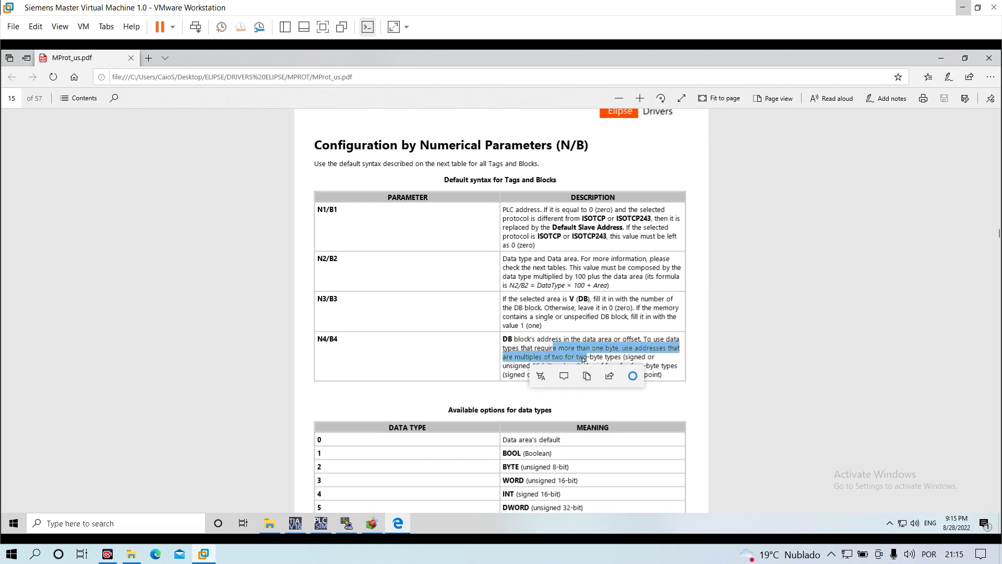
pyautogui.click(581, 357)
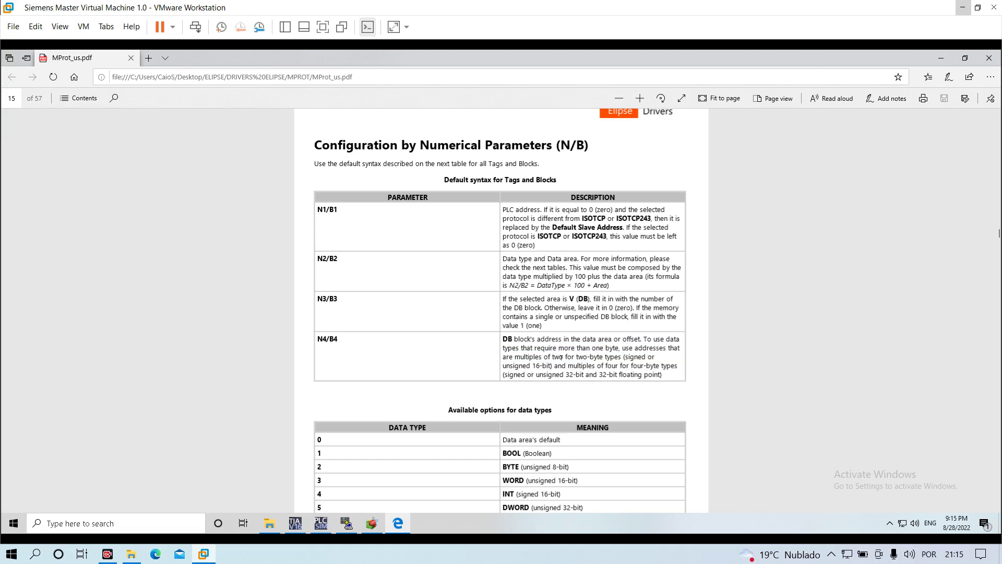
pyautogui.moveTo(552, 359); pyautogui.dragTo(623, 358)
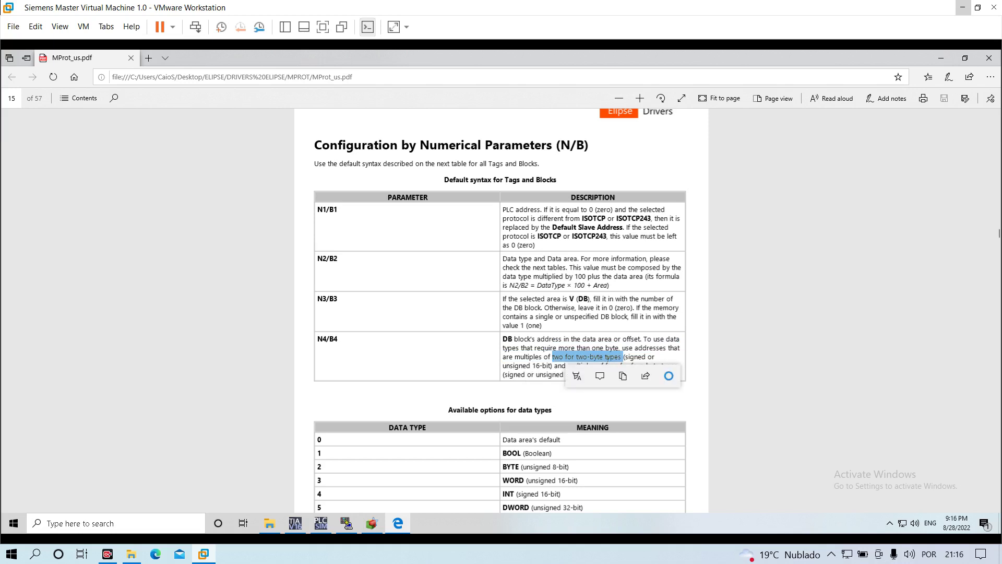
pyautogui.click(533, 356)
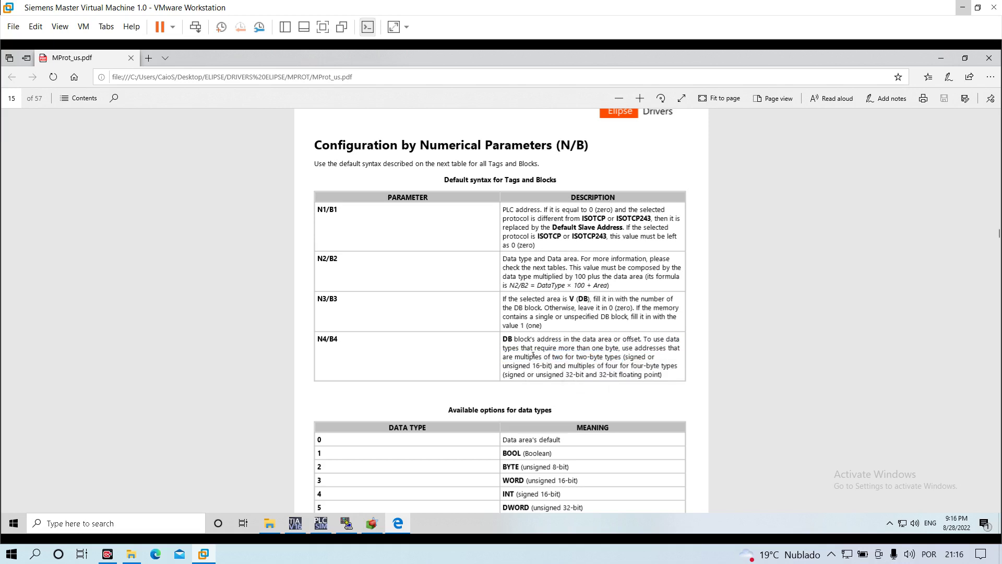
# Read the N4/B4 address rule for four-byte types, including signed or unsigned 32-bit and 32-bit floating point
pyautogui.moveTo(578, 365); pyautogui.dragTo(601, 358)
pyautogui.click(586, 364)
pyautogui.doubleClick(585, 364)
pyautogui.click(607, 364)
pyautogui.moveTo(546, 362); pyautogui.dragTo(644, 375)
pyautogui.click(622, 373)
pyautogui.click(644, 374)
# Examine the manual's table of available data types and the code assigned to each type
pyautogui.click(997, 509)
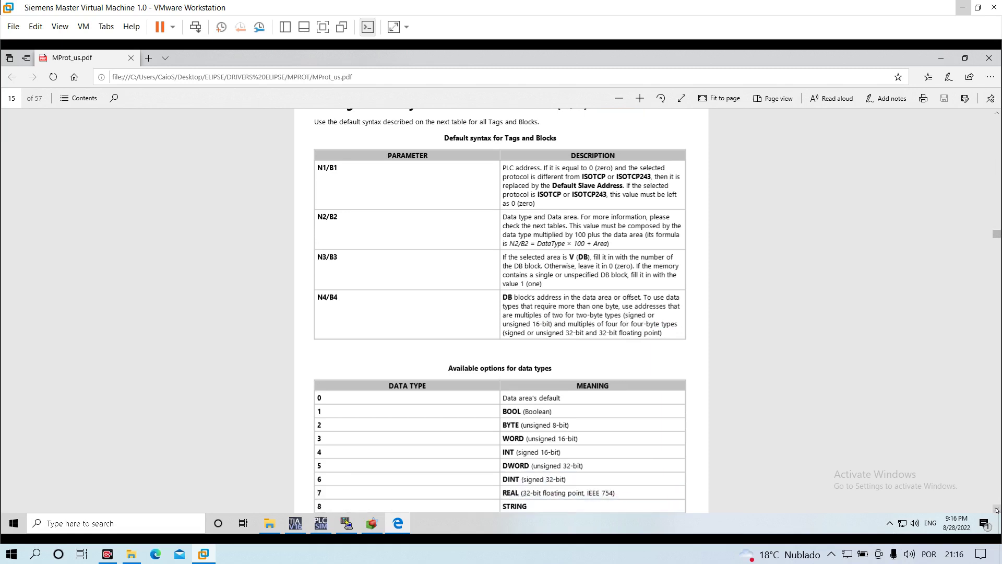
pyautogui.moveTo(996, 509); pyautogui.dragTo(996, 509)
pyautogui.click(997, 510)
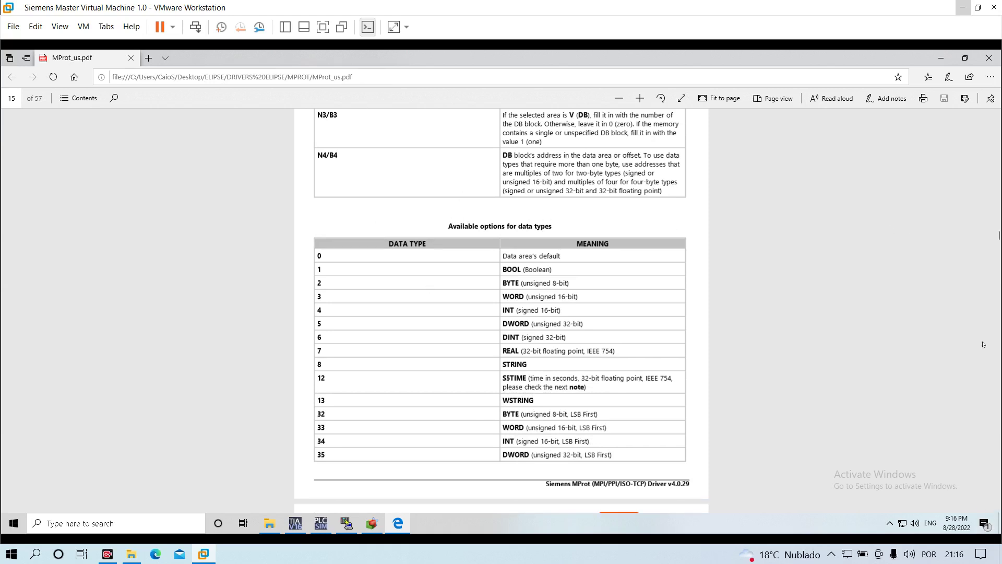
pyautogui.scroll(-5, 997, 238)
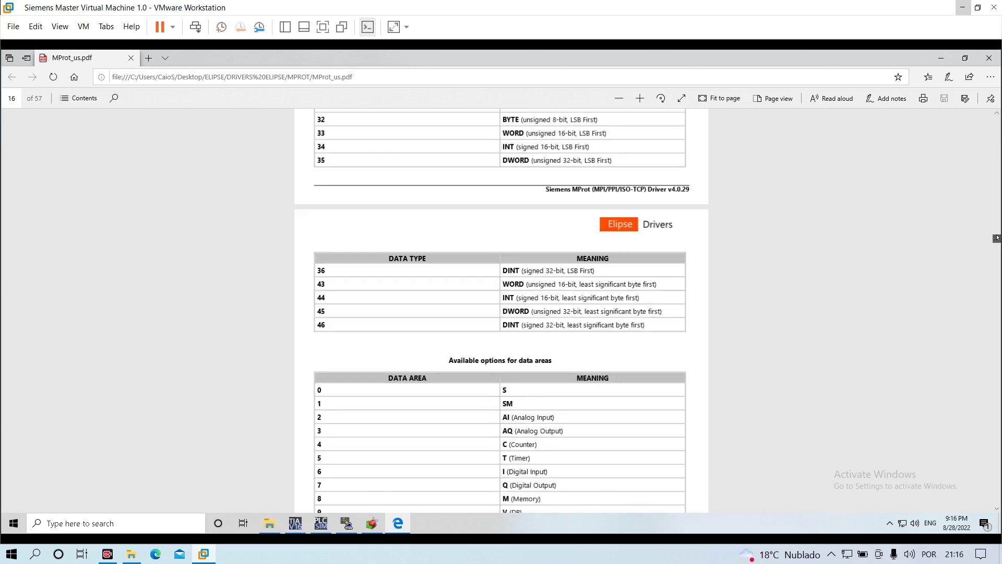
pyautogui.scroll(5, 997, 238)
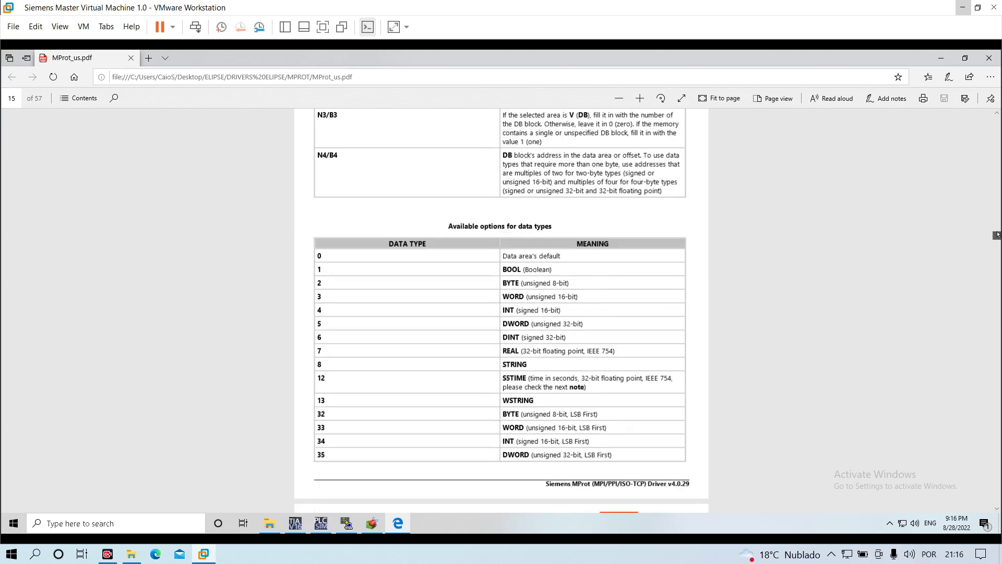
pyautogui.scroll(-2, 997, 237)
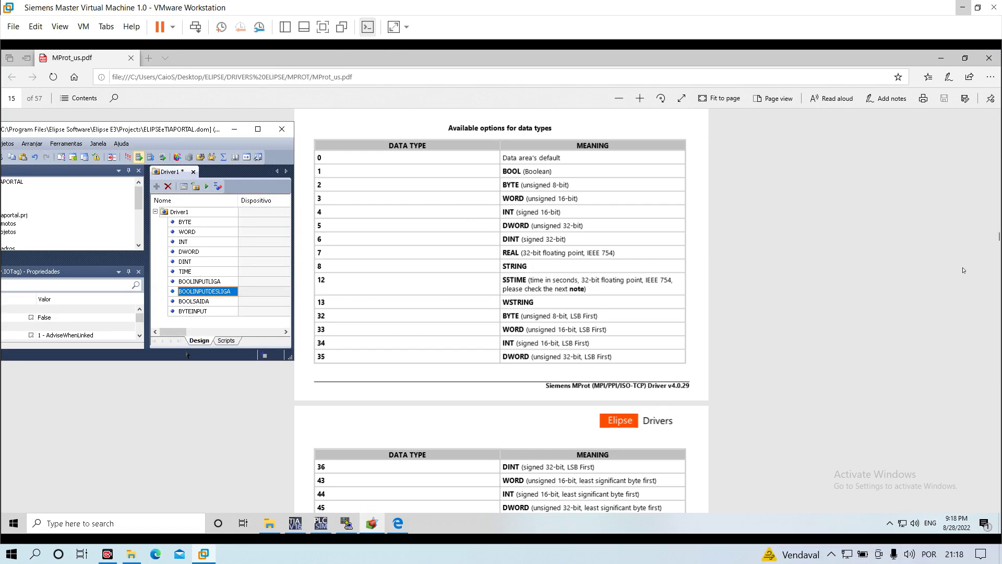
# Examine the table of available data areas and the codes for inputs, outputs, memory and DB
pyautogui.moveTo(997, 238); pyautogui.dragTo(997, 243)
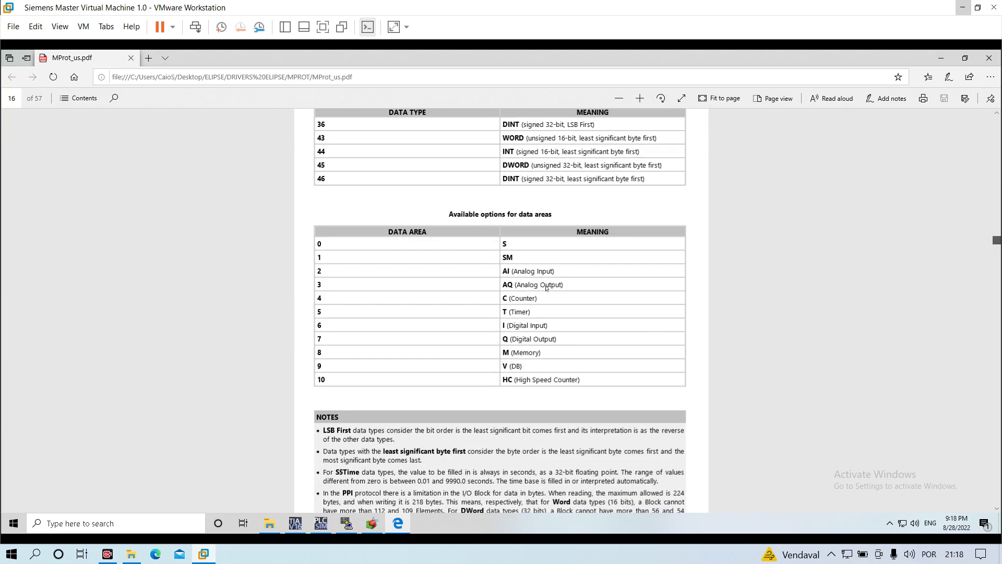
pyautogui.scroll(-10, 451, 253)
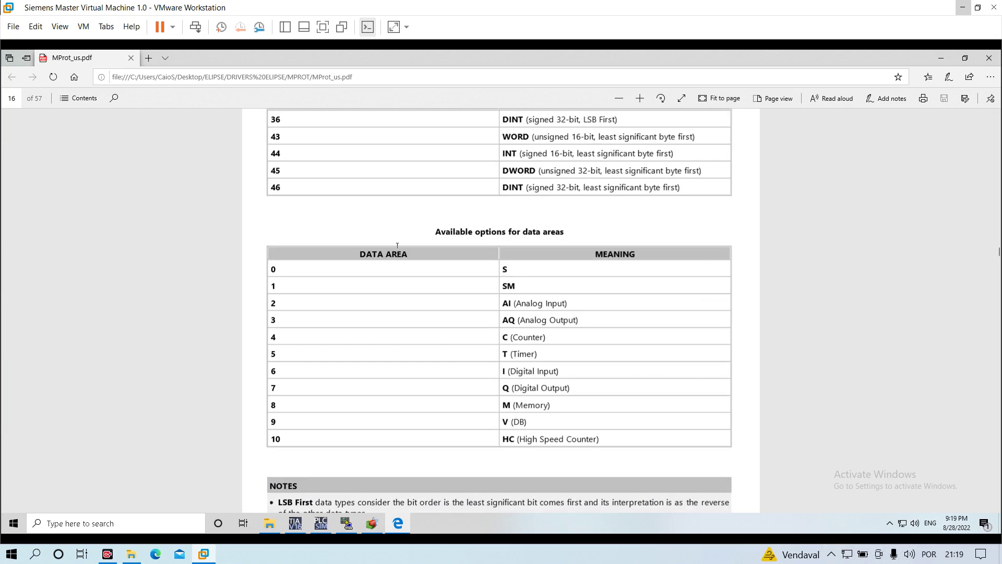
pyautogui.moveTo(359, 252); pyautogui.dragTo(547, 409)
pyautogui.click(547, 427)
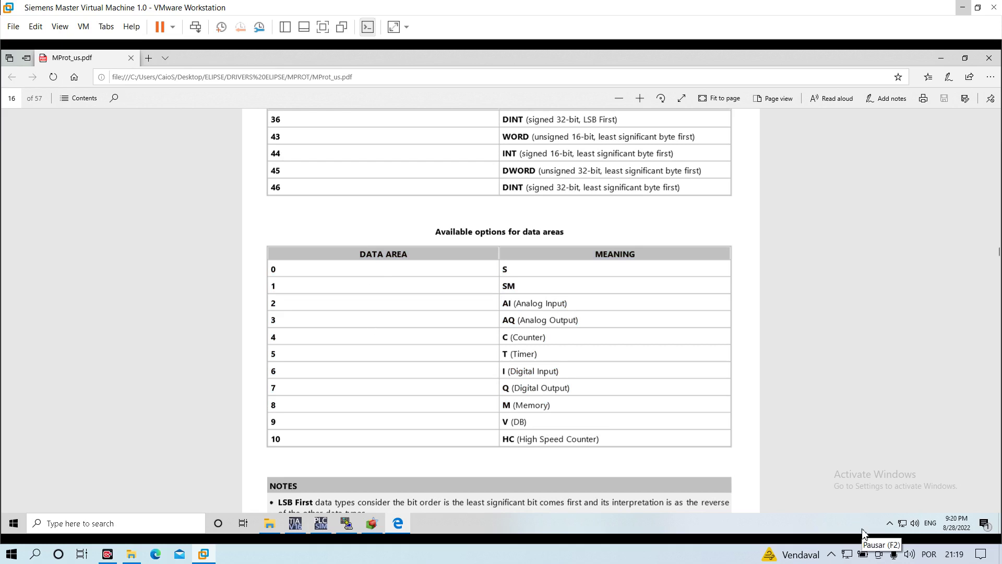
# Switch to E3 Studio, maximize its window, select the BYTE tag, and check the BYTETIMER address in TIA Portal
pyautogui.click(372, 523)
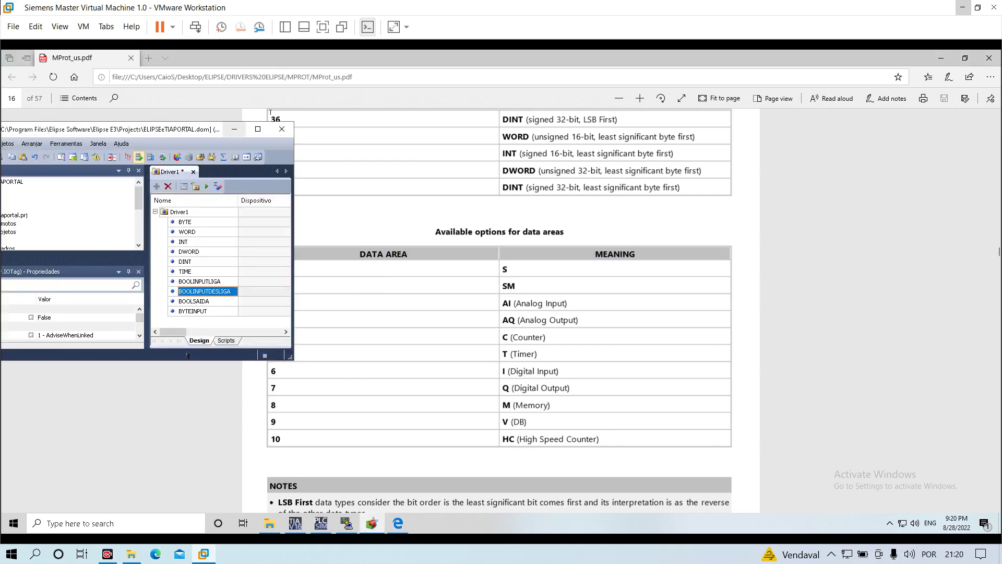
pyautogui.click(260, 129)
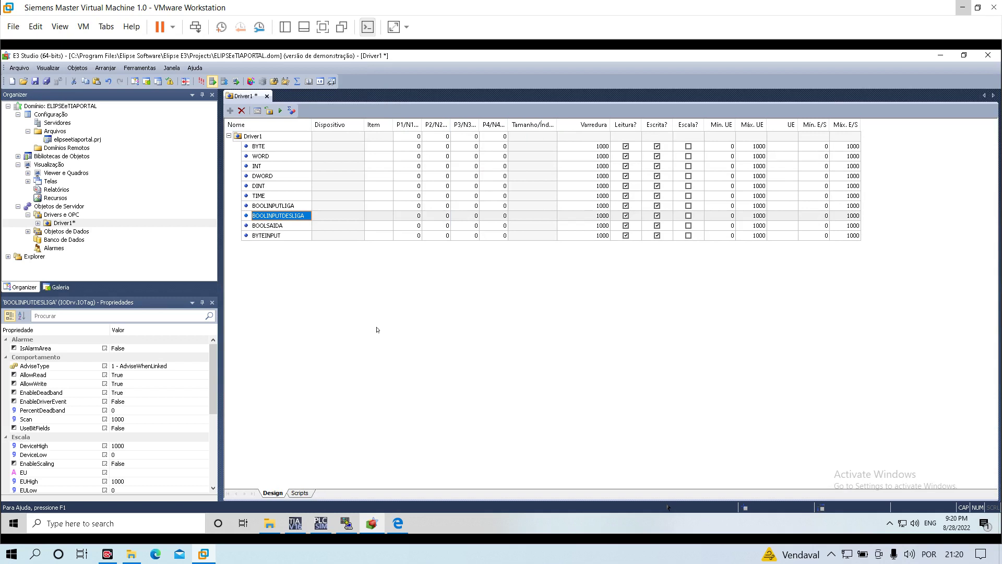
pyautogui.click(286, 148)
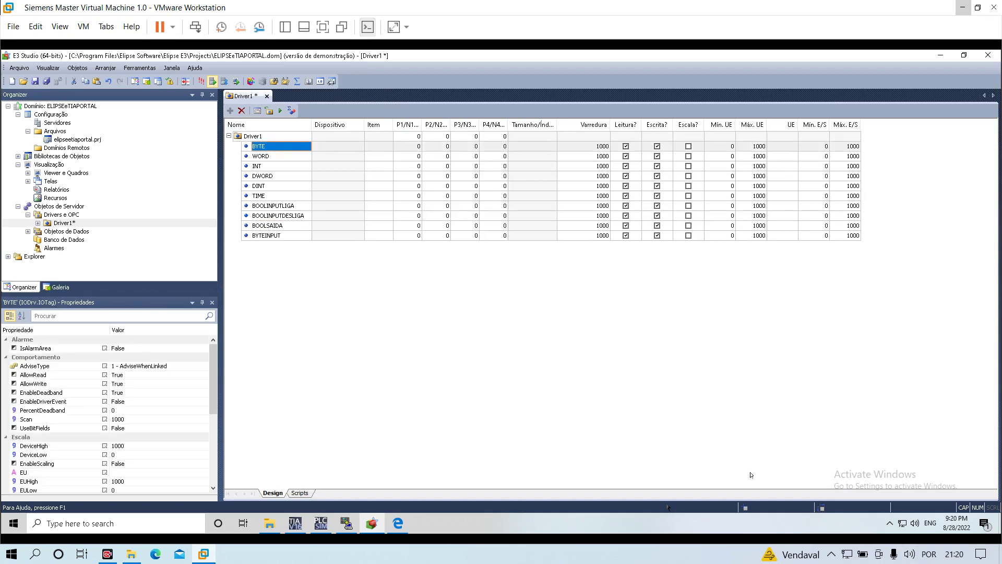
pyautogui.hotkey('alt', 'Tab')
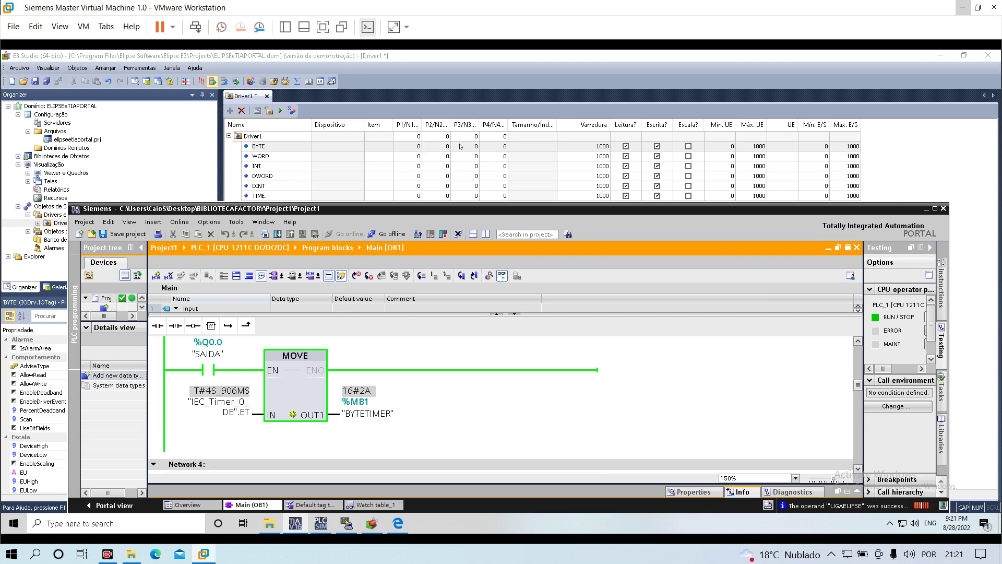
# Set the BYTE tag's P2/N2 parameter to 208 in the Driver1 table of E3 Studio
pyautogui.click(437, 149)
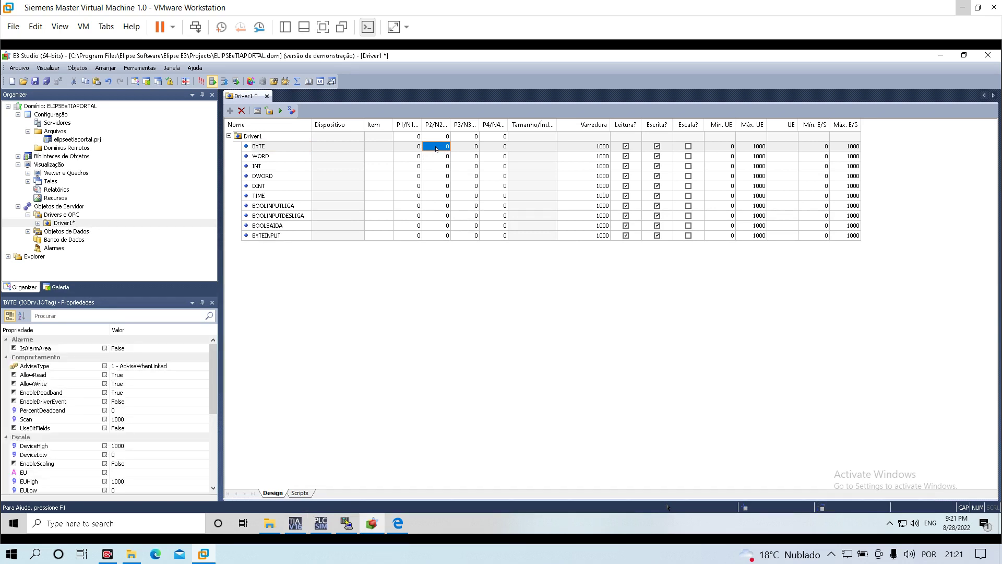
pyautogui.write('20')
pyautogui.click(436, 138)
pyautogui.click(437, 146)
pyautogui.write('208')
pyautogui.doubleClick(437, 143)
pyautogui.click(437, 143)
pyautogui.click(469, 149)
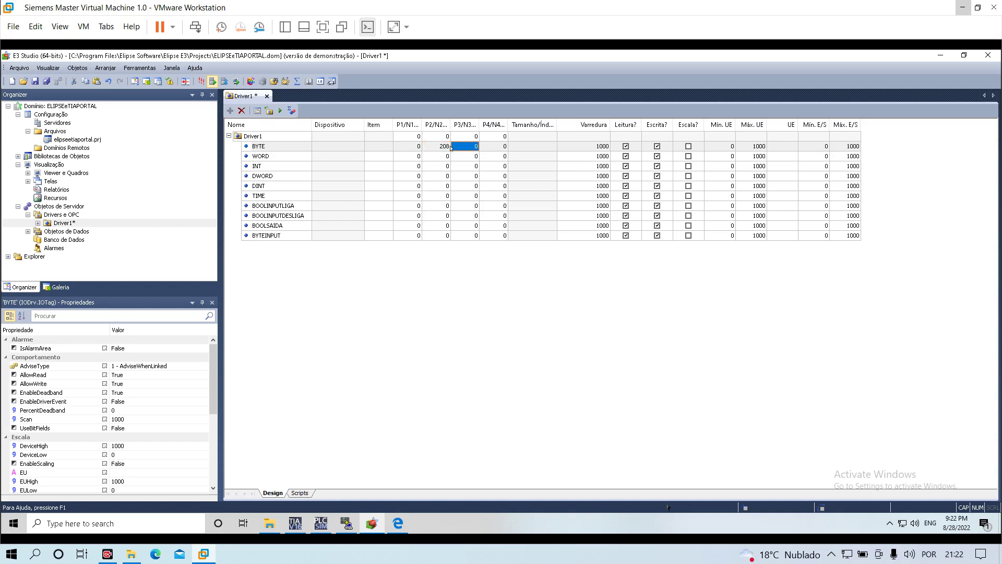
pyautogui.click(448, 147)
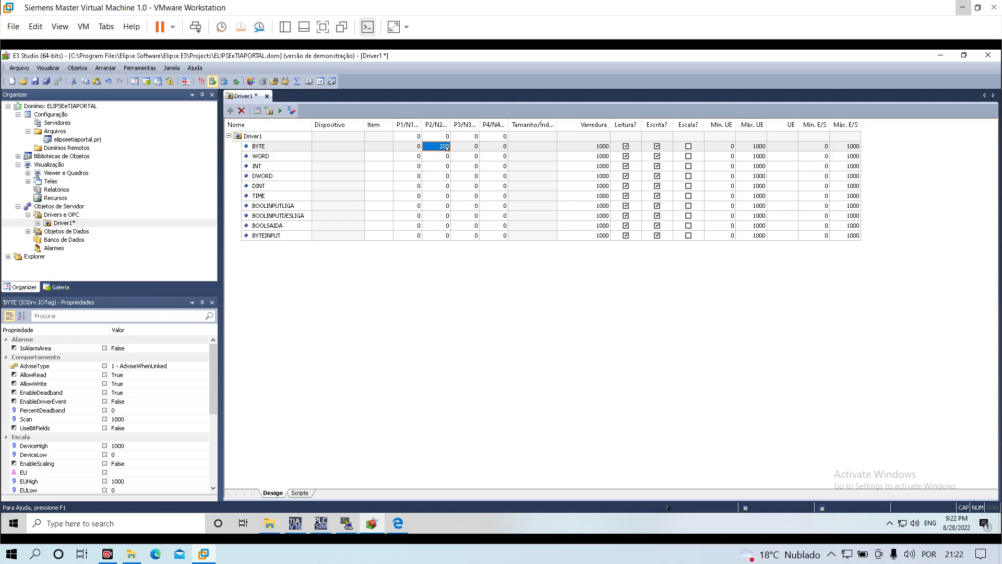
# Set the BYTE tag's P4/N4 parameter to 1 in the Driver1 table
pyautogui.click(459, 149)
pyautogui.click(449, 149)
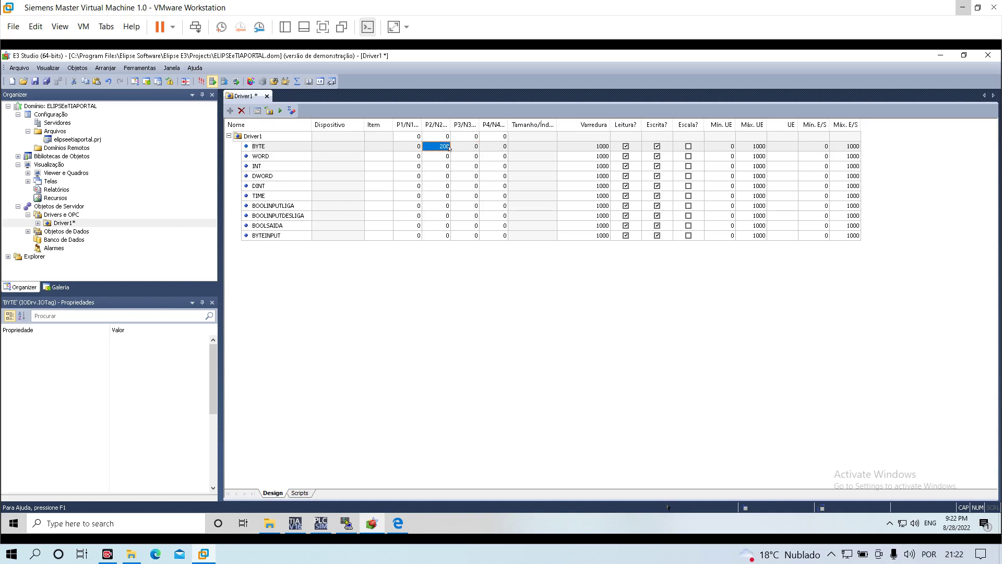
pyautogui.click(466, 148)
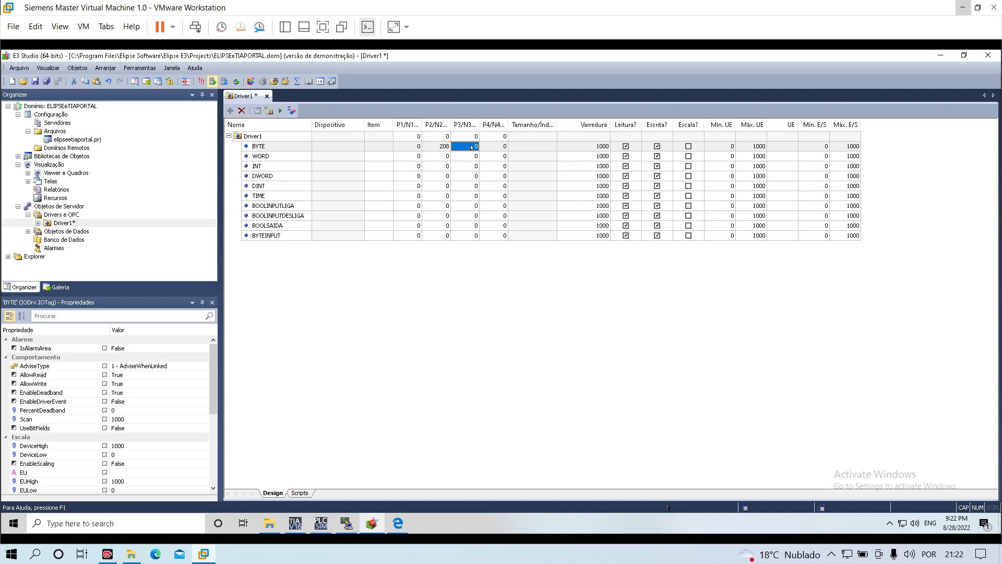
pyautogui.click(491, 149)
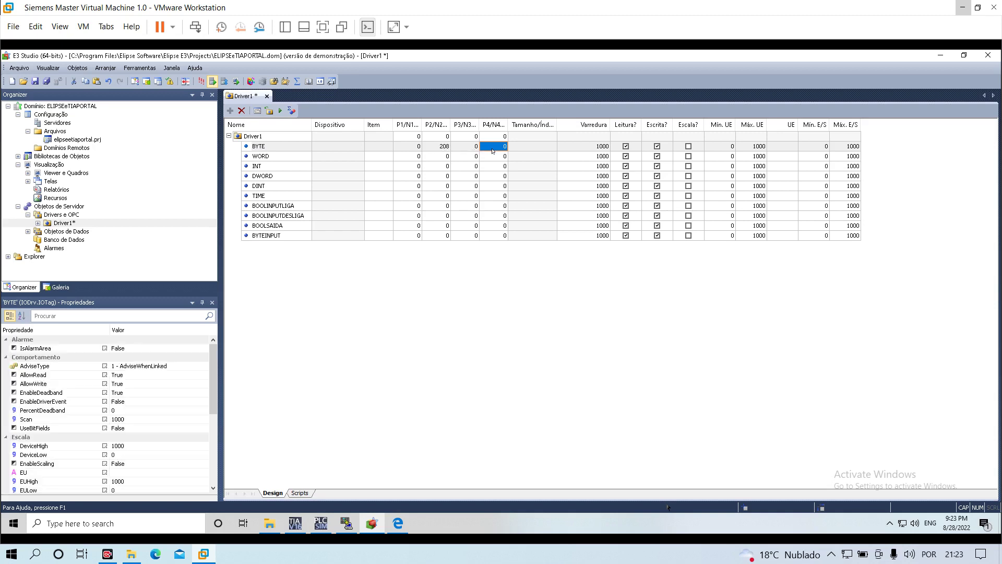
pyautogui.write('1')
pyautogui.press('Return')
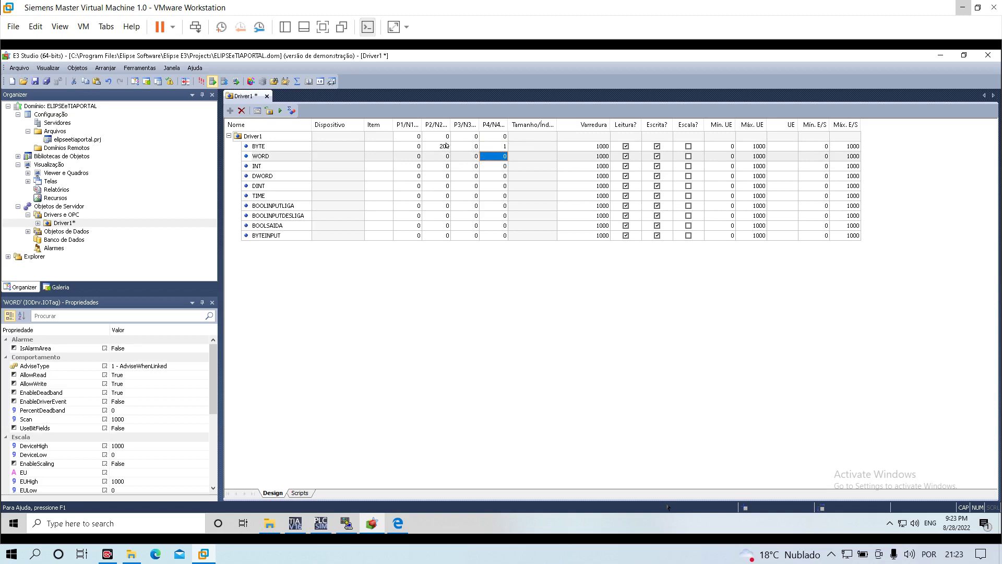
# Check the WORDTIMER address in the Main [OB1] program in TIA Portal, and return to E3 Studio
pyautogui.click(412, 156)
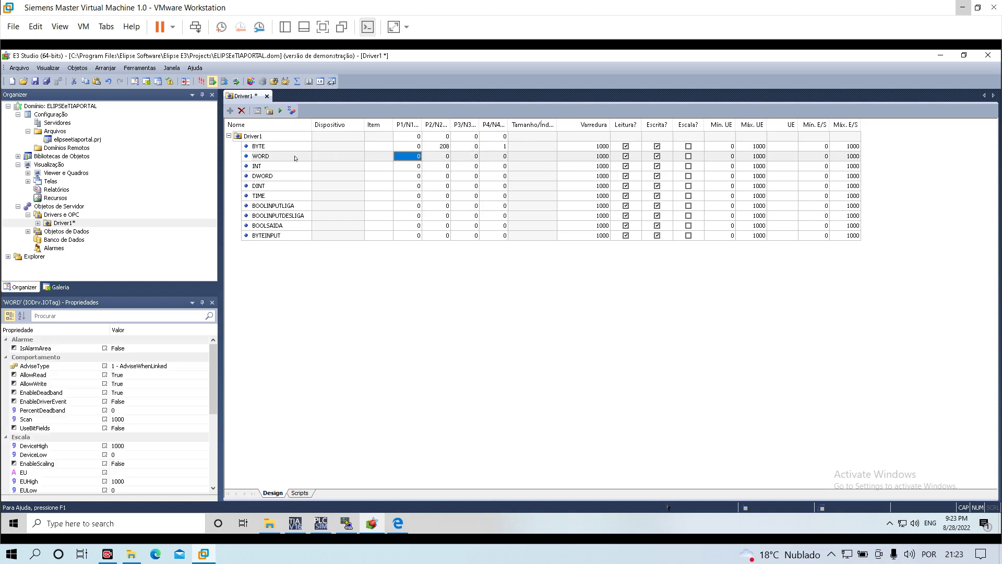
pyautogui.click(296, 523)
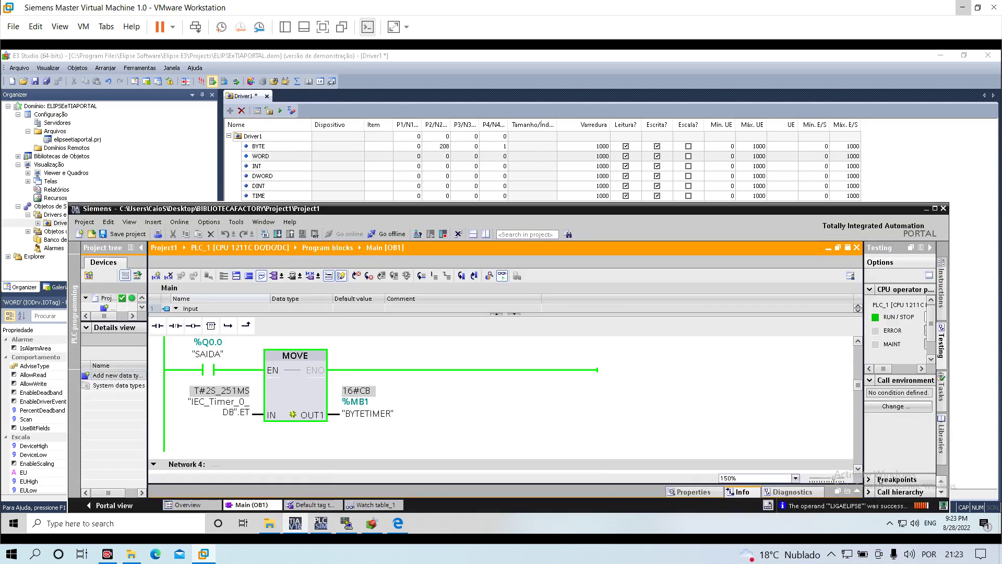
pyautogui.click(859, 468)
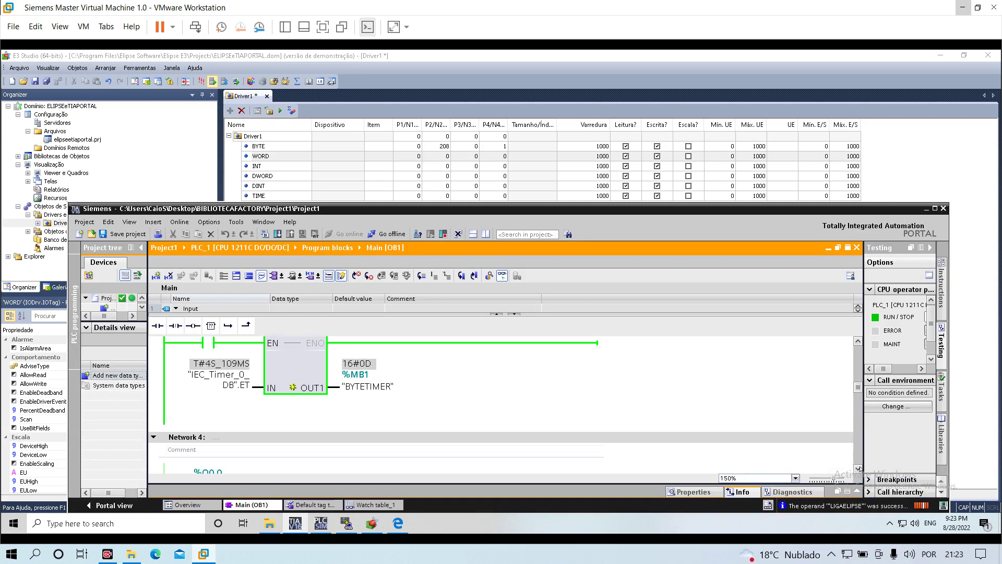
pyautogui.click(859, 469)
pyautogui.click(859, 469)
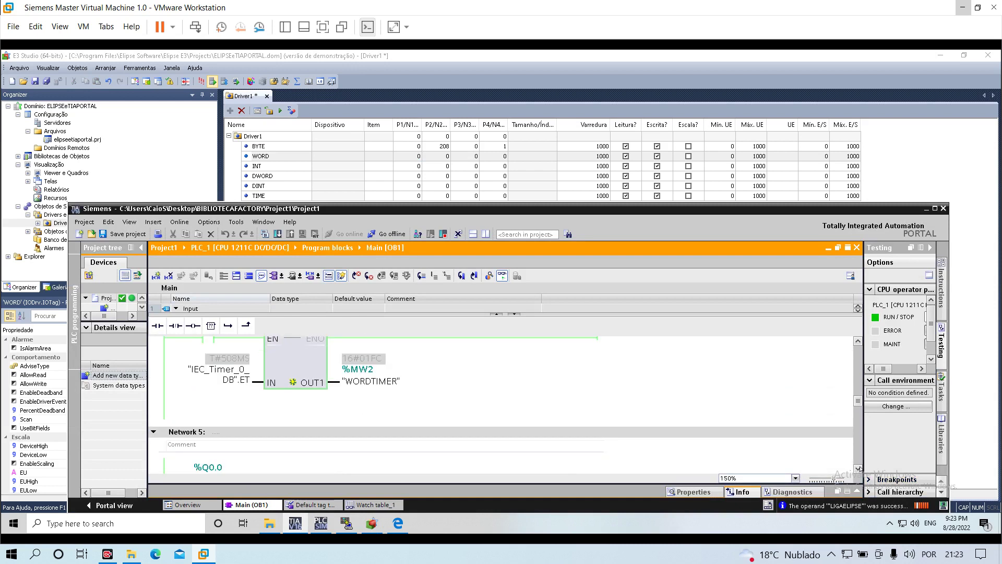
pyautogui.click(858, 341)
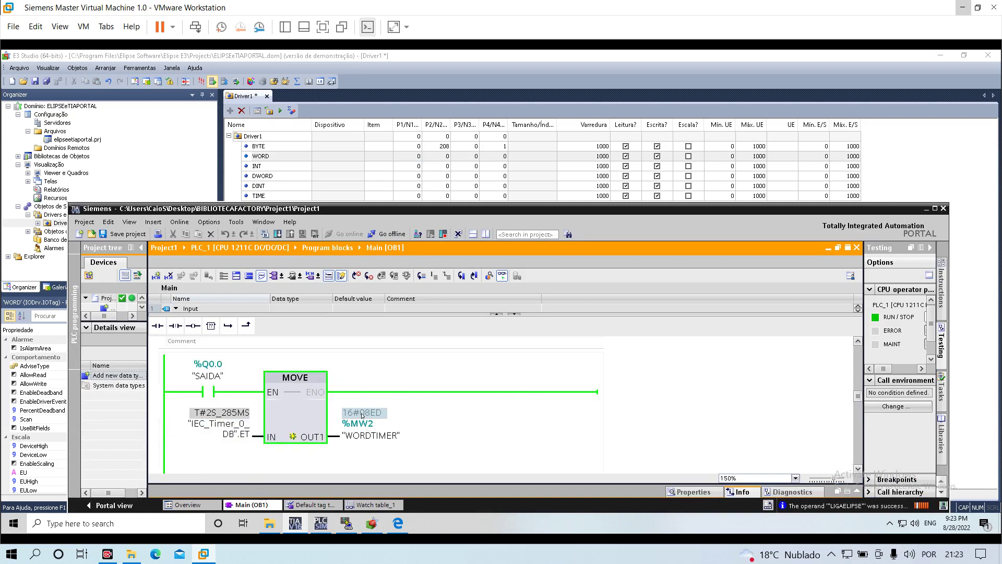
pyautogui.moveTo(375, 419)
pyautogui.click(372, 523)
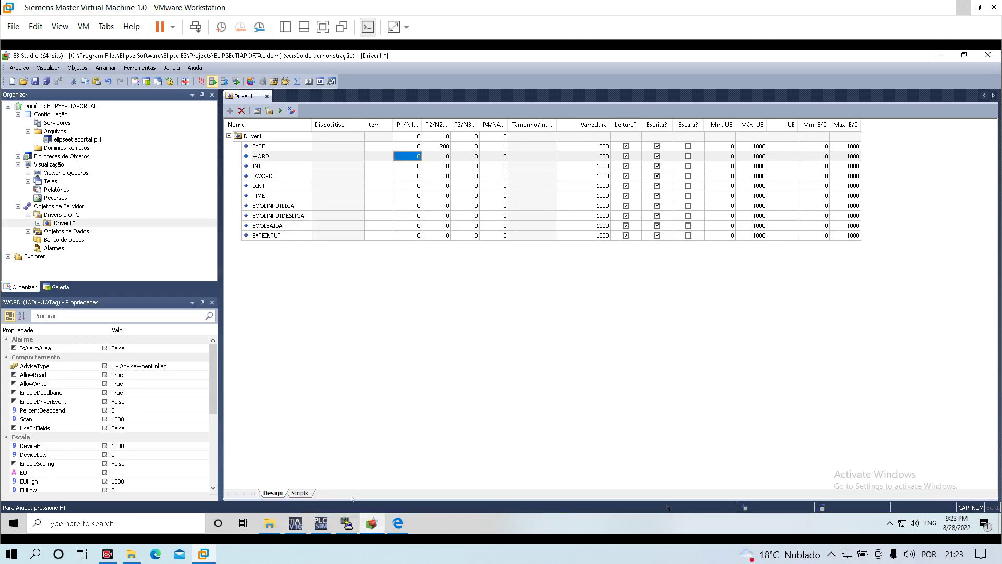
# Look up the WORD data type code and the memory area code in the MProt manual, and return to E3 Studio
pyautogui.click(400, 524)
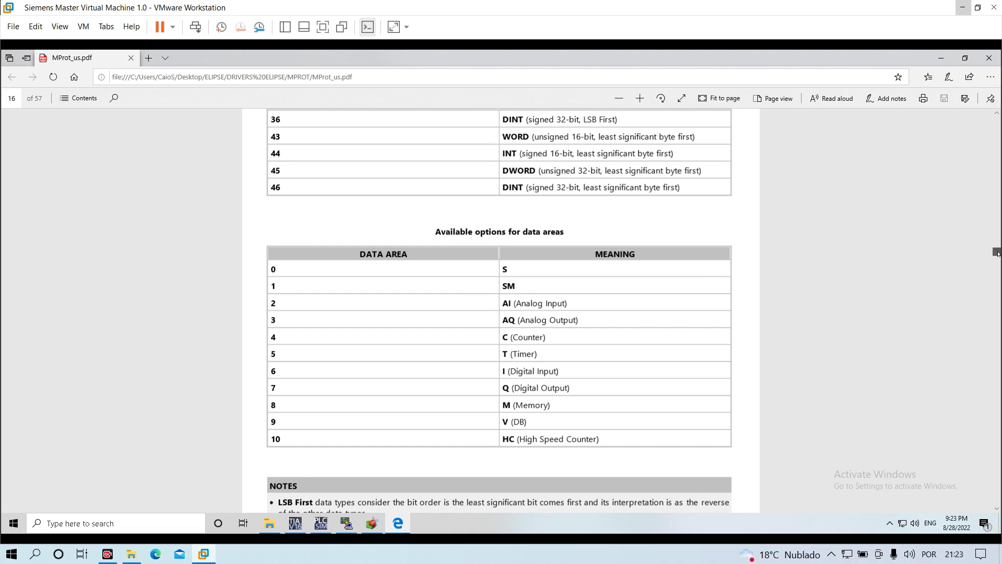
pyautogui.moveTo(997, 252); pyautogui.dragTo(997, 251)
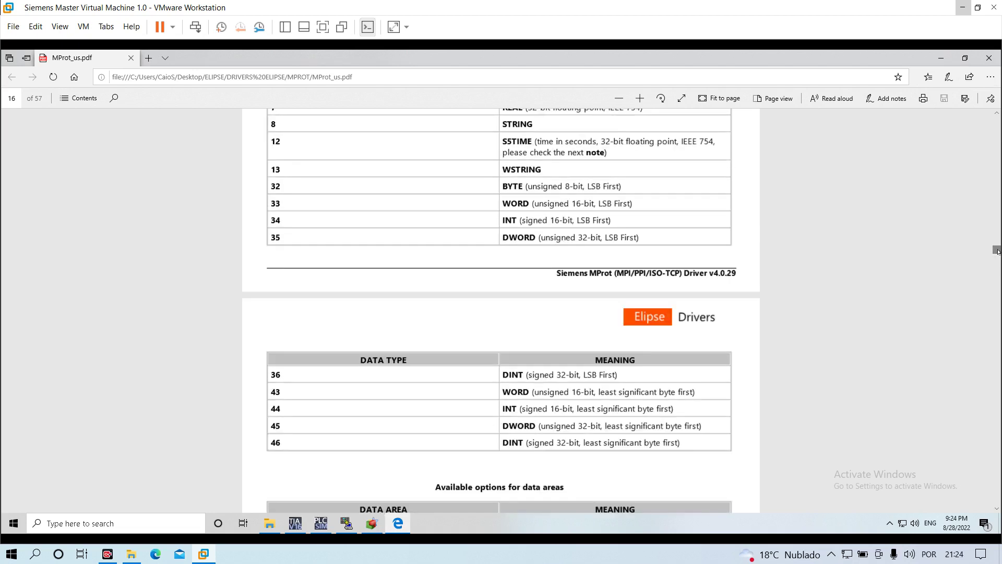
pyautogui.click(997, 114)
pyautogui.moveTo(997, 114); pyautogui.dragTo(997, 115)
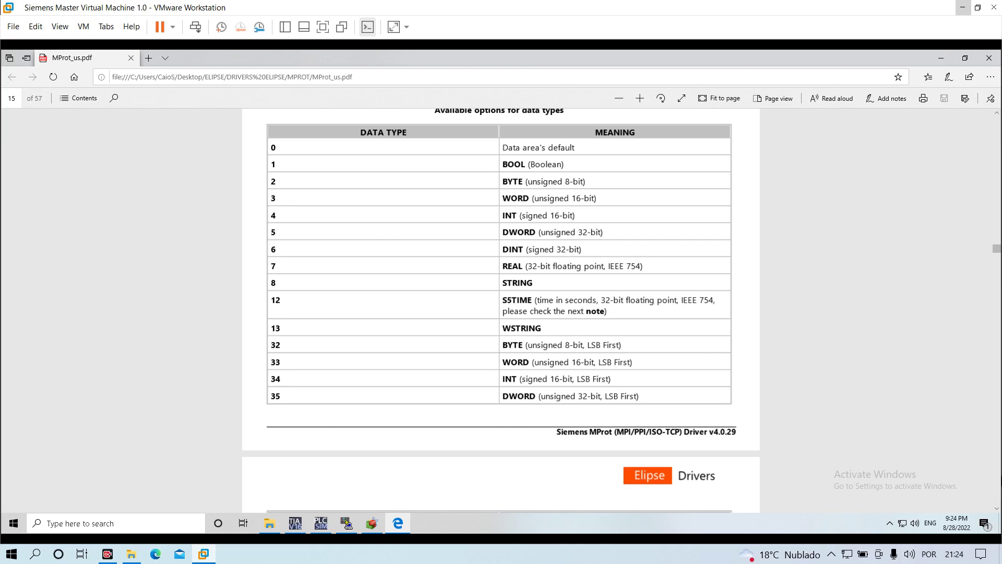
pyautogui.moveTo(997, 507); pyautogui.dragTo(996, 510)
pyautogui.scroll(-3, 995, 508)
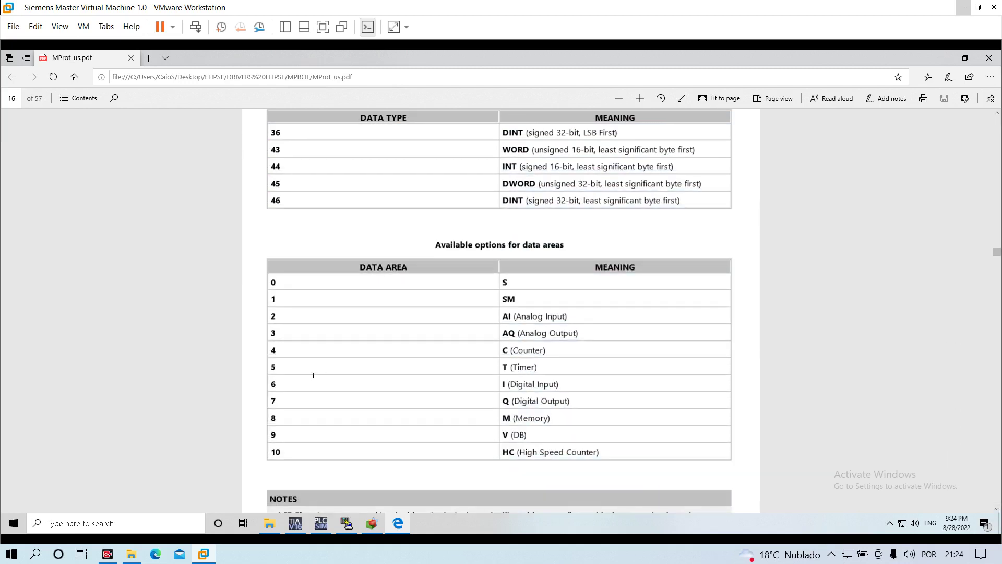
pyautogui.click(372, 524)
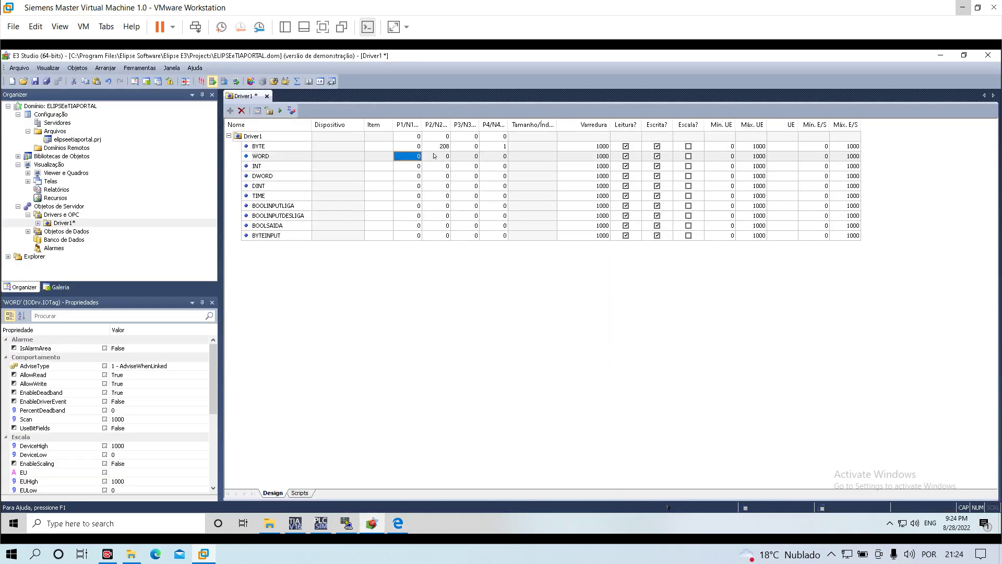
# Set the WORD tag's P2/N2 parameter to 308 and its P4/N4 parameter to 2
pyautogui.click(447, 159)
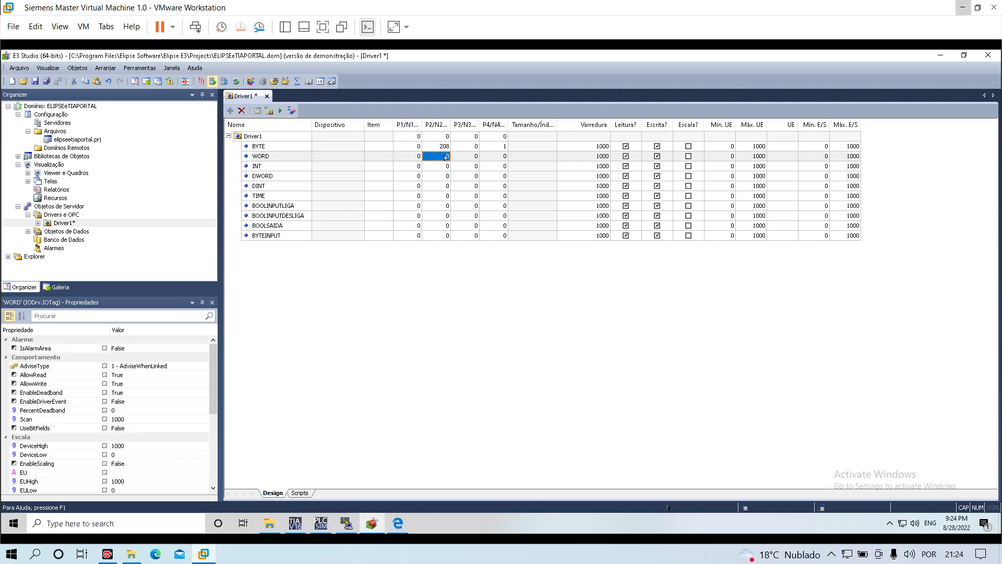
pyautogui.write('308')
pyautogui.click(459, 157)
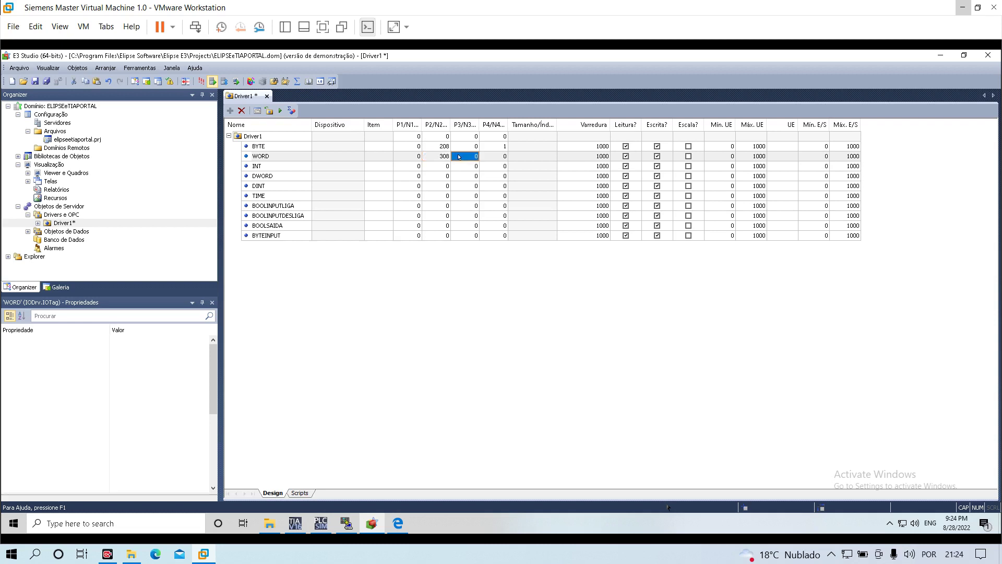
pyautogui.click(496, 156)
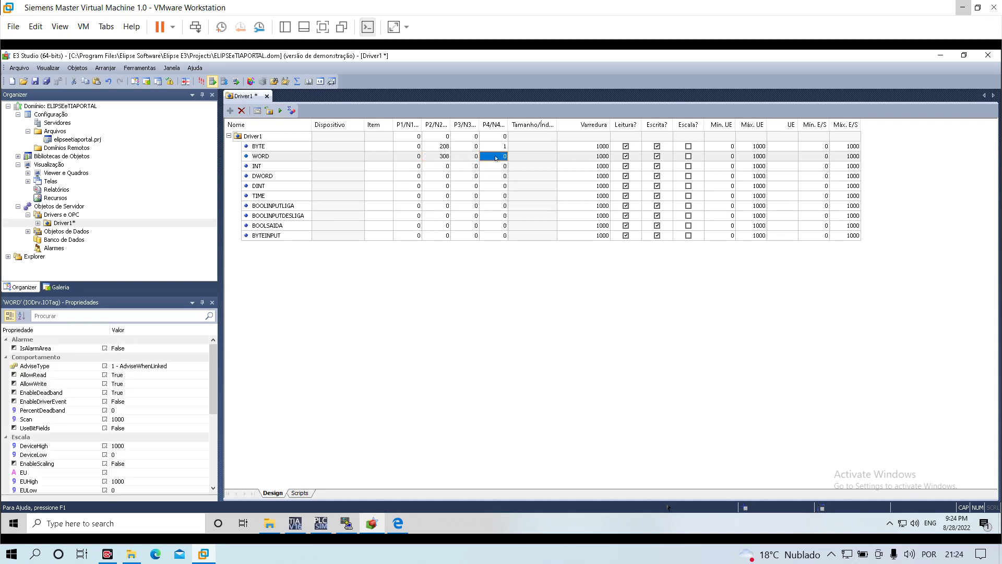
pyautogui.write('2')
pyautogui.press('Return')
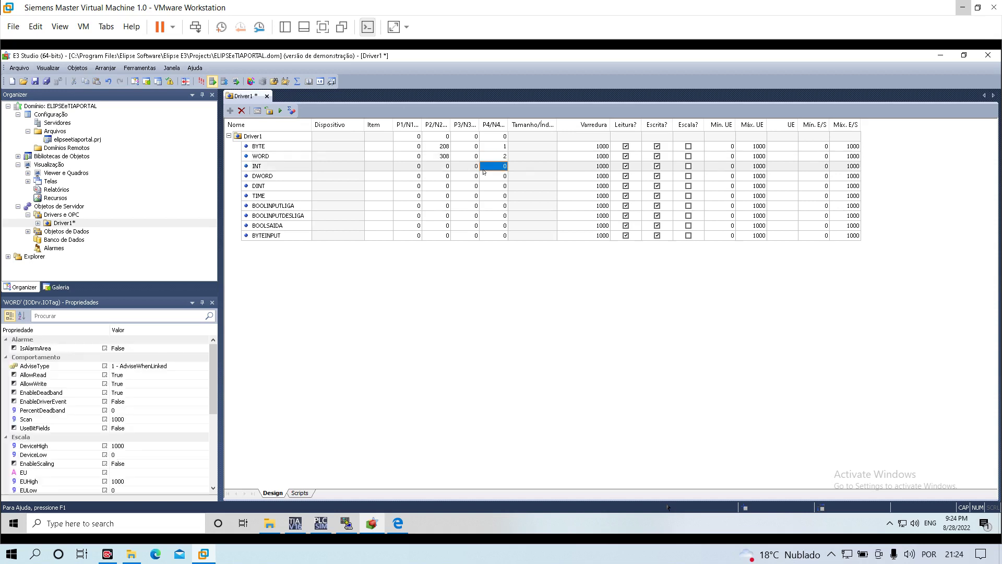
pyautogui.click(447, 156)
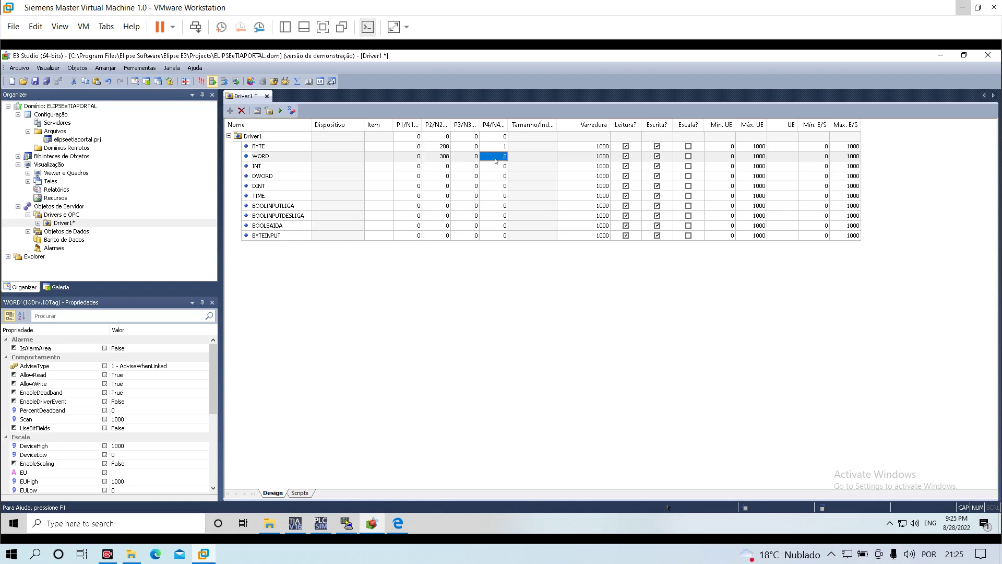
# Select the INT tag's P2/N2 parameter, check the INTTIMER address in TIA Portal's Main [OB1], and return to E3 Studio
pyautogui.click(445, 166)
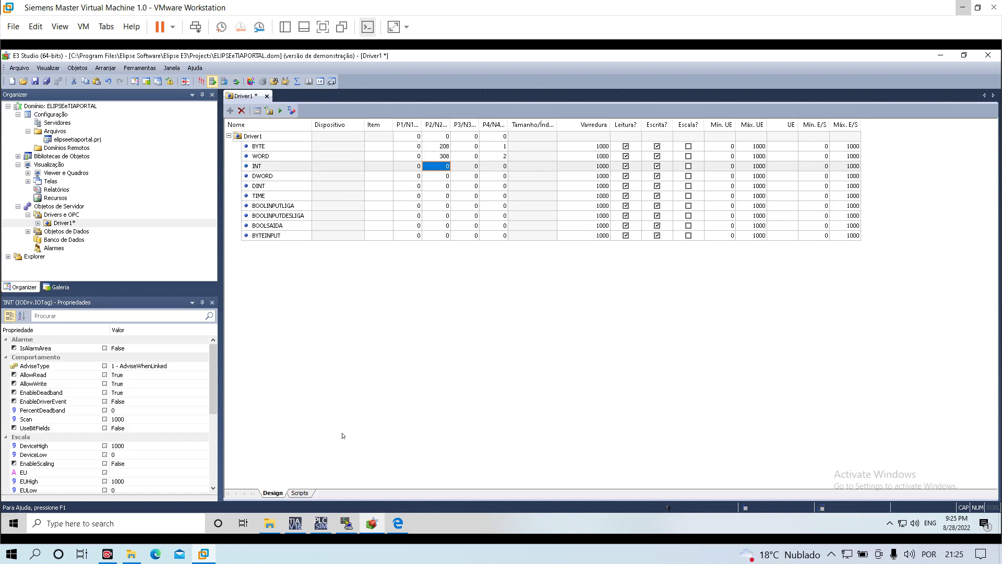
pyautogui.click(323, 524)
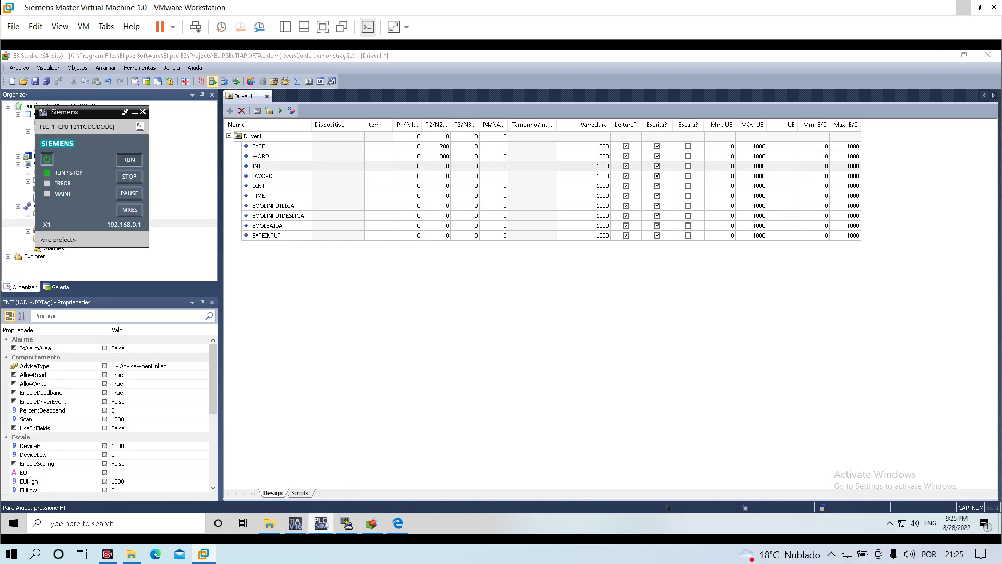
pyautogui.click(296, 523)
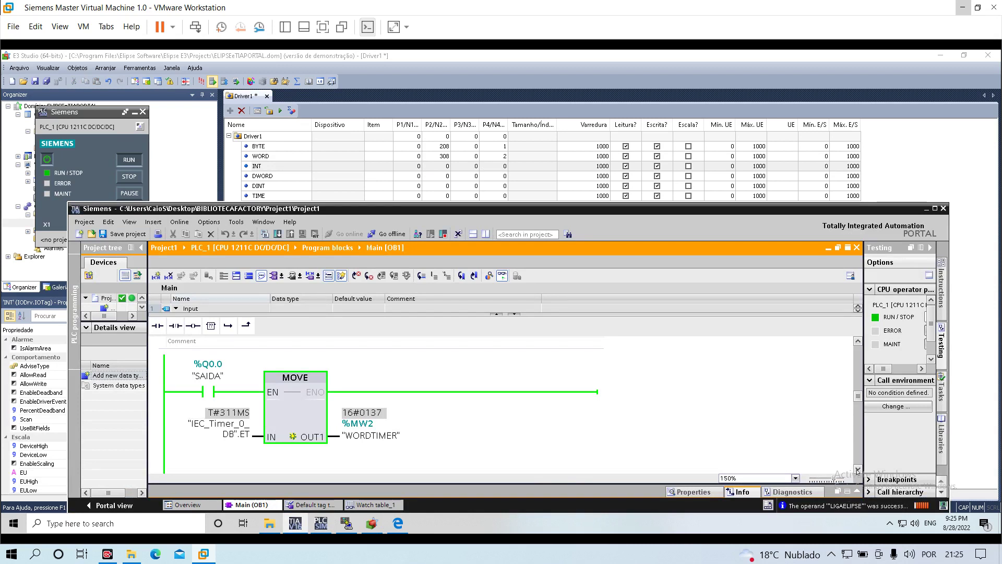
pyautogui.scroll(-5, 858, 469)
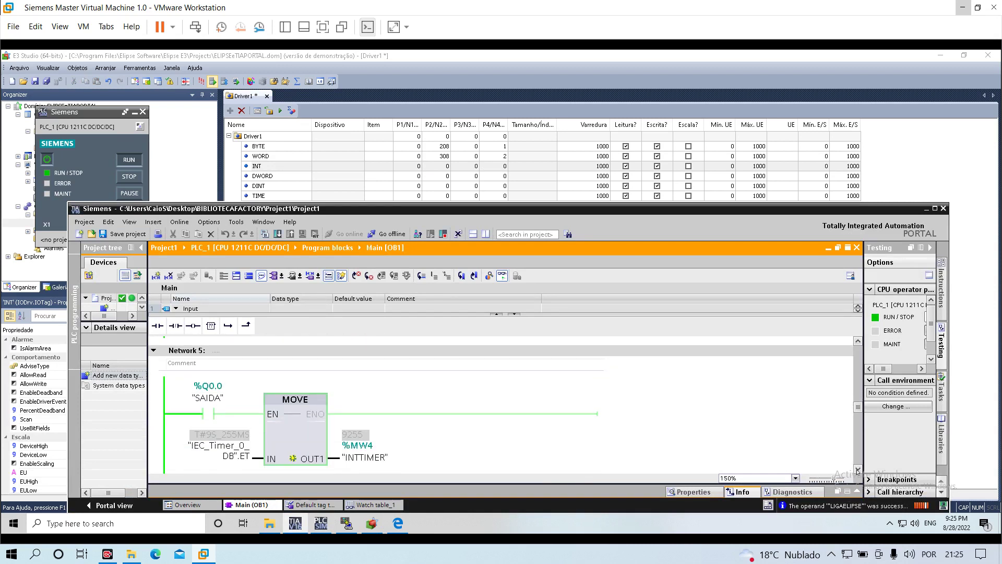
pyautogui.scroll(-1, 858, 470)
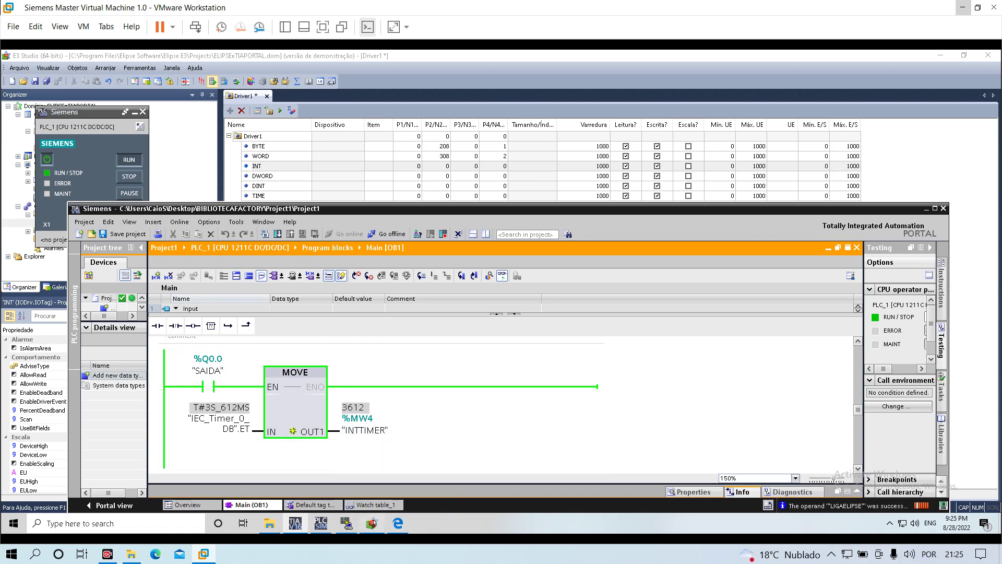
pyautogui.click(372, 523)
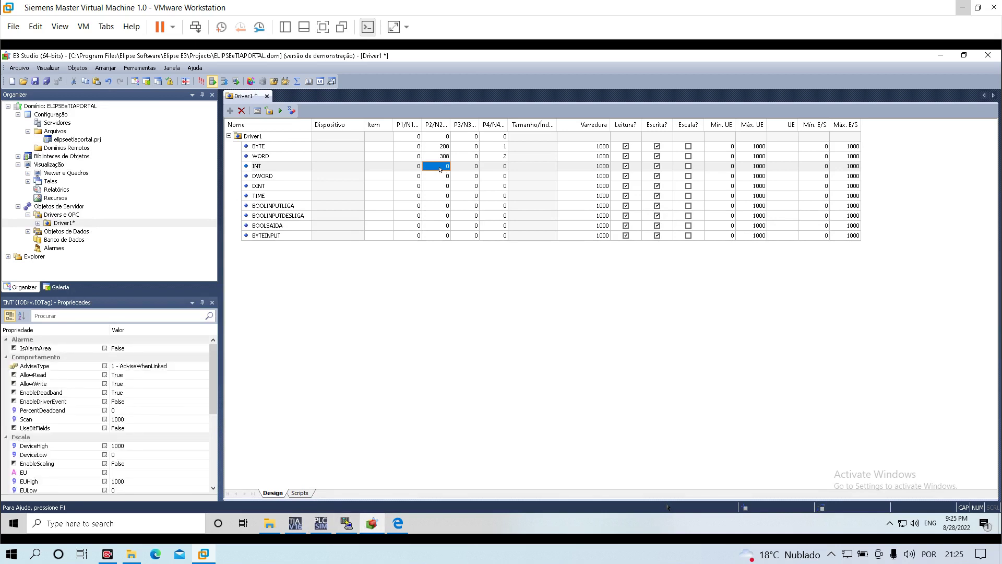
# Set the INT tag's P2/N2 parameter to 308 and its P4/N4 parameter to 4
pyautogui.write('308')
pyautogui.click(503, 167)
pyautogui.write('4')
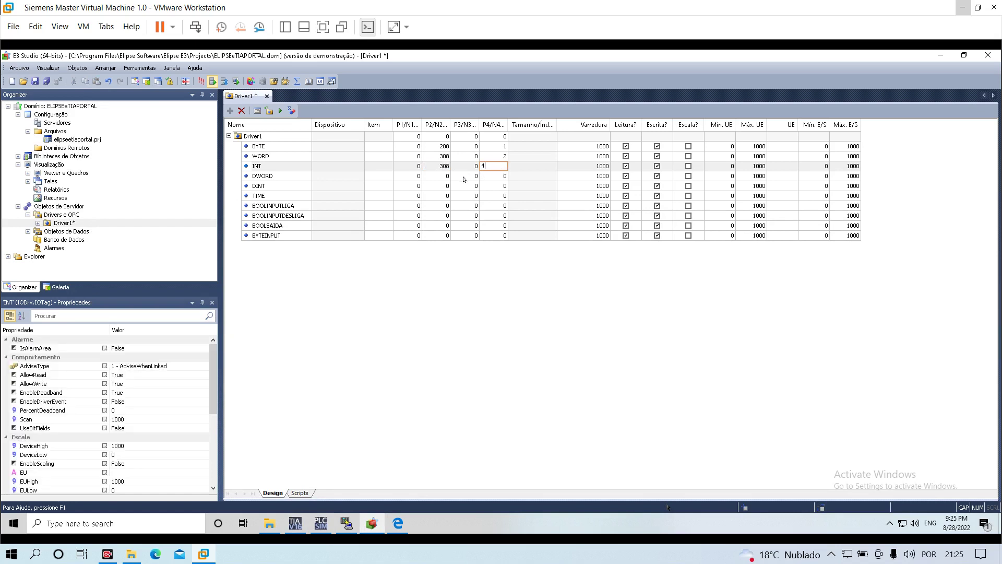
# Select the DWORD tag's P2/N2 parameter and check the DWORTIMER address in the Main [OB1] program in TIA Portal
pyautogui.click(439, 176)
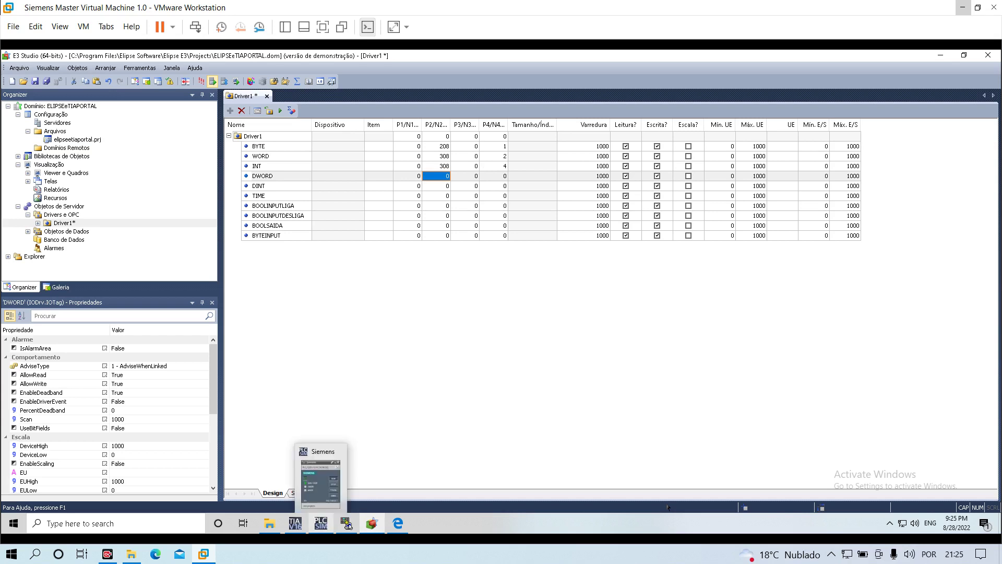
pyautogui.click(295, 523)
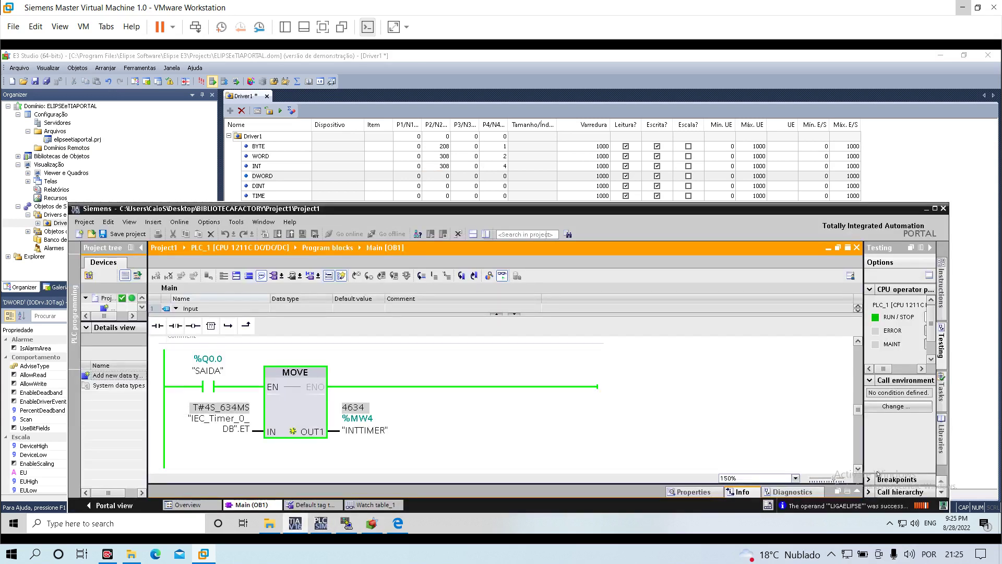
pyautogui.click(859, 471)
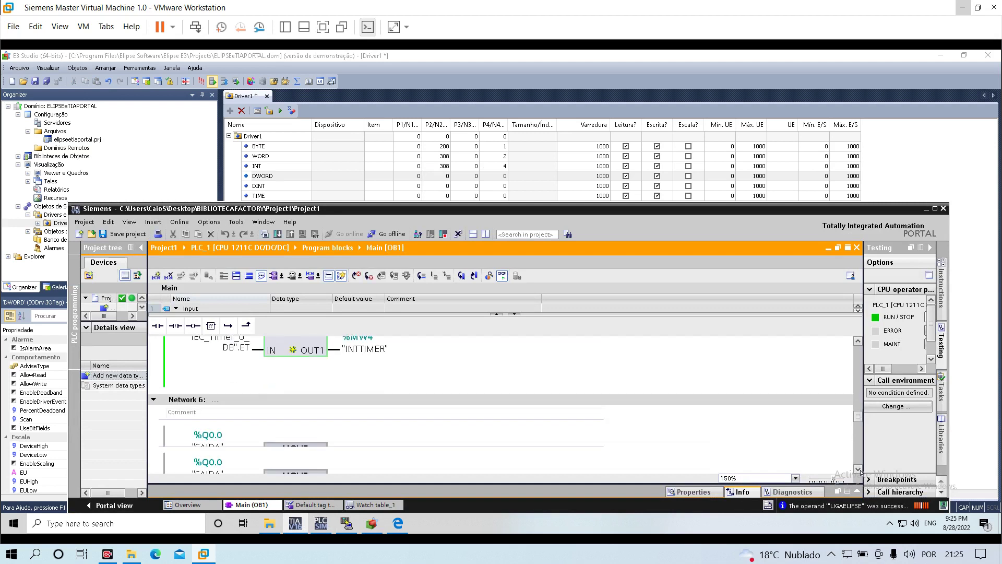
pyautogui.click(859, 470)
pyautogui.click(860, 470)
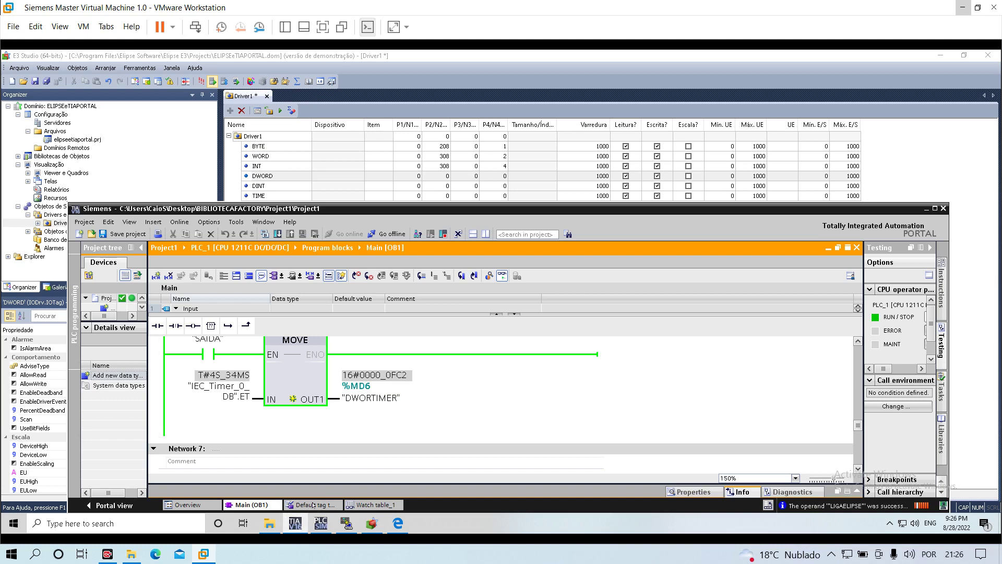
# Maximize the TIA Portal window and open the PLC's default tag table
pyautogui.click(313, 505)
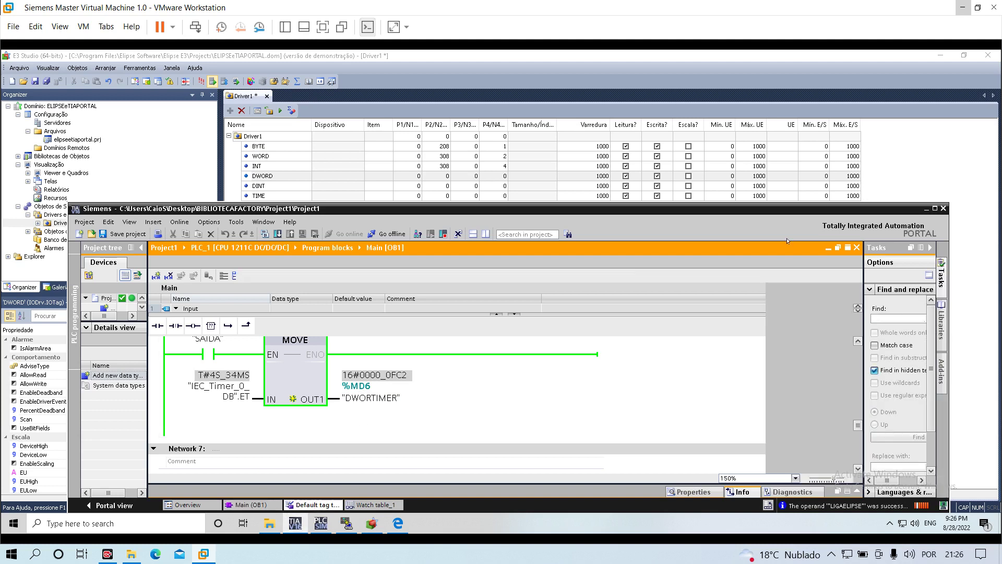
pyautogui.click(247, 505)
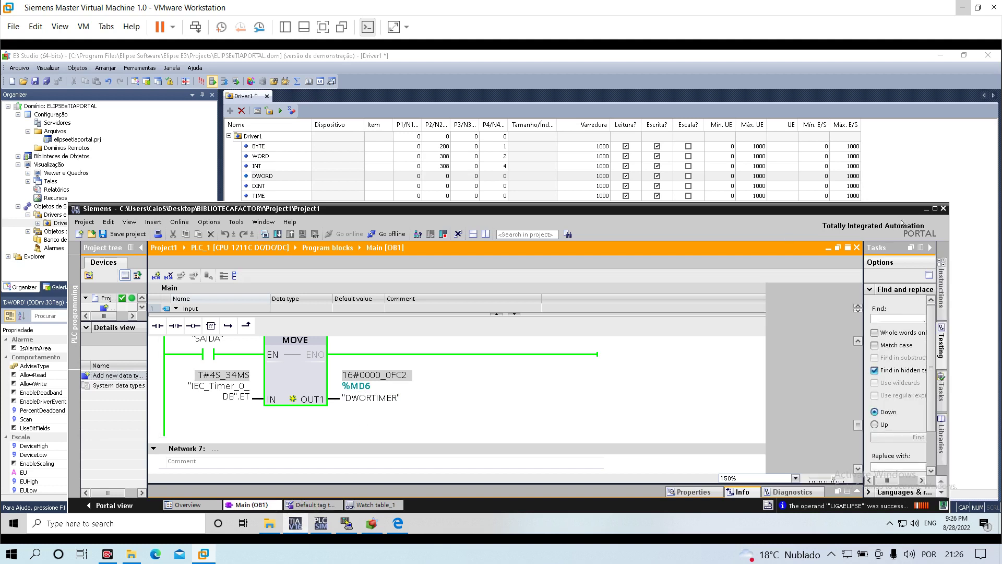
pyautogui.click(935, 209)
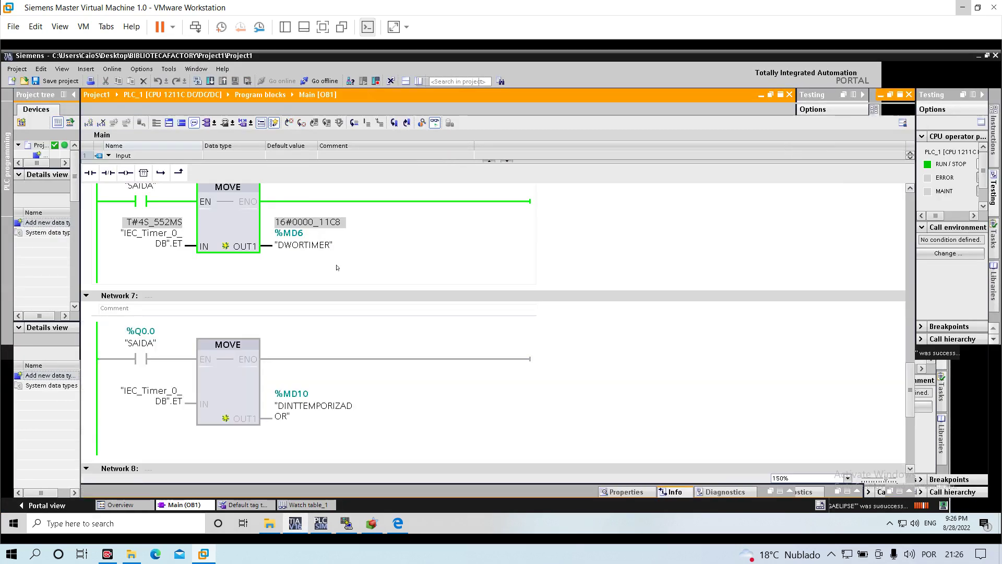
pyautogui.click(243, 505)
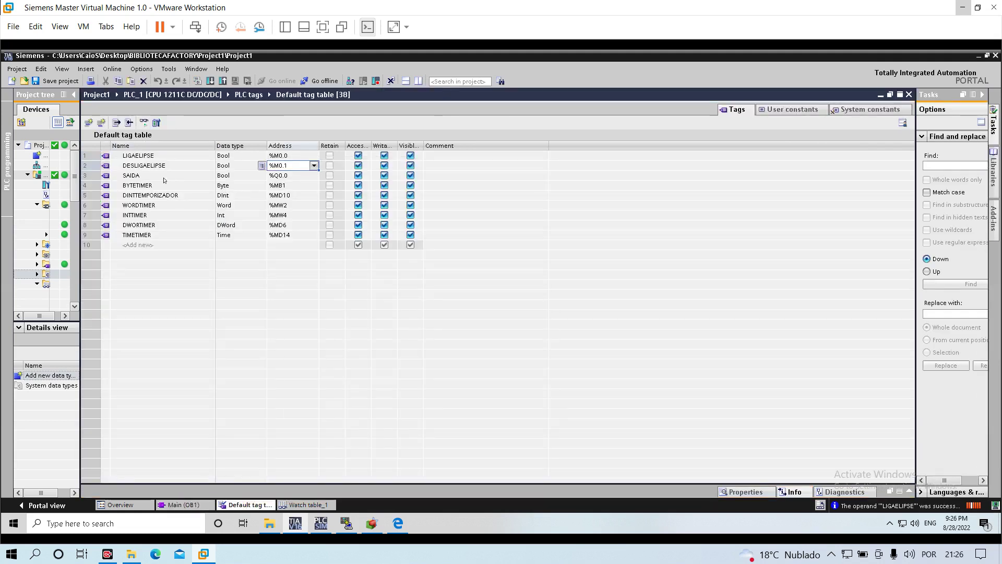
# Examine the data types of the byte, word, int, dword, dint and time tags in the default tag table
pyautogui.click(236, 189)
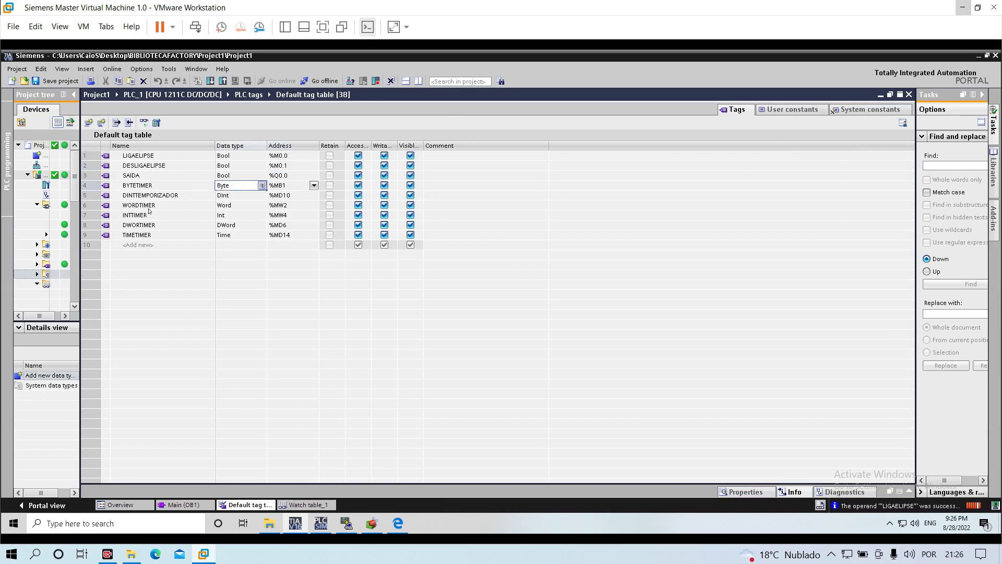
pyautogui.click(245, 206)
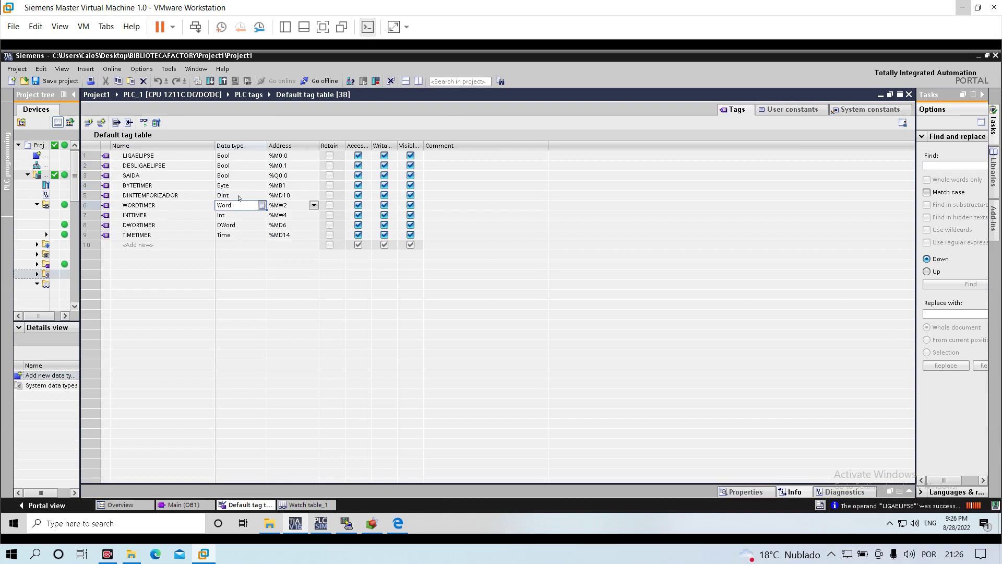
pyautogui.click(234, 216)
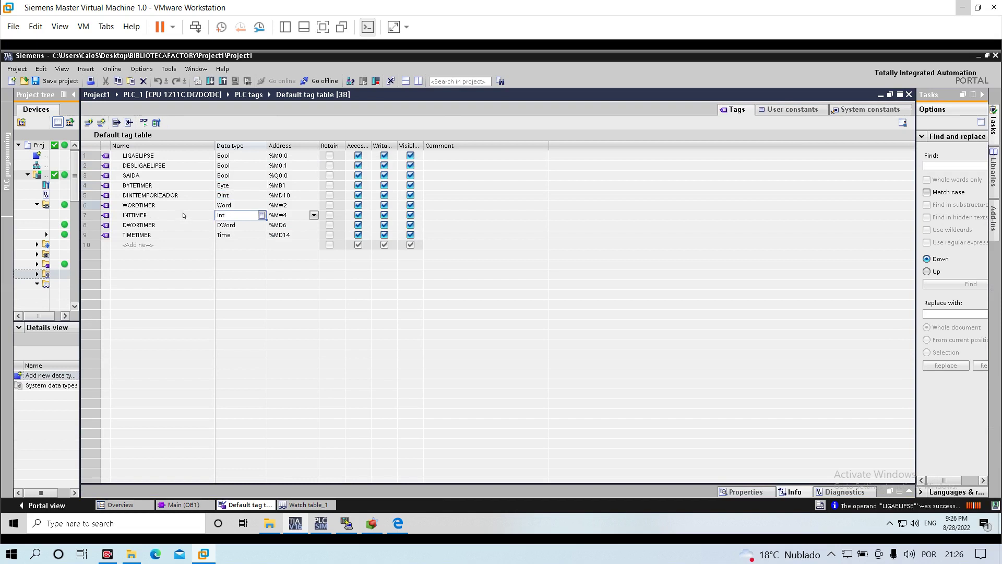
pyautogui.click(232, 225)
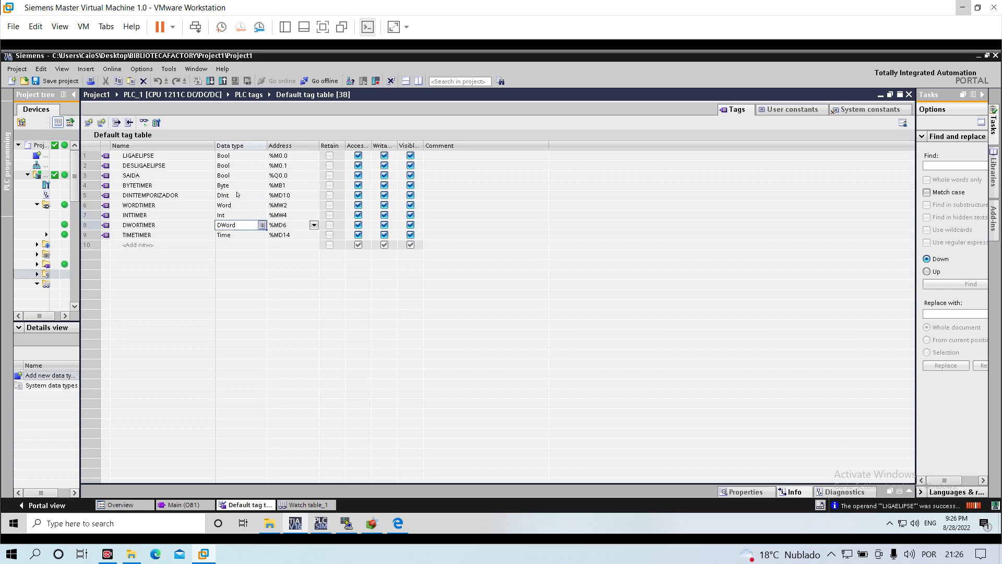
pyautogui.click(235, 197)
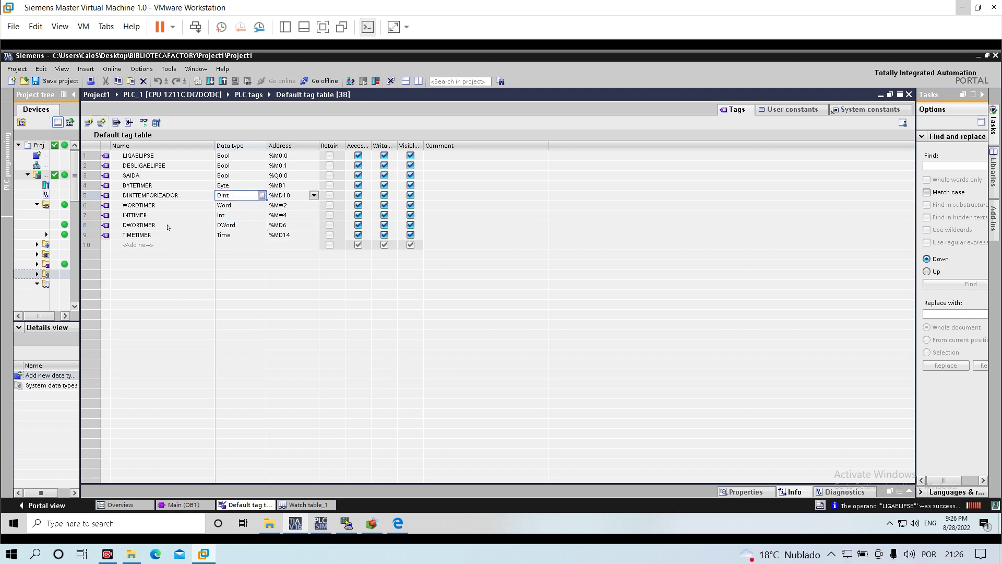
pyautogui.click(242, 236)
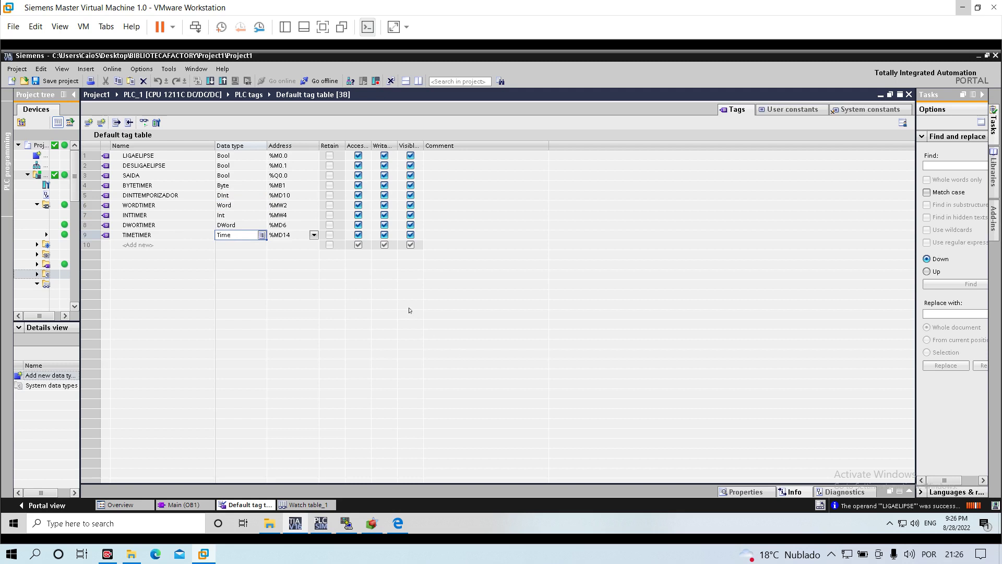
# Switch to E3 Studio and set the INT tag's P2/N2 parameter to 408
pyautogui.click(371, 524)
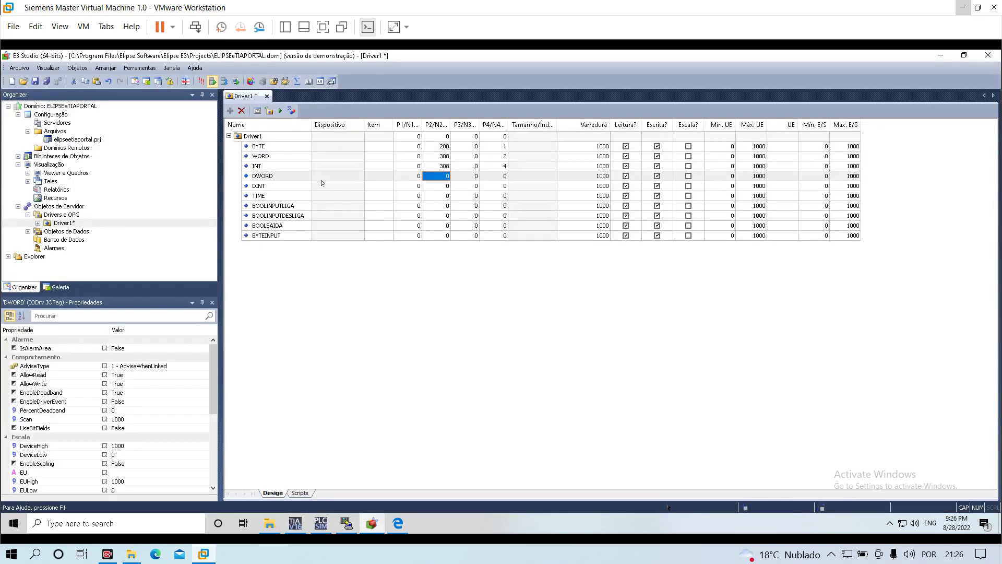
pyautogui.click(440, 165)
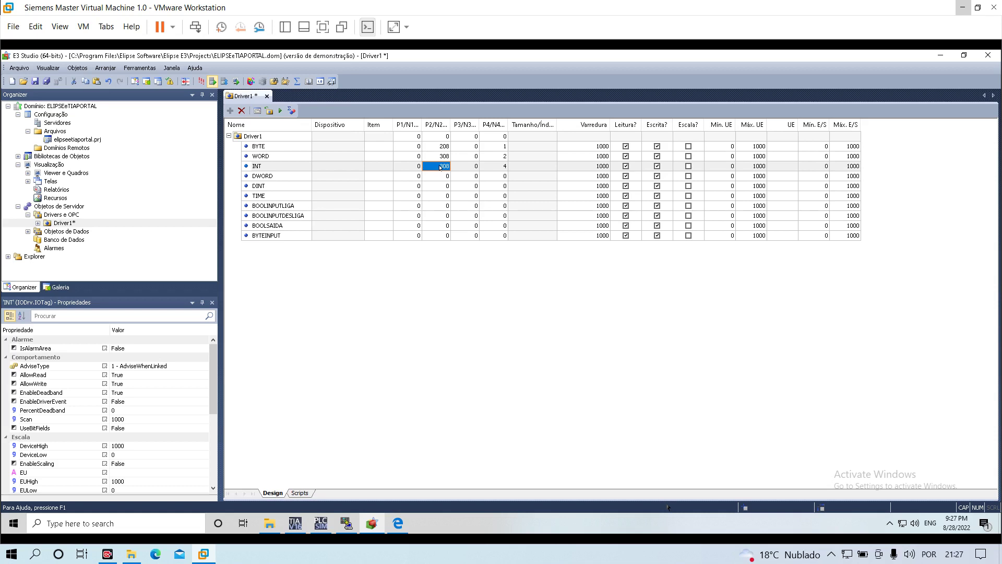
pyautogui.write('408')
# Set the DWORD tag's P2/N2 parameter to 508 and its P4/N4 parameter to 6
pyautogui.click(438, 176)
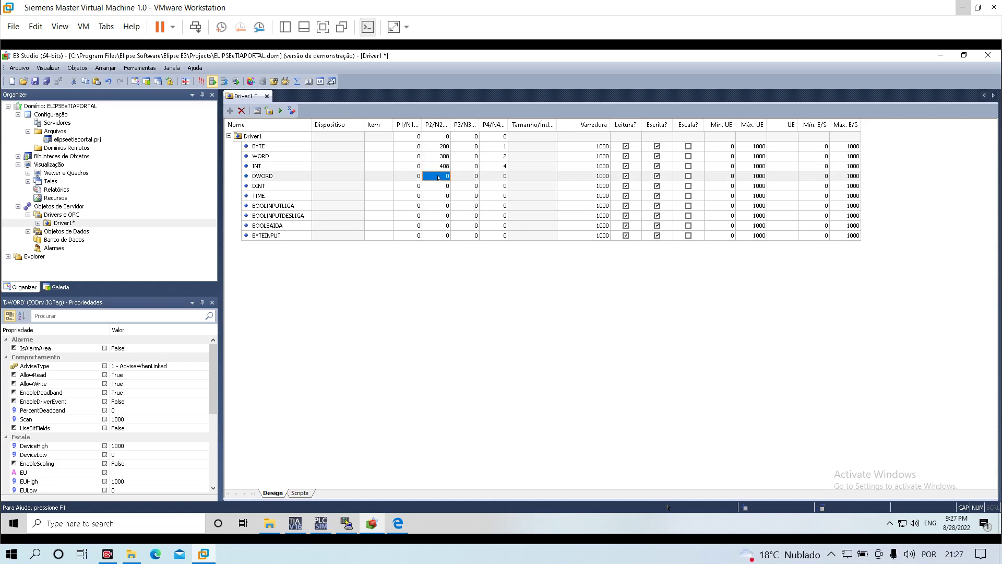
pyautogui.write('508')
pyautogui.click(501, 180)
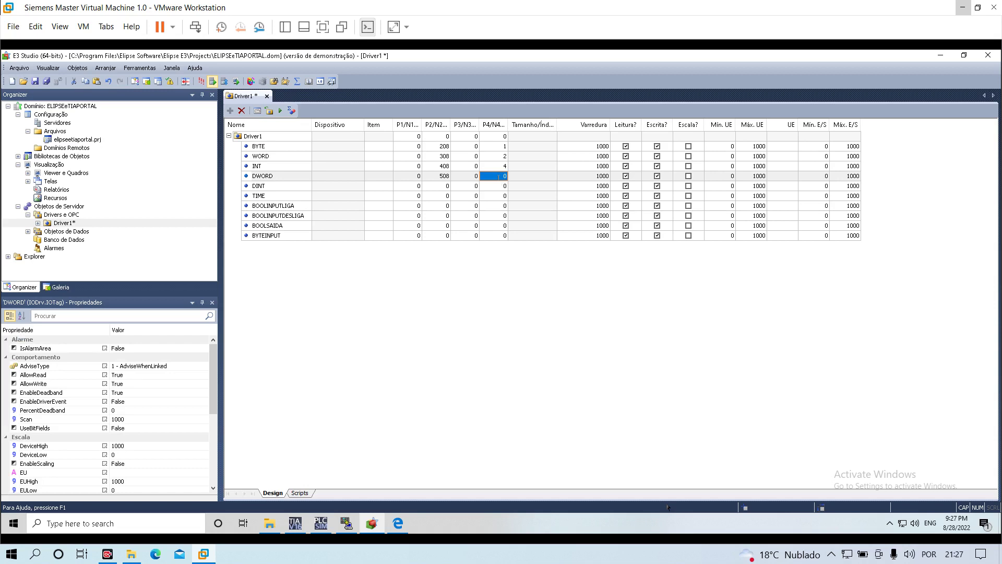
pyautogui.write('6')
# Select the DINT tag's P2/N2 parameter, check the DINTTEMPORIZADOR address in TIA Portal's Main [OB1], and return to E3 Studio
pyautogui.click(434, 186)
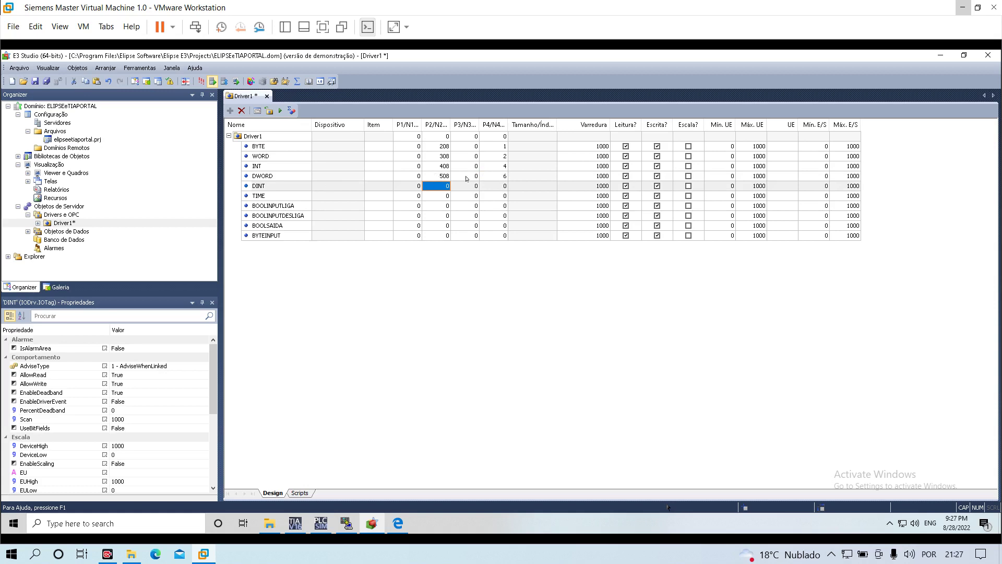
pyautogui.click(498, 175)
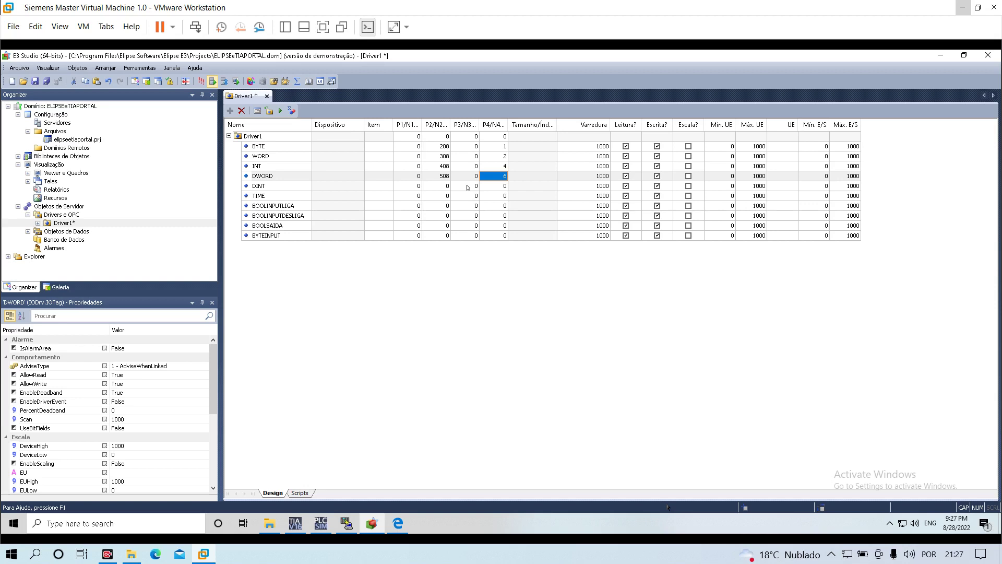
pyautogui.click(501, 186)
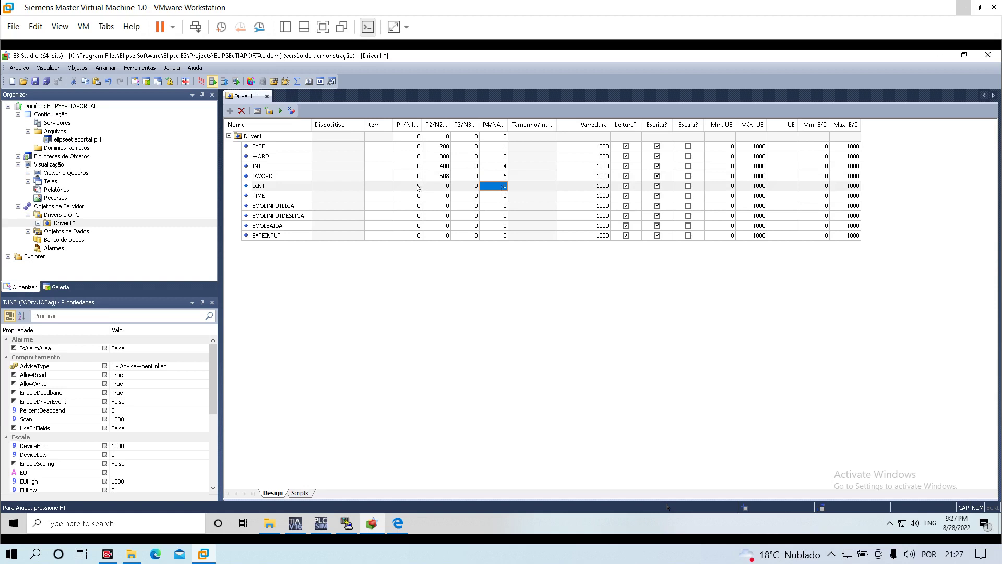
pyautogui.click(441, 187)
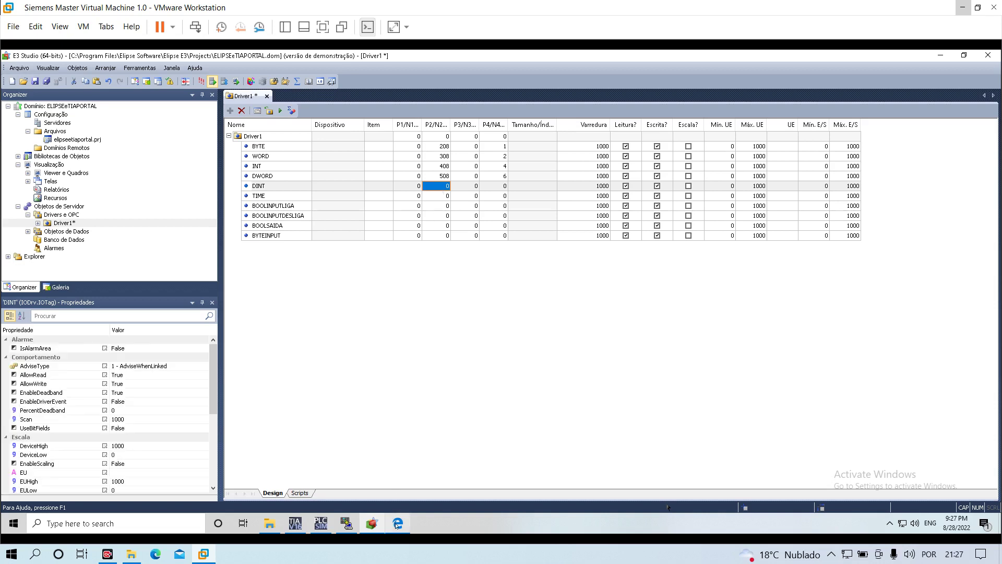
pyautogui.click(295, 524)
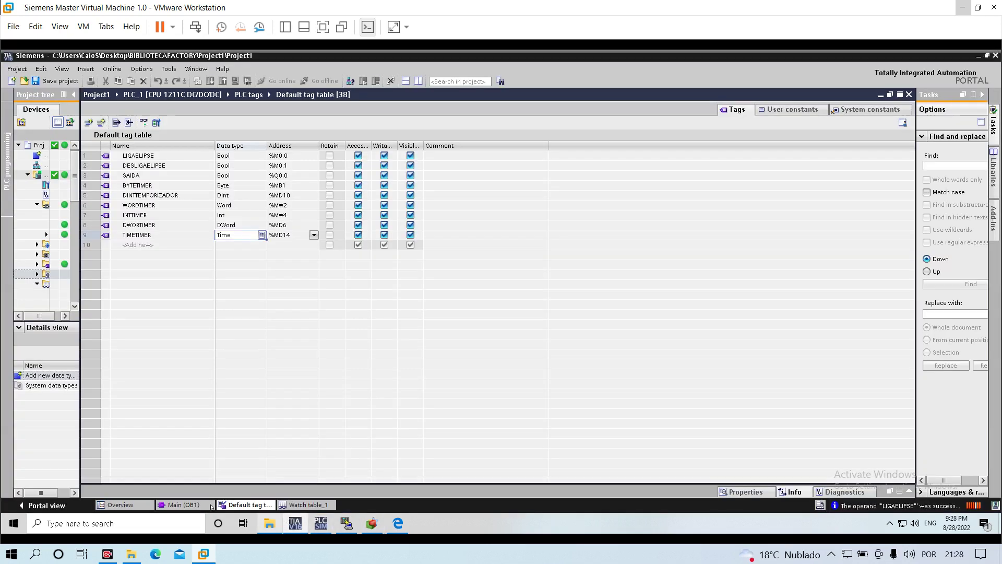
pyautogui.click(188, 505)
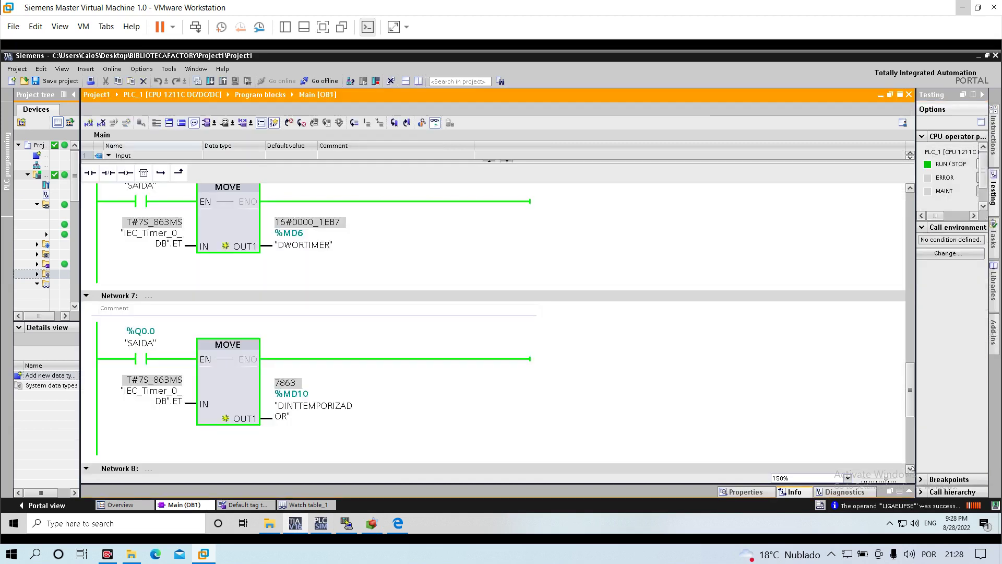
pyautogui.scroll(-1, 488, 405)
pyautogui.click(488, 406)
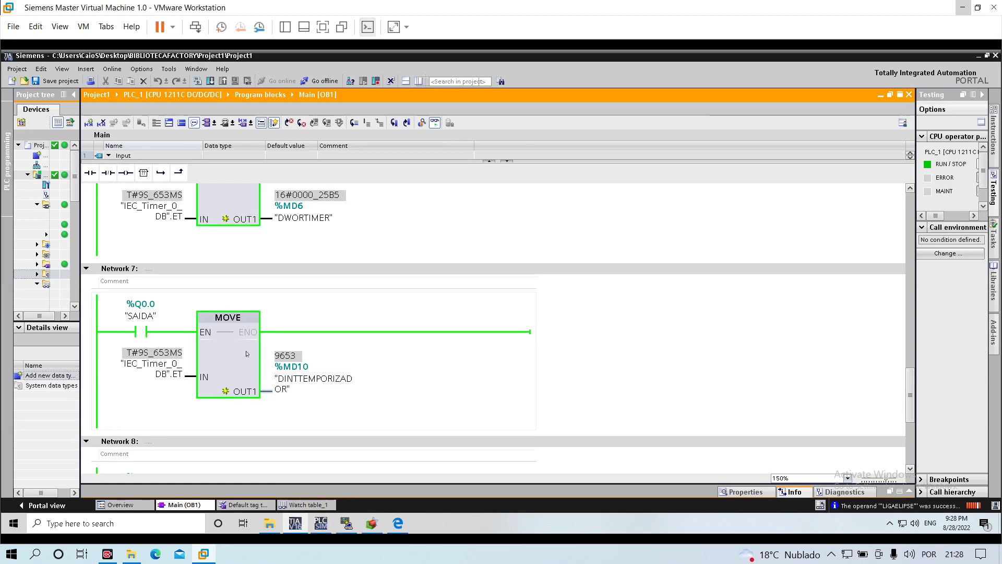
pyautogui.click(368, 523)
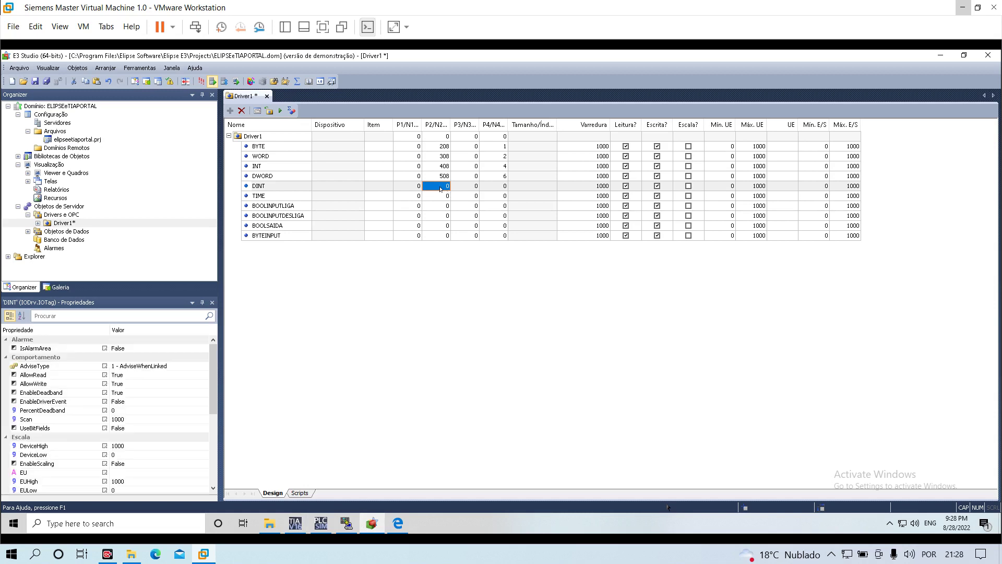
# Set the DINT tag's P2/N2 parameter to 608 and its P4/N4 parameter to 10
pyautogui.write('608')
pyautogui.click(496, 188)
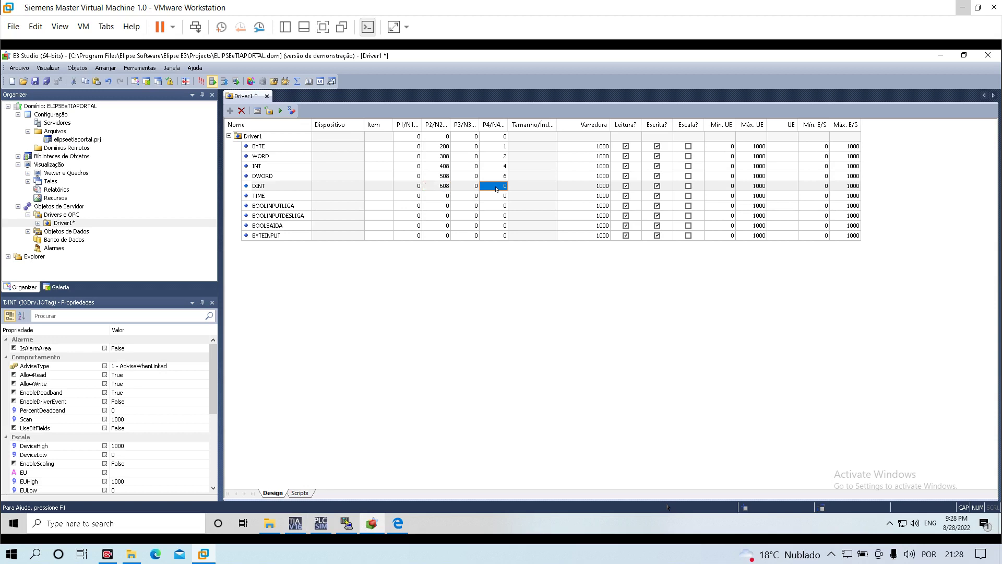
pyautogui.write('1')
# Look up the time data type code in the MProt manual's data type table and return to E3 Studio
pyautogui.click(395, 522)
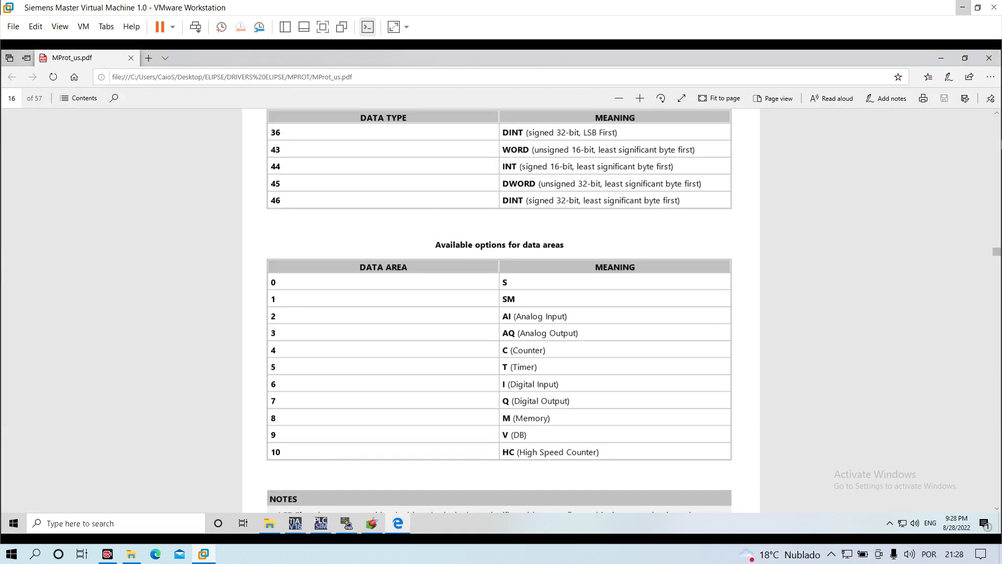
pyautogui.click(997, 113)
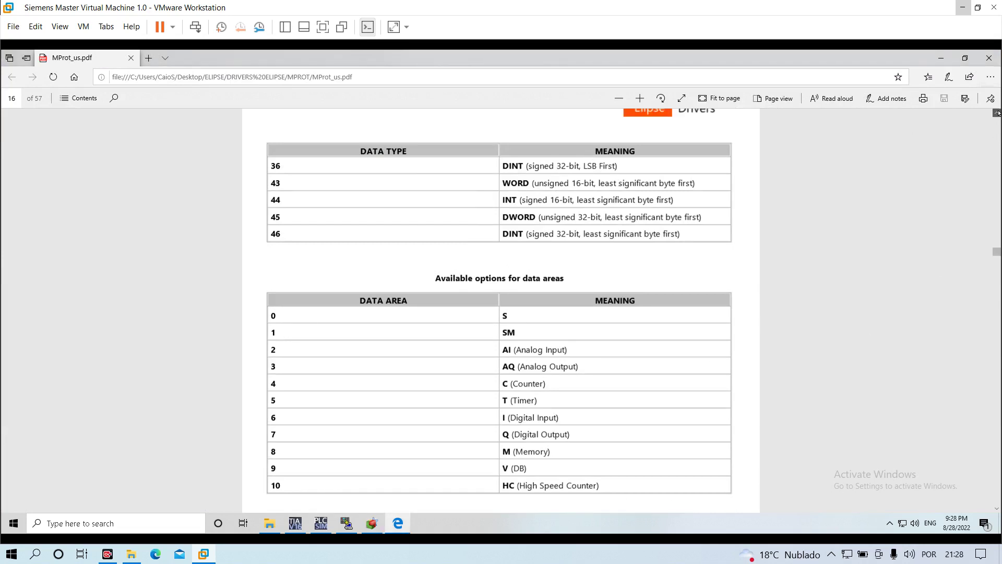
pyautogui.scroll(8, 998, 112)
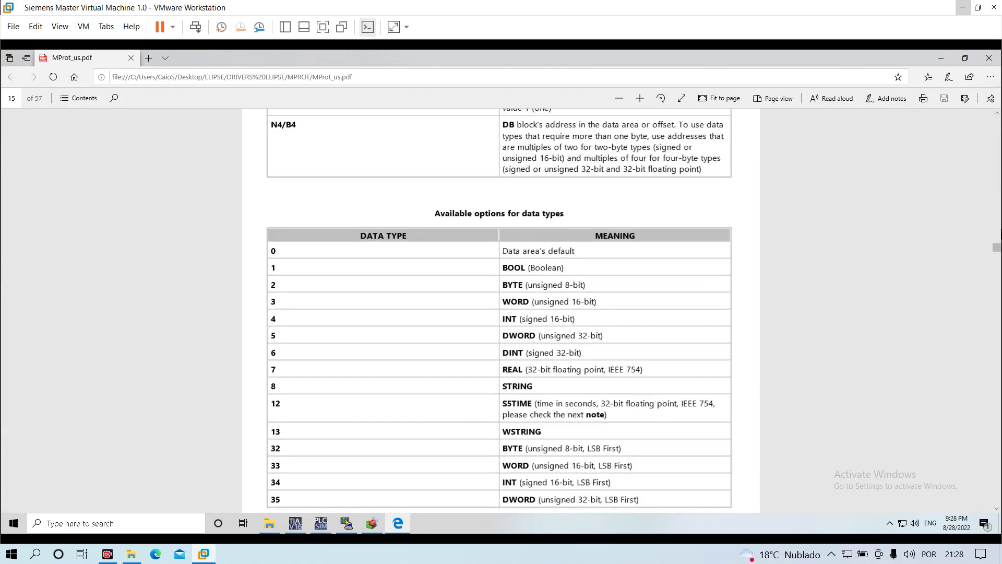
pyautogui.scroll(5, 996, 247)
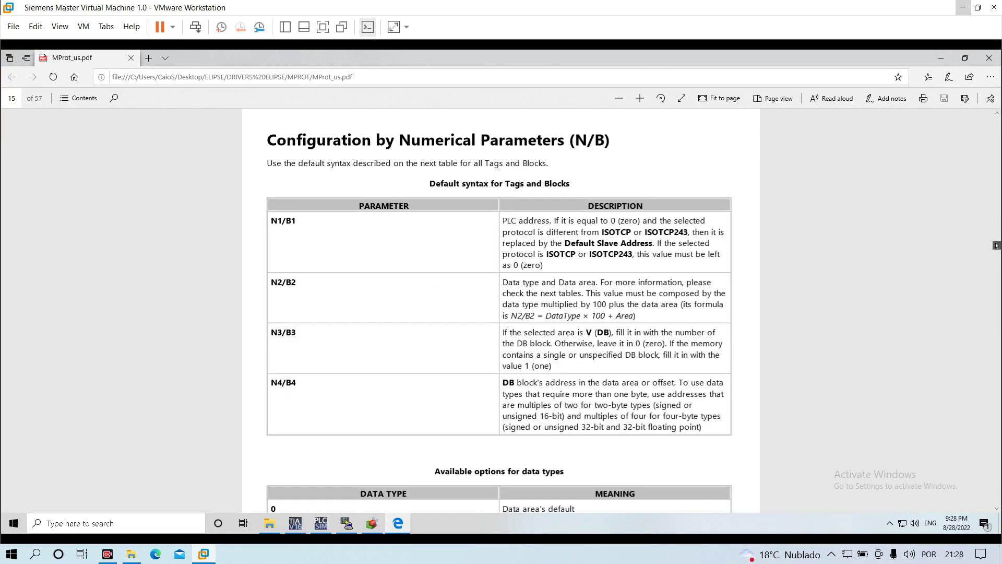
pyautogui.moveTo(996, 245); pyautogui.dragTo(997, 251)
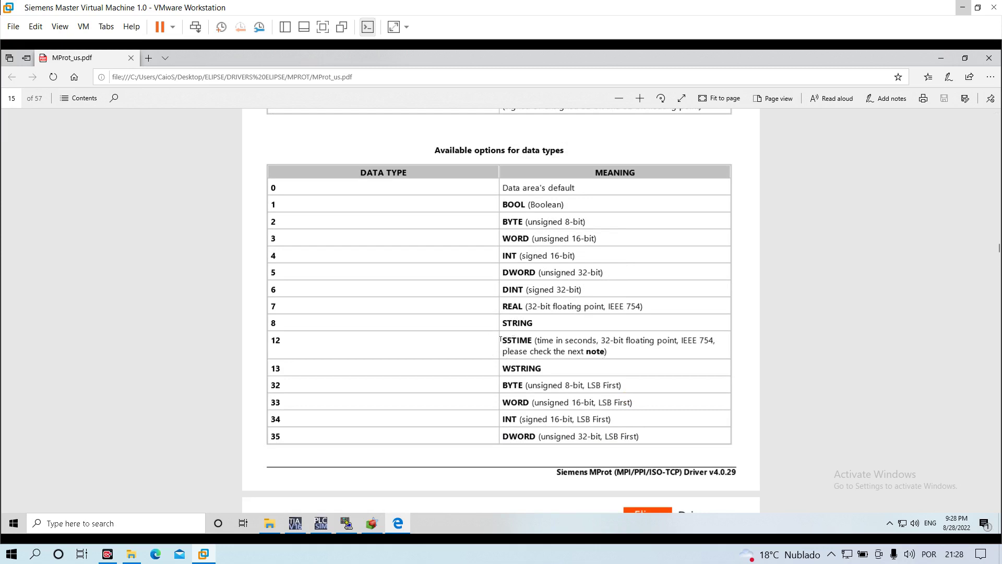
pyautogui.moveTo(501, 339); pyautogui.dragTo(523, 340)
pyautogui.click(522, 340)
pyautogui.click(347, 523)
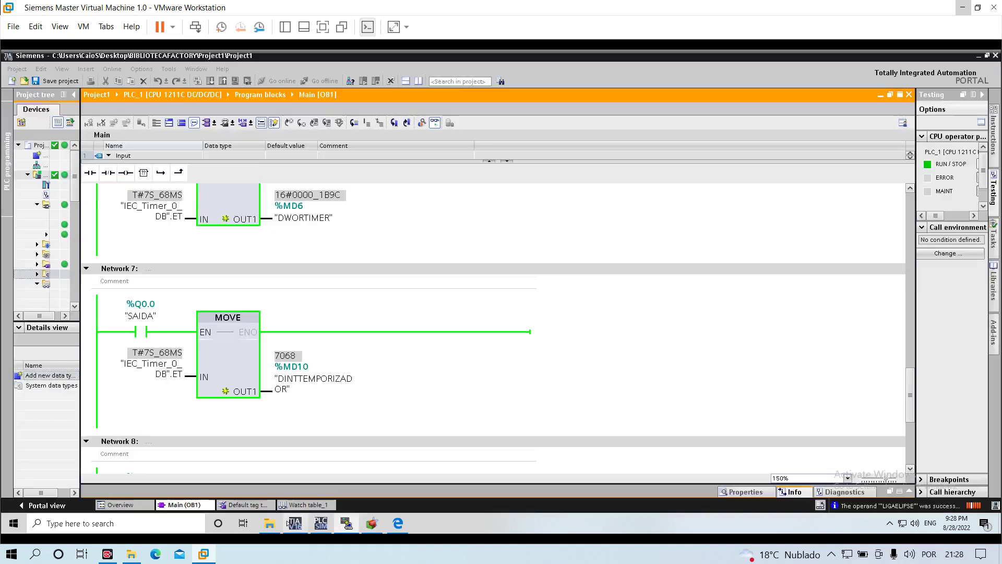
pyautogui.click(292, 523)
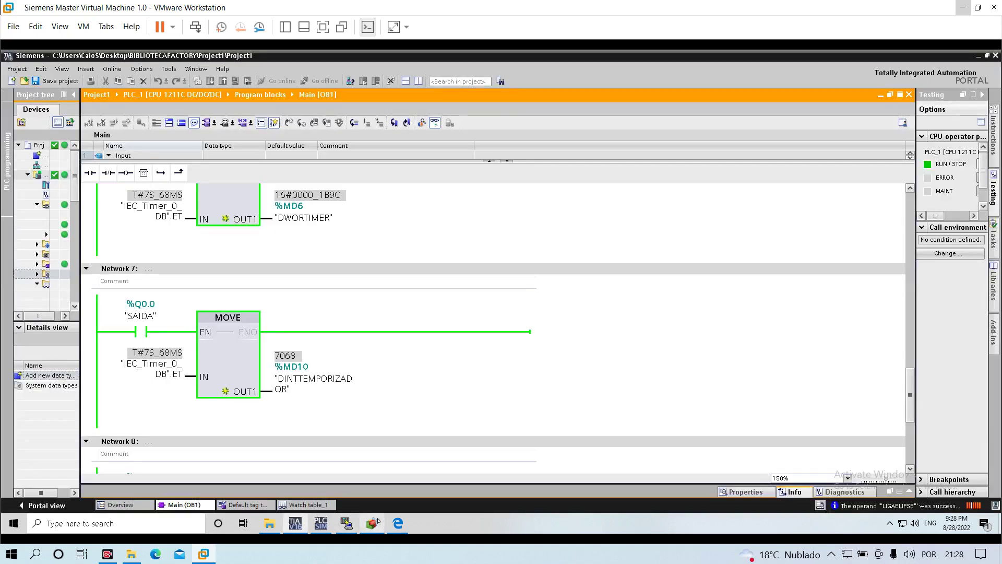
pyautogui.click(375, 523)
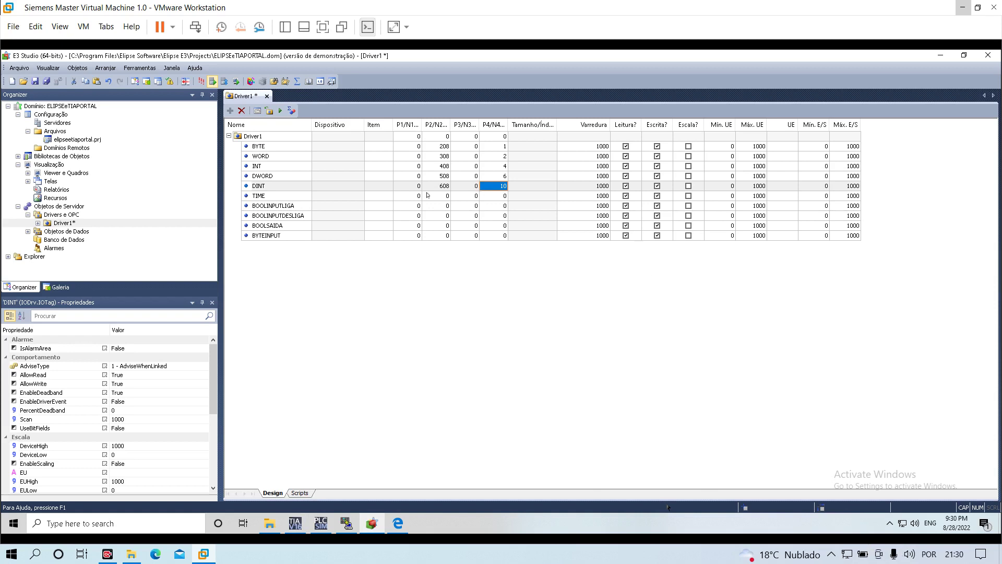
# Set the TIME tag's P2/N2 parameter to 1208 and its P4/N4 parameter to 14, checking the TIMETIMER address in TIA Portal
pyautogui.click(429, 196)
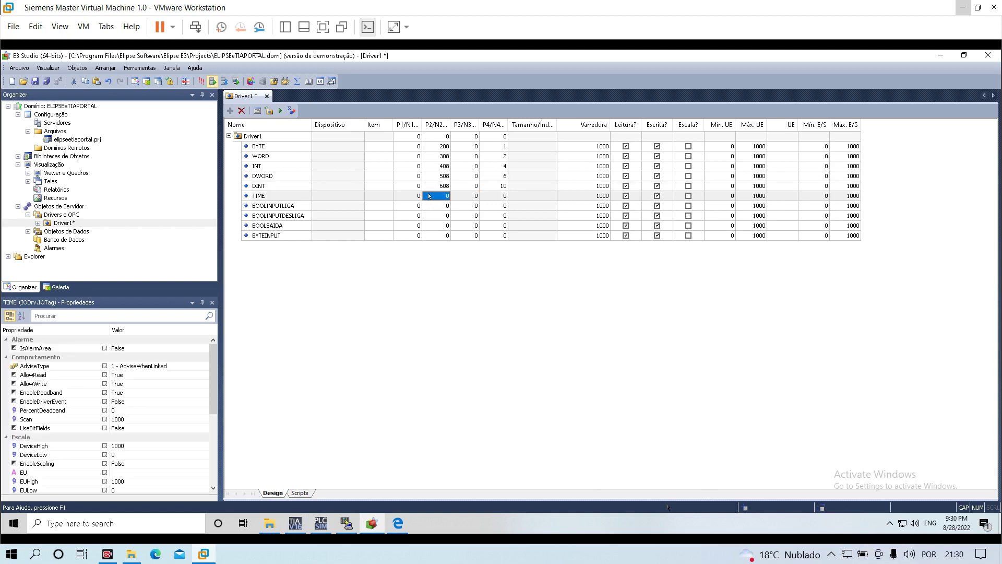
pyautogui.write('1208')
pyautogui.click(494, 198)
pyautogui.hotkey('alt', 'Tab')
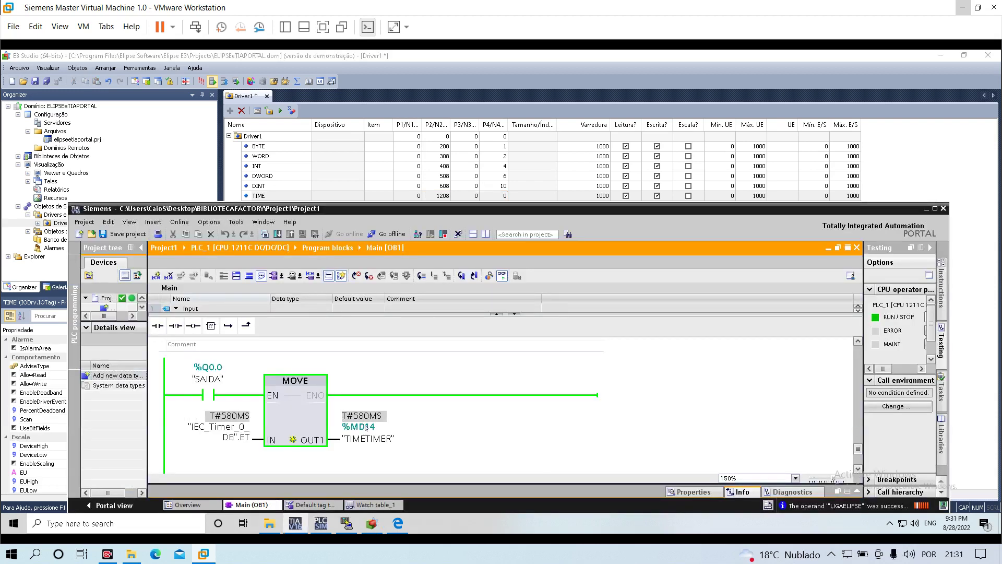
pyautogui.click(497, 197)
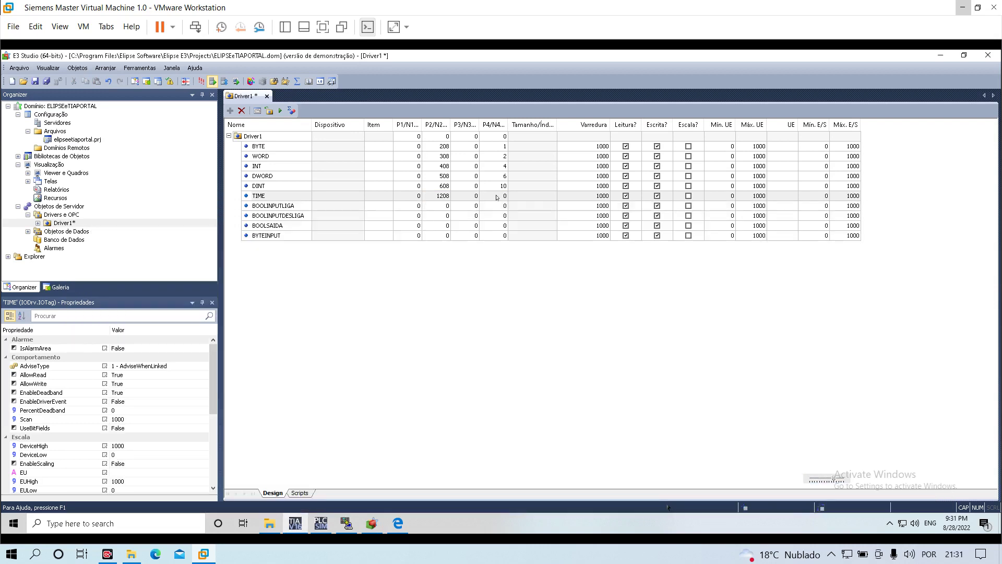
pyautogui.click(495, 196)
pyautogui.write('14')
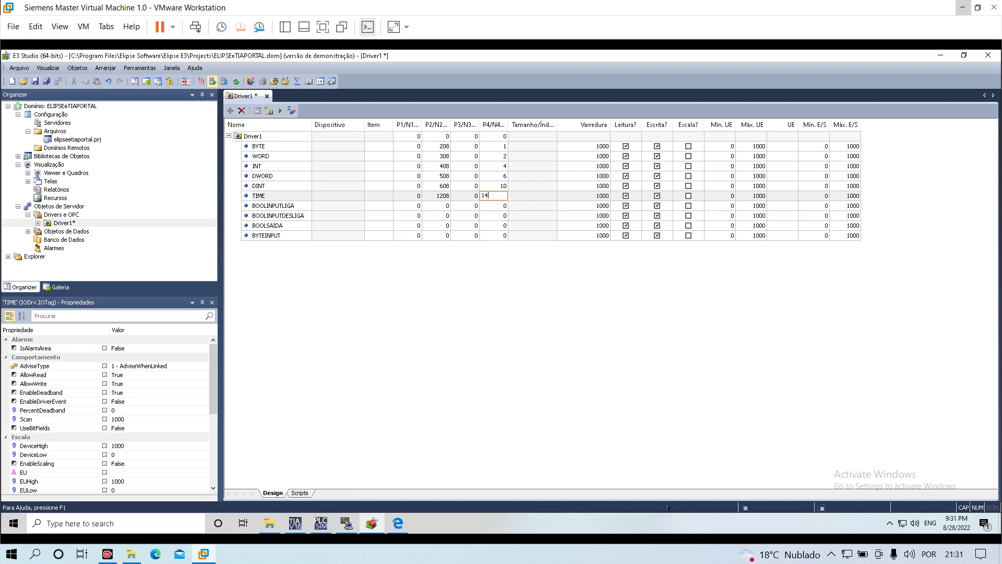
pyautogui.press('Return')
# Check the LIGAELIPSE address in TIA Portal, set the BOOLINPUTLIGA tag's P2/N2 parameter to 108, and select BOOLINPUTDESLIGA's P2/N2 parameter
pyautogui.hotkey('alt', 'Tab')
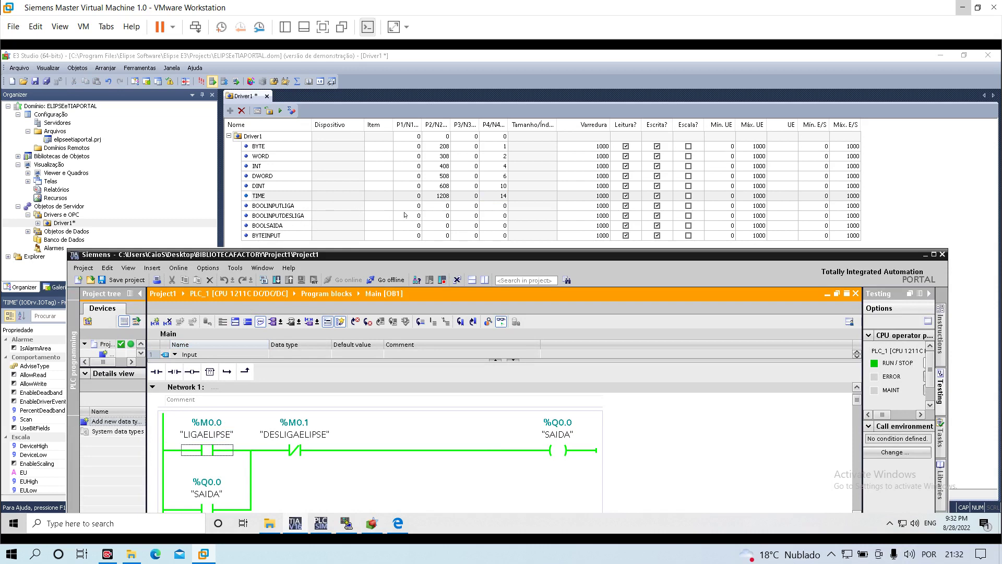
pyautogui.doubleClick(448, 206)
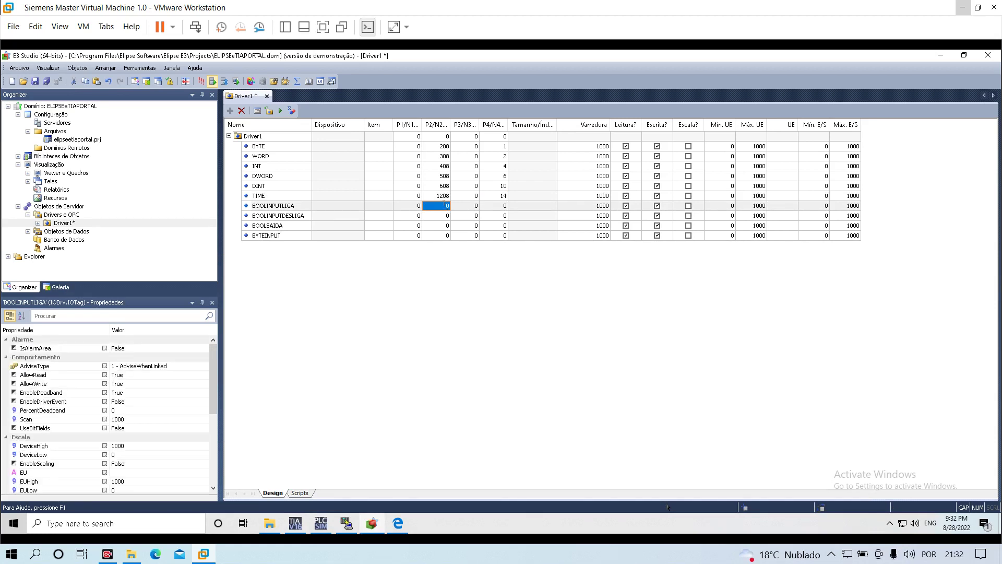
pyautogui.write('108')
pyautogui.click(490, 206)
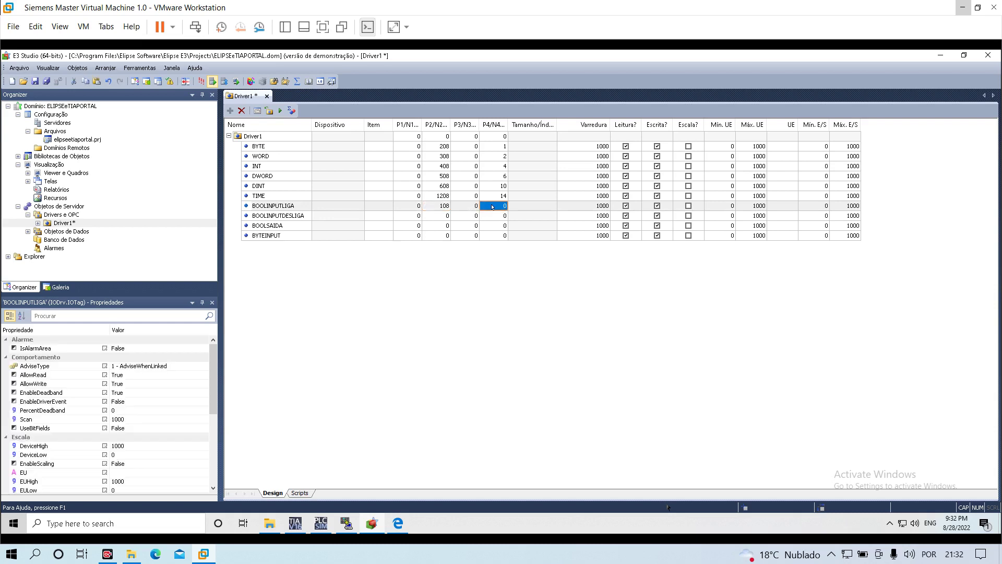
pyautogui.click(448, 216)
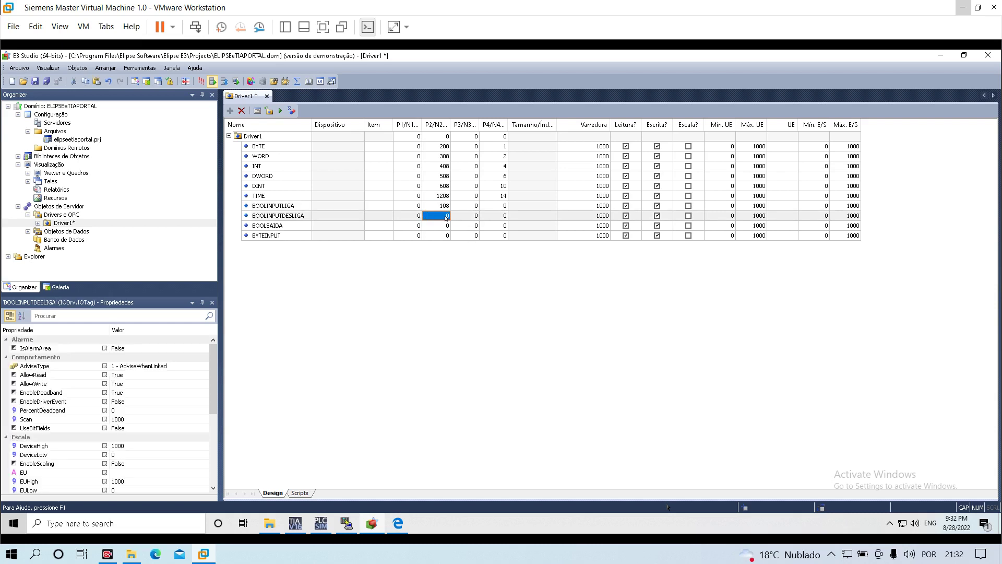
# Set the BOOLINPUTDESLIGA tag's P2/N2 parameter to 108 and its P4/N4 parameter to 1
pyautogui.write('108')
pyautogui.click(494, 218)
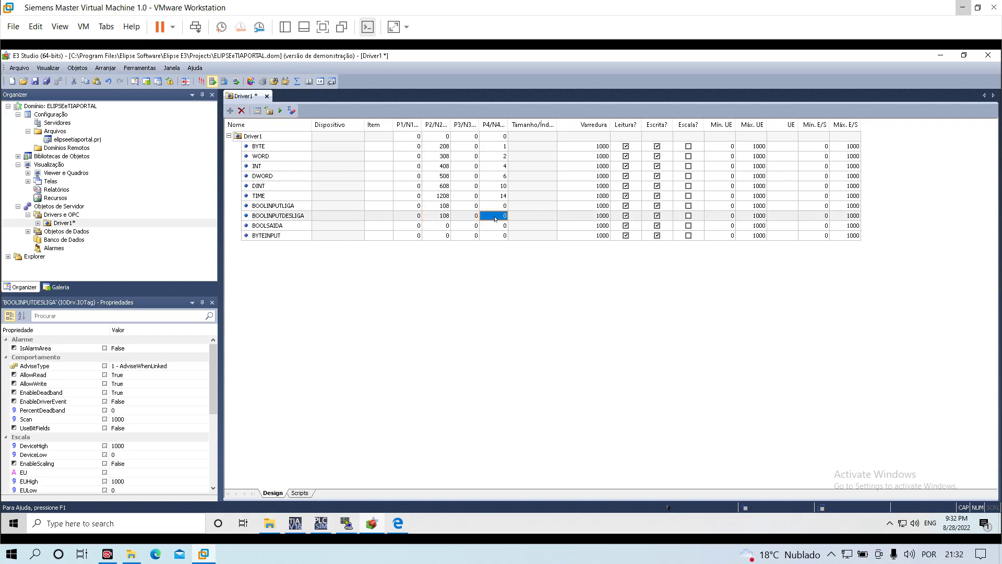
pyautogui.write('1')
pyautogui.press('Return')
pyautogui.press('Down')
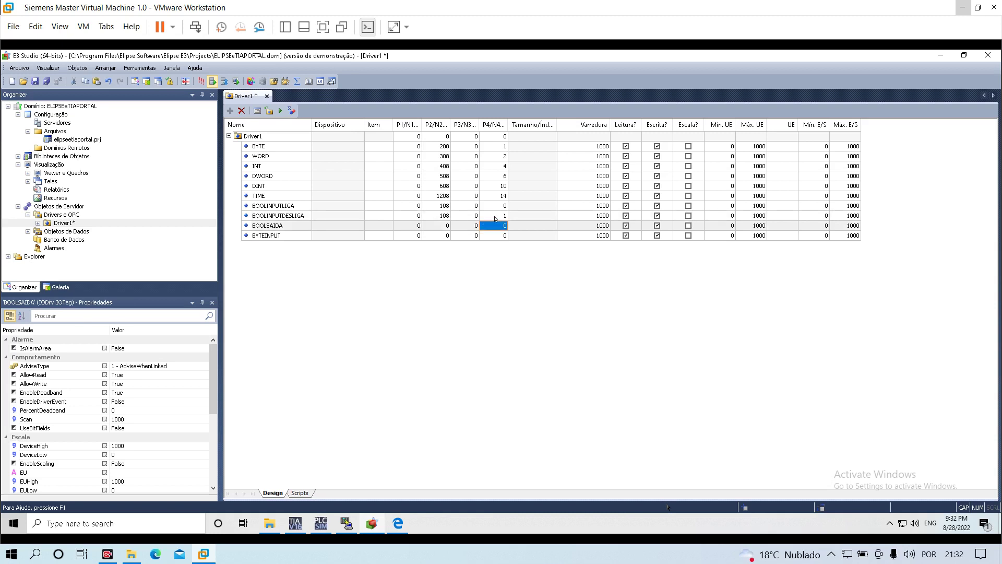
# Set the BOOLSAIDA tag's P2/N2 parameter to 107
pyautogui.click(444, 226)
pyautogui.write('1')
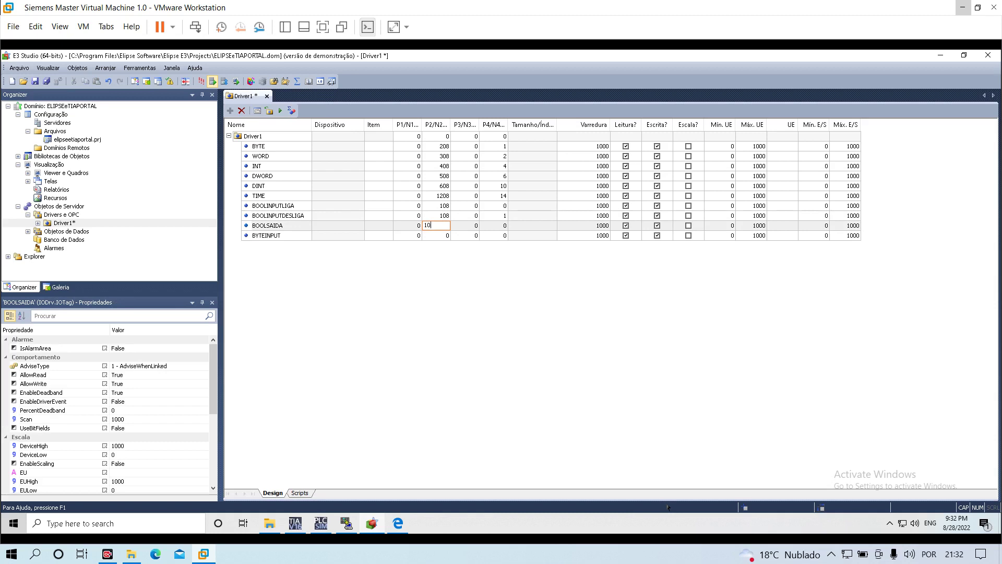
pyautogui.write('07')
pyautogui.click(501, 226)
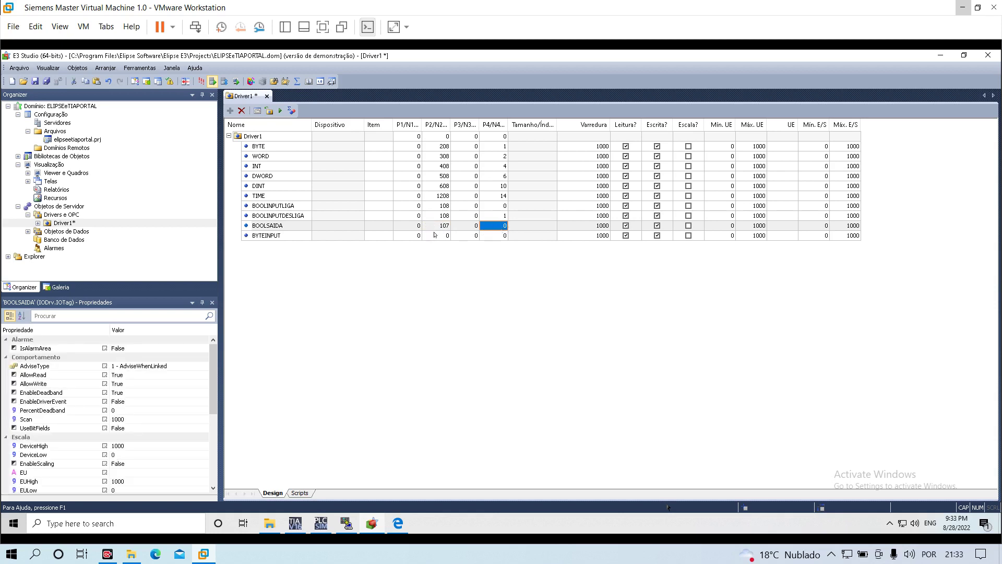
# Set the BYTEINPUT tag's P2/N2 parameter to 208
pyautogui.click(436, 235)
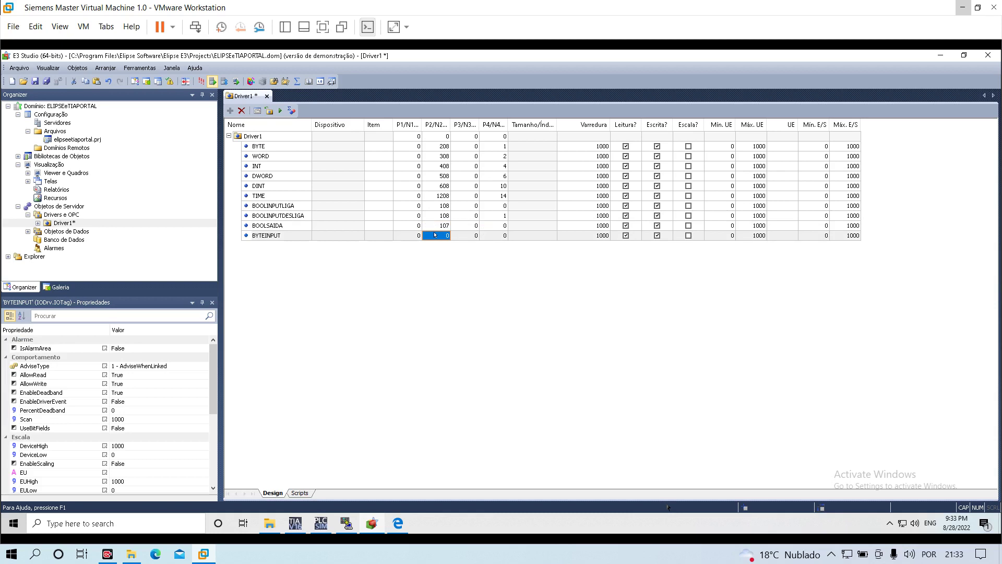
pyautogui.write('208')
pyautogui.press('Return')
pyautogui.click(495, 237)
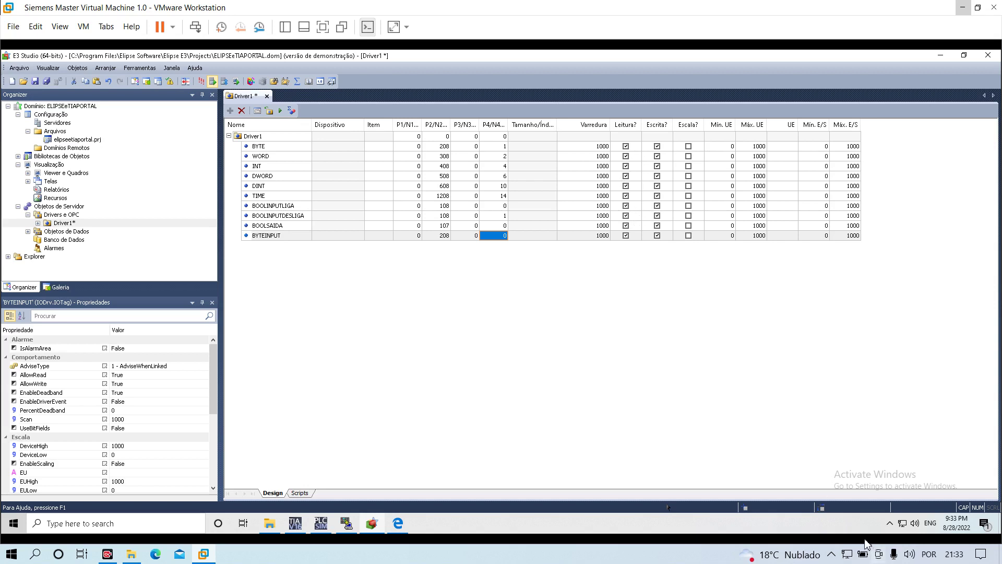
# Activate Driver1's communication and adjust the table, widening the Valor column and narrowing the Item column
pyautogui.click(280, 111)
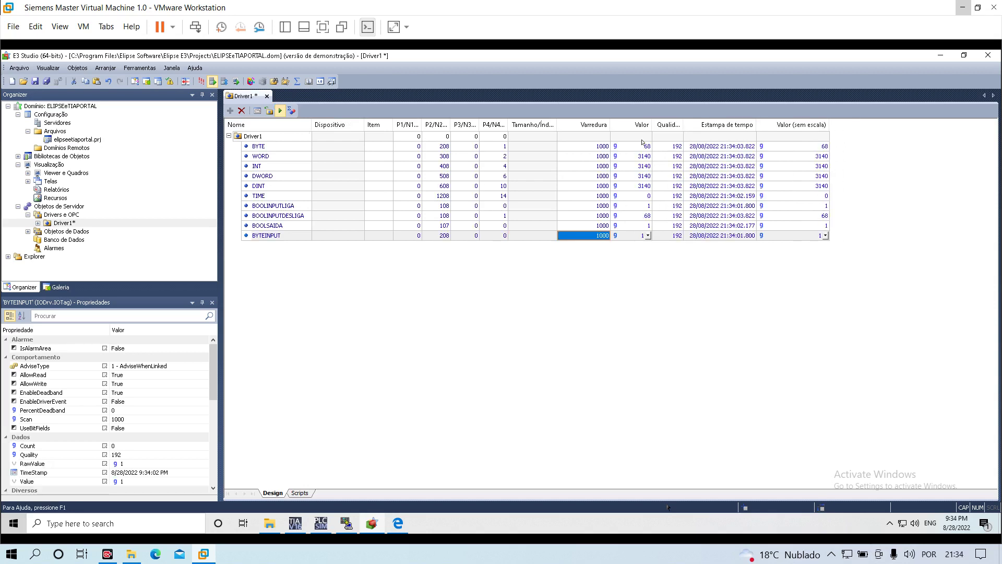
pyautogui.moveTo(683, 130); pyautogui.dragTo(686, 134)
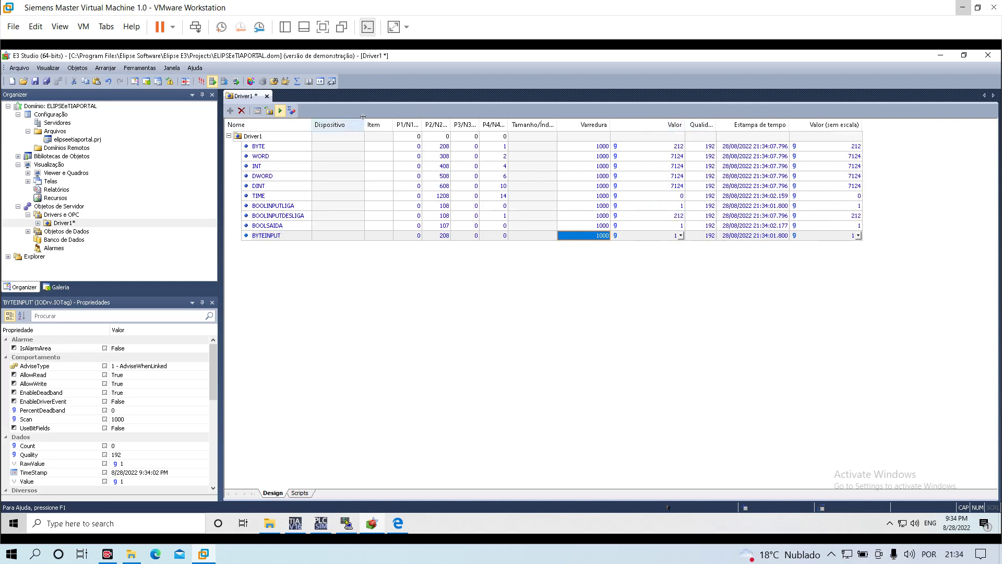
pyautogui.moveTo(362, 116); pyautogui.dragTo(348, 117)
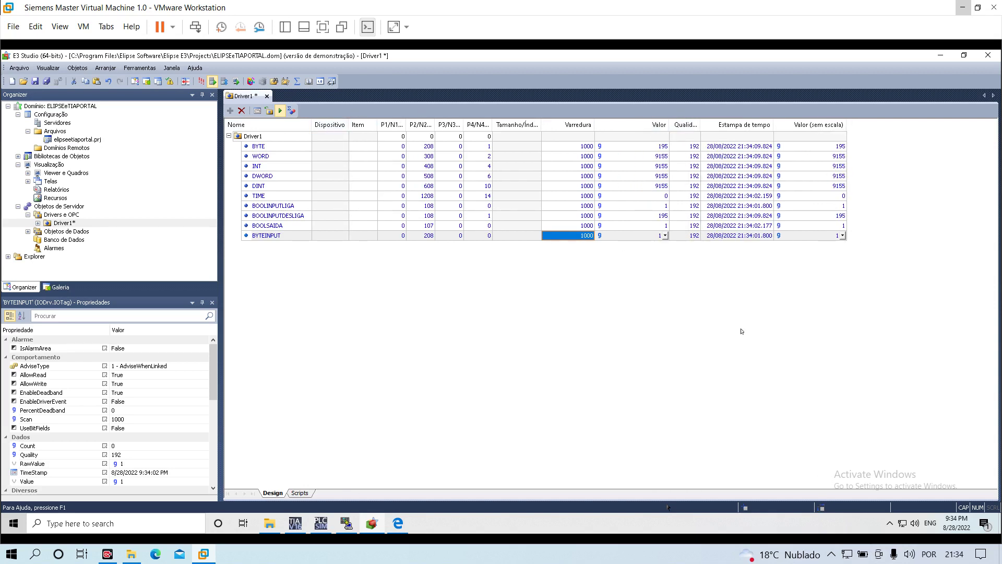
# Review the S5TIME and DINT entries in the MProt manual's data type table and return to E3 Studio
pyautogui.hotkey('alt', 'Tab')
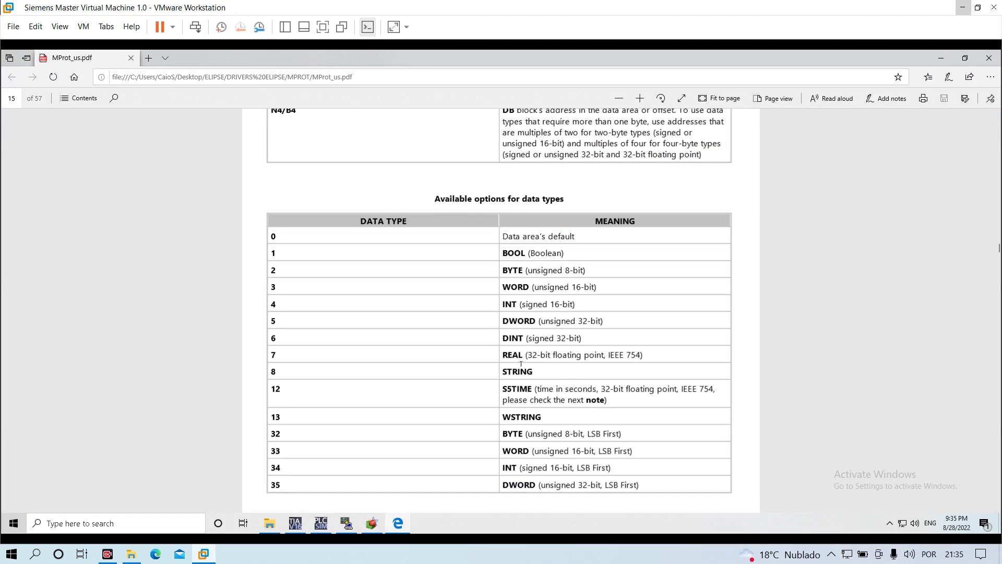
pyautogui.moveTo(504, 385); pyautogui.dragTo(530, 381)
pyautogui.click(503, 386)
pyautogui.moveTo(503, 385); pyautogui.dragTo(527, 385)
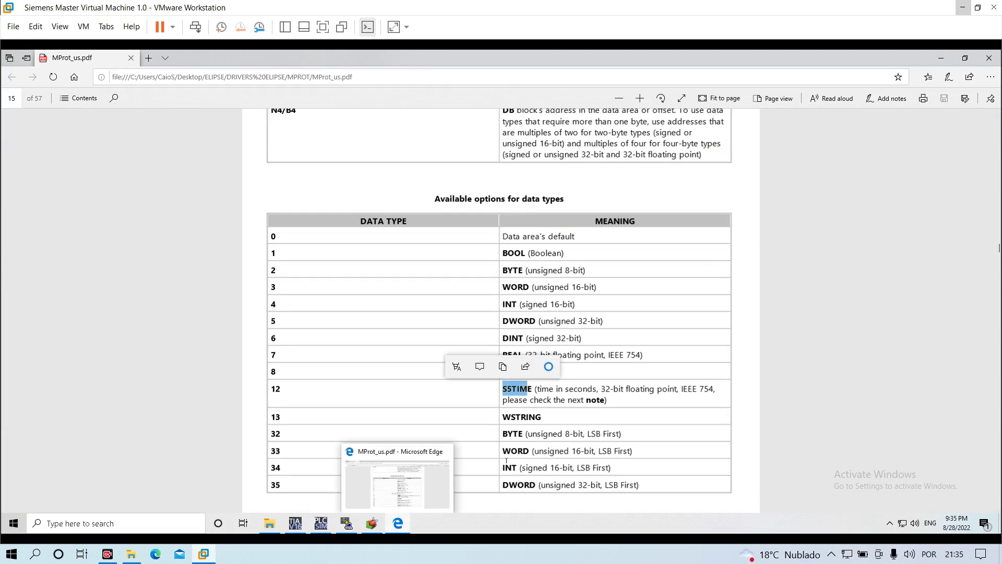
pyautogui.click(551, 440)
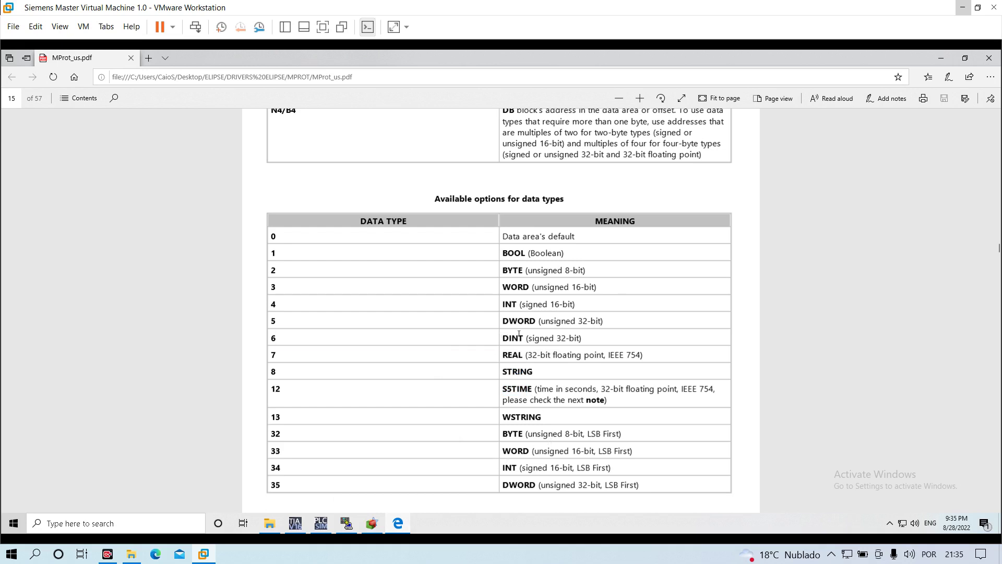
pyautogui.doubleClick(523, 334)
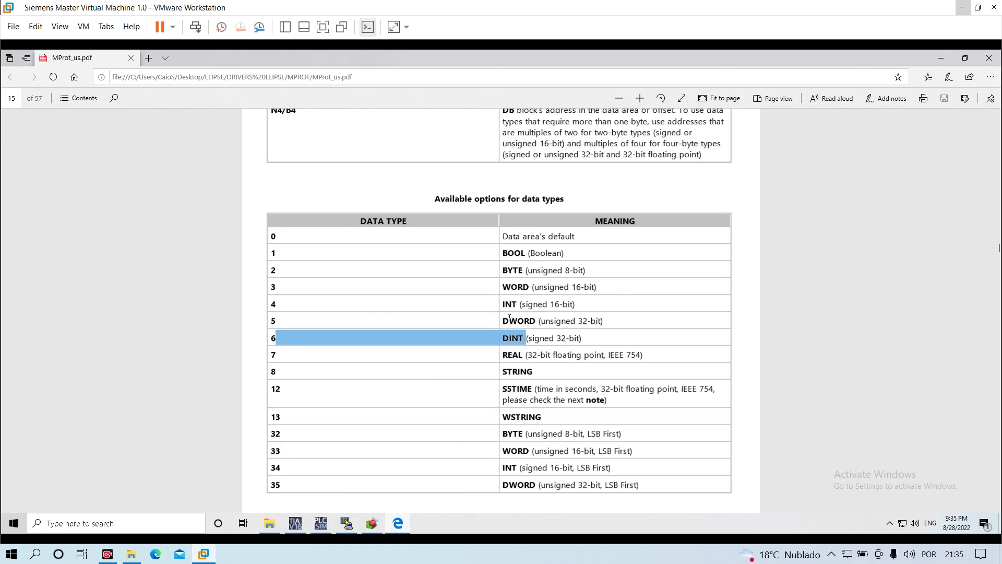
pyautogui.click(555, 411)
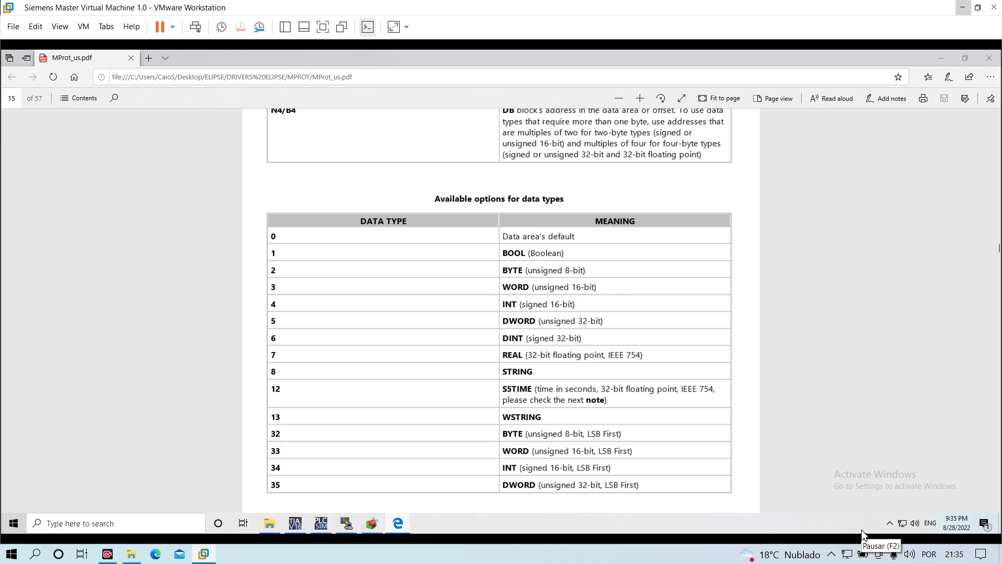
pyautogui.click(378, 527)
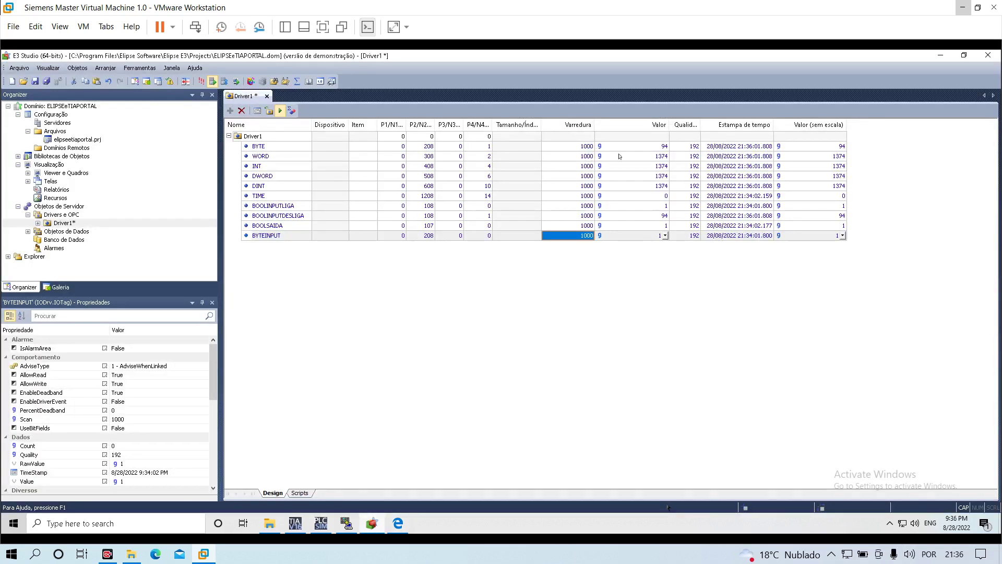
# Switch to TIA Portal and modify the LIGAELIPSE contact to FALSE and the DESLIGAELIPSE contact to TRUE in Network 1
pyautogui.click(295, 523)
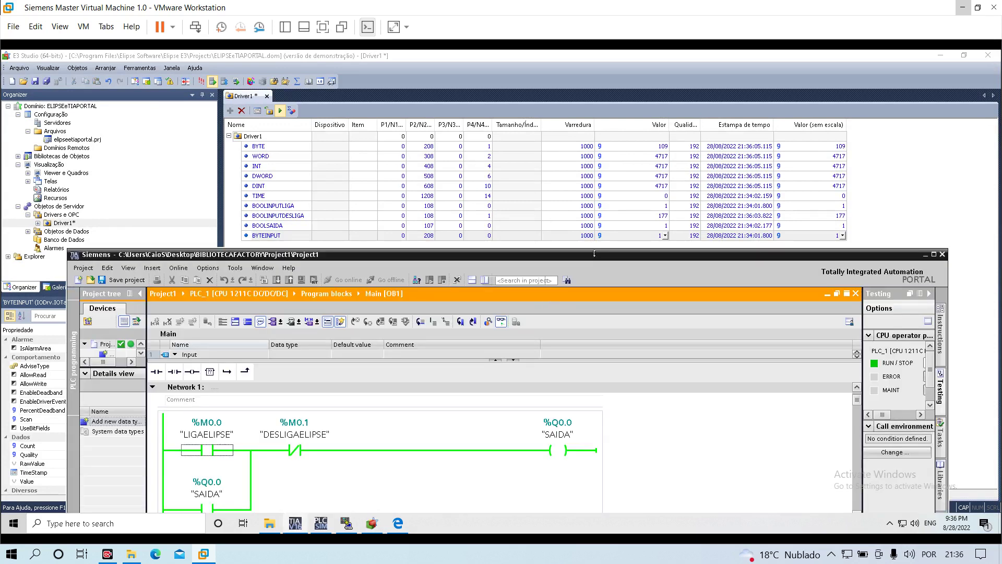
pyautogui.click(207, 452)
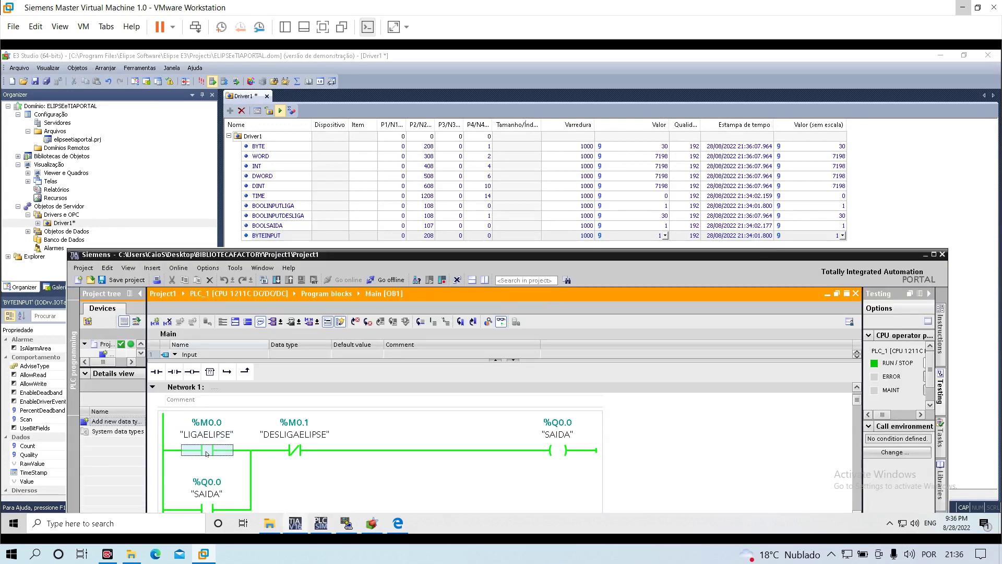
pyautogui.click(207, 452)
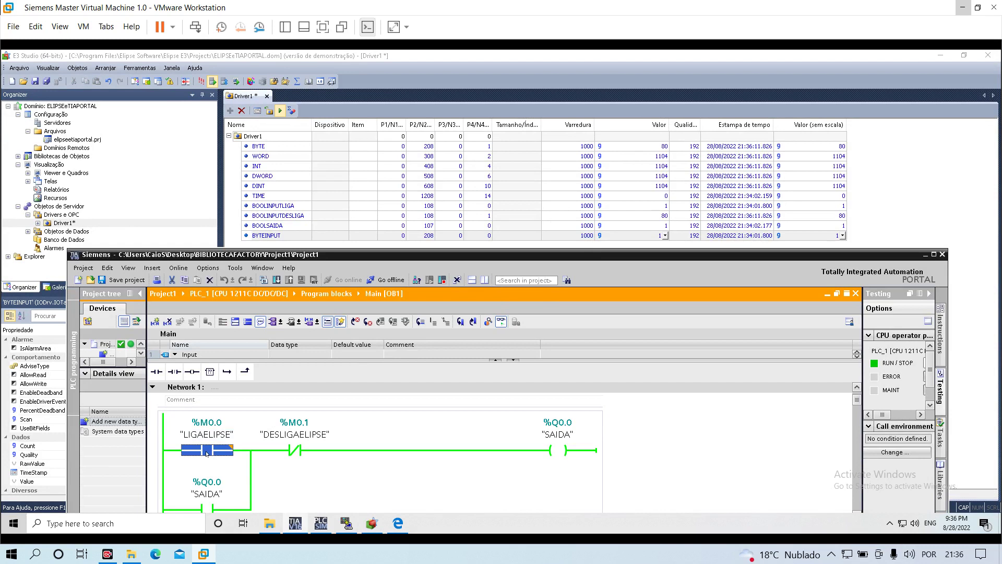
pyautogui.click(303, 453)
pyautogui.click(303, 453)
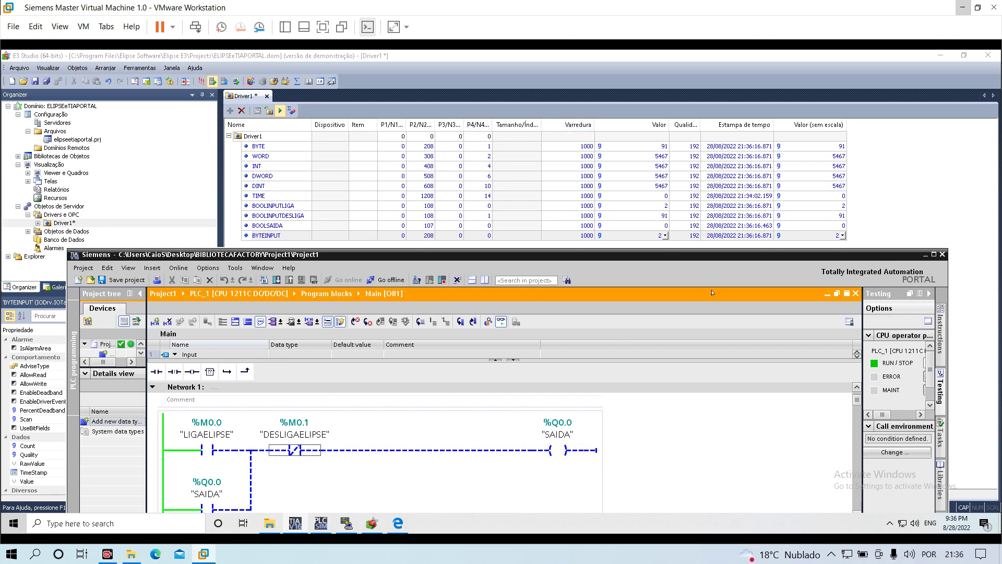
# Maximize TIA Portal, widen the project tree, and monitor all tags in the Default tag table
pyautogui.click(934, 255)
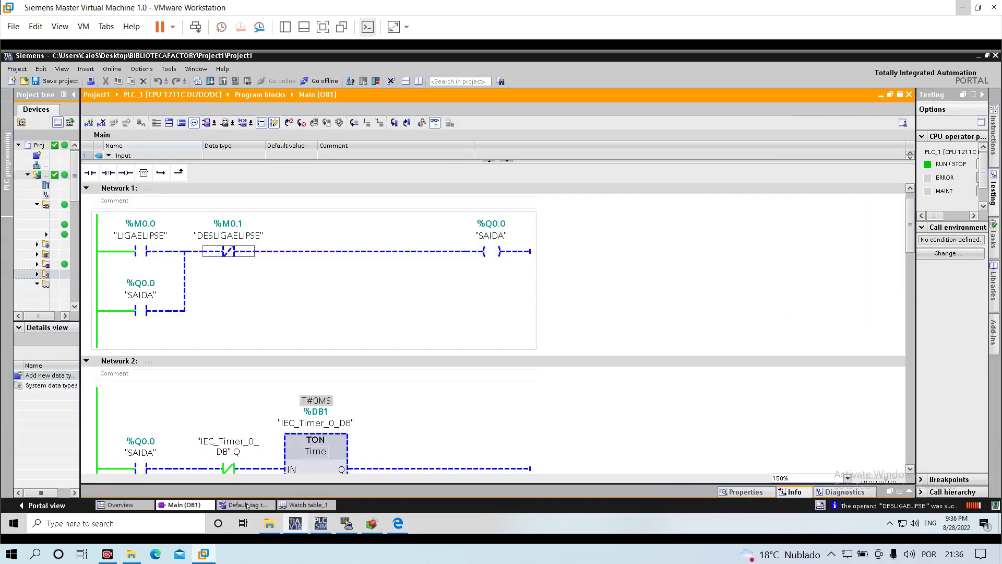
pyautogui.click(247, 506)
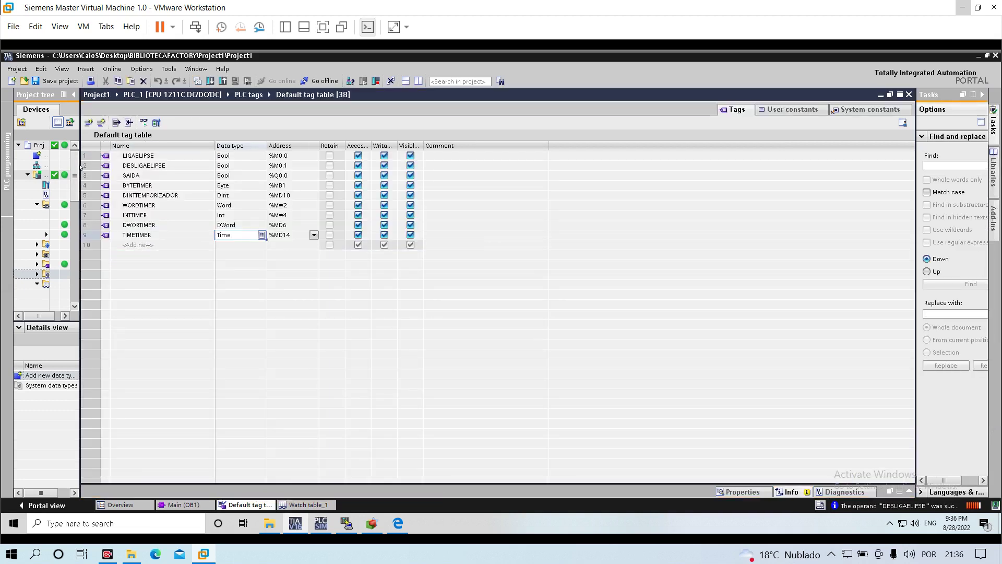
pyautogui.moveTo(79, 166); pyautogui.dragTo(187, 177)
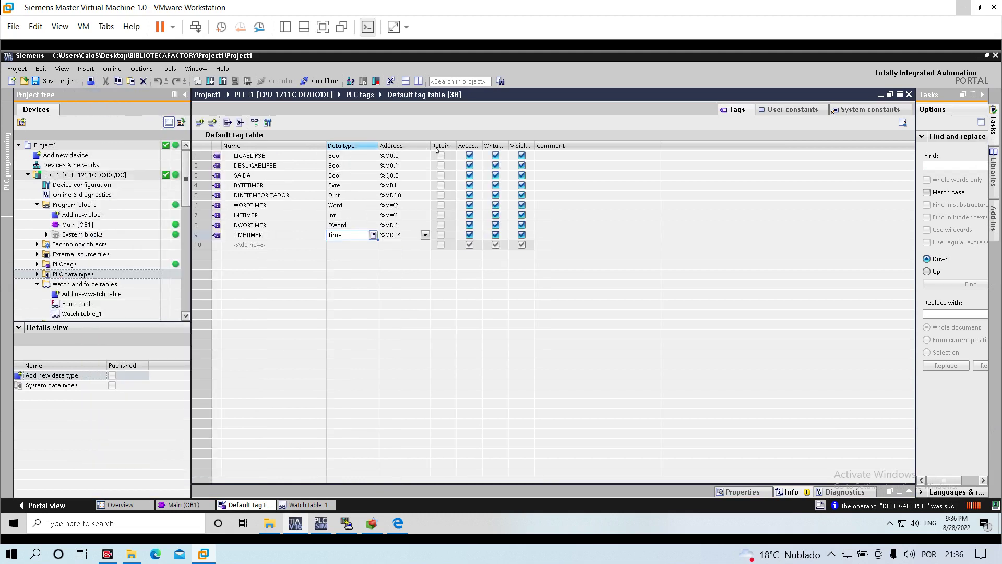
pyautogui.click(253, 123)
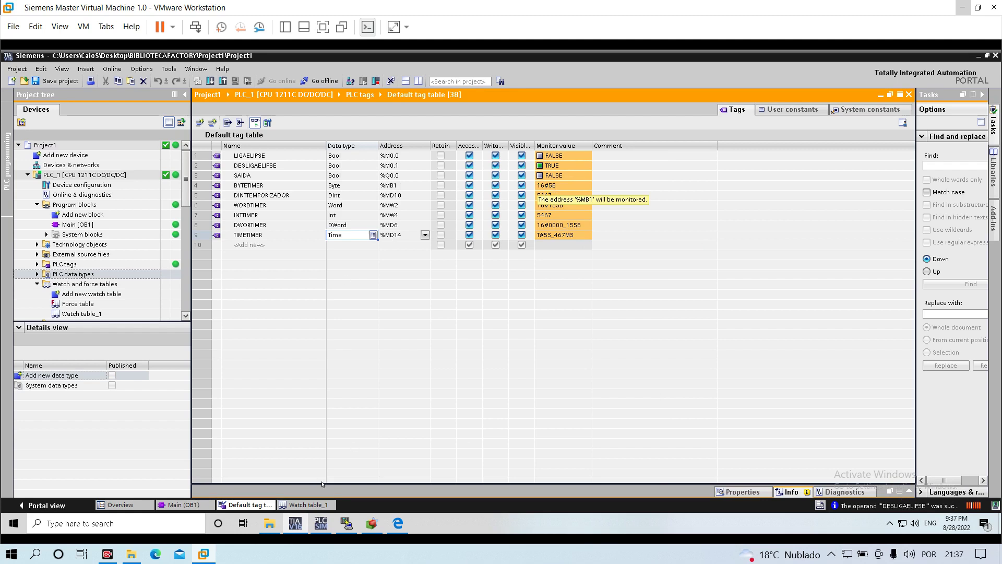
# Monitor all tags in Watch table_1, then compare their values with the BYTE and WORD tags in E3 Studio
pyautogui.click(307, 503)
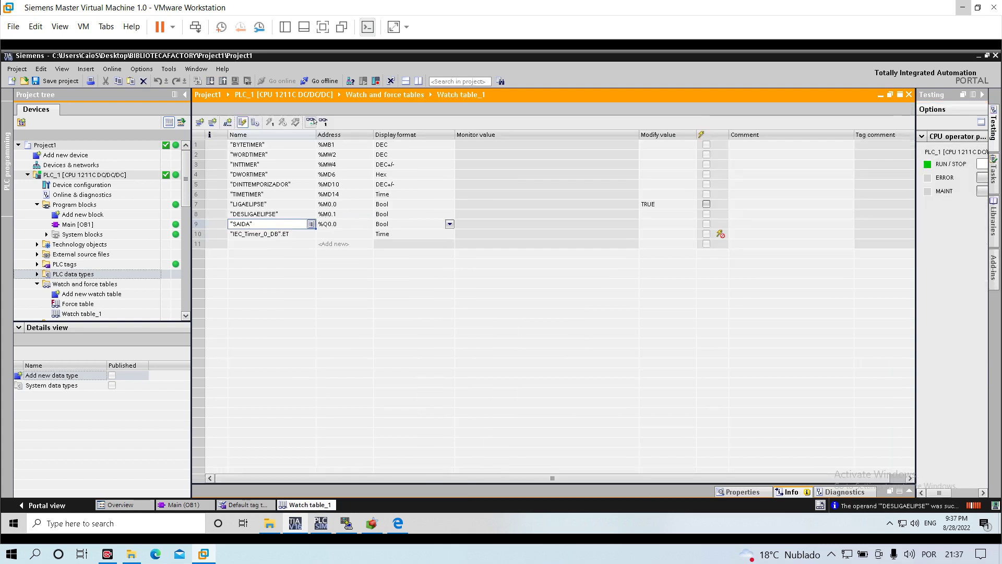
pyautogui.click(311, 123)
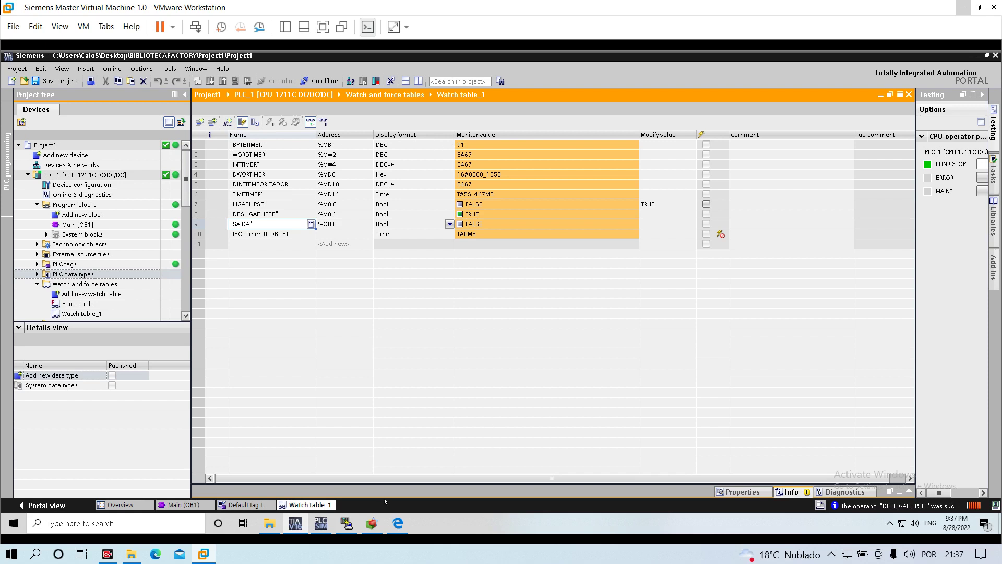
pyautogui.click(372, 524)
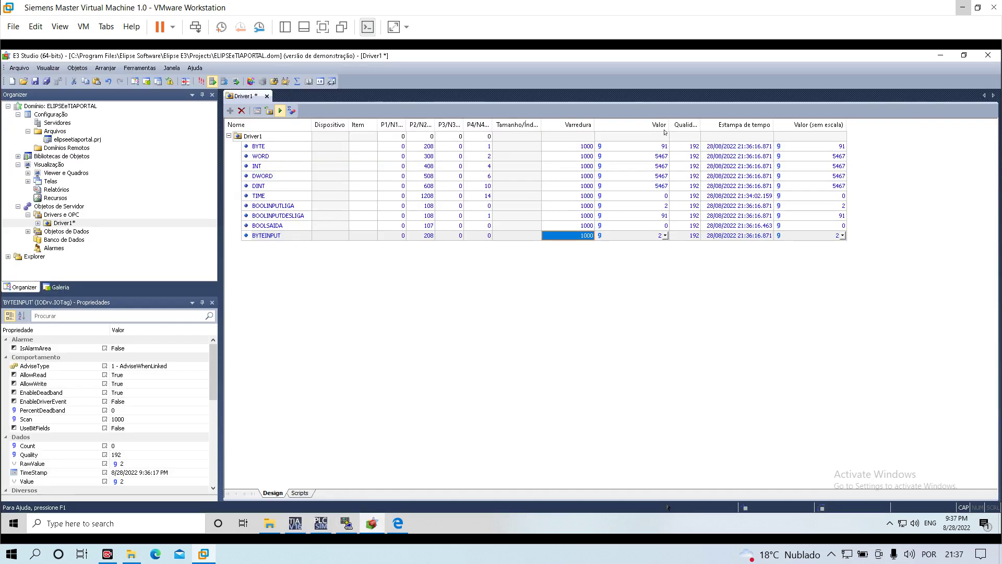
pyautogui.click(663, 148)
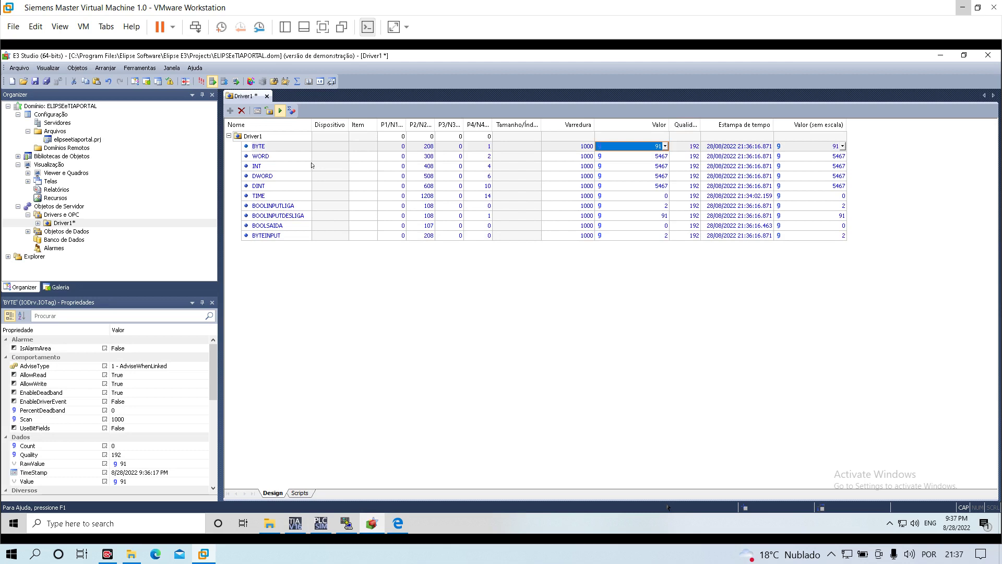
pyautogui.click(292, 157)
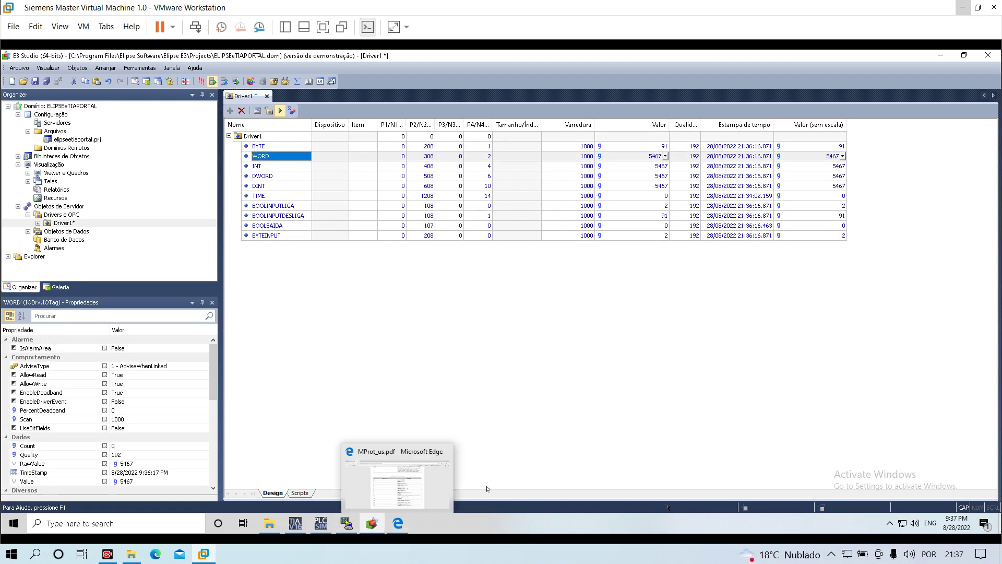
pyautogui.click(290, 523)
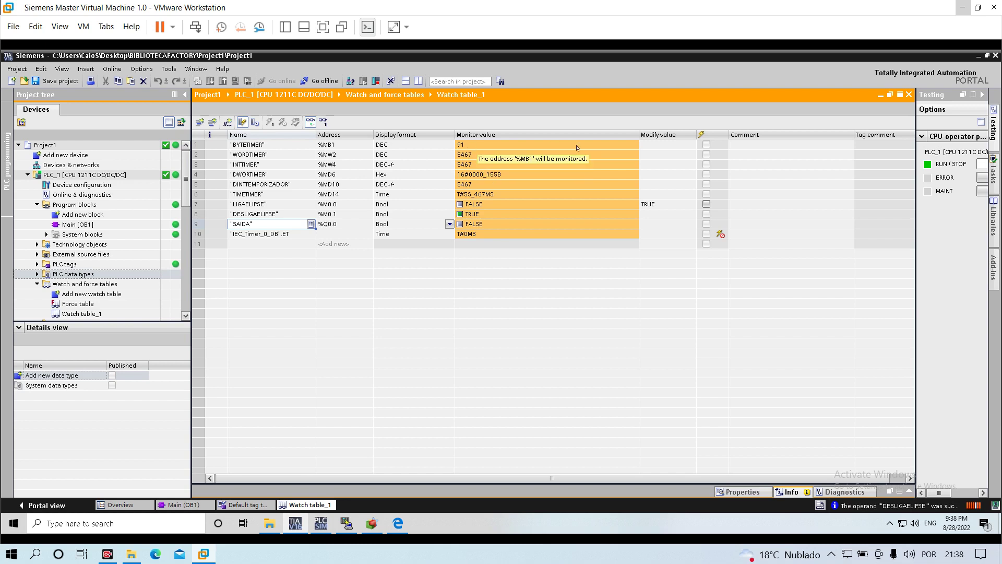
pyautogui.click(438, 146)
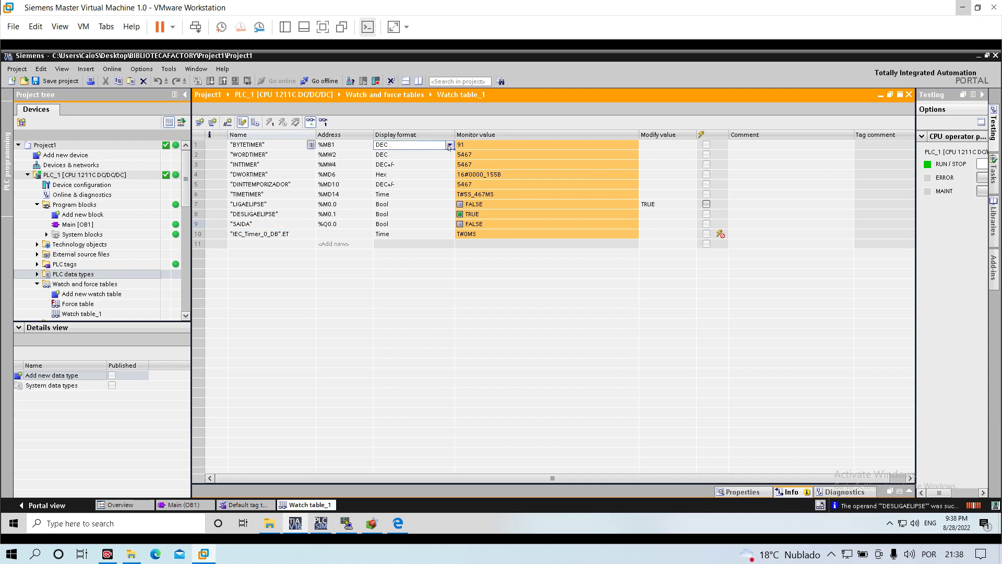
pyautogui.click(450, 146)
pyautogui.click(449, 145)
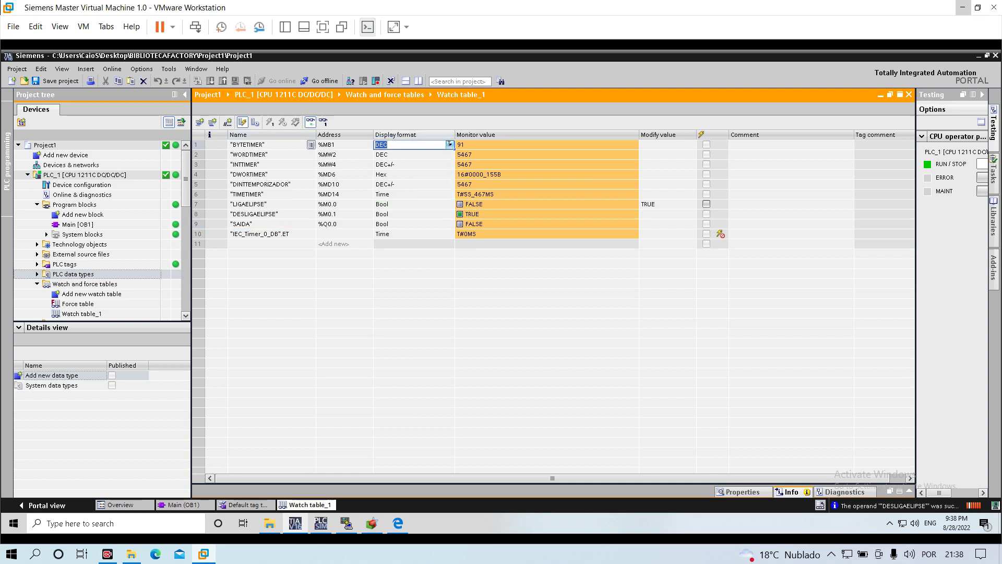
pyautogui.click(449, 144)
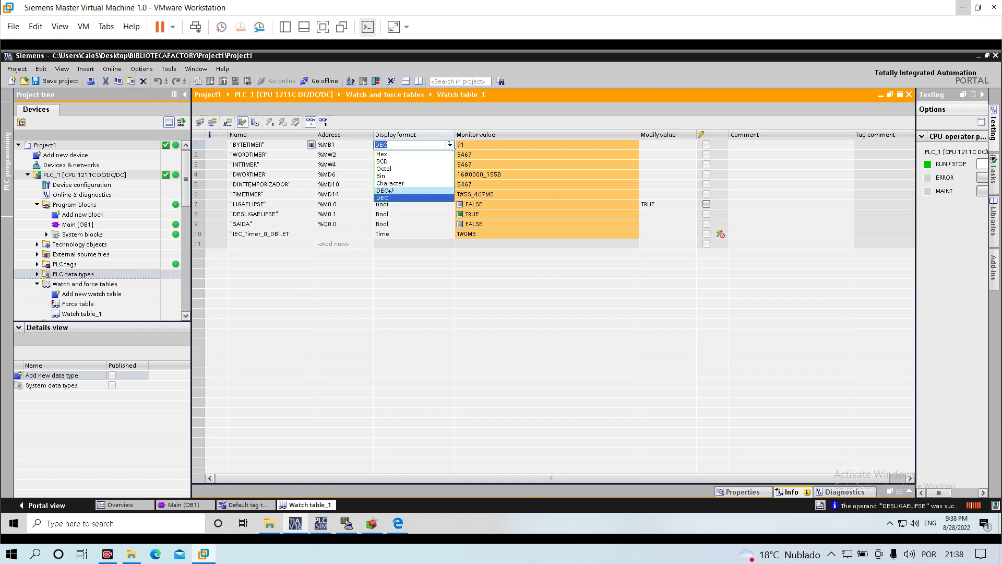
pyautogui.click(399, 176)
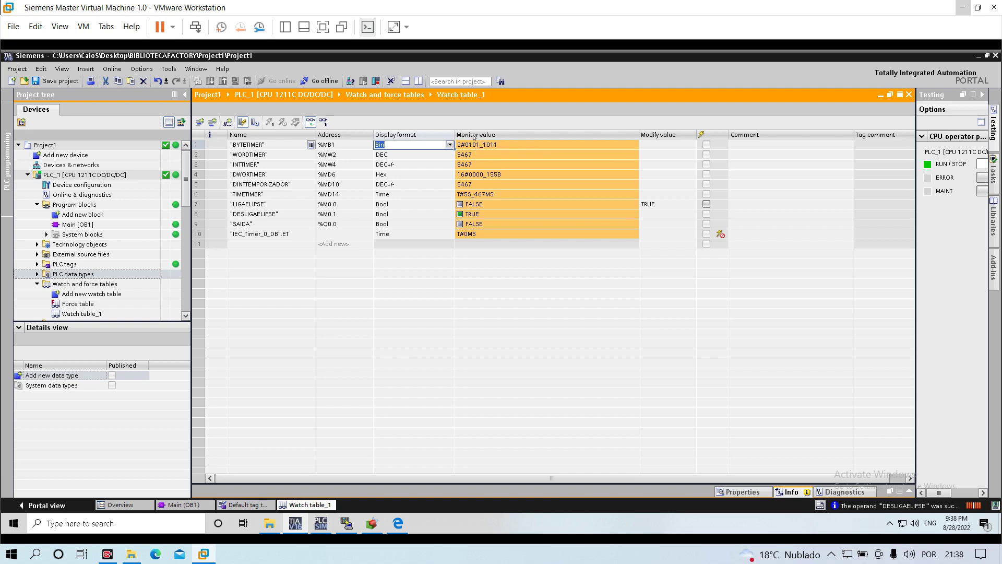
pyautogui.click(299, 524)
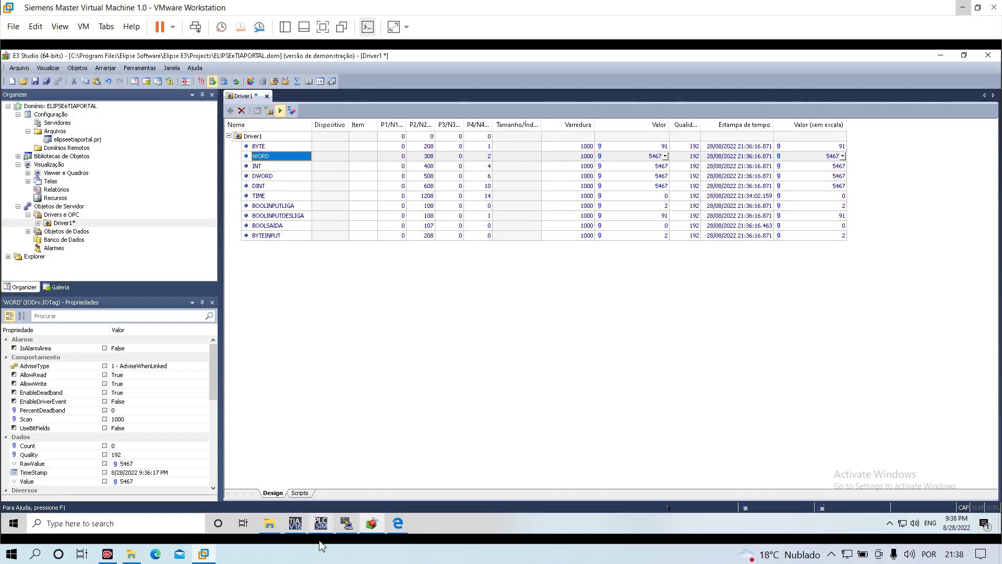
pyautogui.moveTo(326, 523)
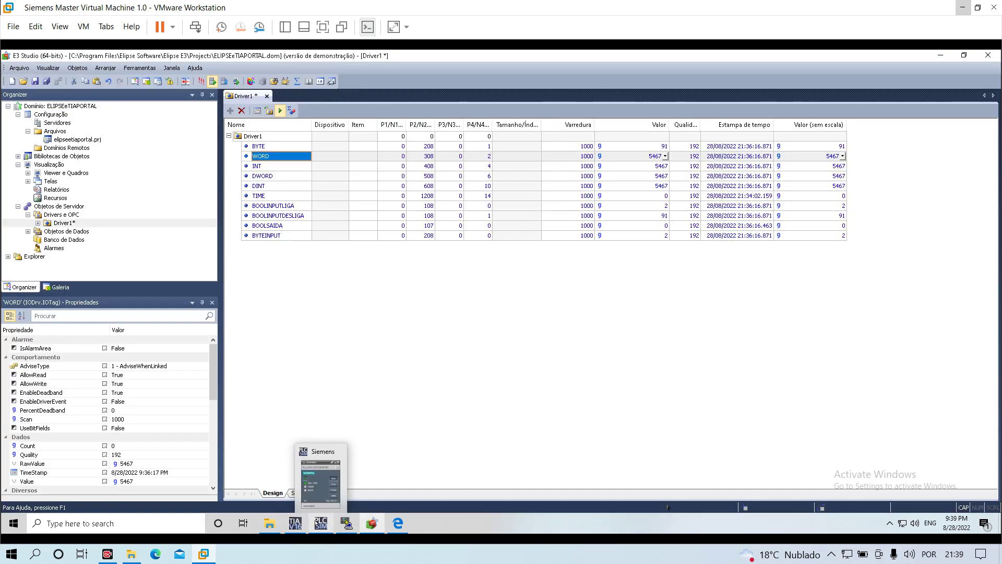
# Switch to TIA Portal and, in Main [OB1] Network 1, modify the LIGAELIPSE contact to TRUE and the DESLIGAELIPSE contact to FALSE
pyautogui.click(294, 523)
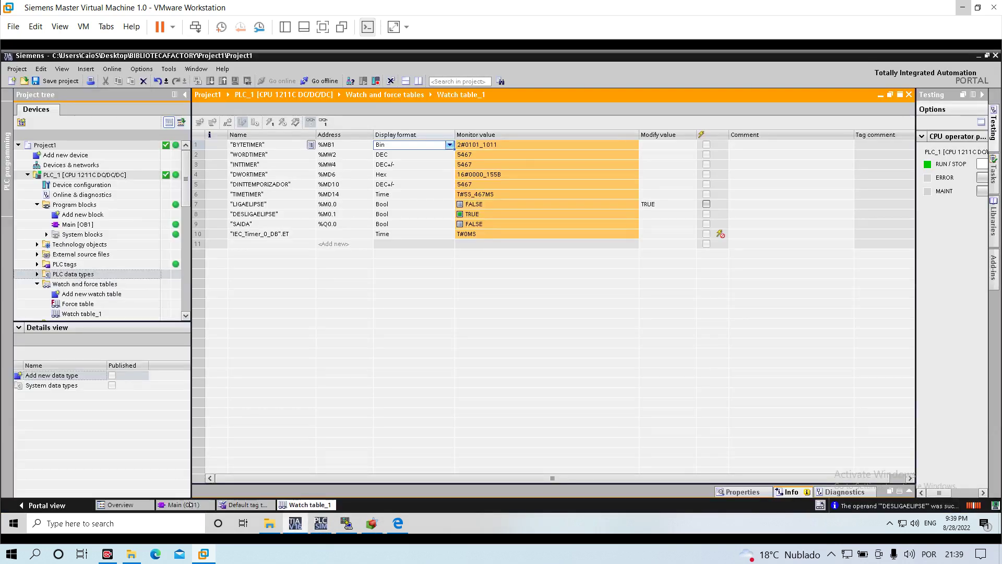
pyautogui.click(191, 504)
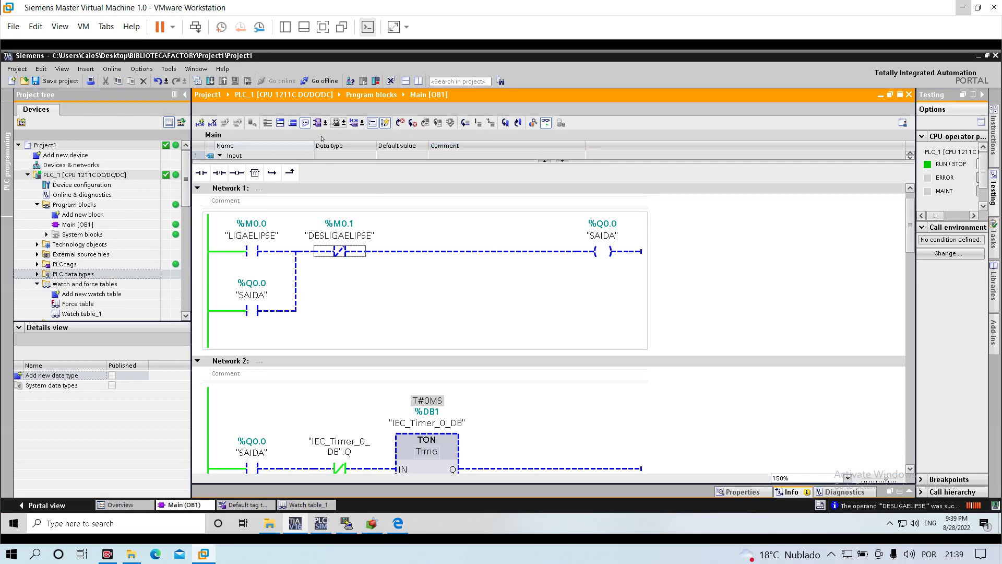
pyautogui.click(247, 249)
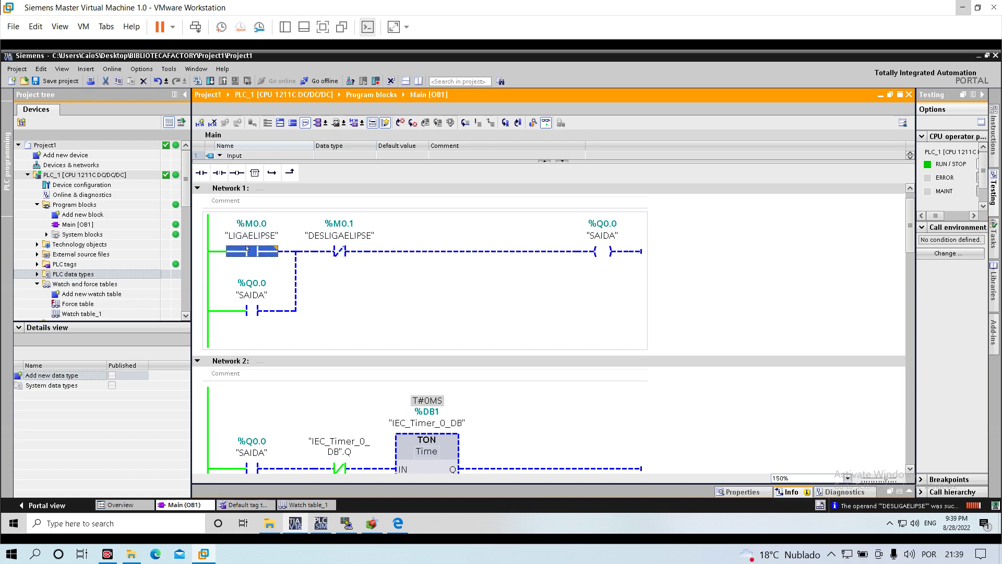
pyautogui.hotkey('ctrl', 'F2')
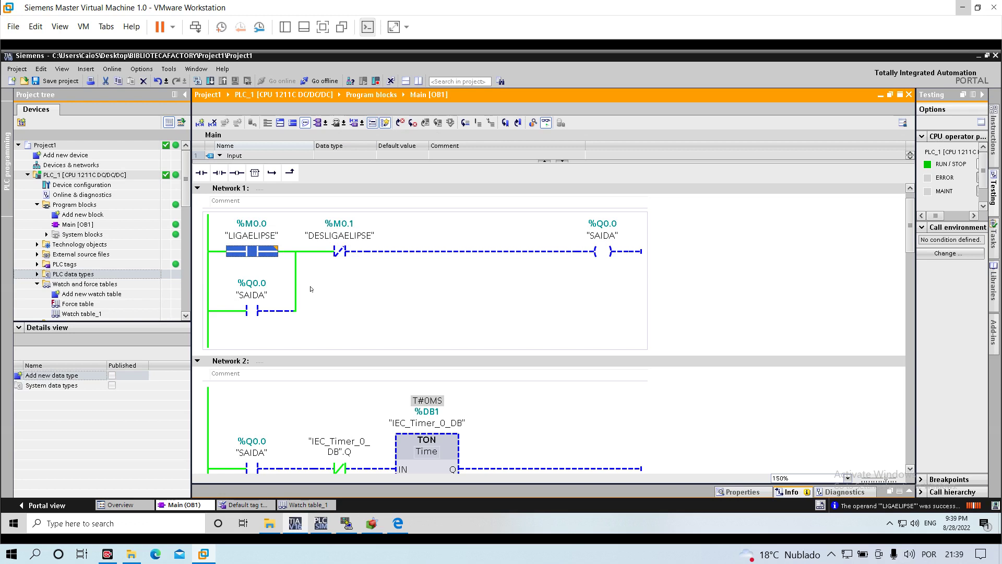
pyautogui.click(340, 253)
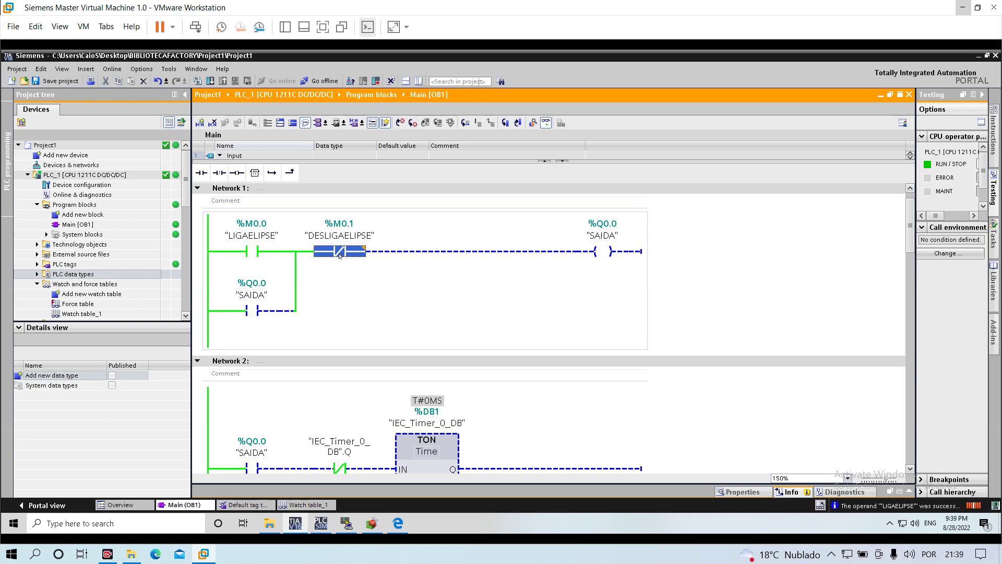
pyautogui.hotkey('ctrl', 'F2')
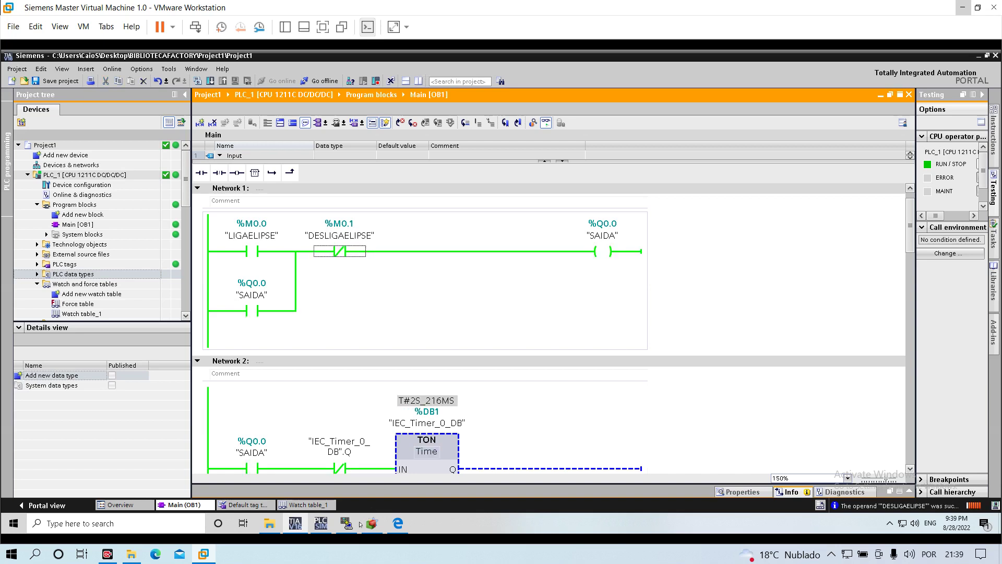
# Open Watch table_1 and examine the INTTIMER, TIMETIMER and "IEC_Timer_0_DB".ET monitor values and display formats
pyautogui.moveTo(321, 523)
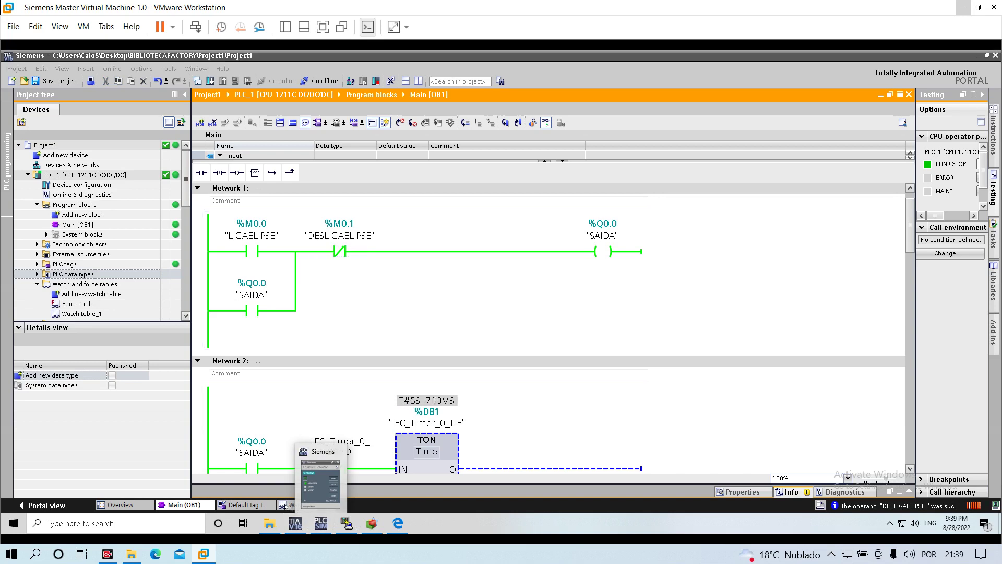
pyautogui.click(291, 504)
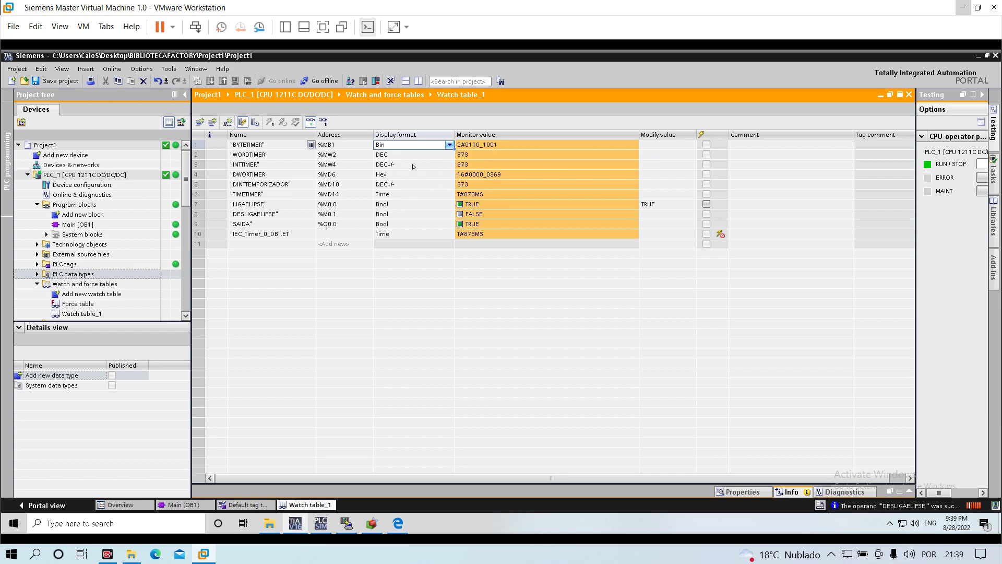
pyautogui.click(413, 166)
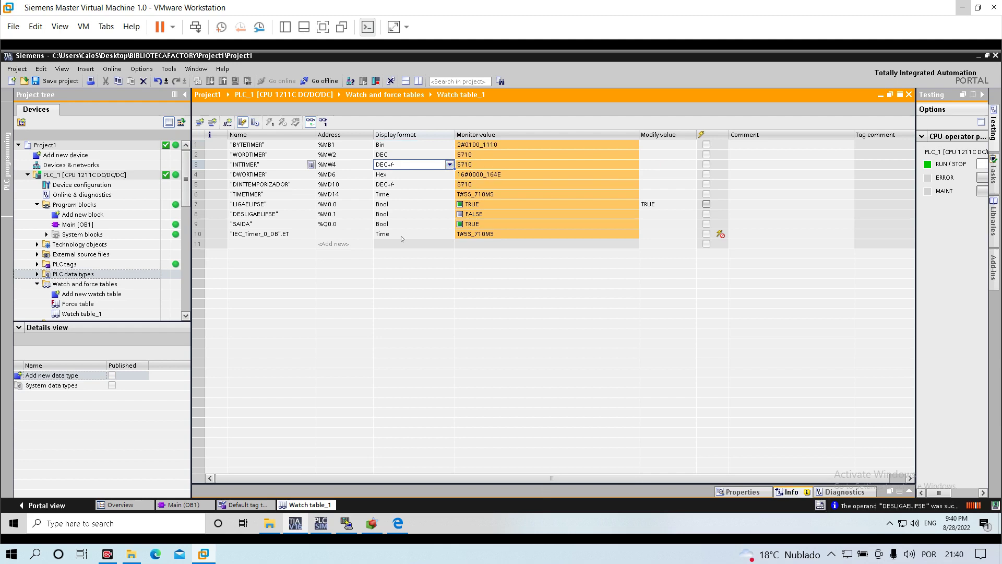
pyautogui.click(266, 234)
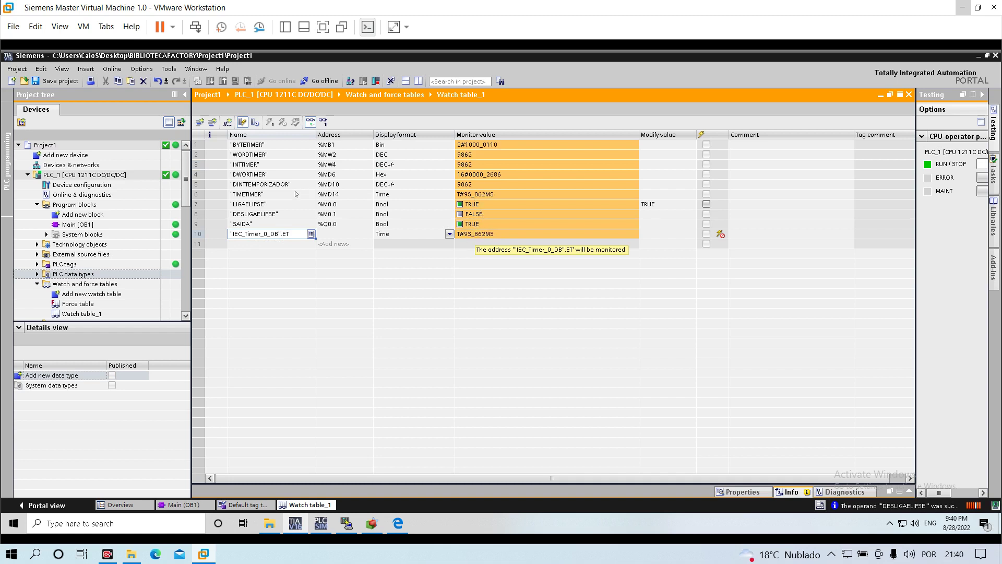
pyautogui.click(295, 197)
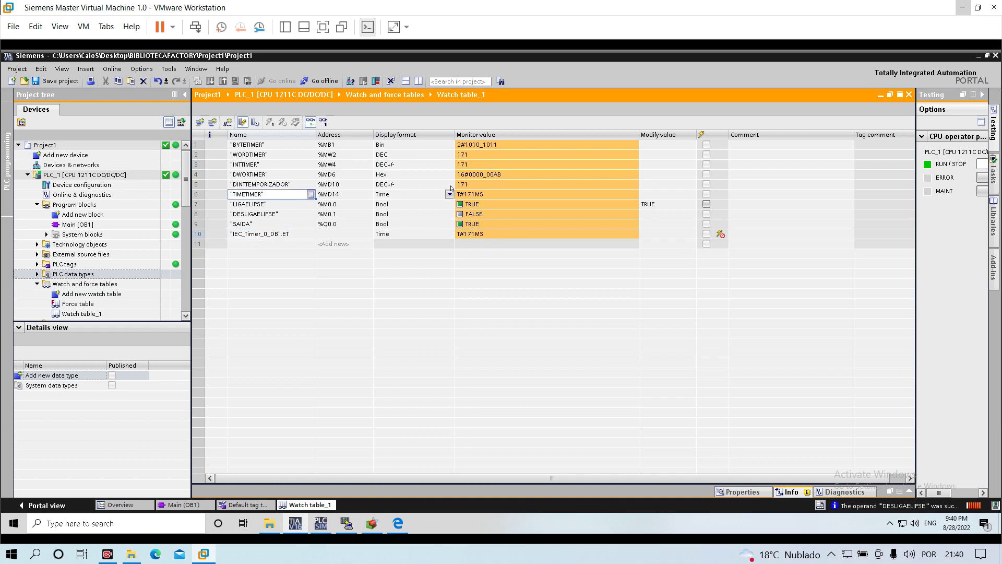
pyautogui.click(401, 197)
pyautogui.click(400, 197)
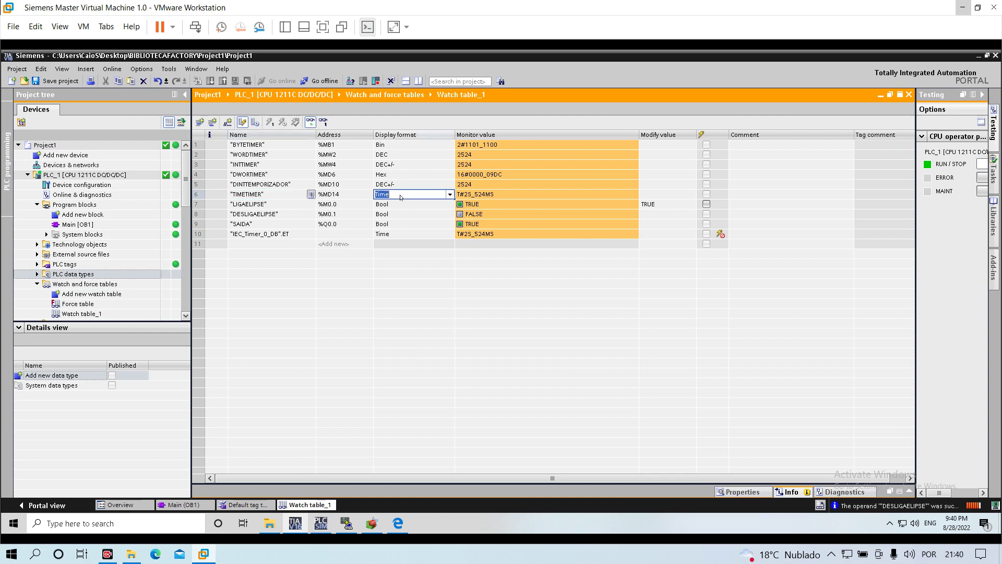
pyautogui.press('Escape')
# Check the data types of the INTTIMER and TIMETIMER tags in the Default tag table
pyautogui.click(243, 506)
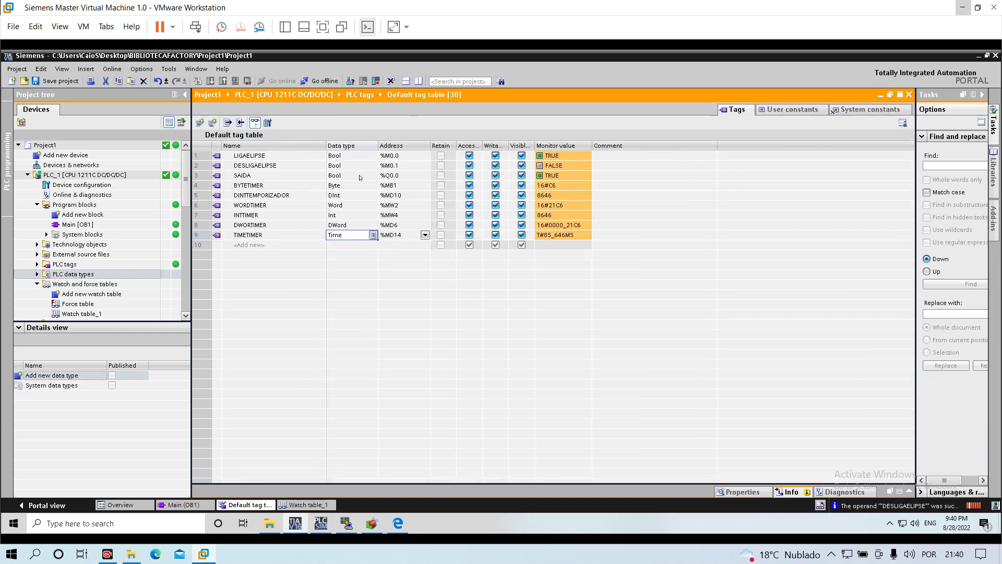
pyautogui.click(275, 215)
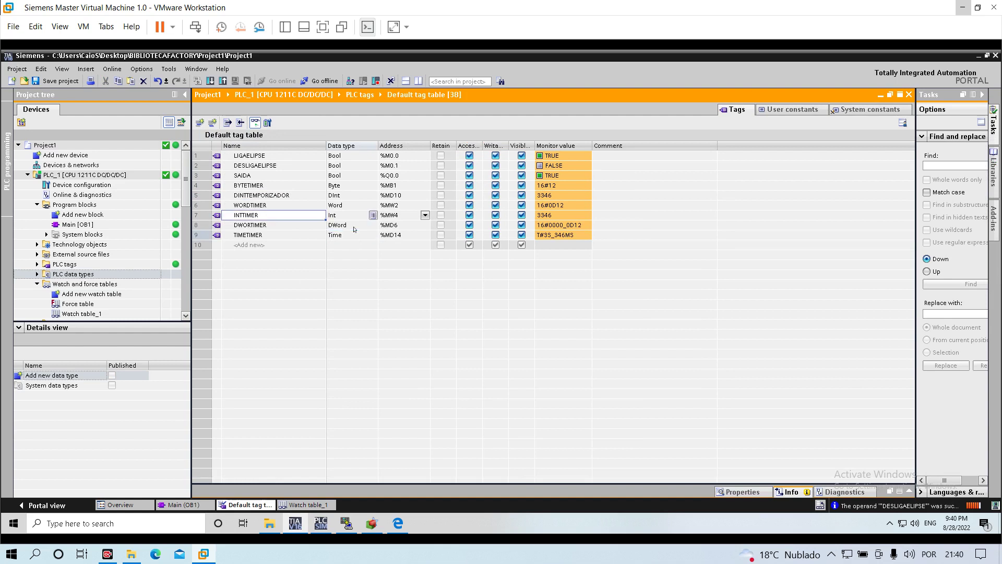
pyautogui.click(347, 234)
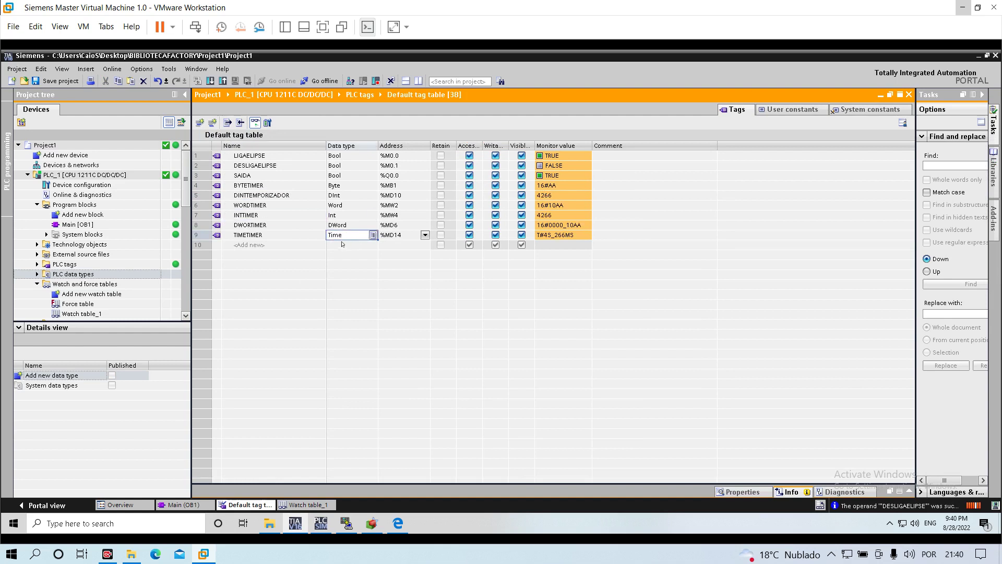
# Set TIMETIMER's display format to Bin in Watch table_1 and inspect its binary monitor value
pyautogui.click(319, 506)
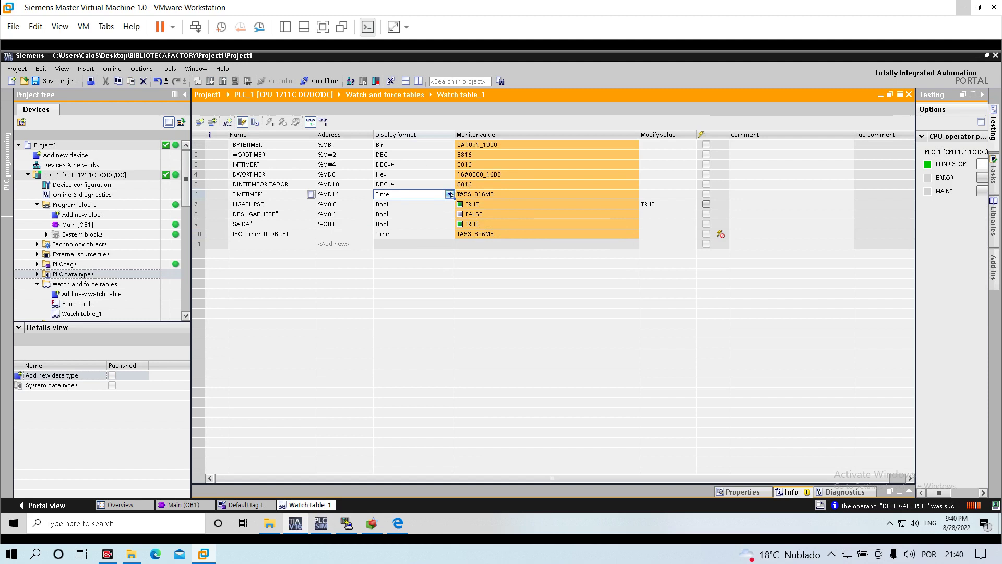
pyautogui.click(450, 195)
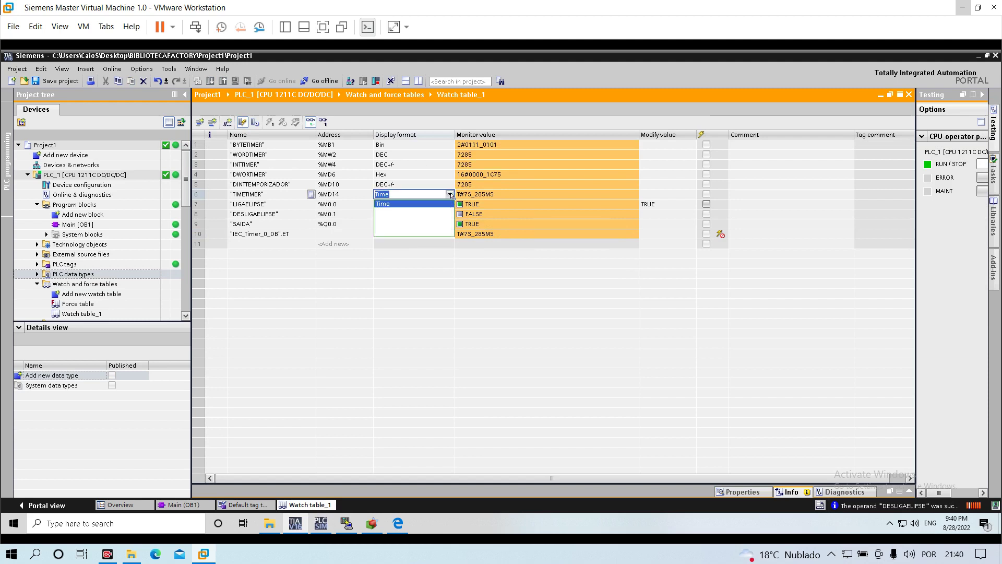
pyautogui.click(450, 194)
pyautogui.click(450, 194)
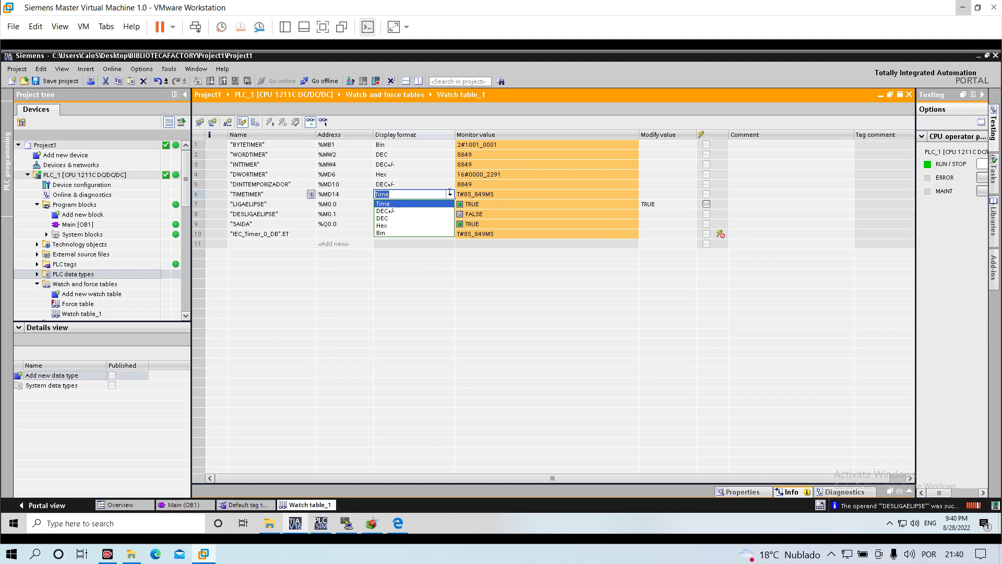
pyautogui.click(399, 233)
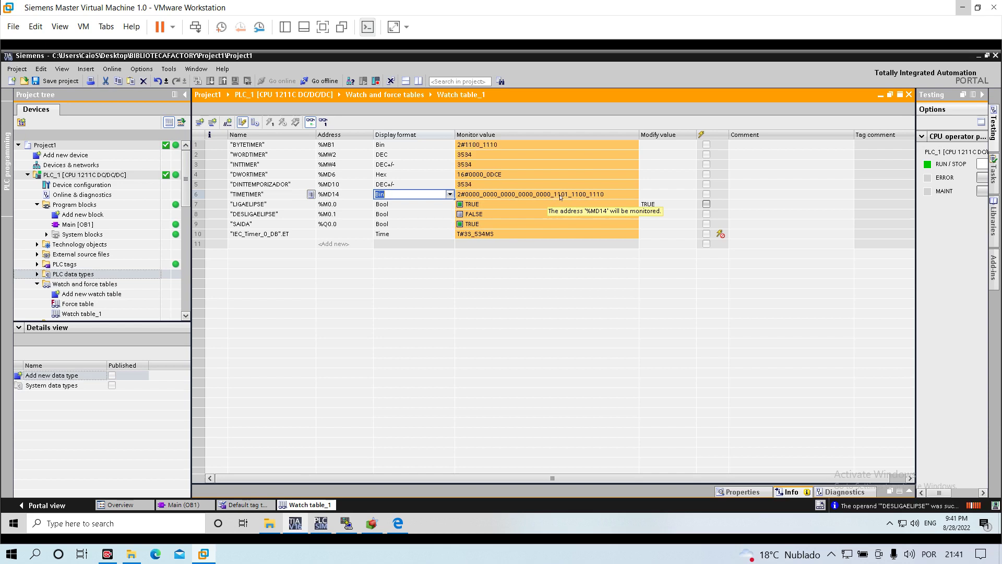
pyautogui.click(560, 199)
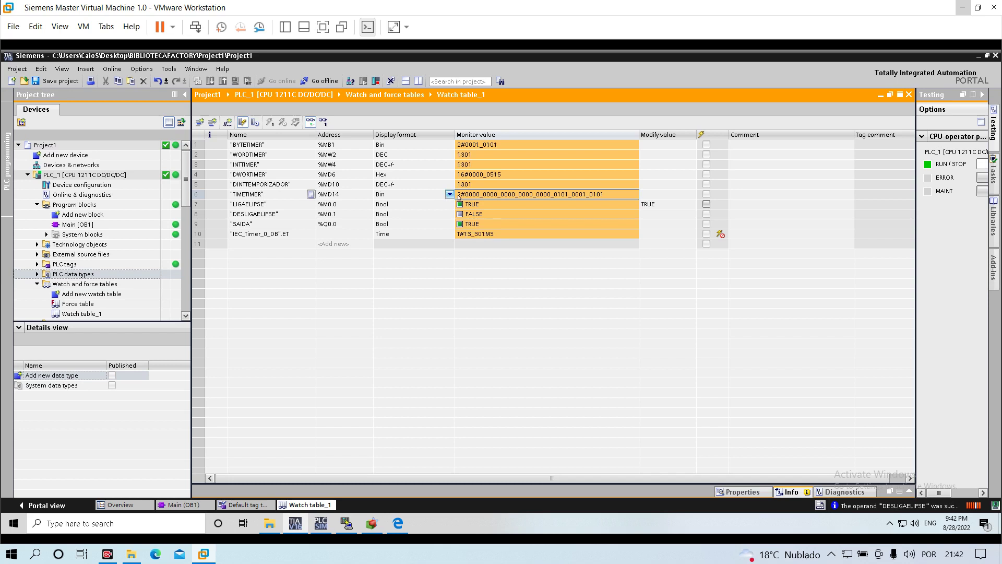
# Set TIMETIMER's display format back to Time in Watch table_1
pyautogui.click(450, 196)
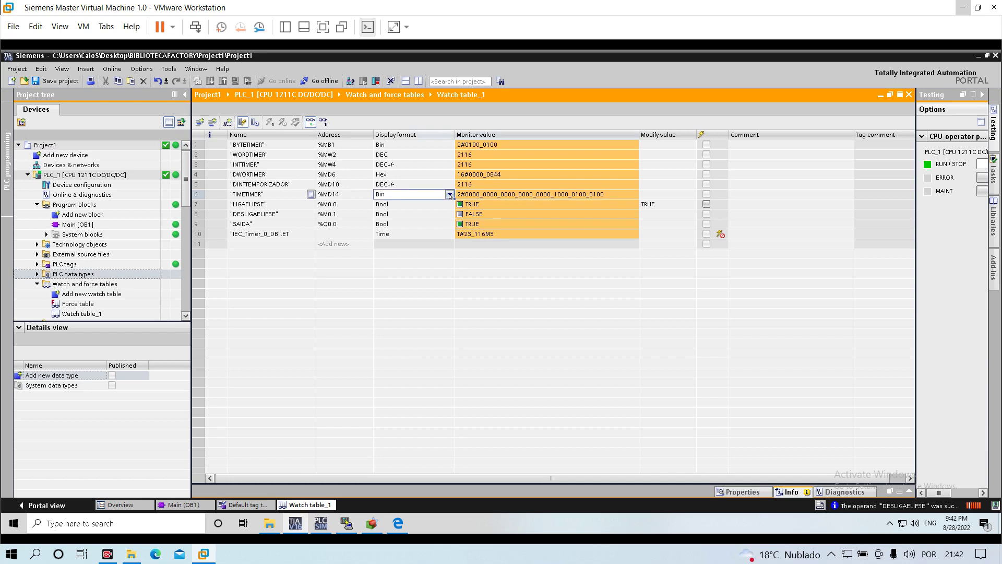
pyautogui.click(450, 194)
pyautogui.click(450, 195)
pyautogui.click(449, 194)
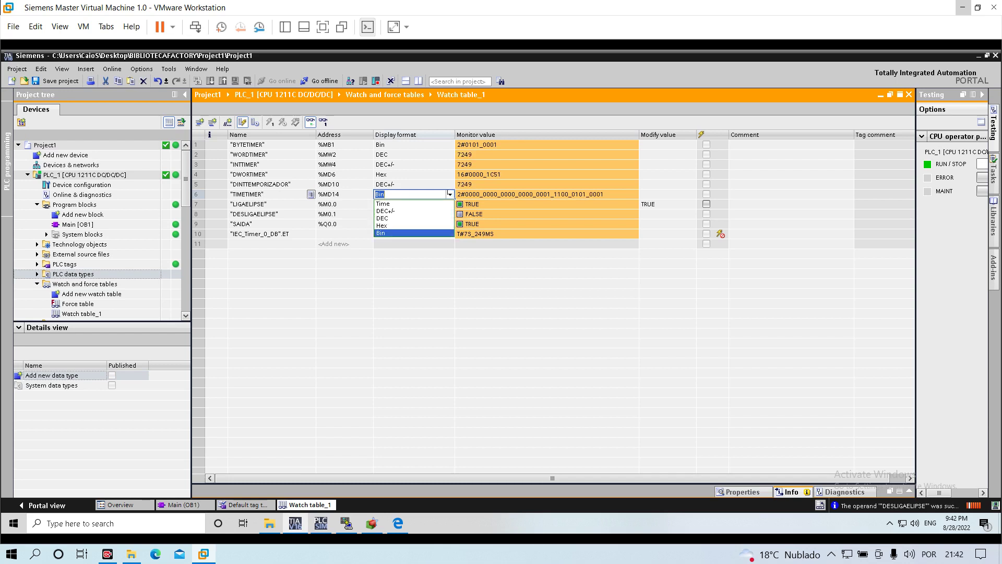
pyautogui.click(416, 204)
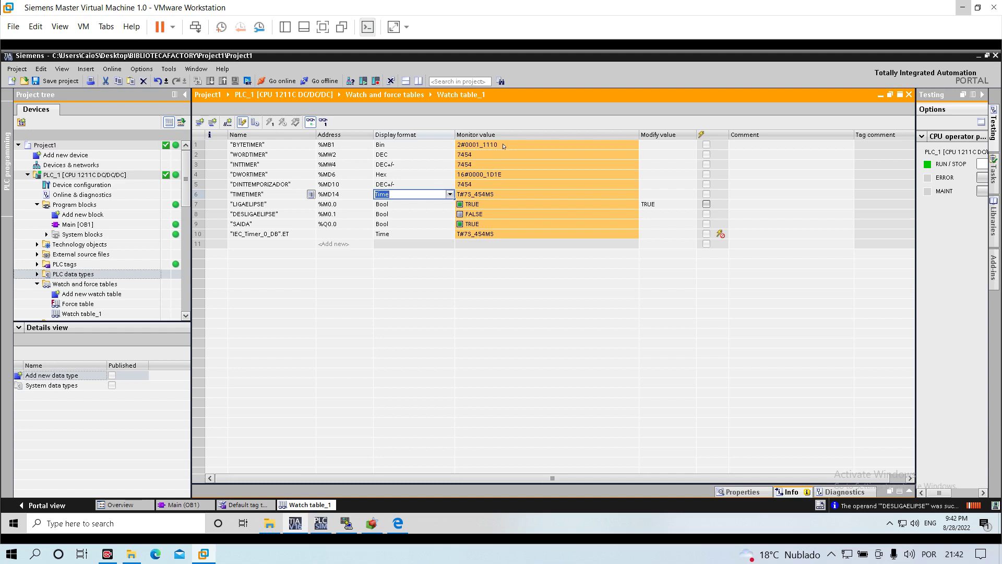
# Set WORDTIMER's display format to Bin in Watch table_1
pyautogui.click(444, 154)
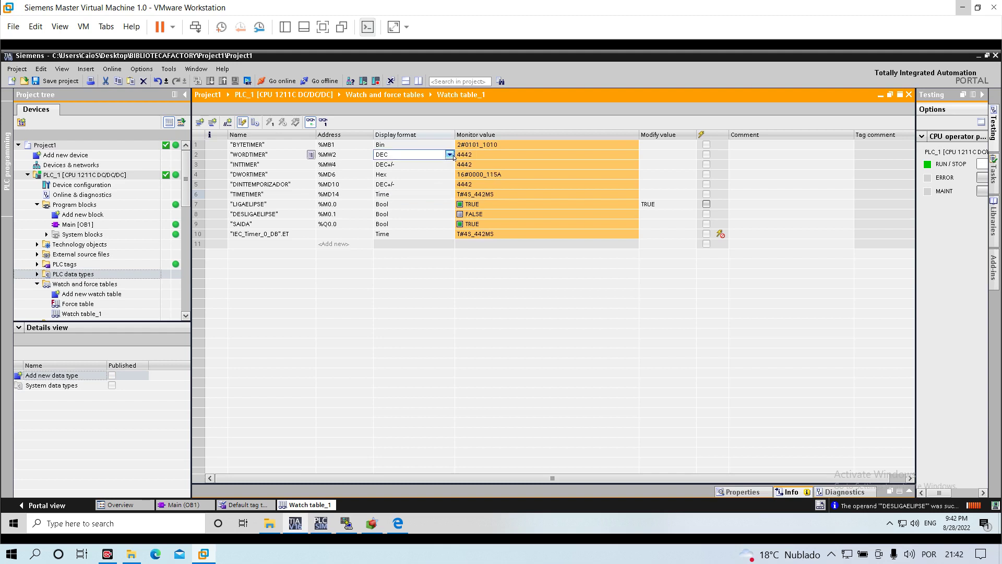
pyautogui.click(441, 154)
pyautogui.click(440, 154)
pyautogui.click(440, 154)
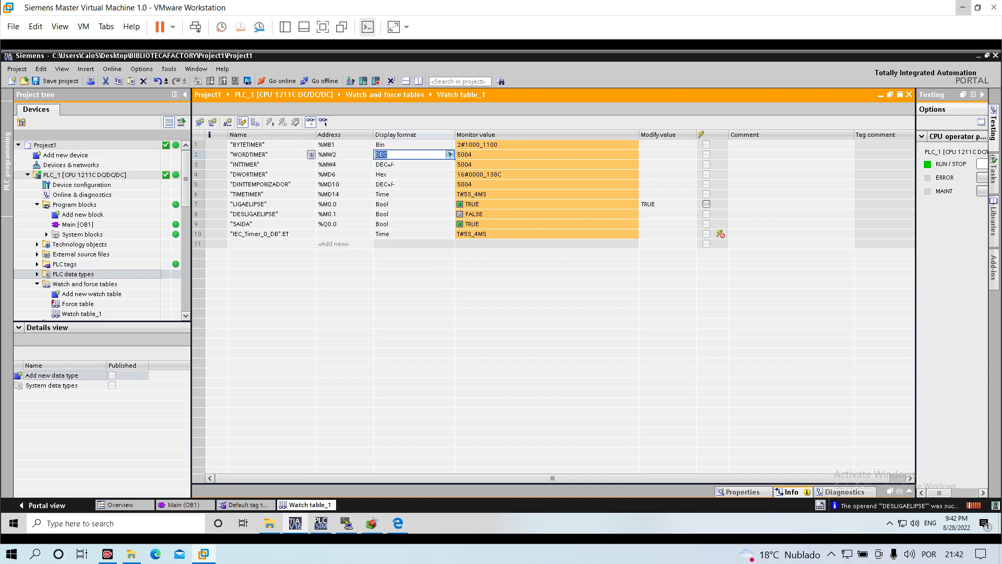
pyautogui.click(450, 154)
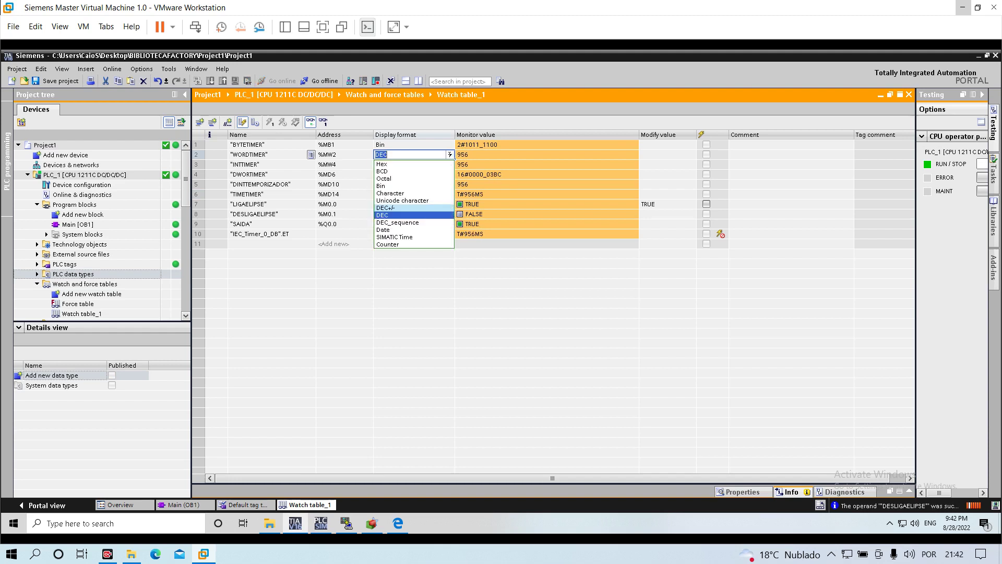
pyautogui.click(431, 193)
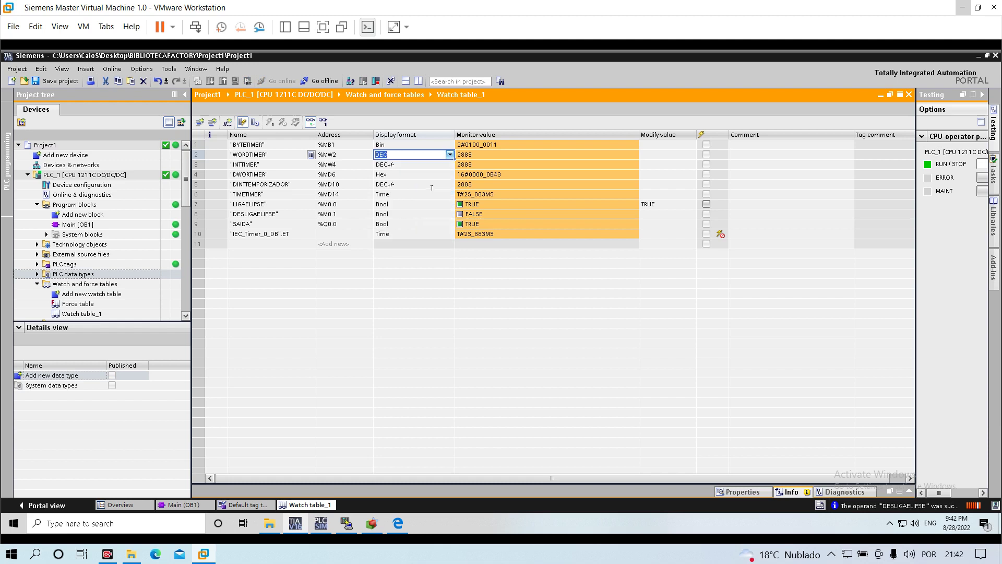
pyautogui.click(450, 154)
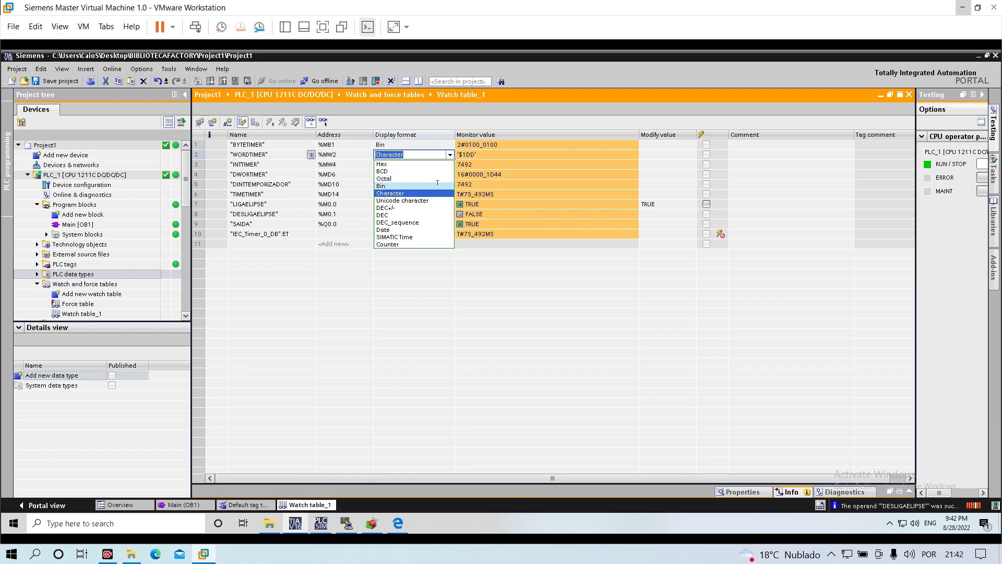
pyautogui.click(437, 185)
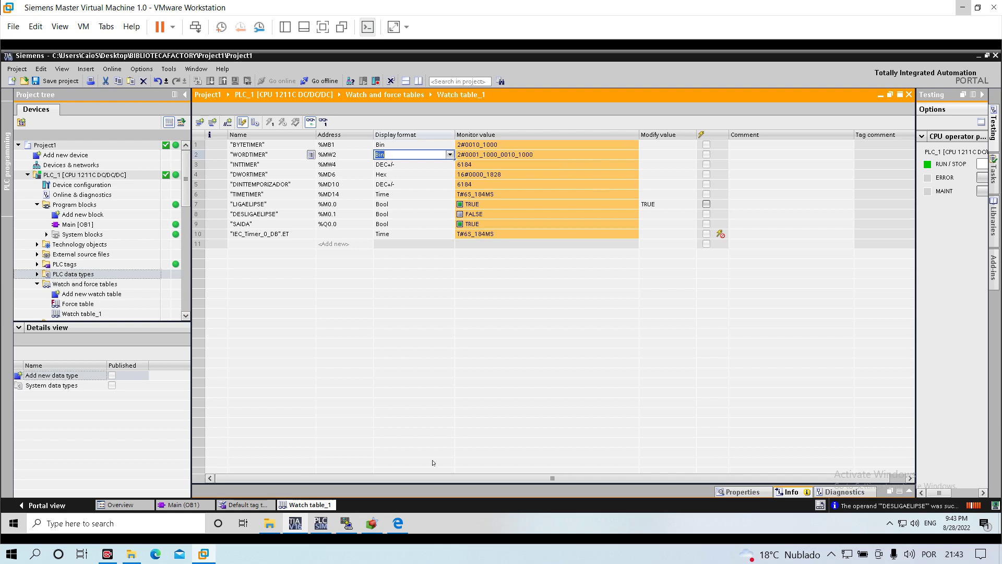
# Switch to E3 Studio and enlarge the Organizer pane until its whole project tree fits
pyautogui.click(373, 524)
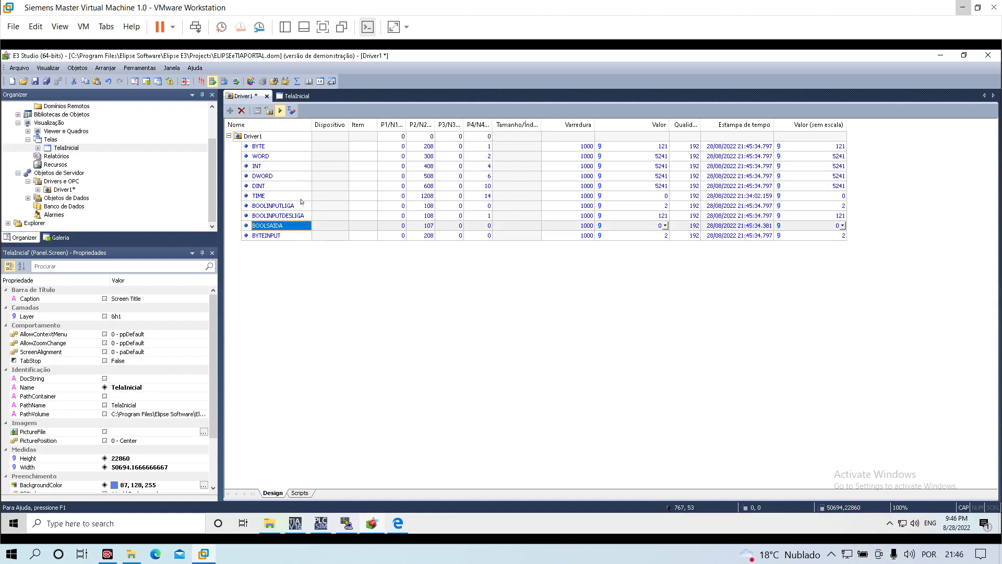
pyautogui.click(301, 523)
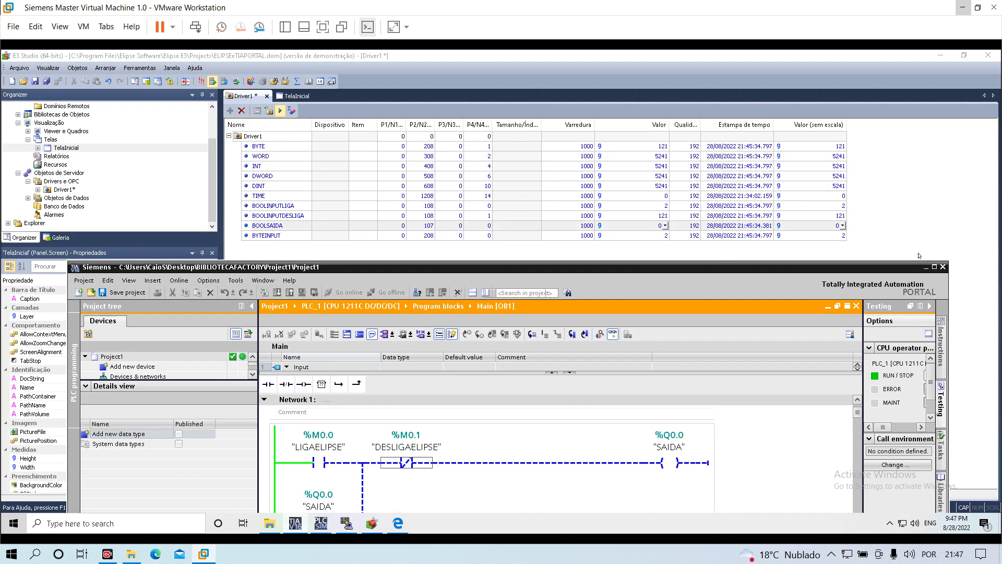
pyautogui.click(928, 184)
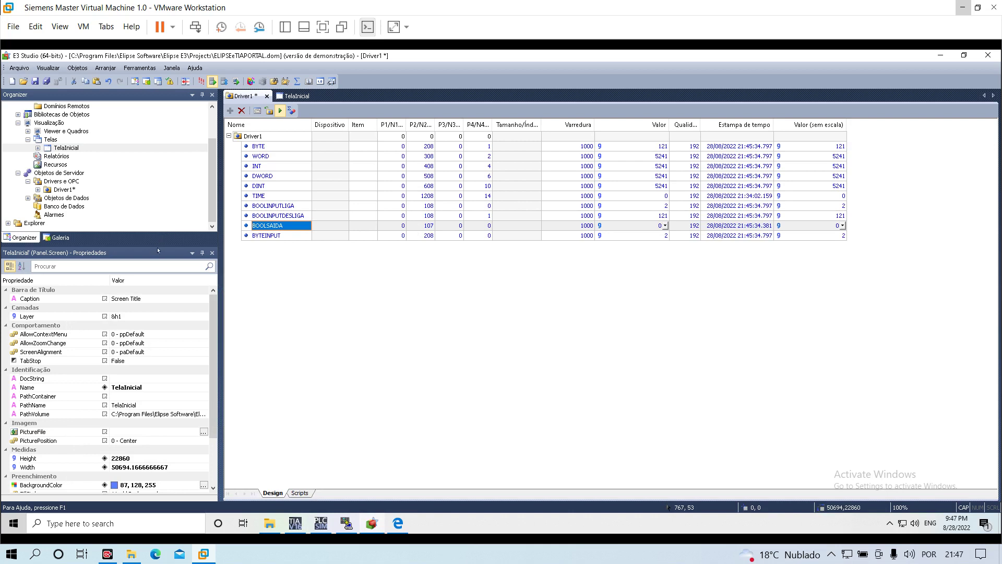
pyautogui.moveTo(154, 243); pyautogui.dragTo(179, 381)
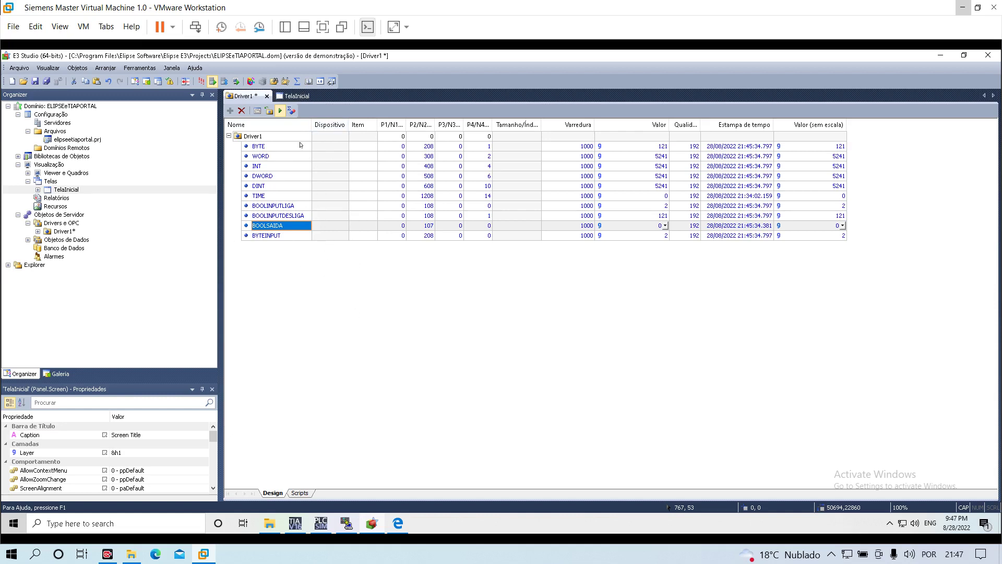
# Review the BYTE, WORD and BYTEINPUT tags in the Driver1 table
pyautogui.click(281, 148)
pyautogui.click(280, 156)
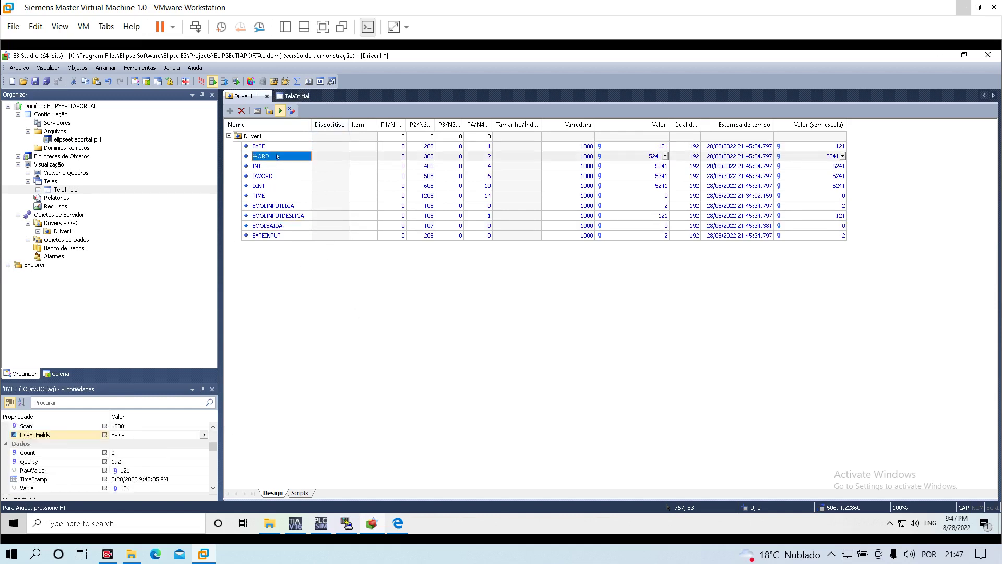
pyautogui.click(294, 234)
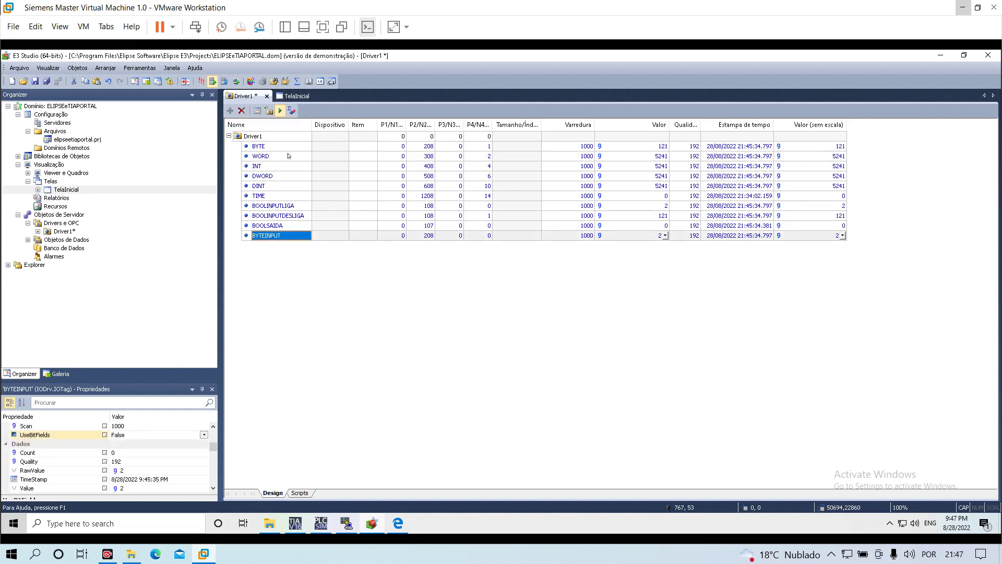
# Review the INT, BOOLINPUTLIGA, DINT and DWORD tags in the Driver1 table
pyautogui.click(285, 167)
pyautogui.click(275, 206)
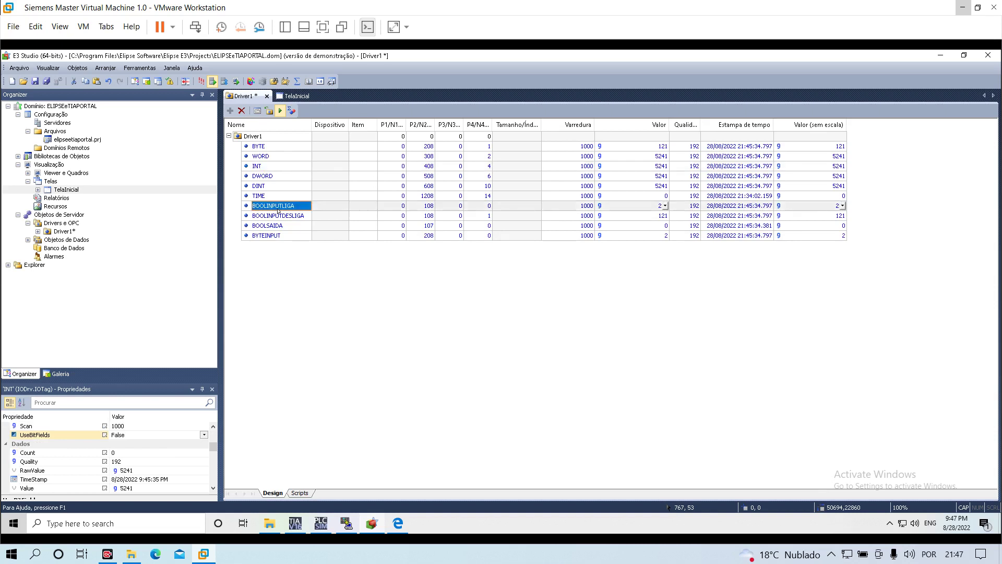
pyautogui.click(272, 186)
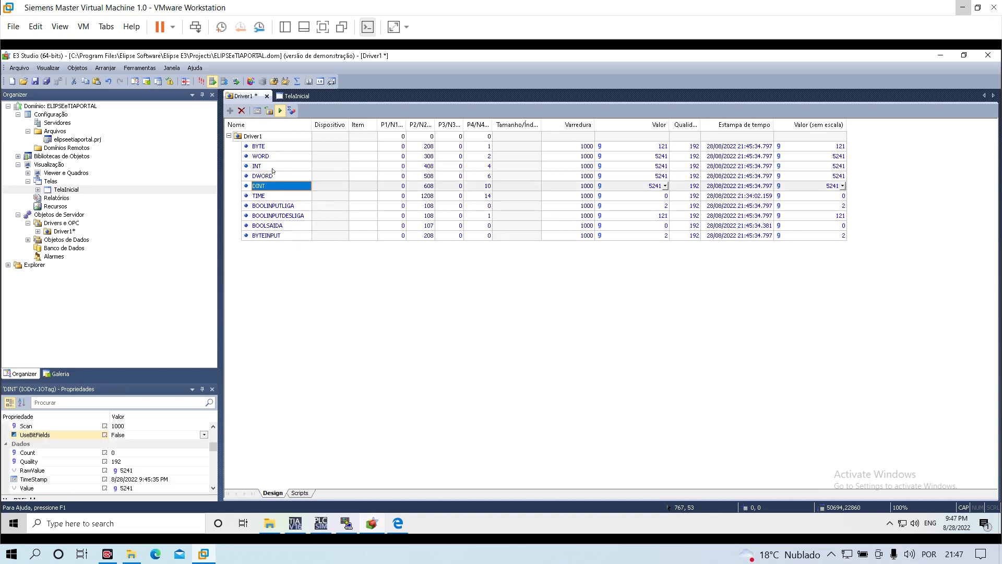
pyautogui.click(272, 168)
pyautogui.click(275, 186)
pyautogui.click(271, 176)
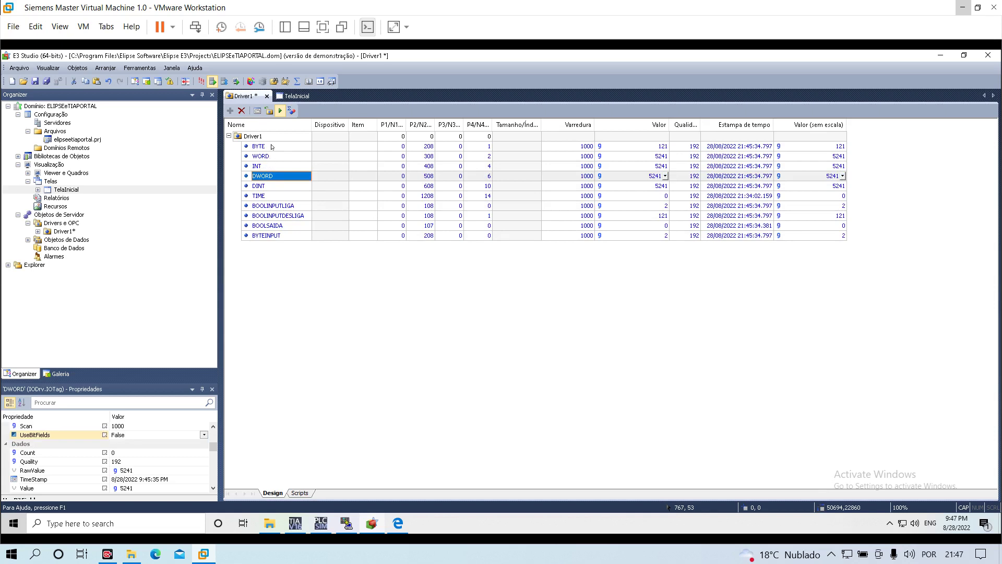
# Compare the BYTE and BYTEINPUT tags' addressing parameters and values in the Driver1 table
pyautogui.click(272, 147)
pyautogui.click(289, 238)
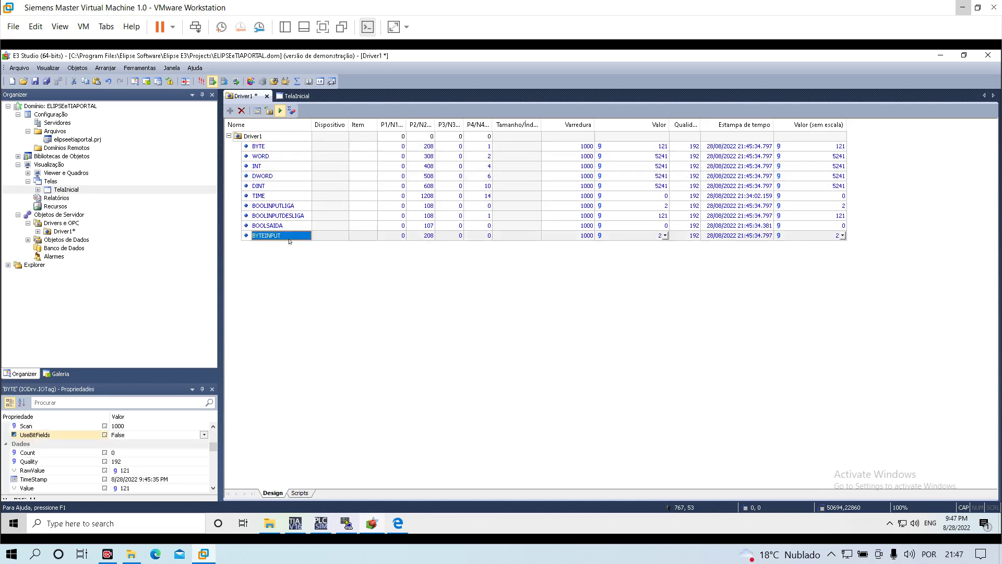
pyautogui.click(280, 147)
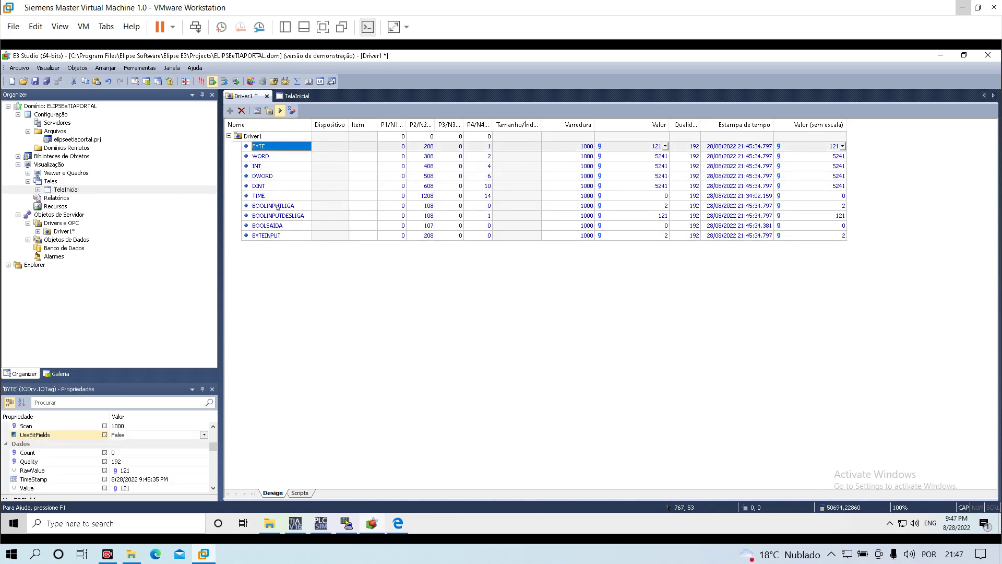
pyautogui.click(274, 236)
pyautogui.click(274, 137)
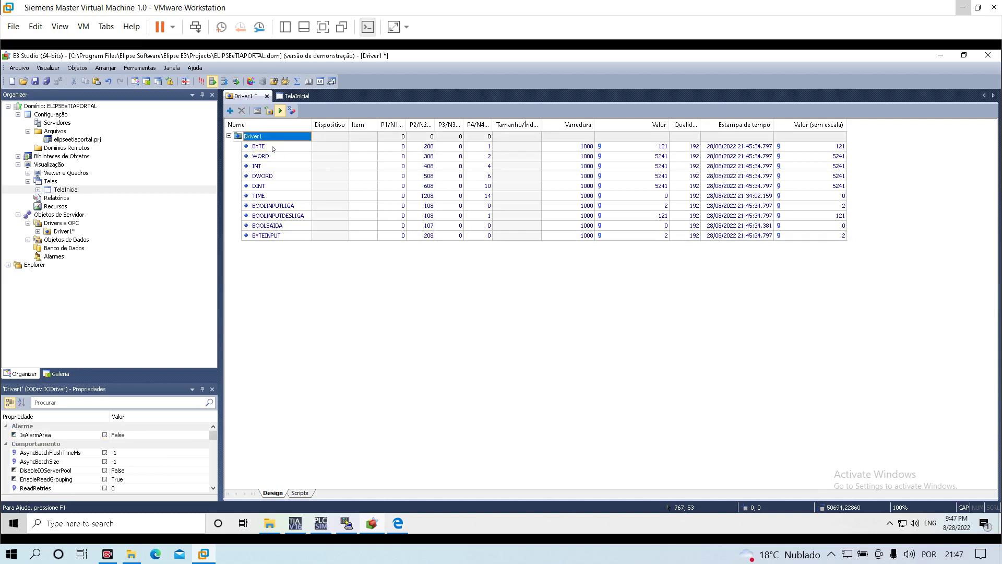
pyautogui.click(273, 149)
pyautogui.click(277, 238)
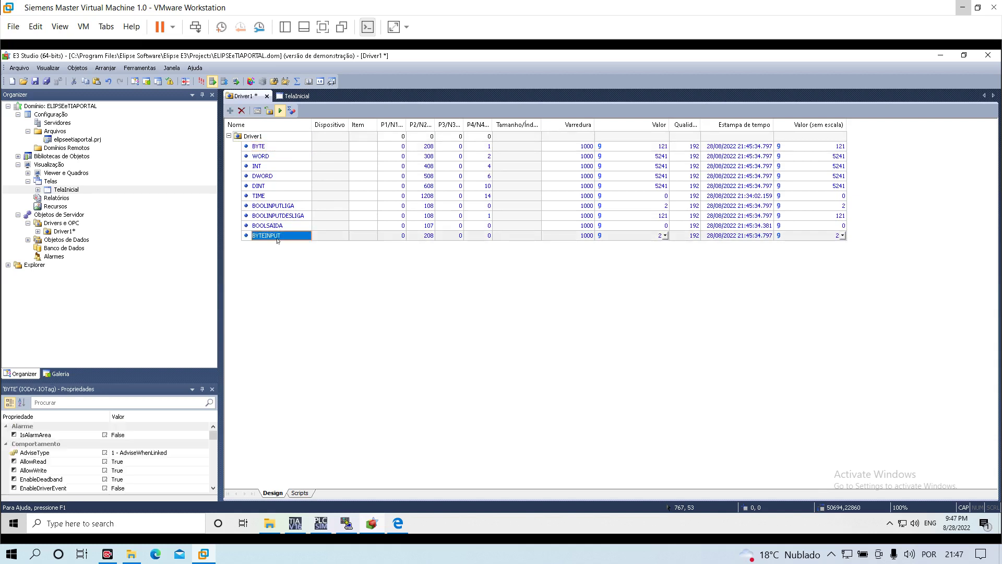
pyautogui.click(274, 148)
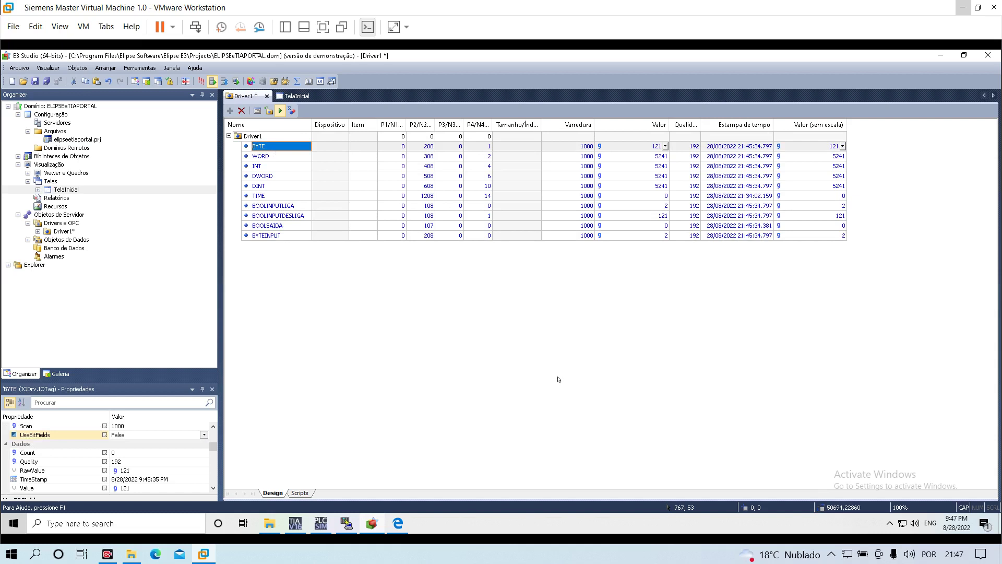
# Switch to TIA Portal, maximize its window and view the start of the Main [OB1] ladder program
pyautogui.click(294, 524)
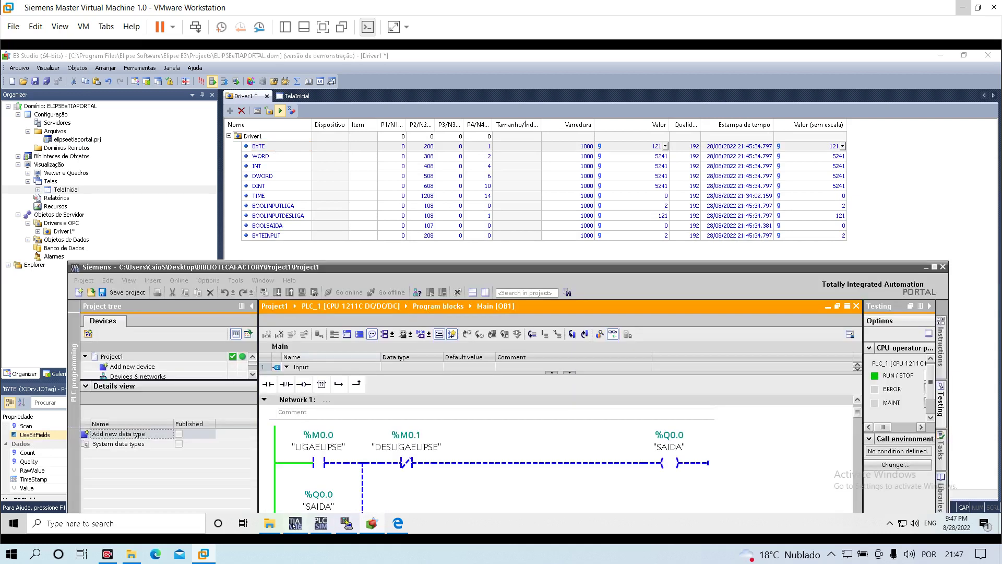
pyautogui.click(935, 267)
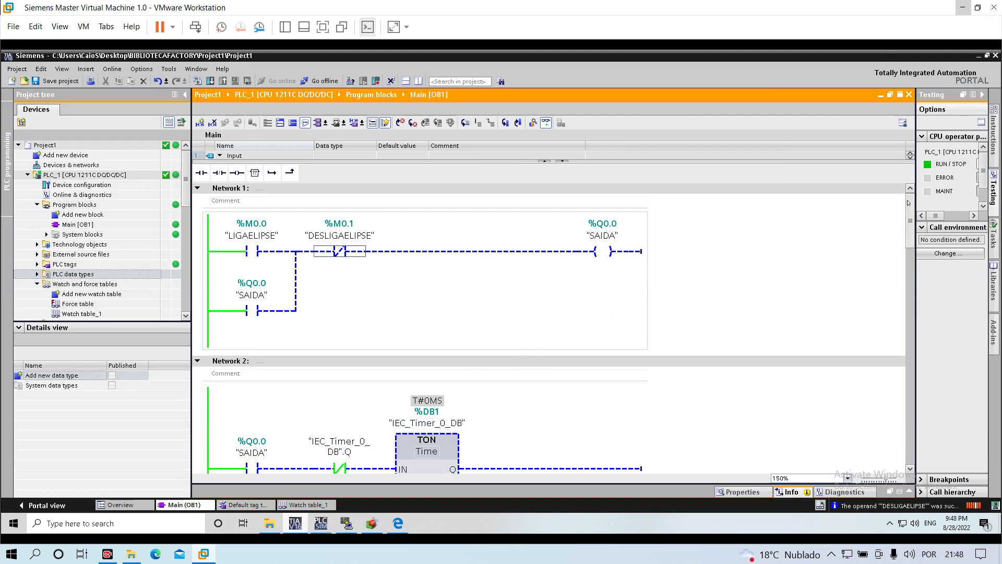
pyautogui.moveTo(909, 217); pyautogui.dragTo(908, 202)
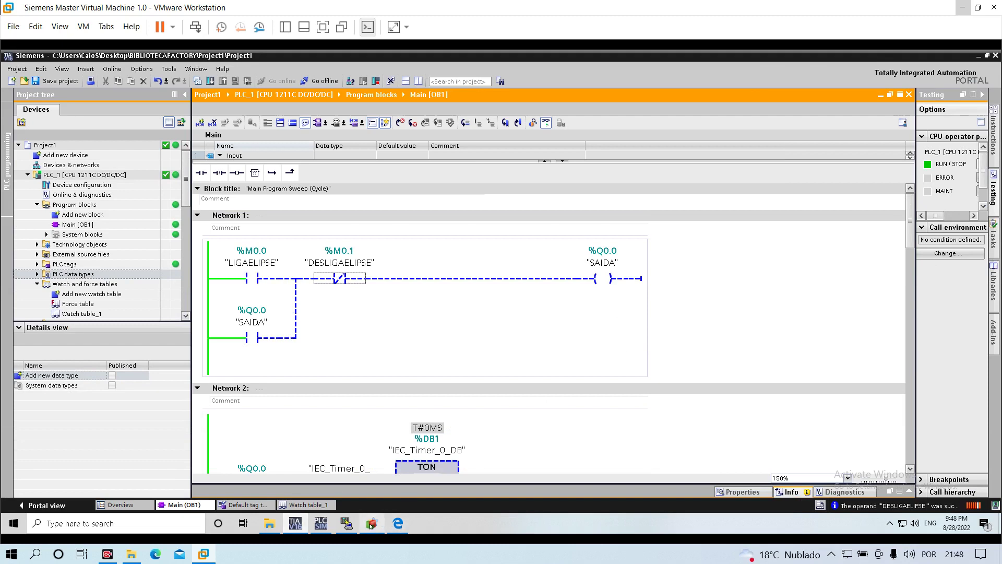
# Switch to the MProt_us.pdf manual in Edge and examine its tables of available data types and data areas
pyautogui.click(396, 524)
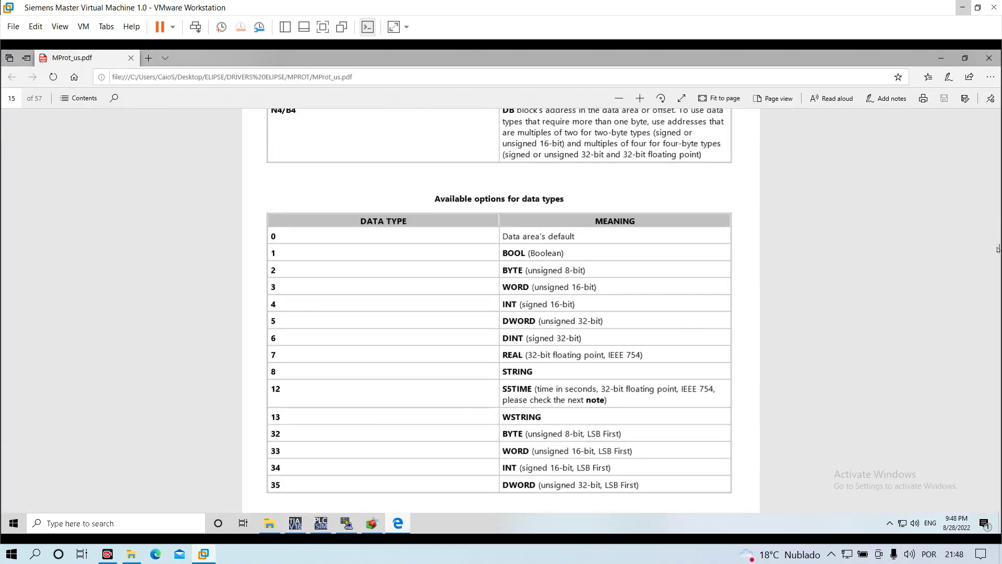
pyautogui.scroll(-3, 997, 249)
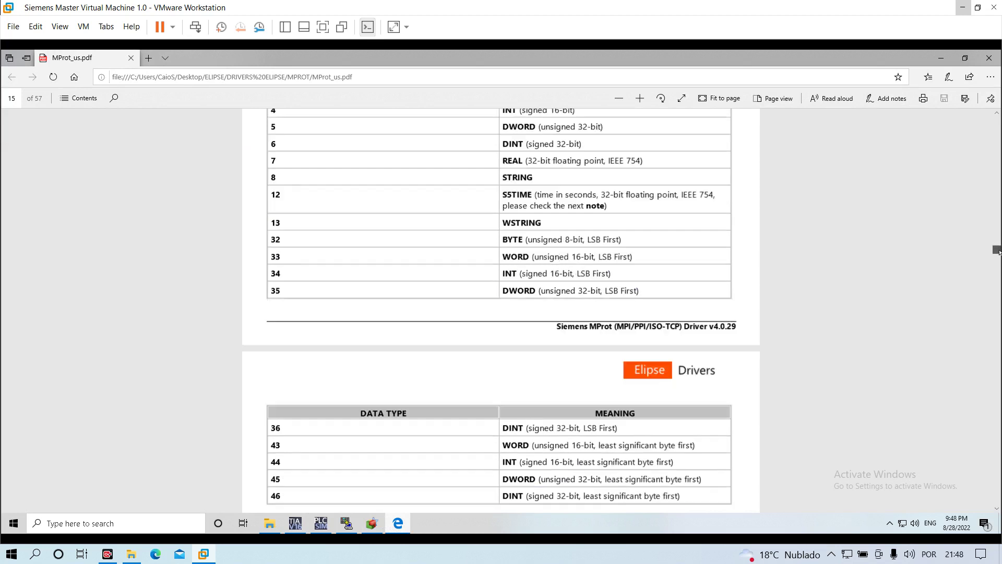
pyautogui.scroll(-5, 998, 251)
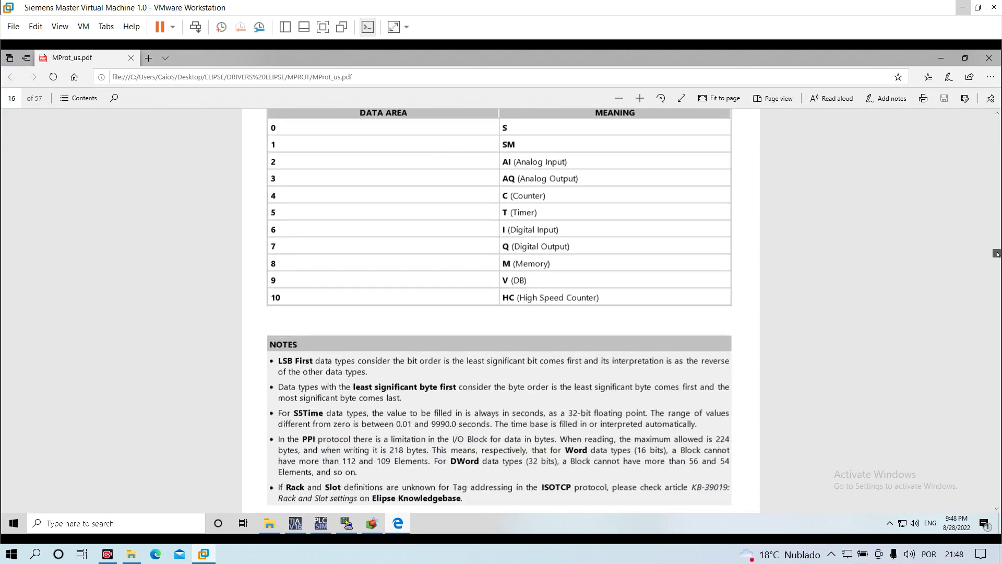
pyautogui.scroll(4, 997, 253)
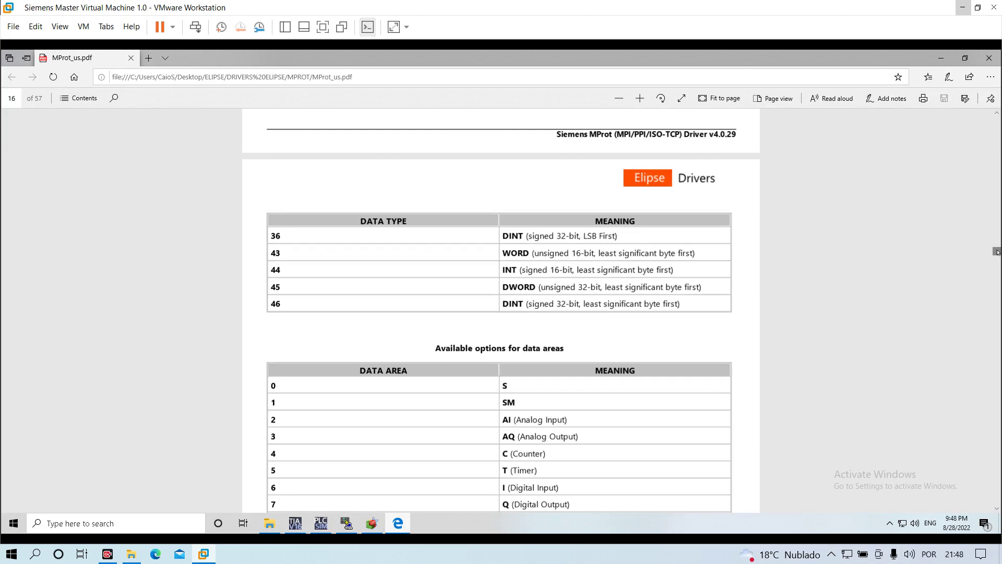